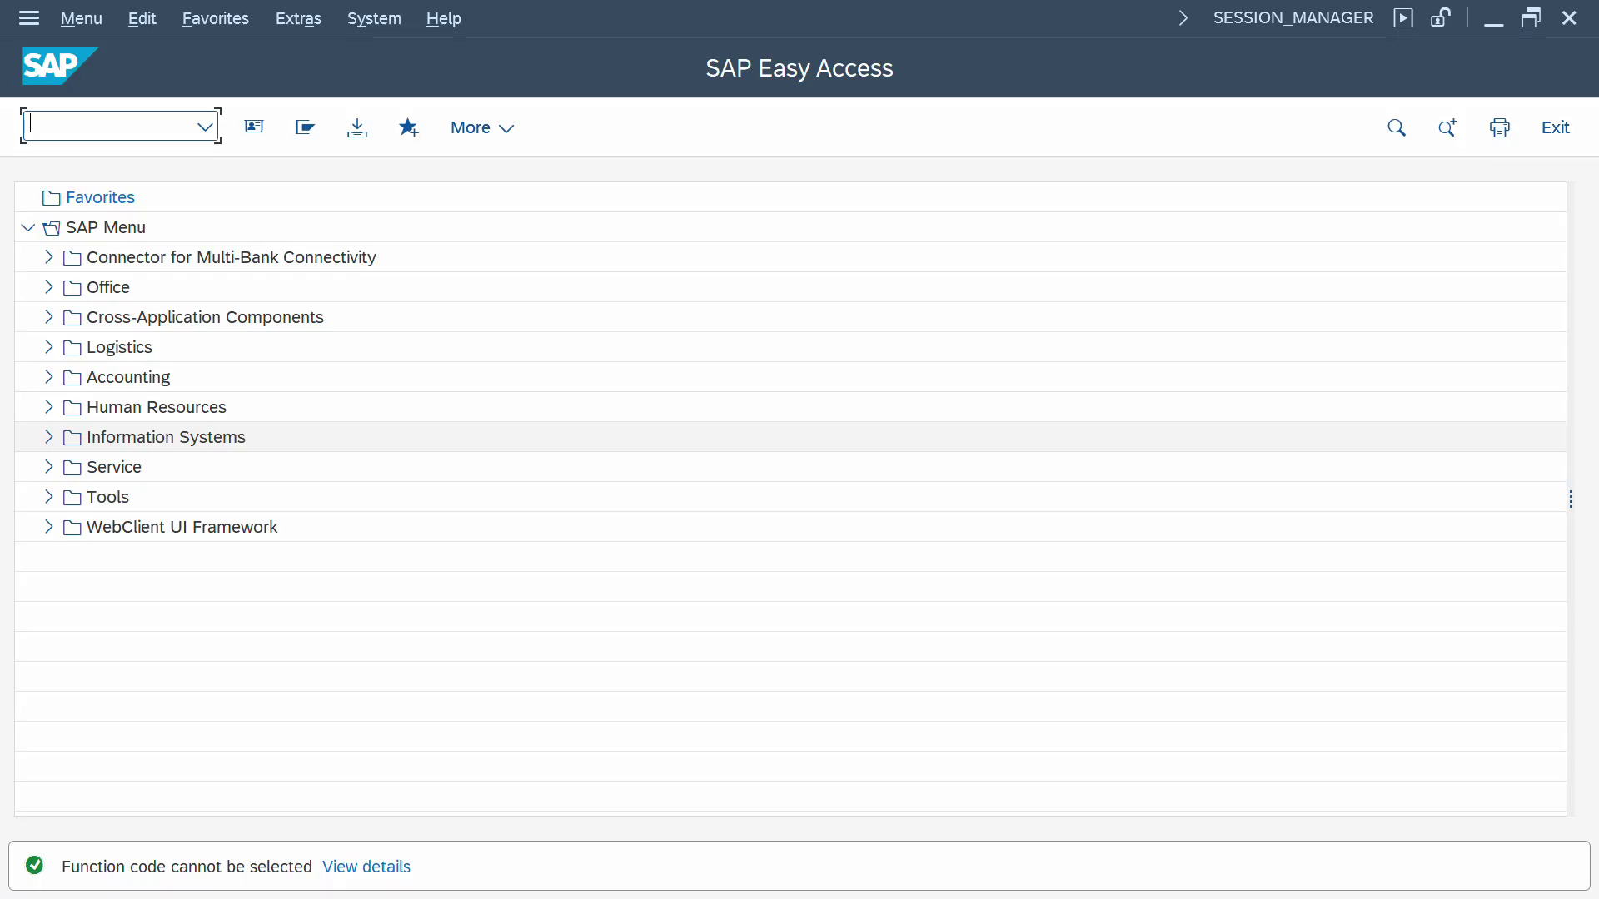
- Run transaction SPRO and open the SAP Reference IMG
text(spro)
key(Return)
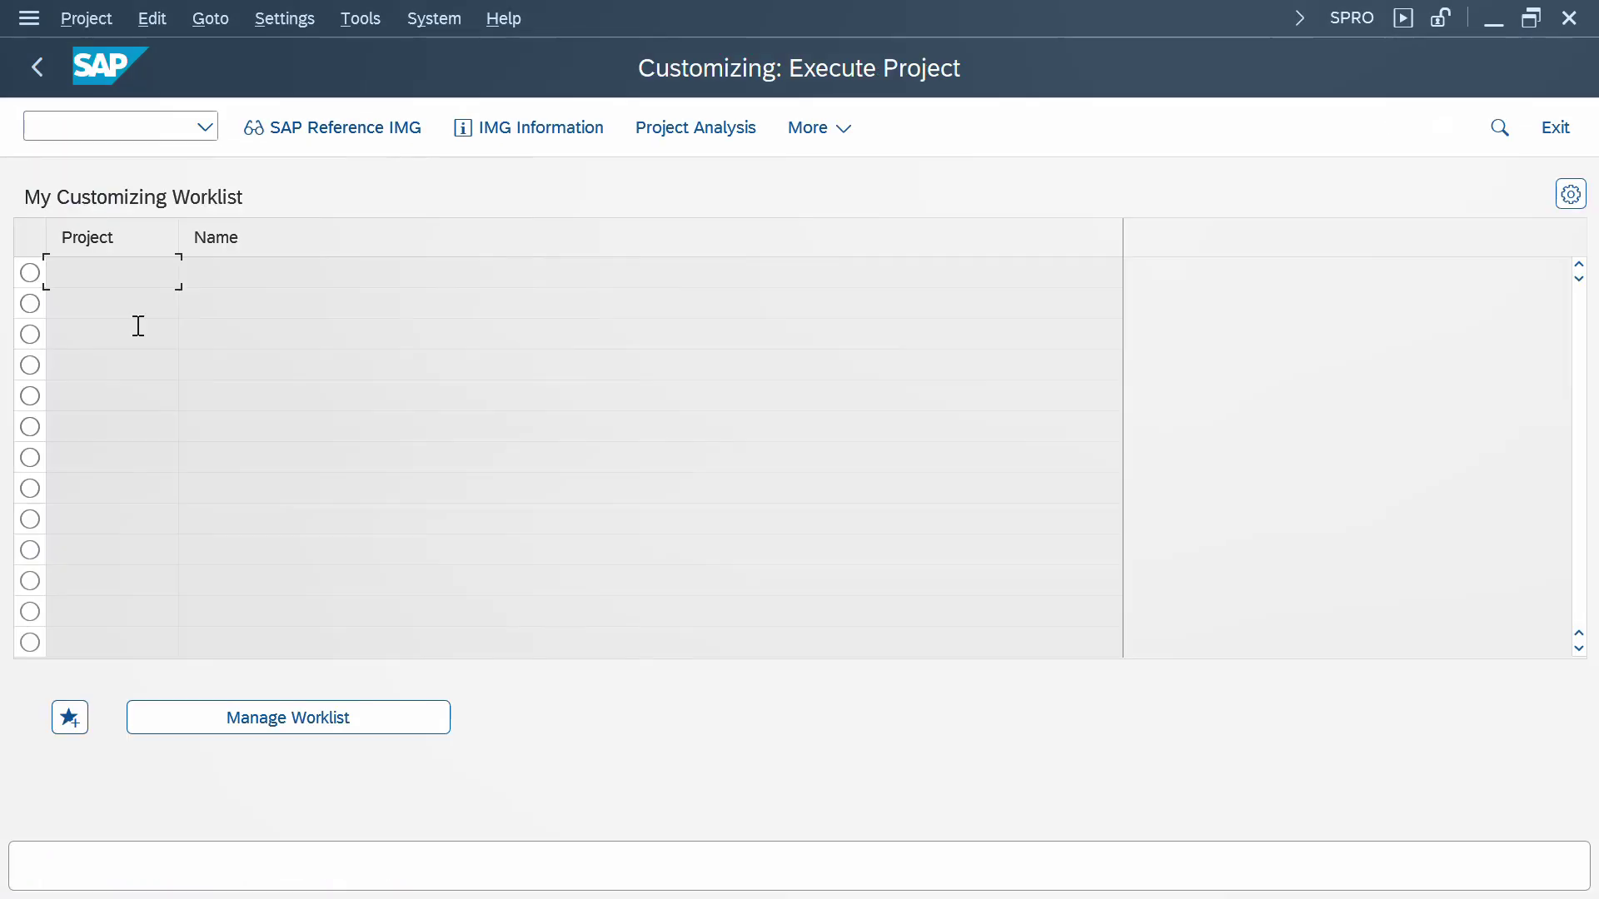
click(253, 129)
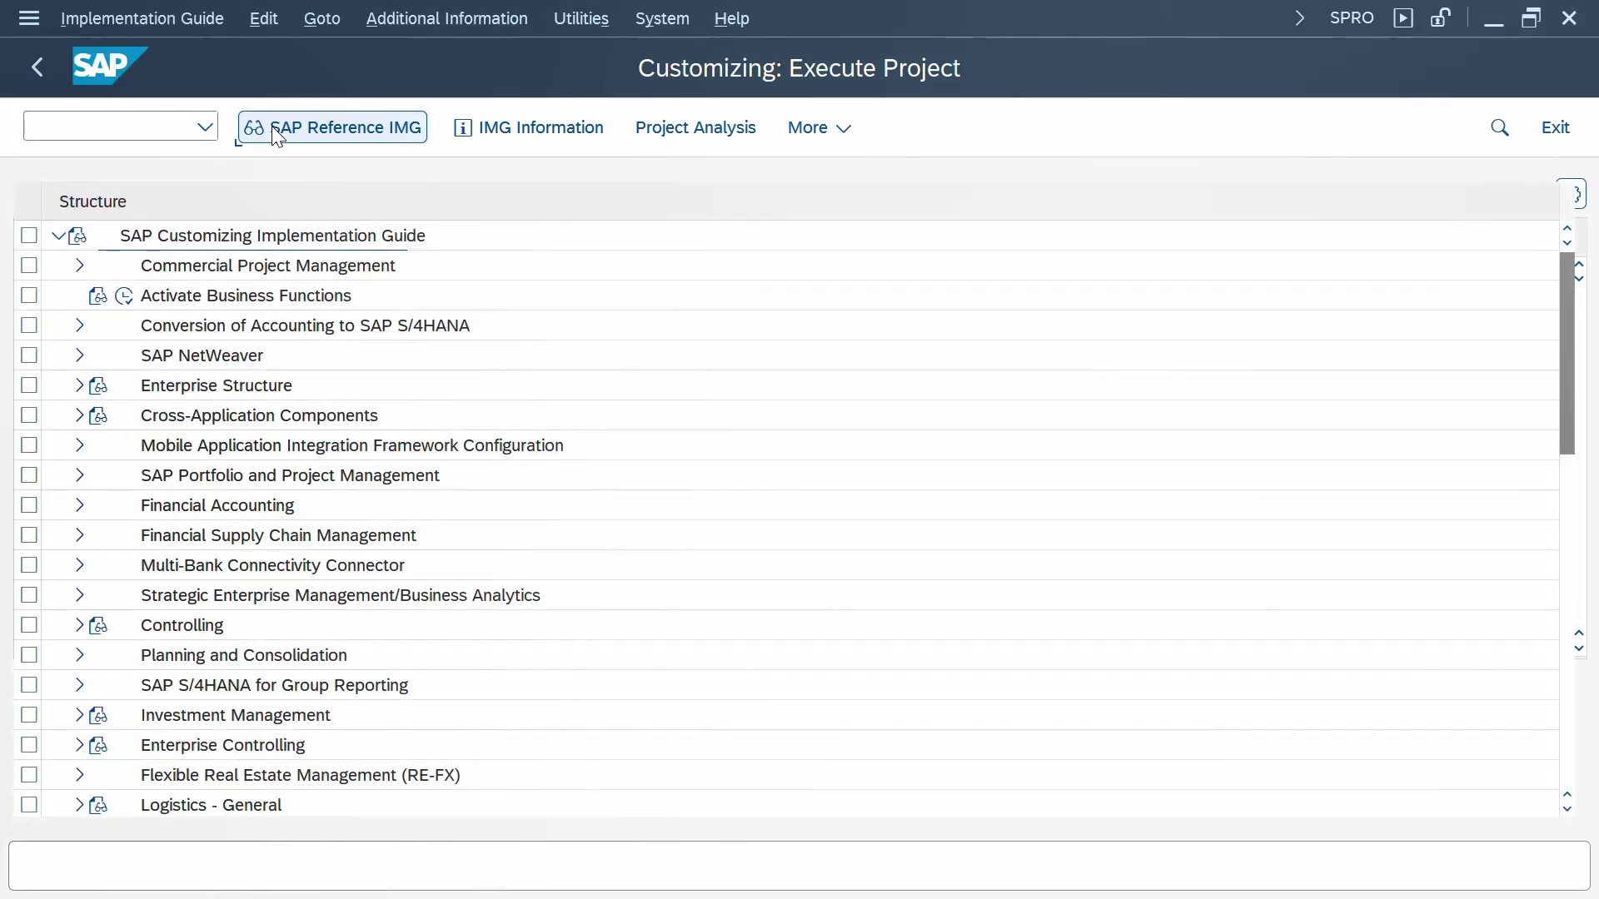
- Expand Financial Accounting, Financial Accounting Global Settings, Document and Document Number Ranges in the implementation guide
double_click(180, 514)
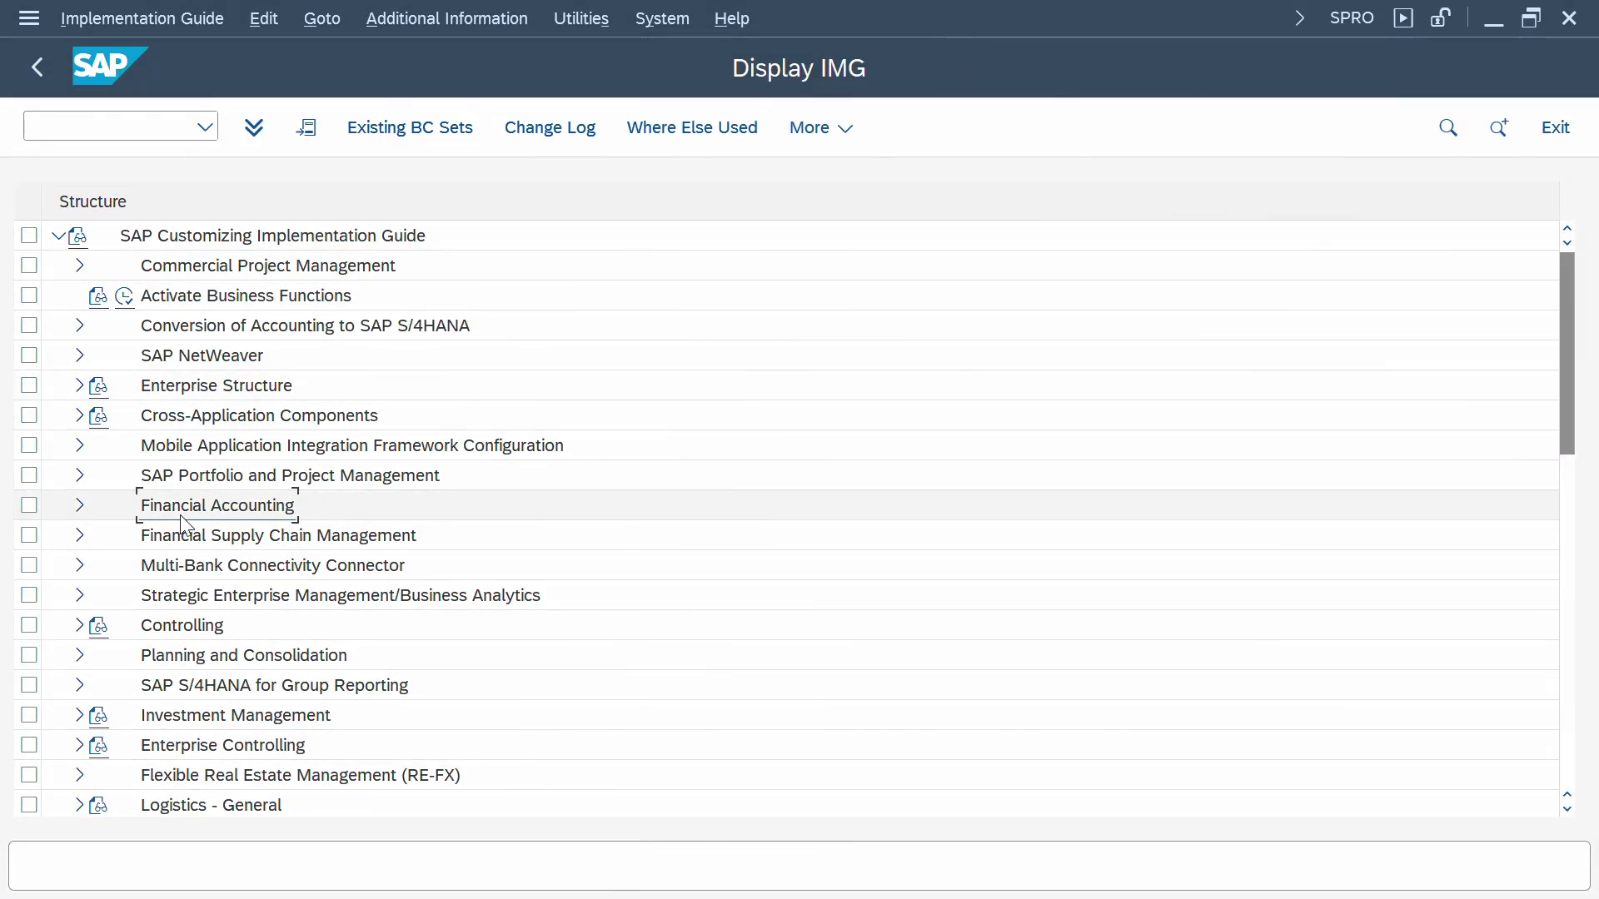
key(Down)
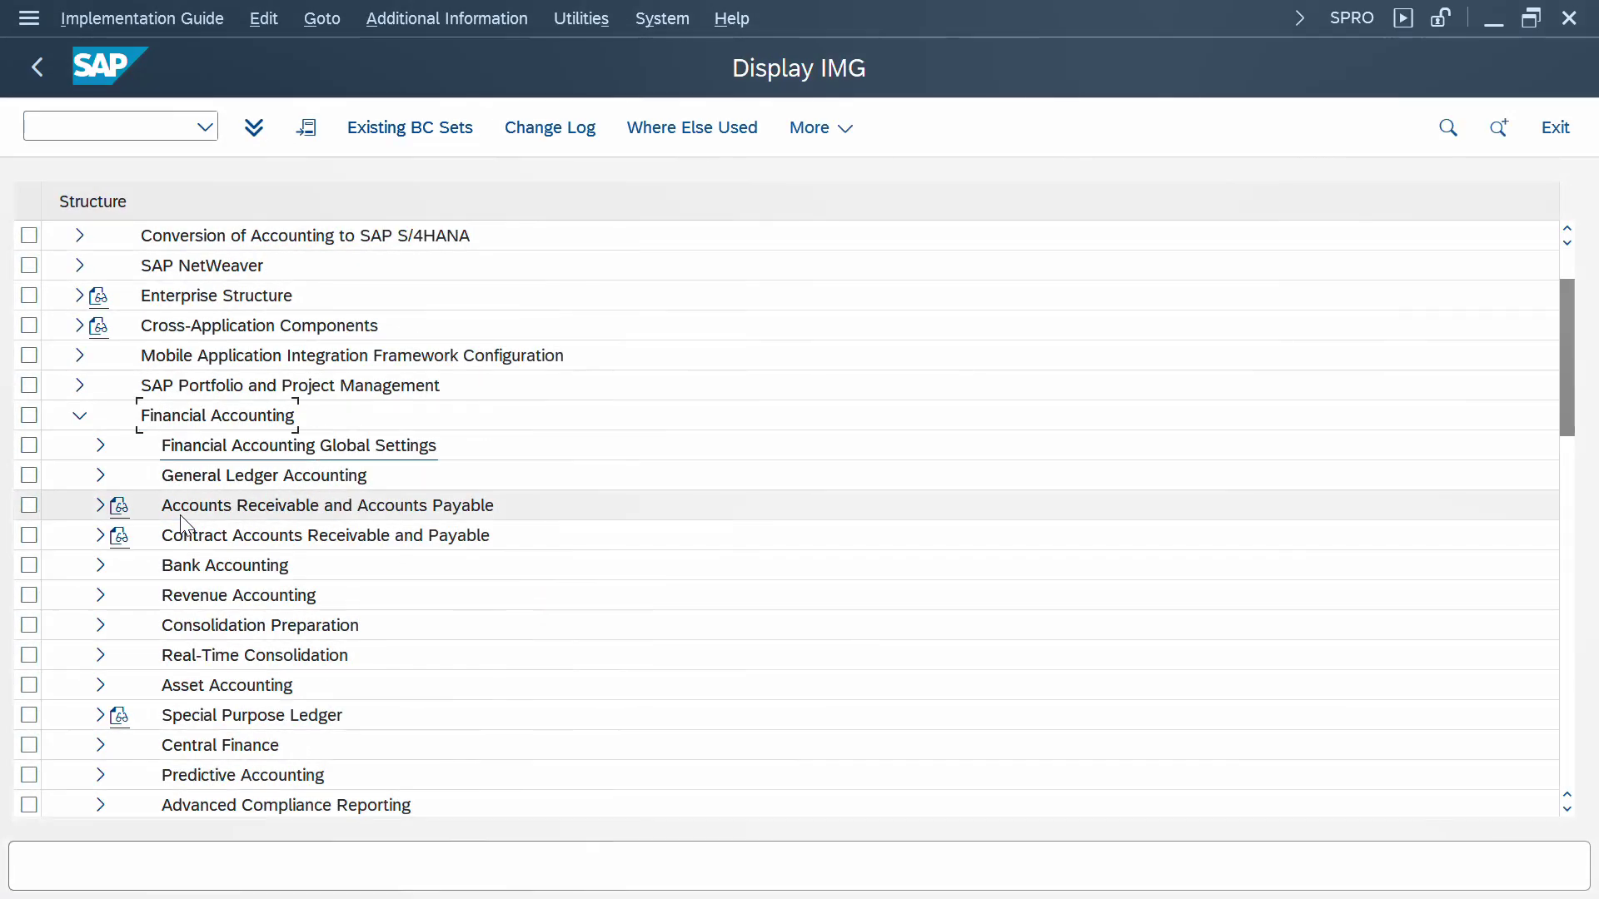
key(Right)
key(Down)
key(Down)
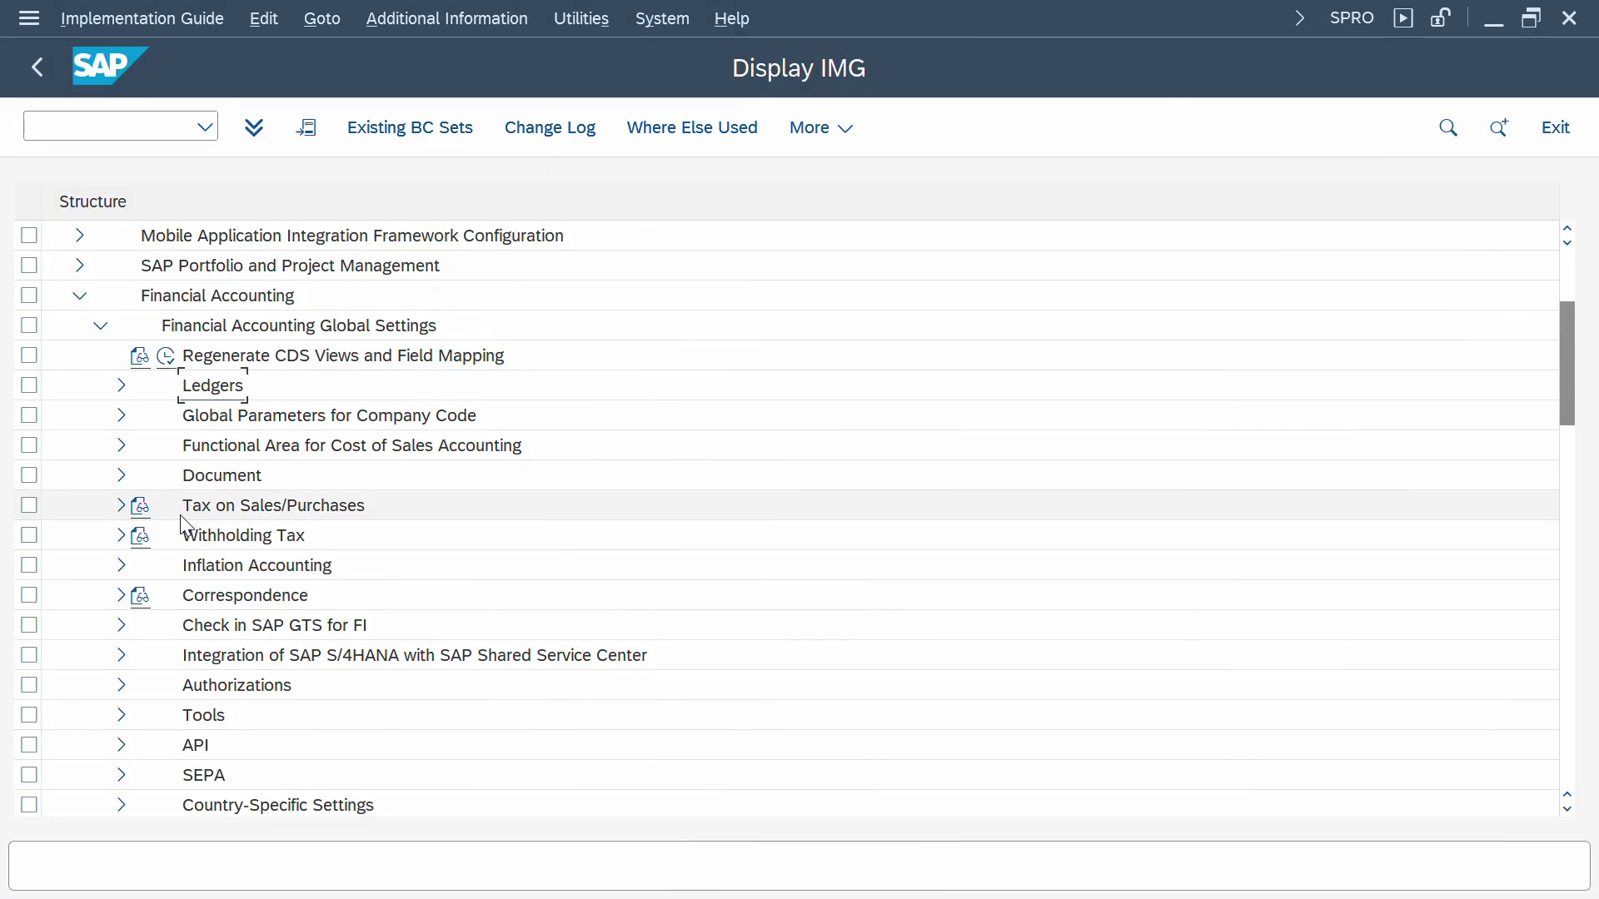
key(Down)
key(Down)
key(Down)
key(Right)
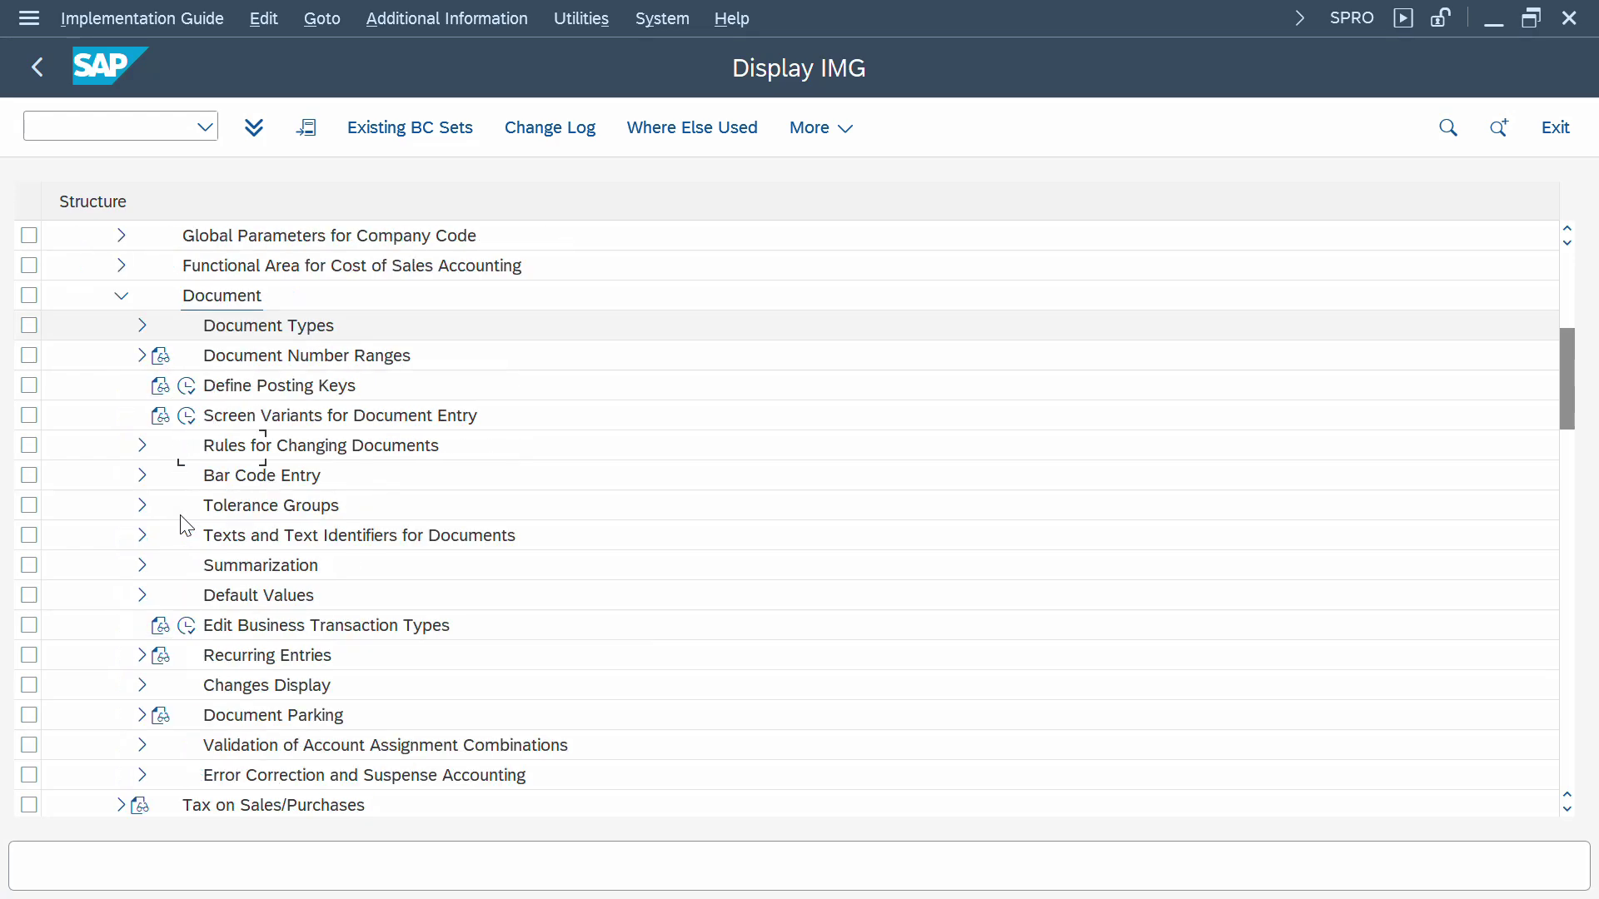
key(Down)
key(Down)
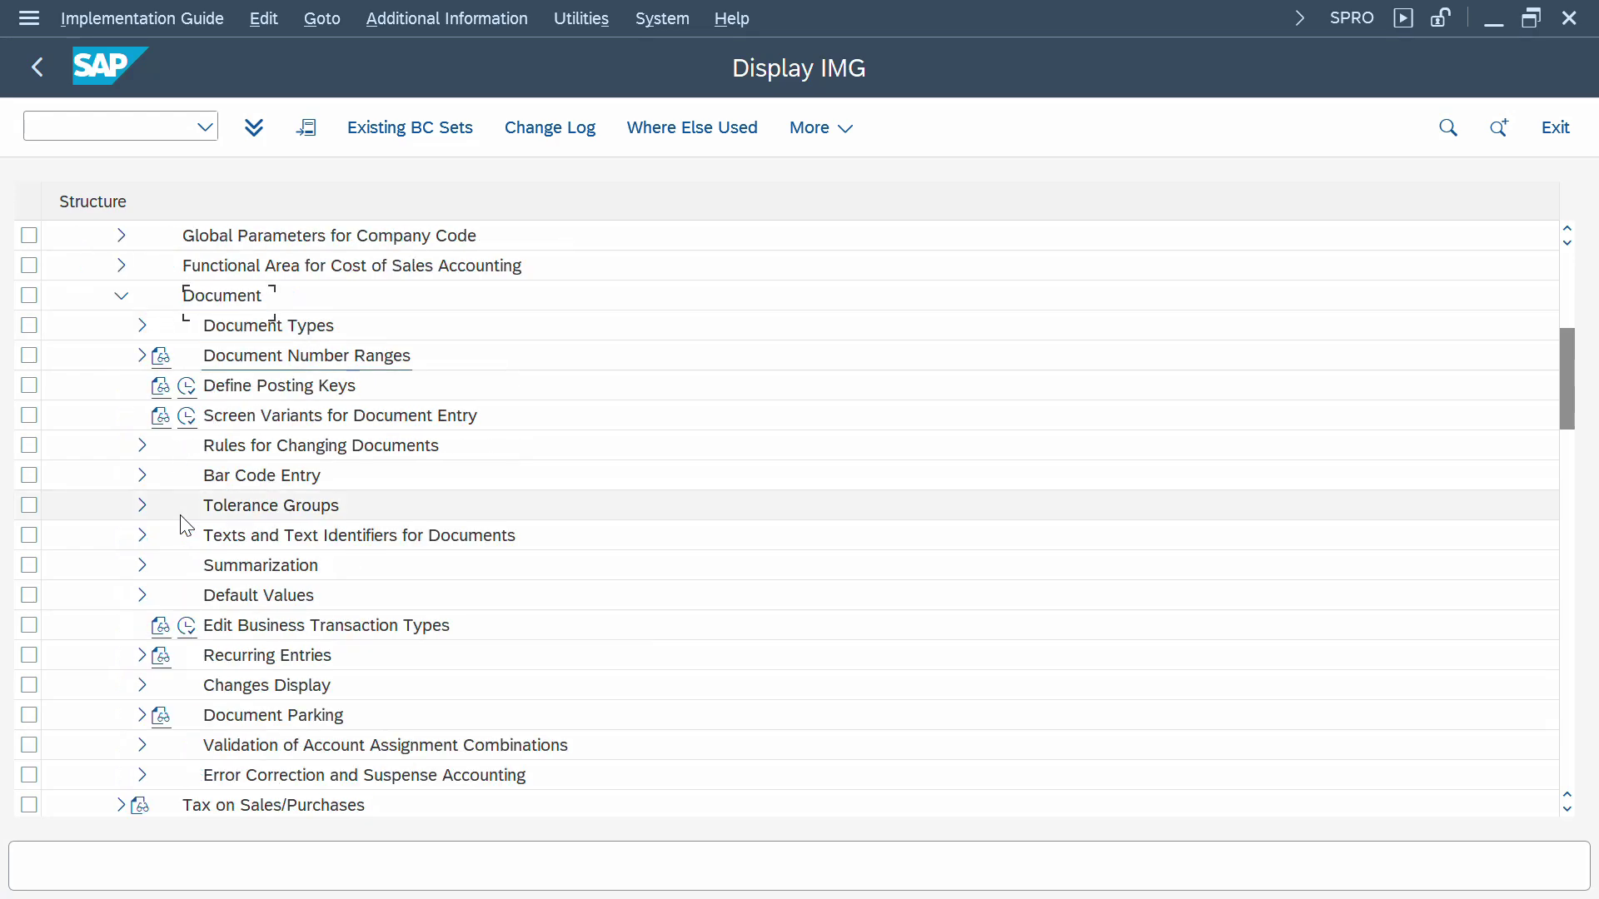
key(Right)
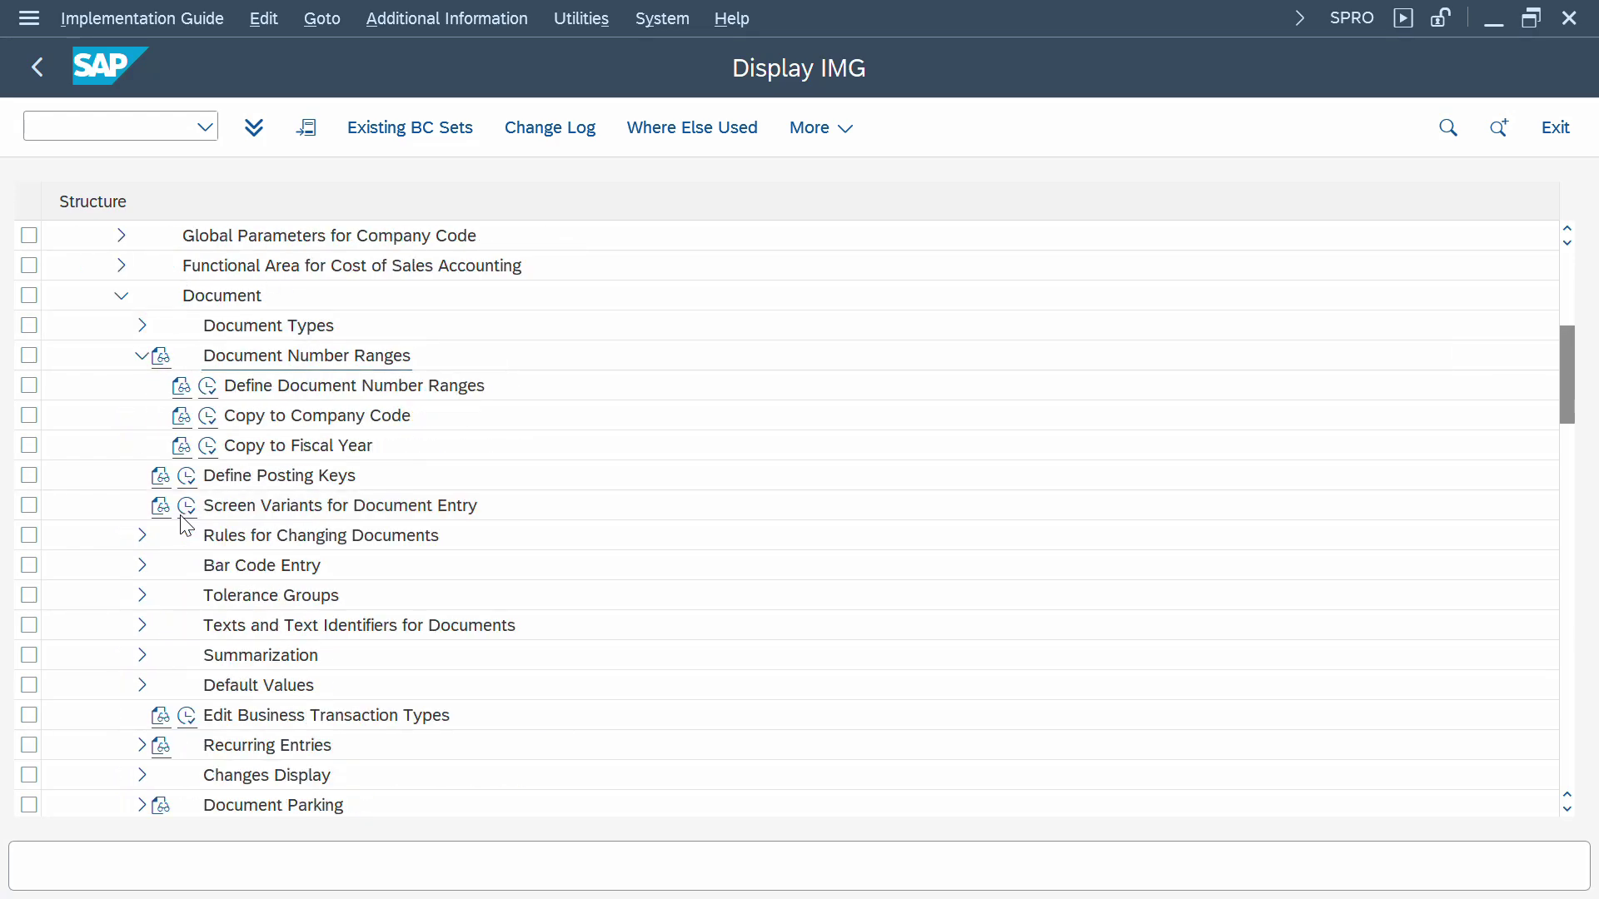
- Display the activity keys as additional information beside the guide entries and widen that column to fit the full keys
click(427, 18)
key(Right)
key(Down)
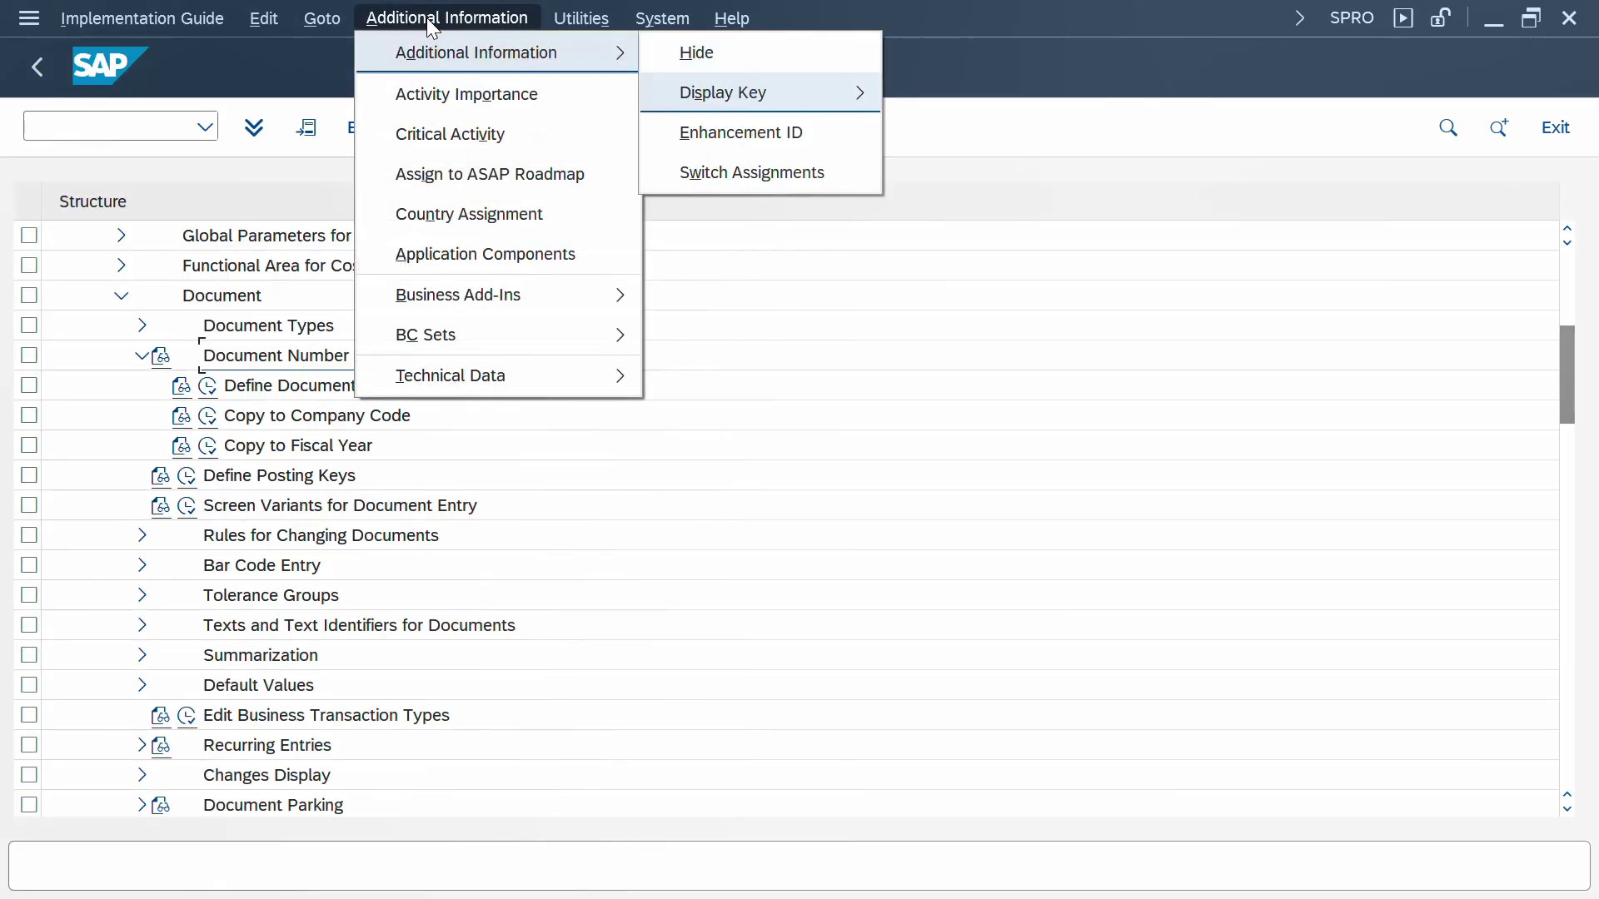
key(Right)
key(Down)
key(Return)
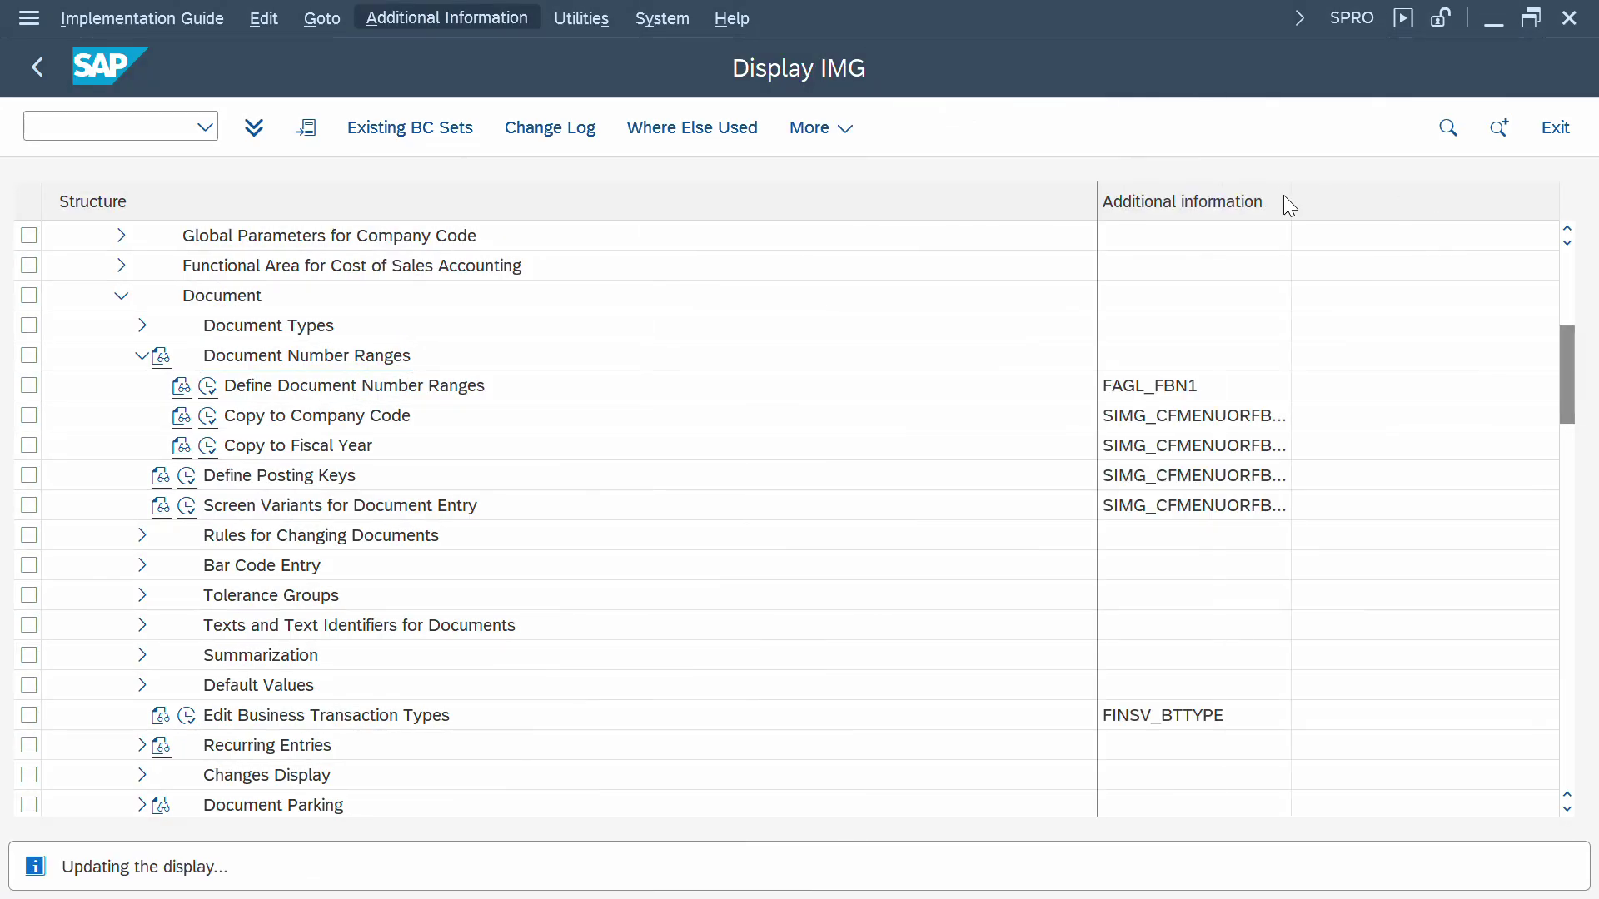
drag(1292, 208, 1407, 218)
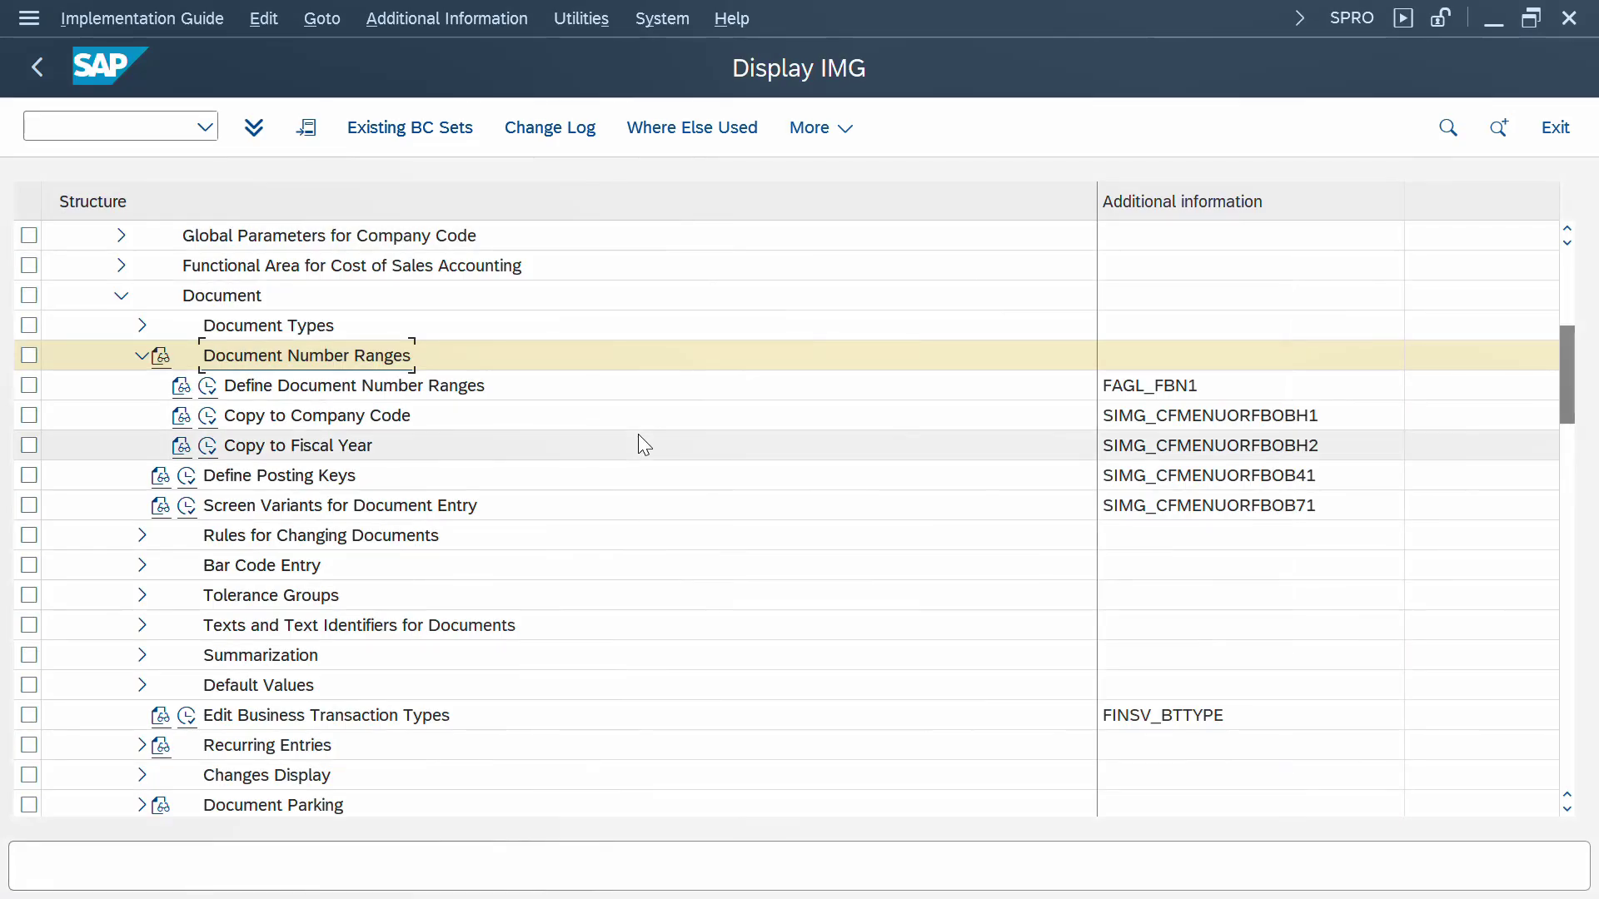
- Execute Define Document Number Ranges and look at the editable intervals of company code IPPL, returning to the company code selection
click(207, 388)
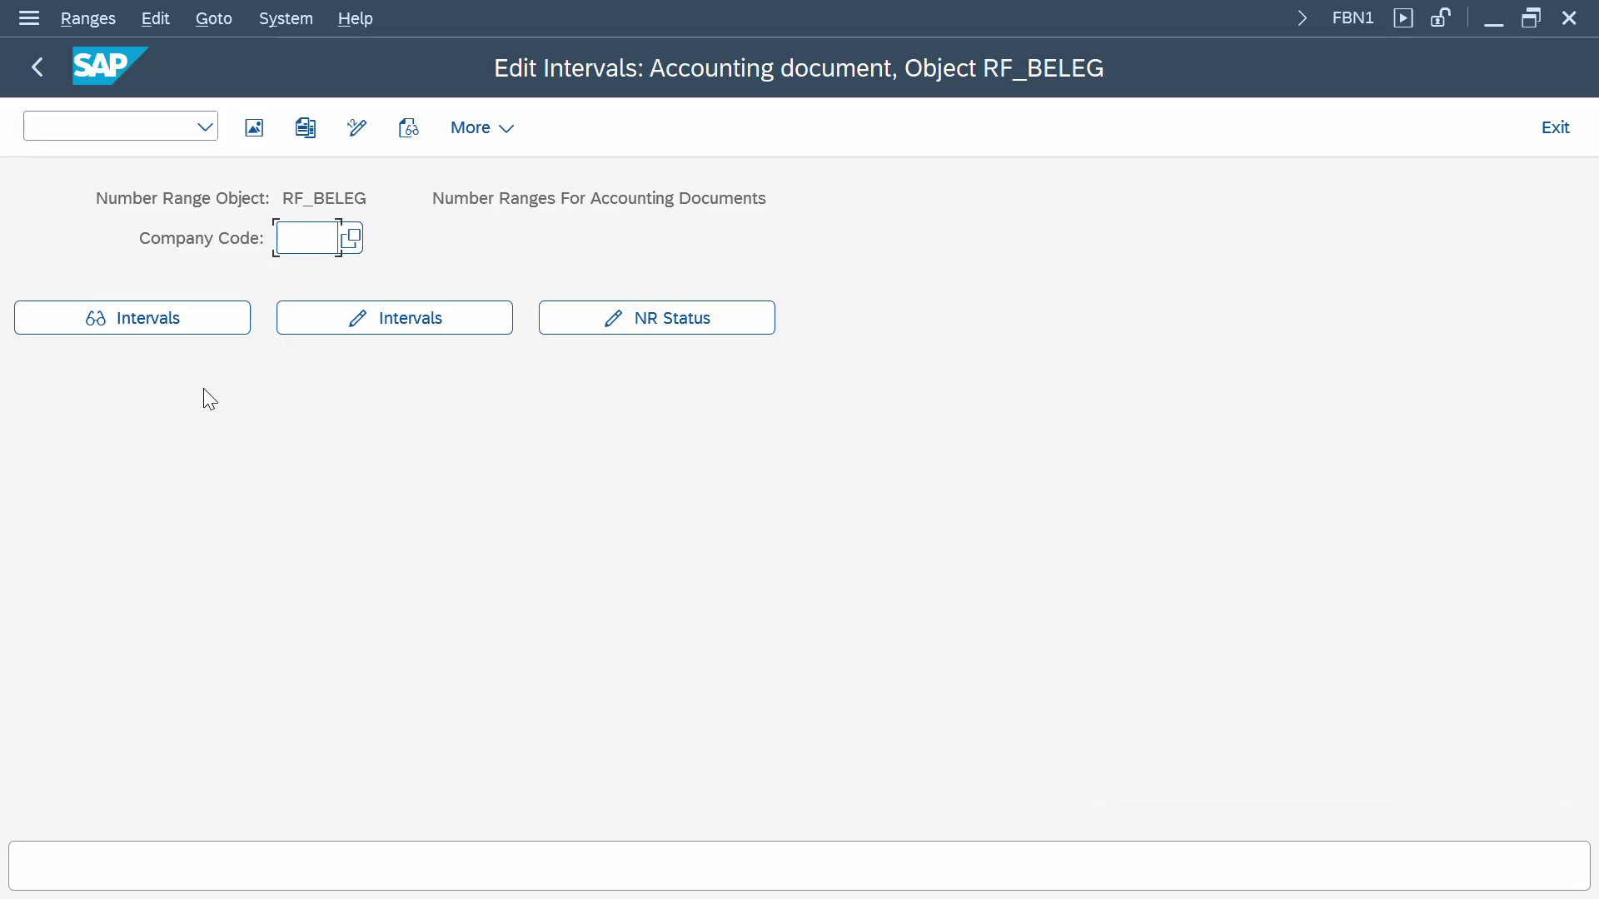
text(ippl)
key(Return)
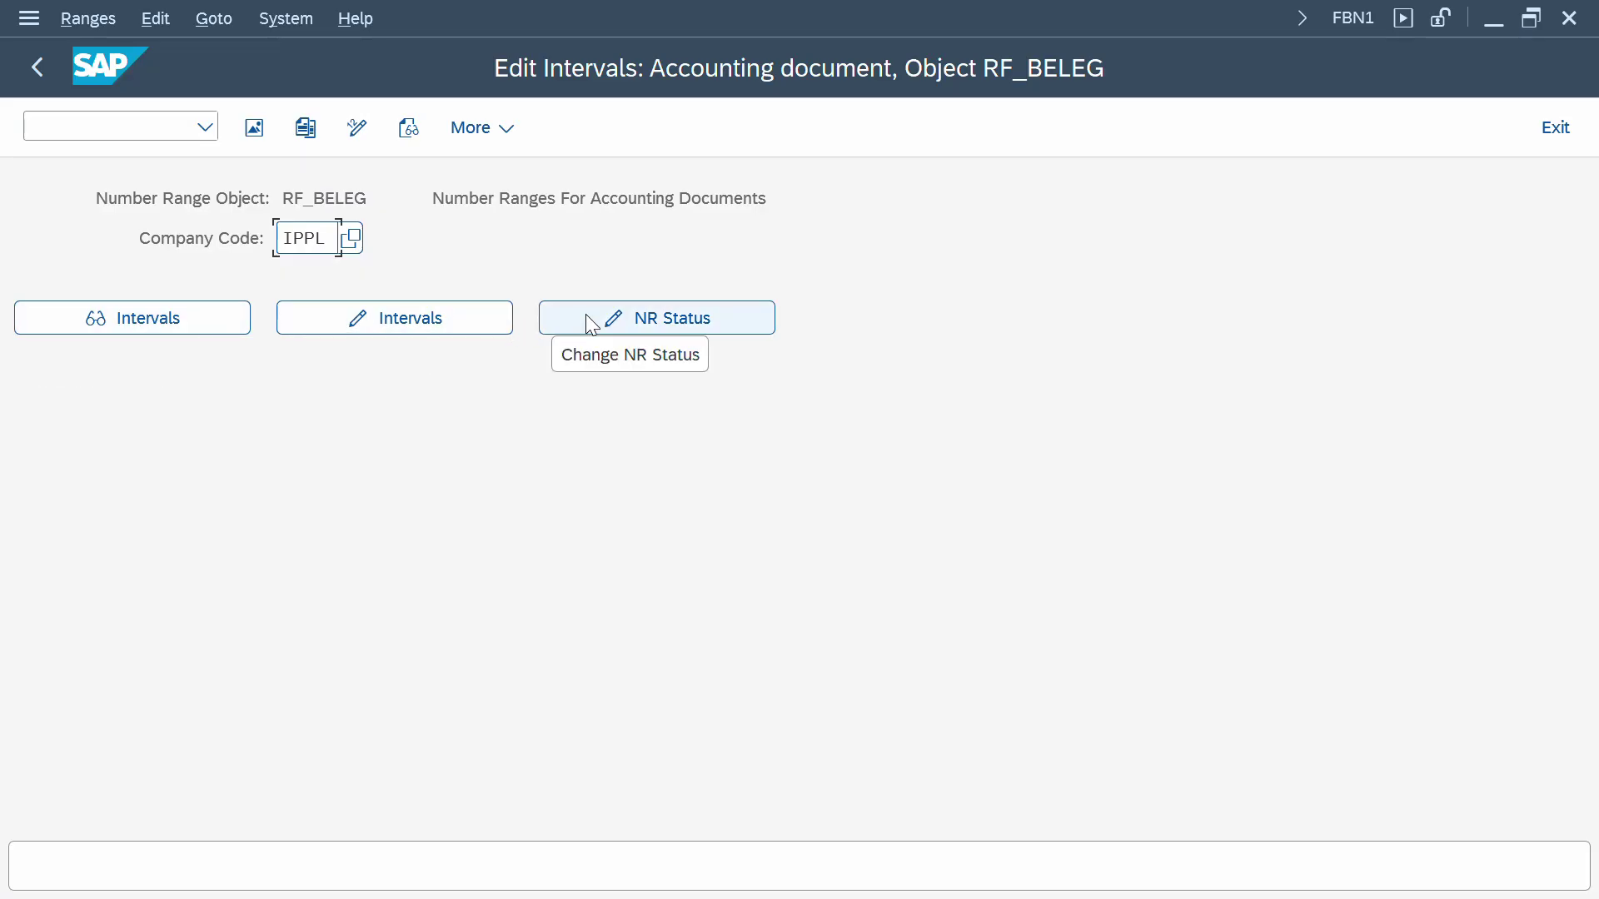
click(318, 310)
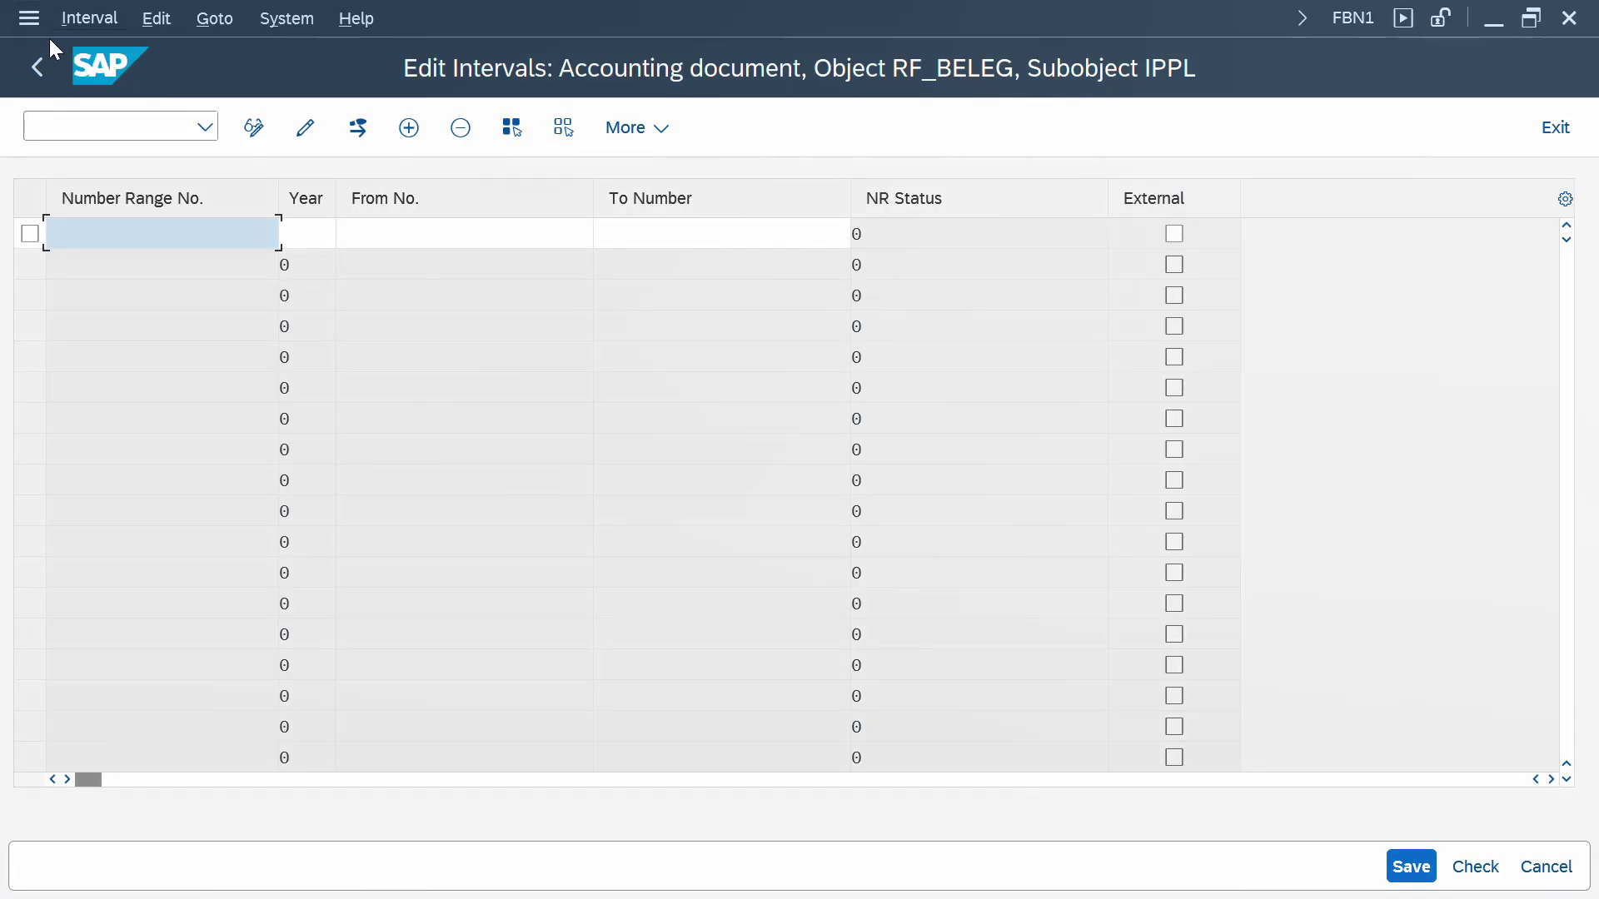
click(50, 79)
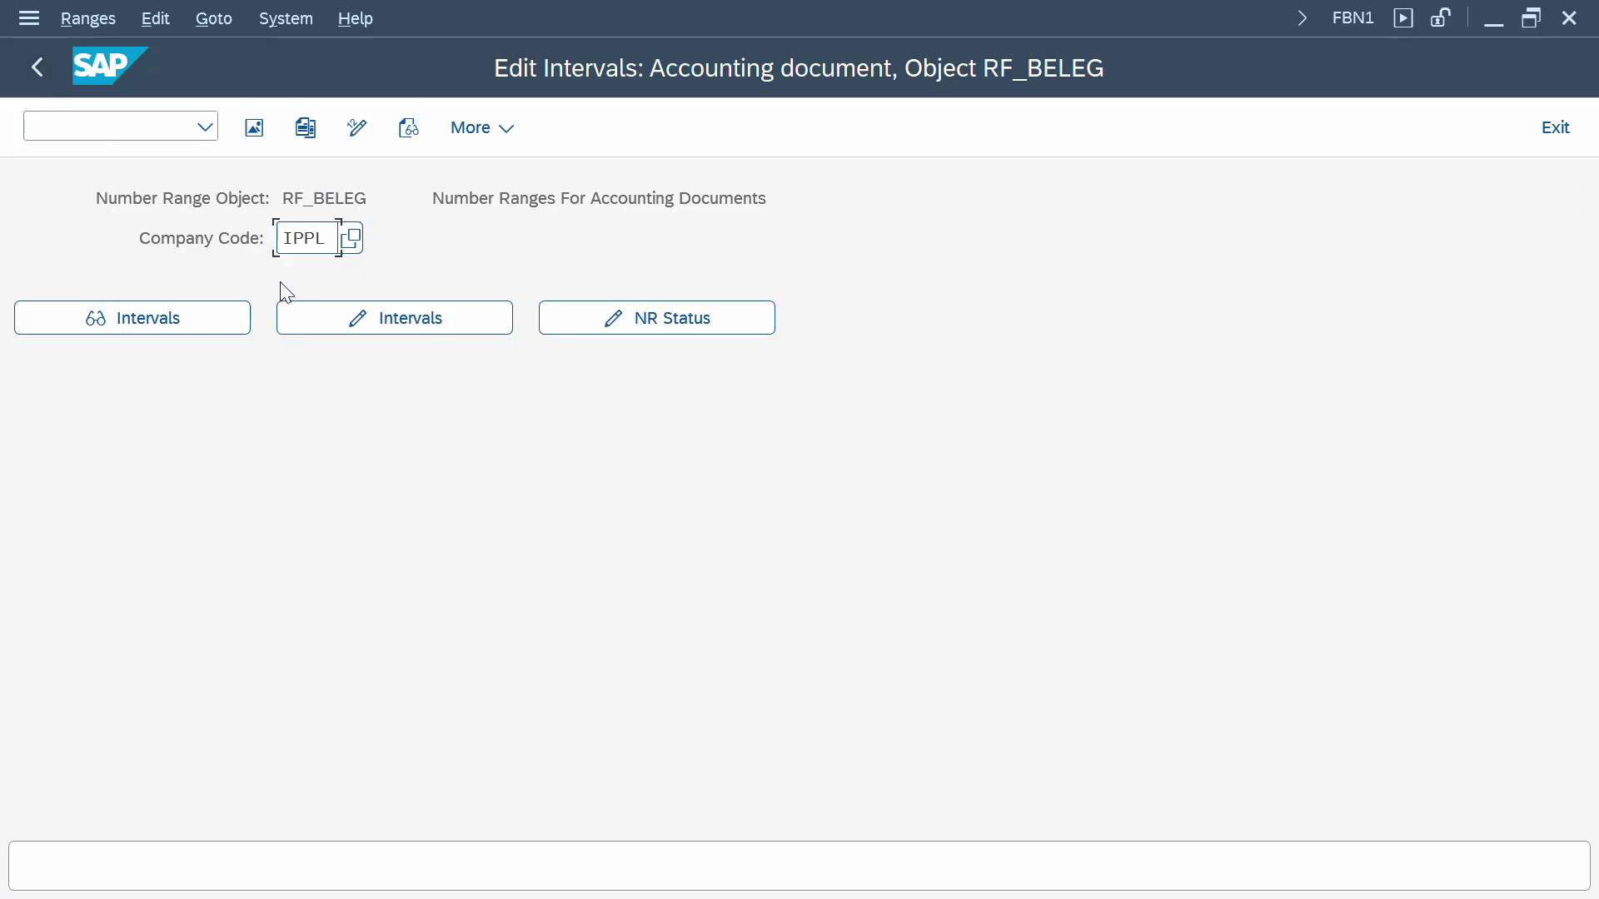
- Open the editable intervals of company code PUML, examine number ranges 01, 02 and MP, and return to the implementation guide
text(puml)
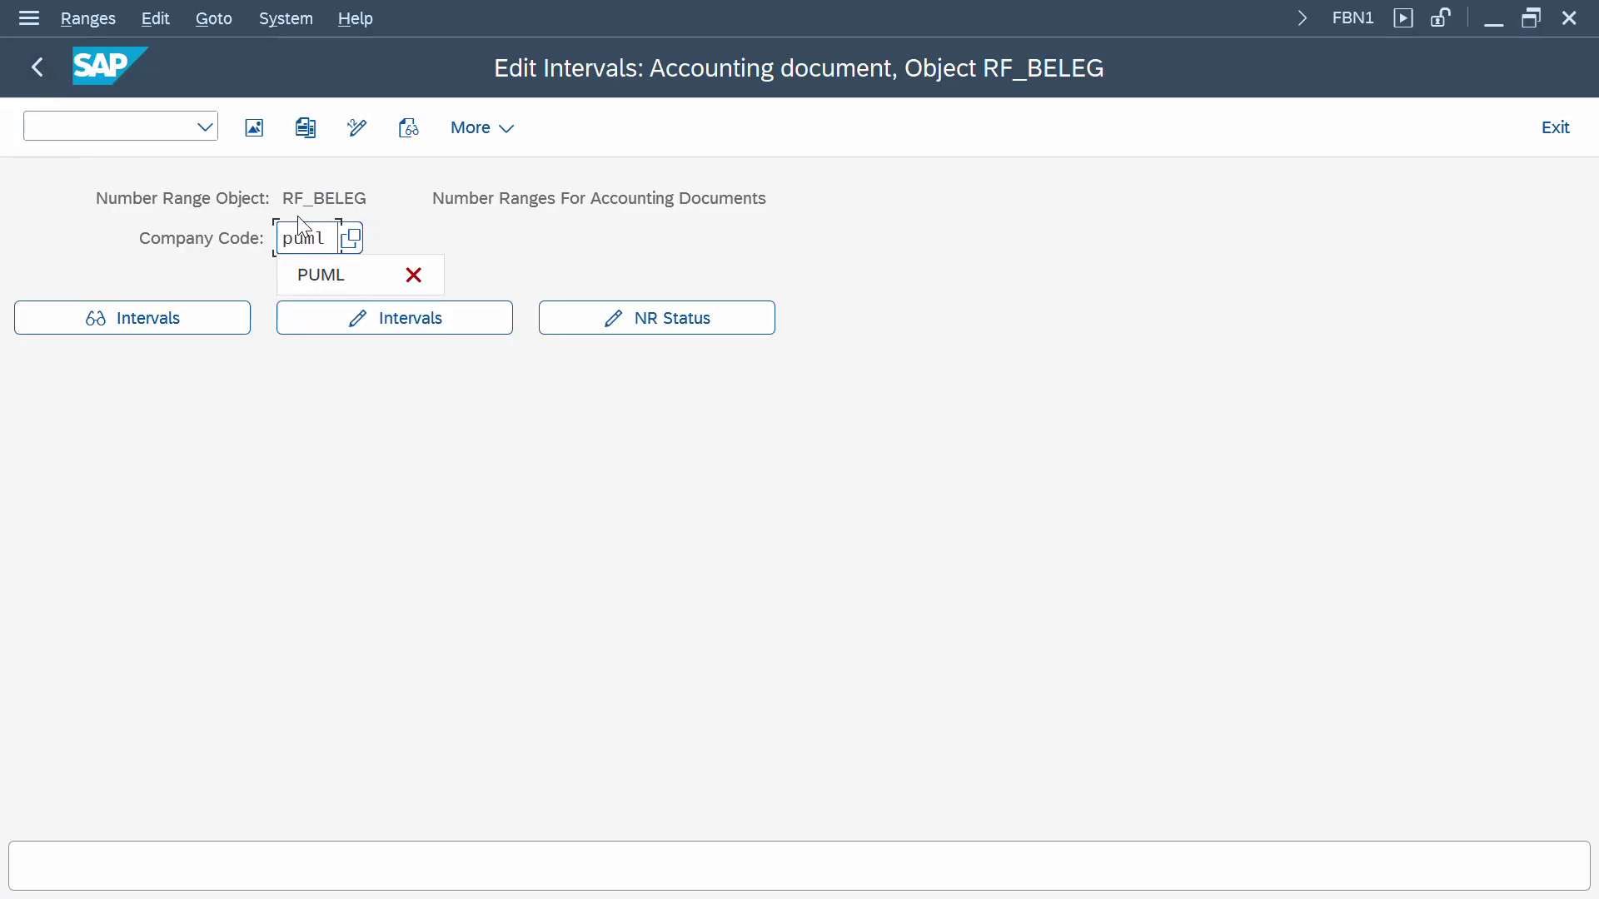
click(346, 314)
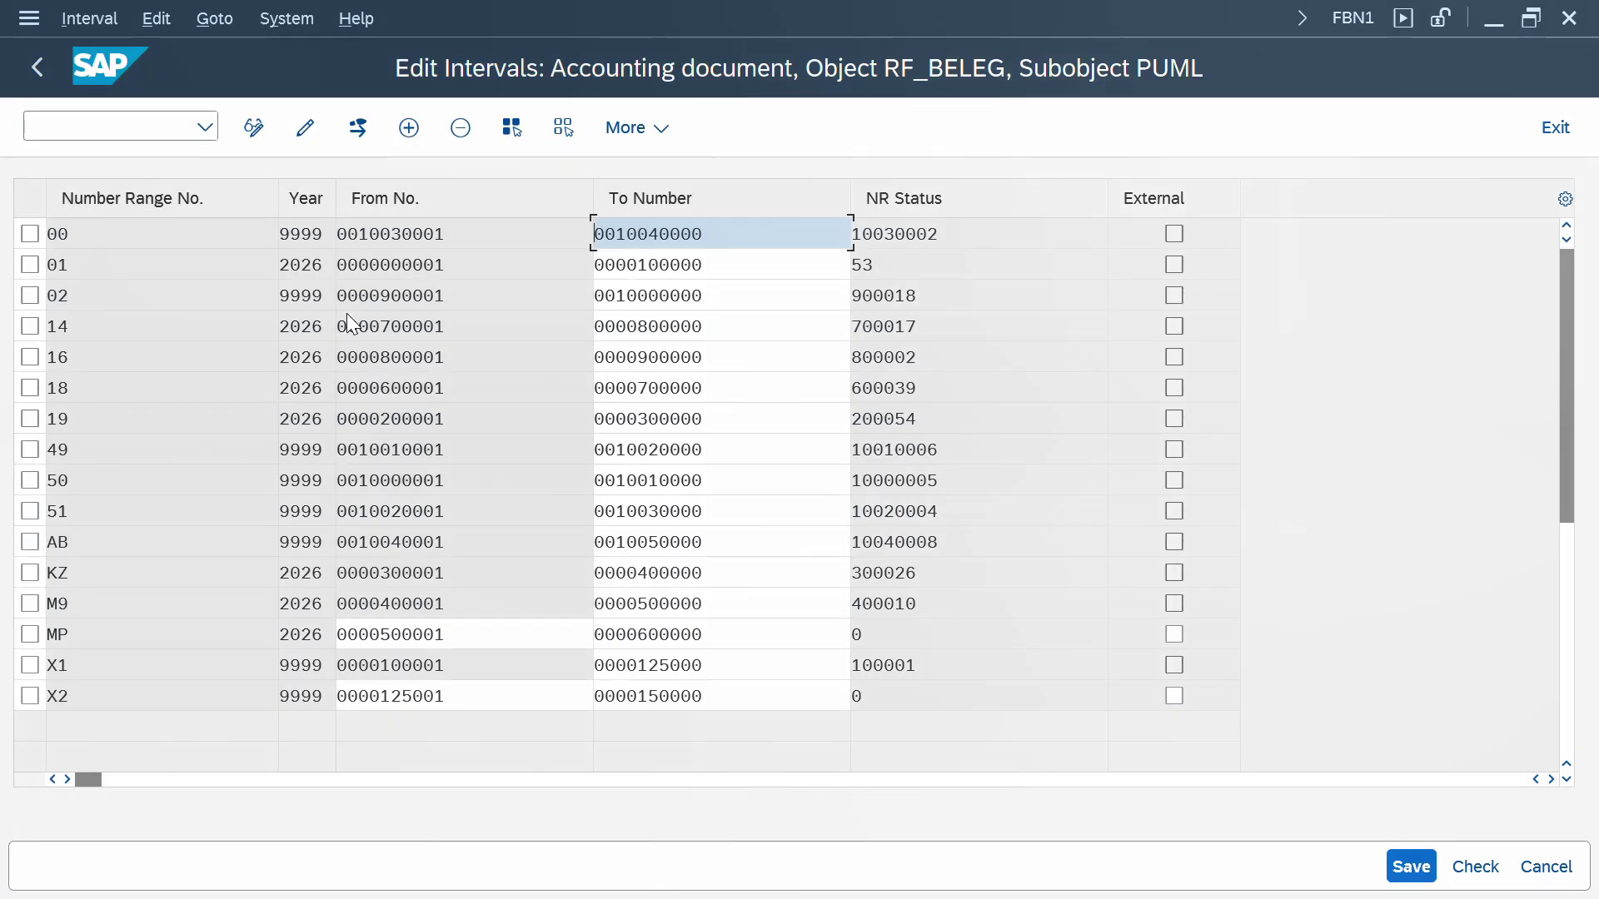
click(29, 265)
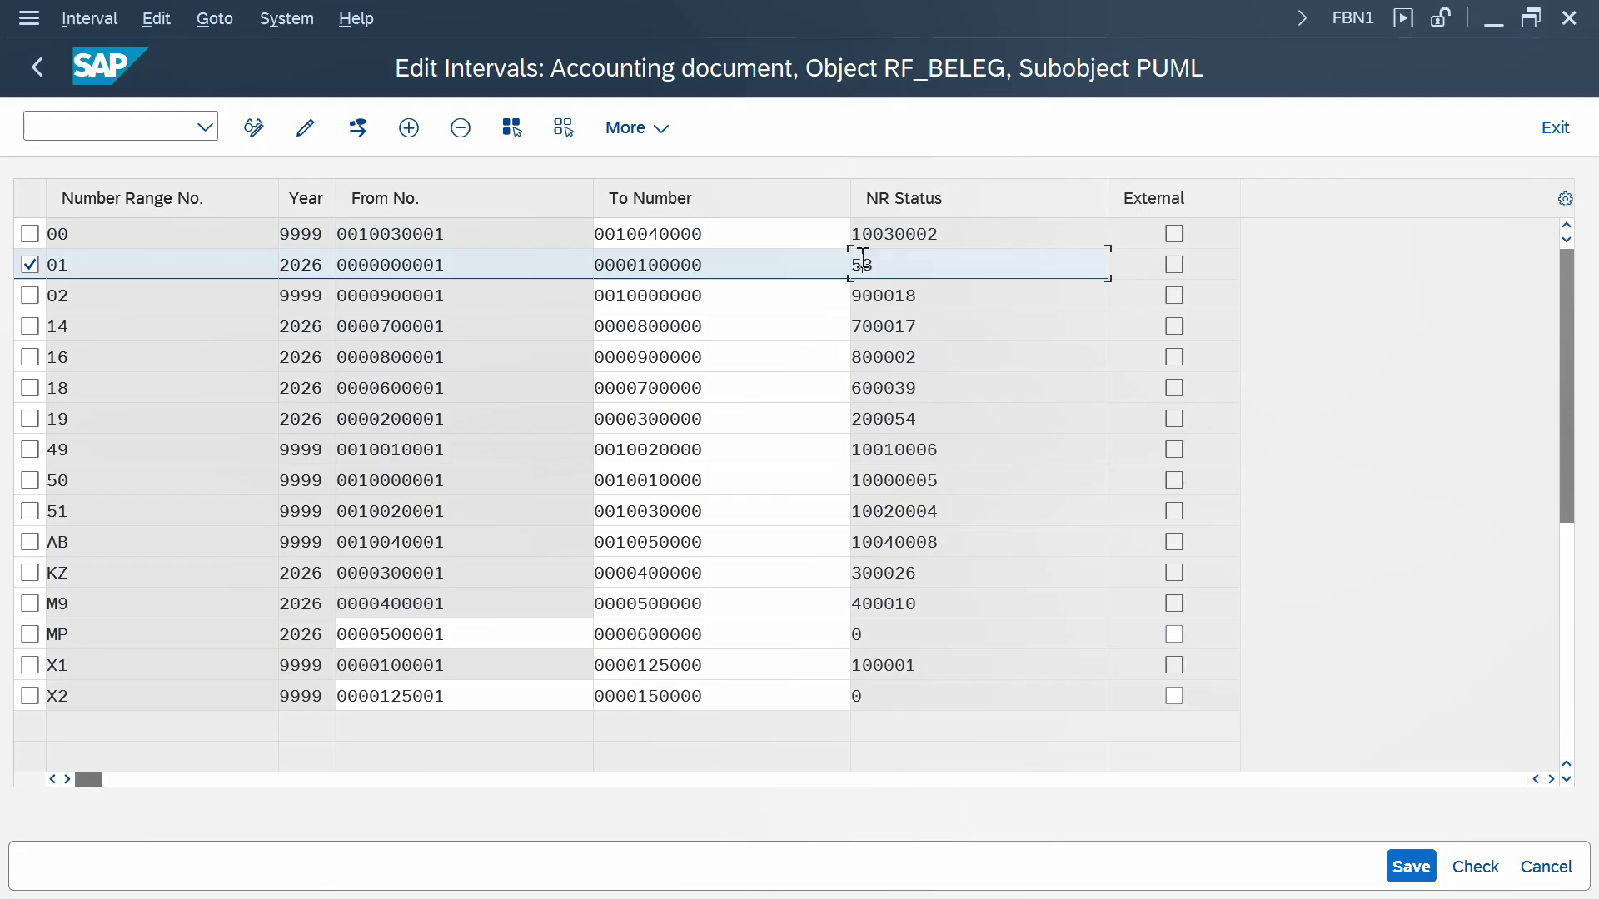
click(36, 300)
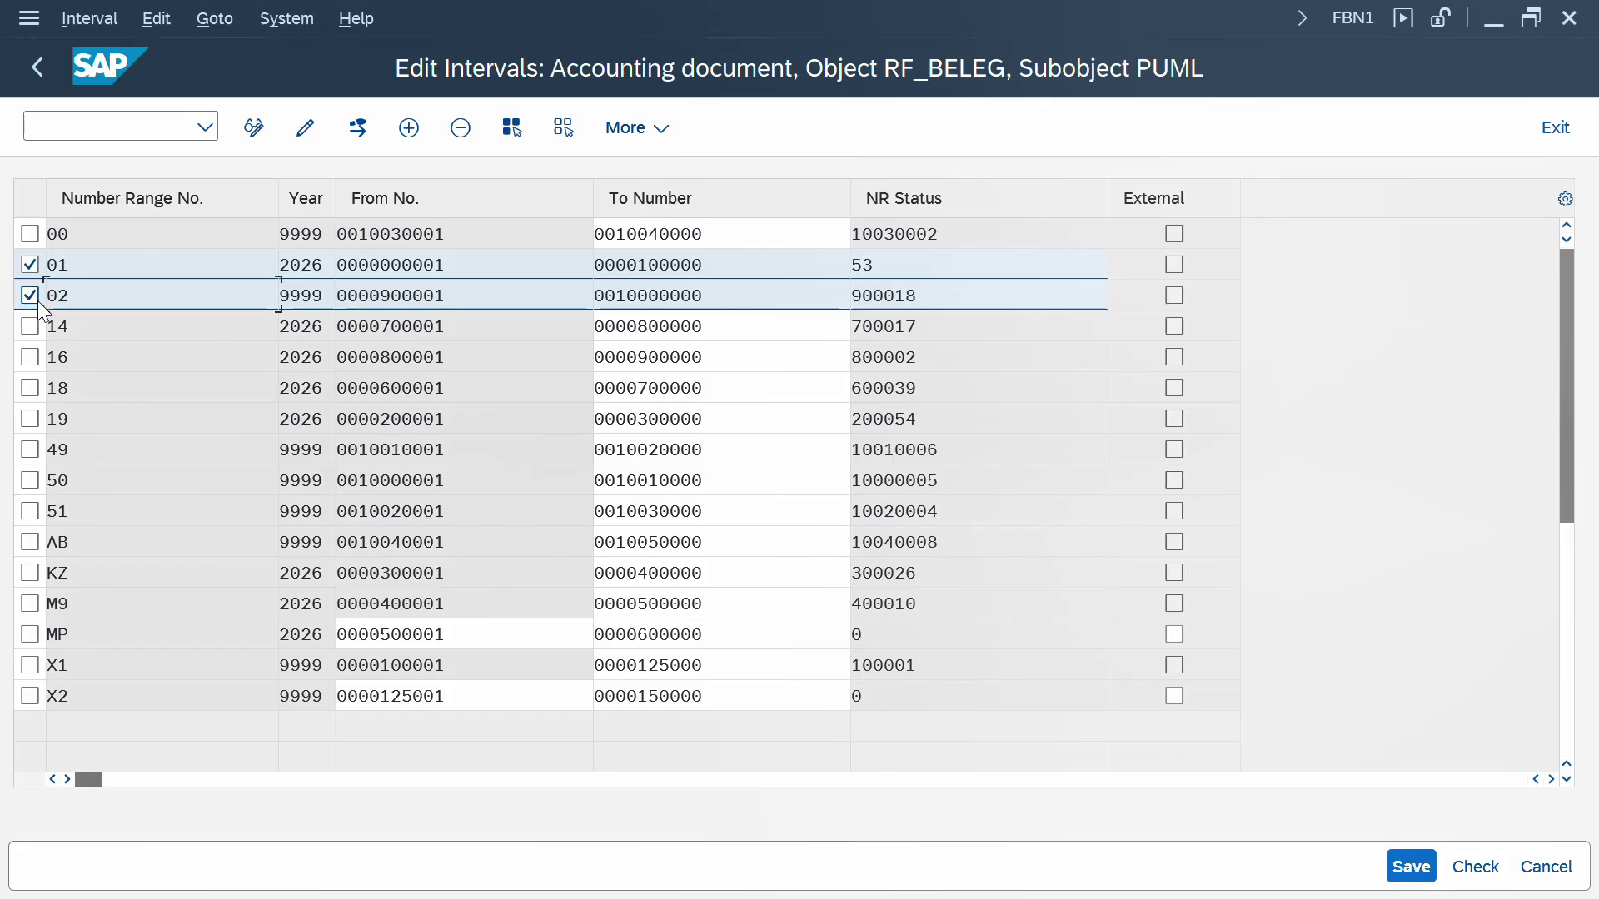
click(31, 267)
click(29, 267)
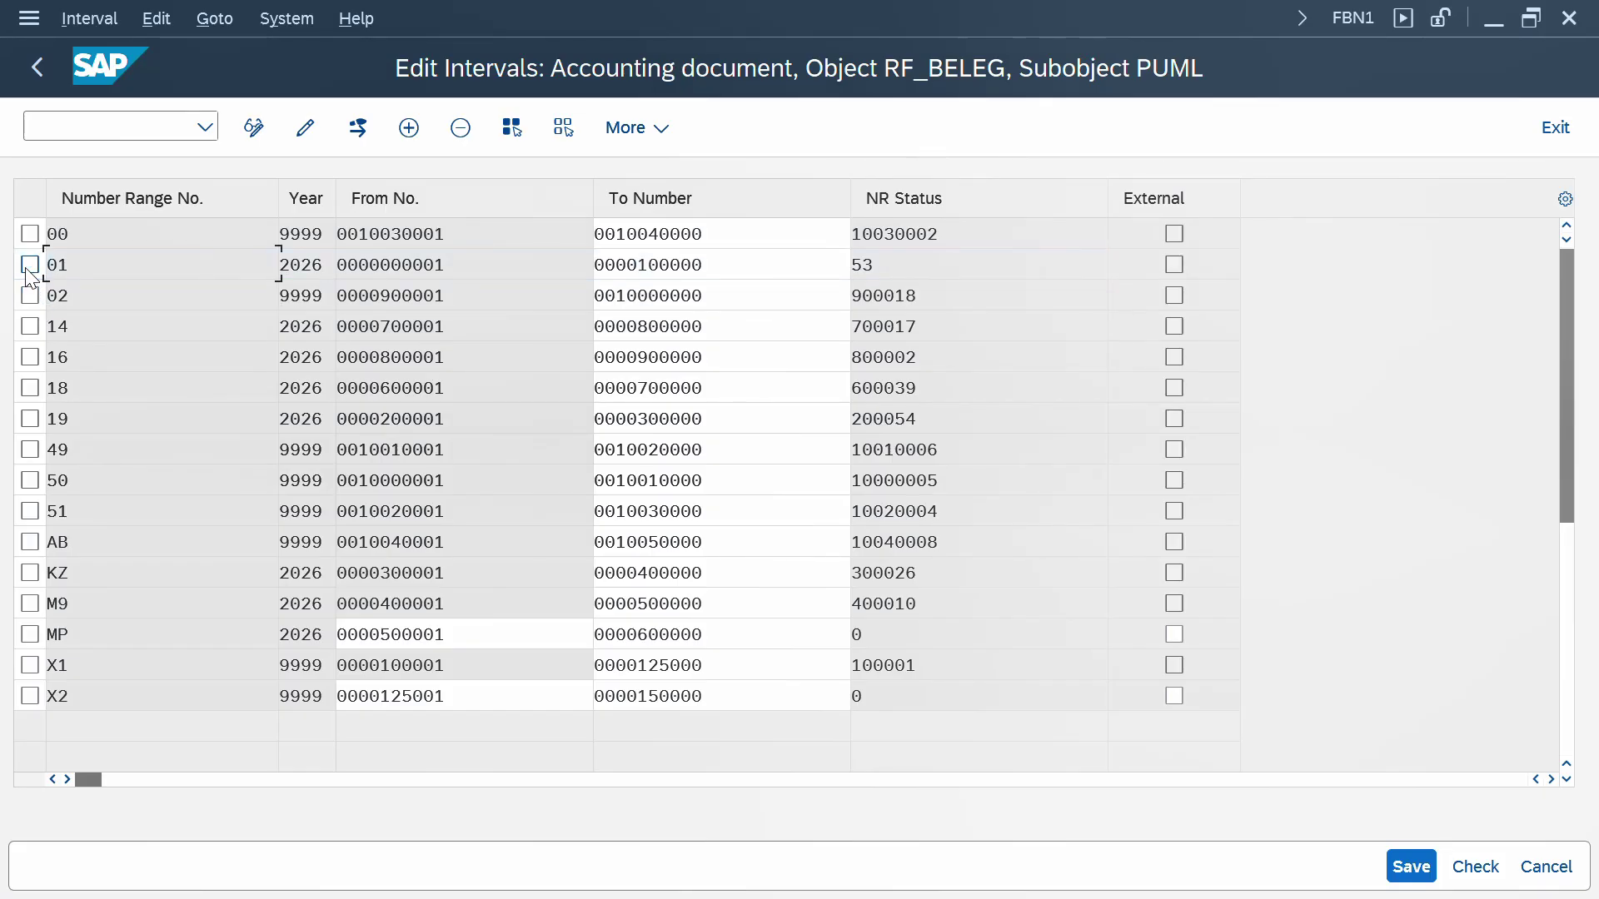
click(31, 636)
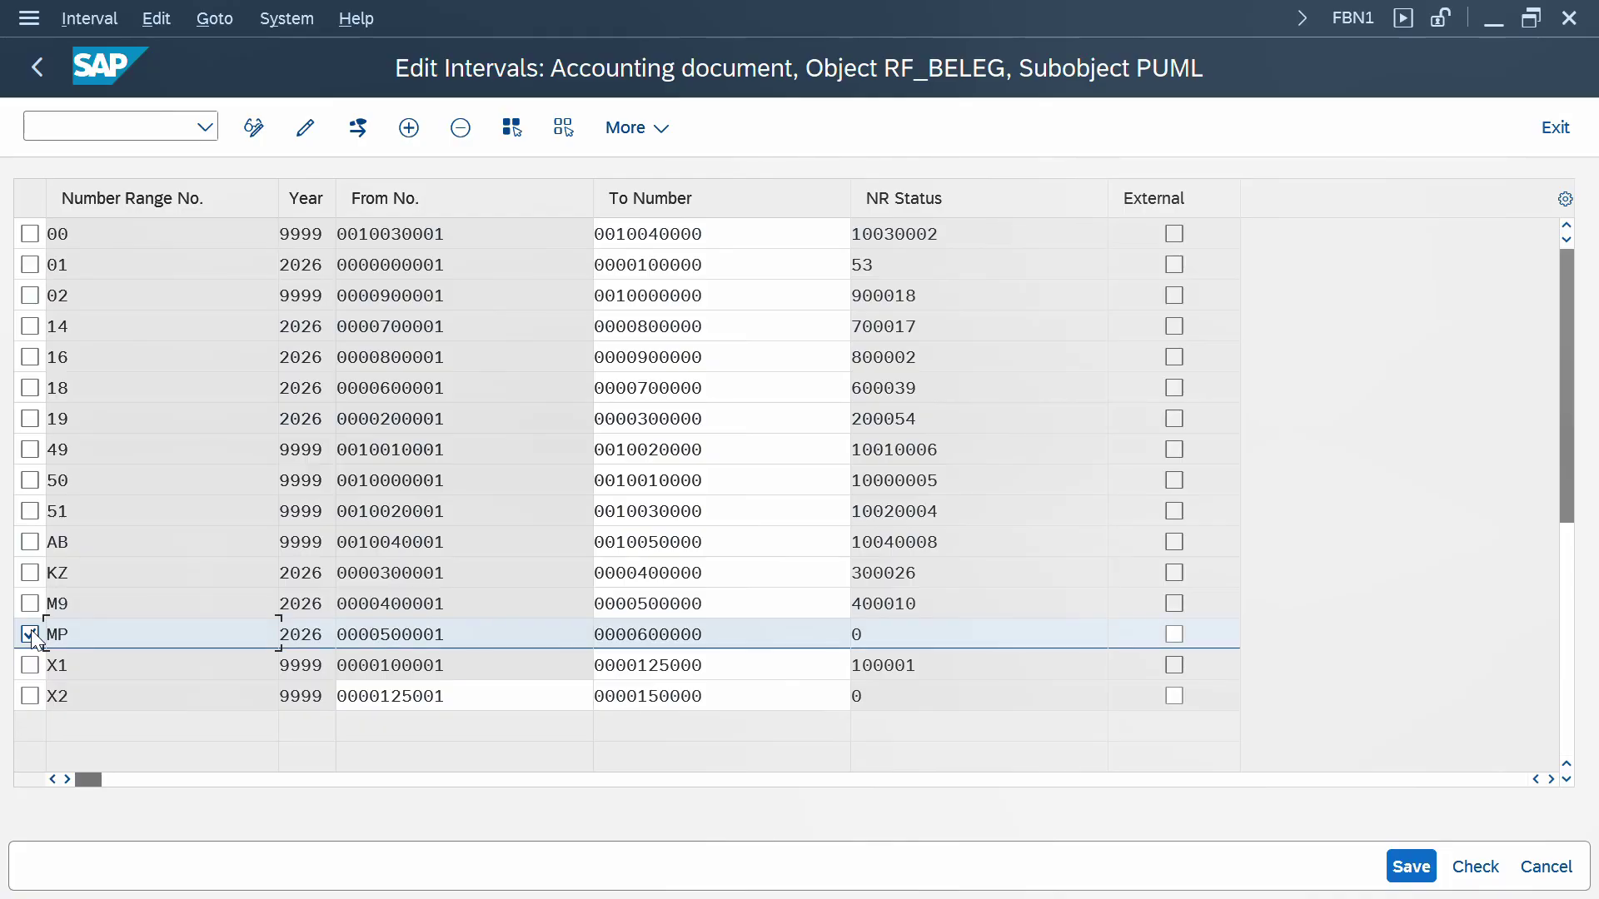
click(47, 74)
click(37, 67)
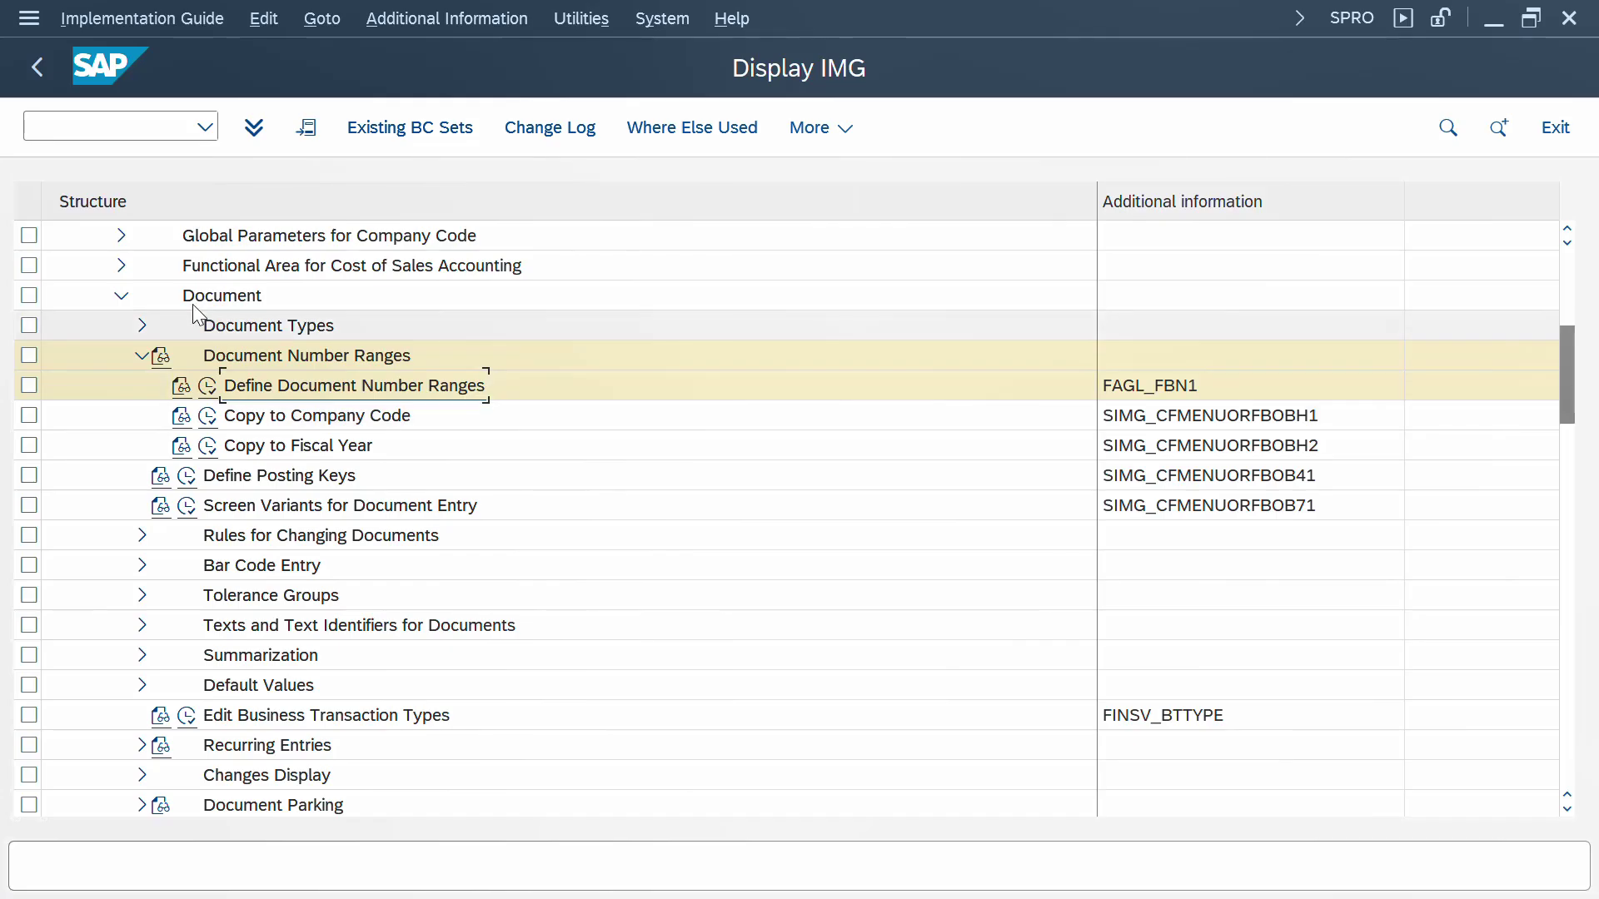
- Expand Document Types and execute the Define Document Types activity
click(142, 327)
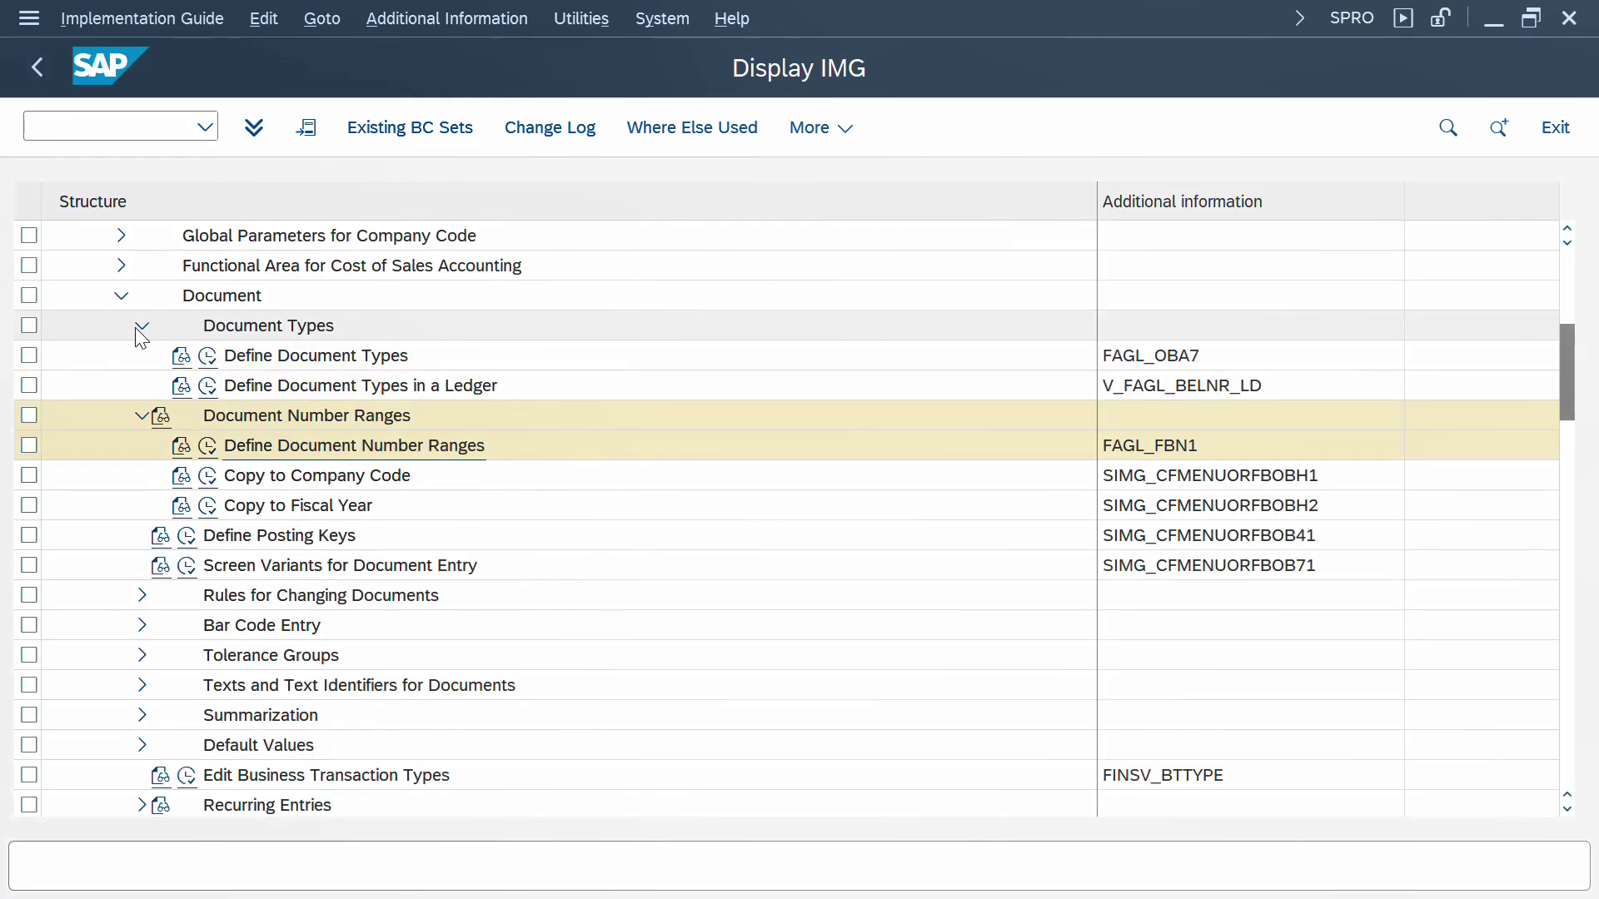
click(208, 358)
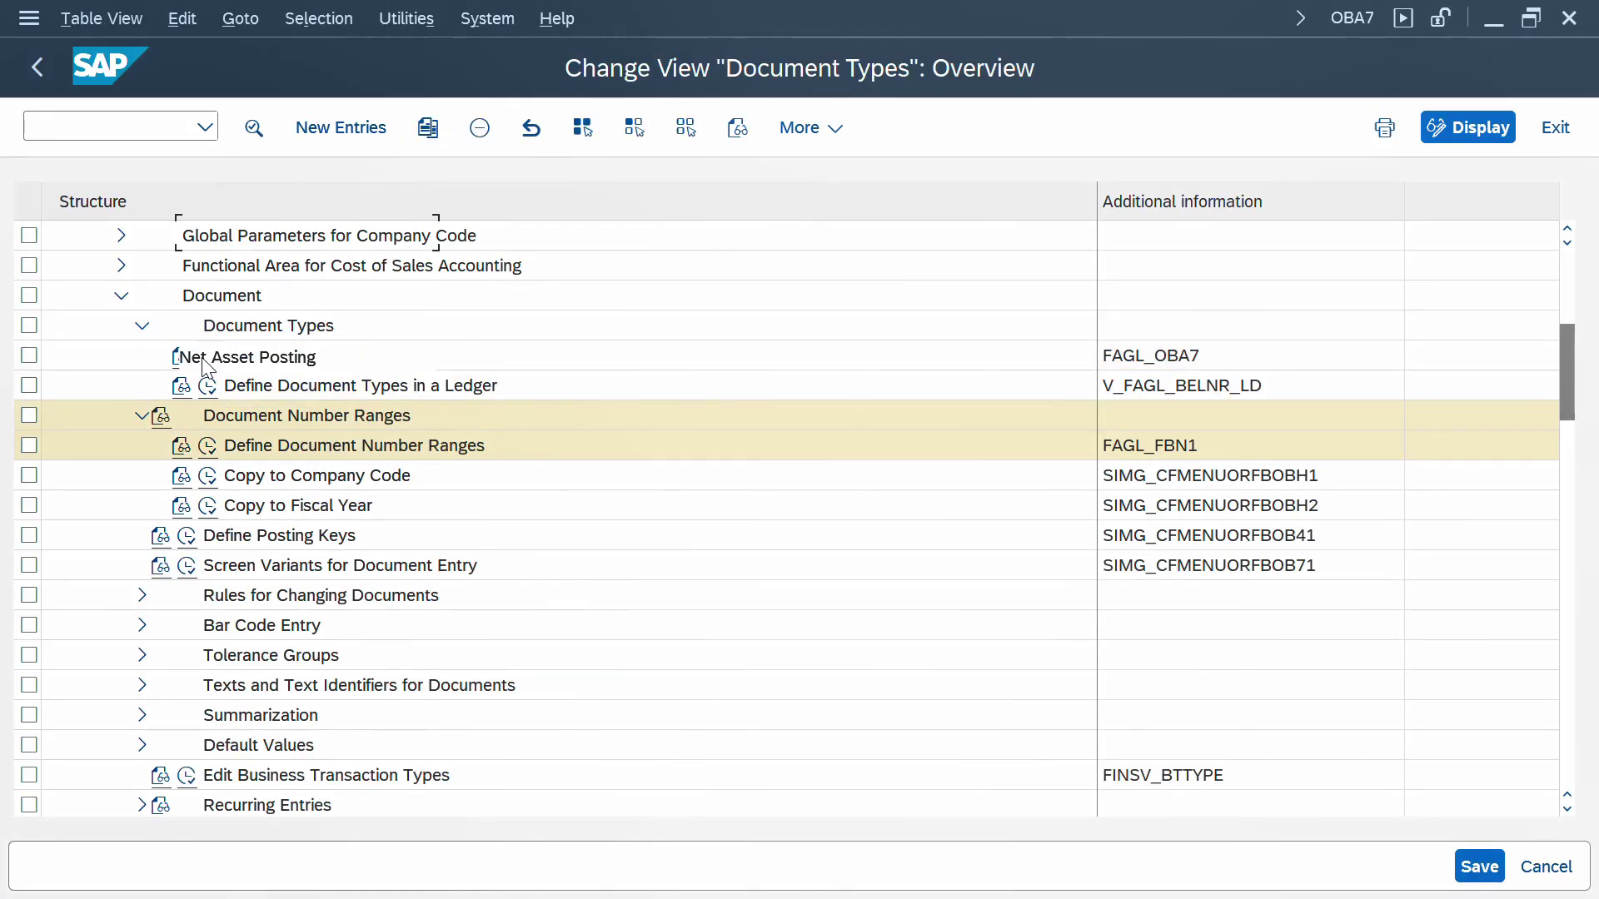
- Switch to Excel with a blank workbook open
key(super)
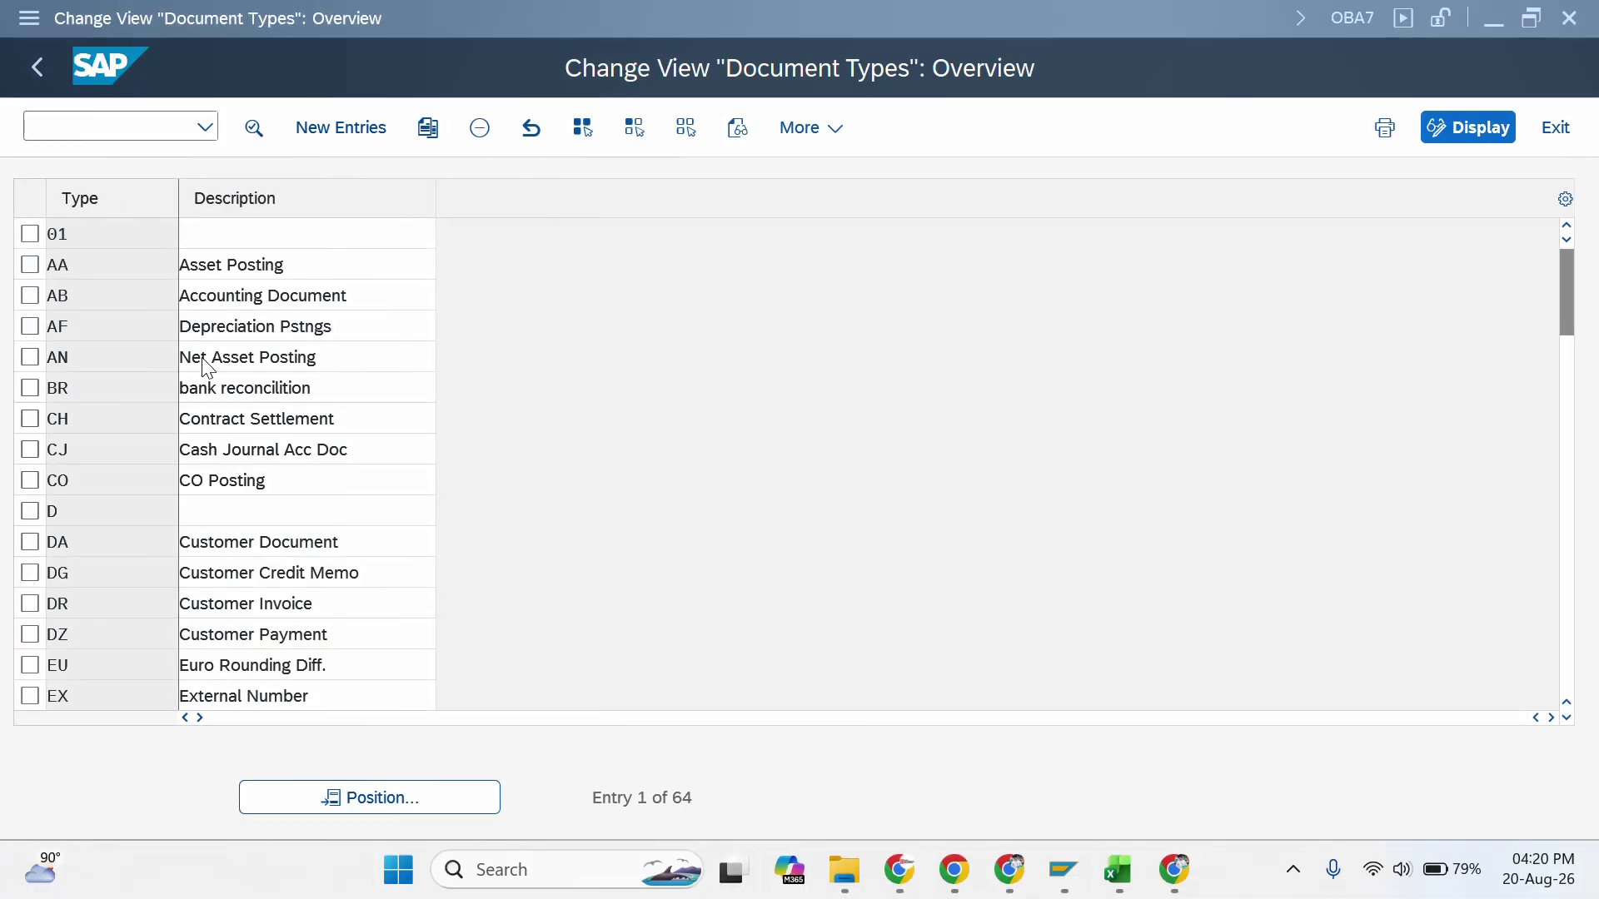
key(super)
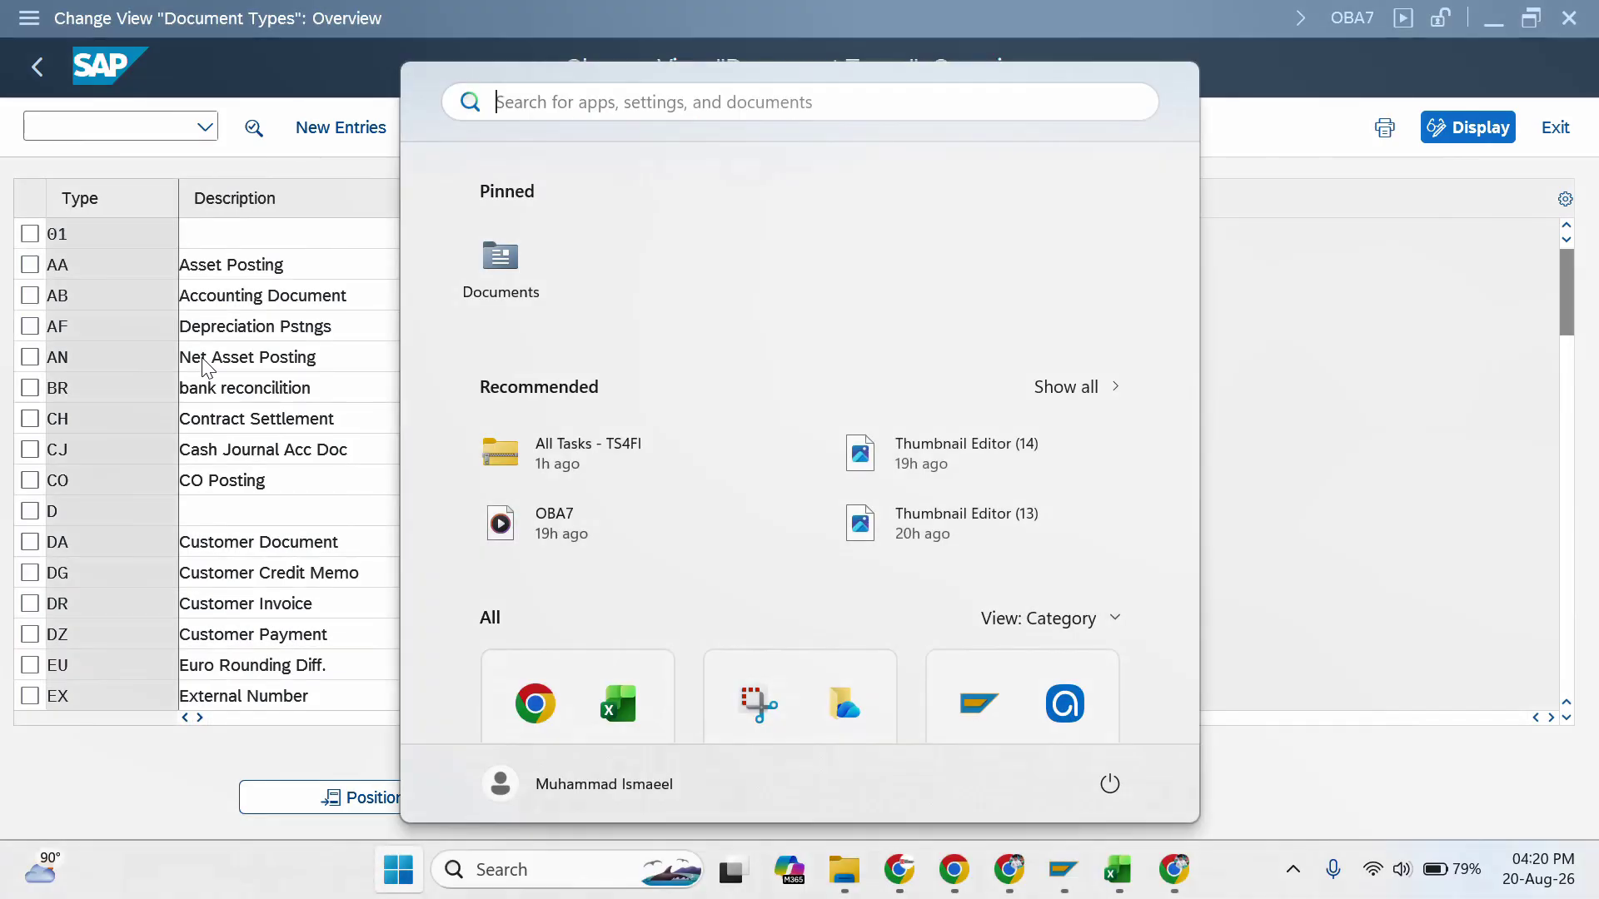
text(e)
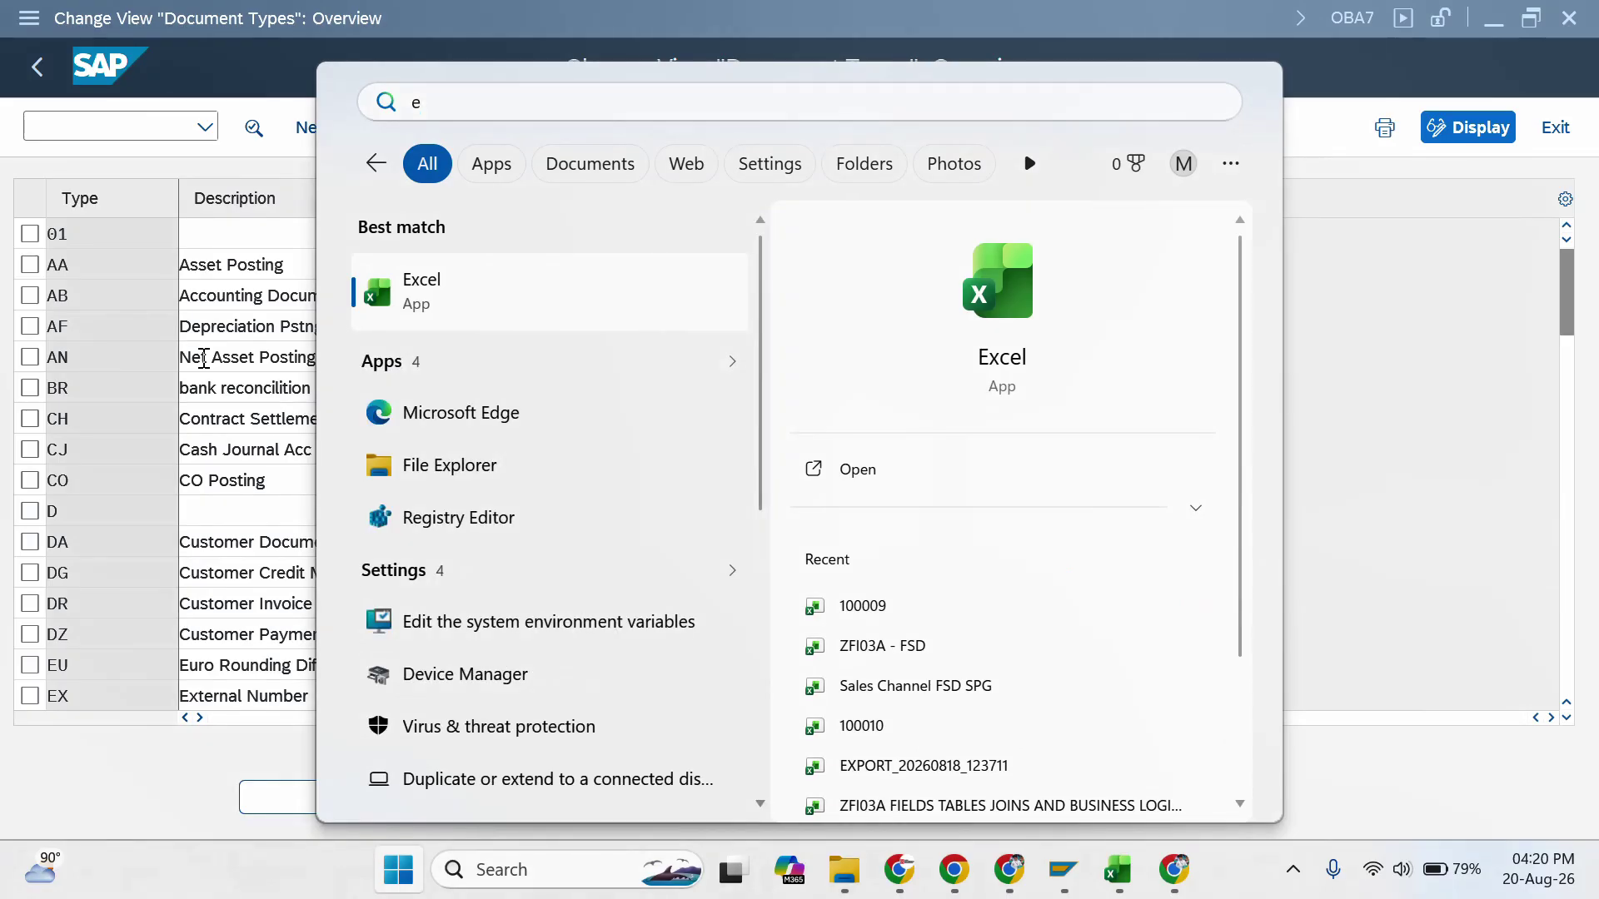
key(Escape)
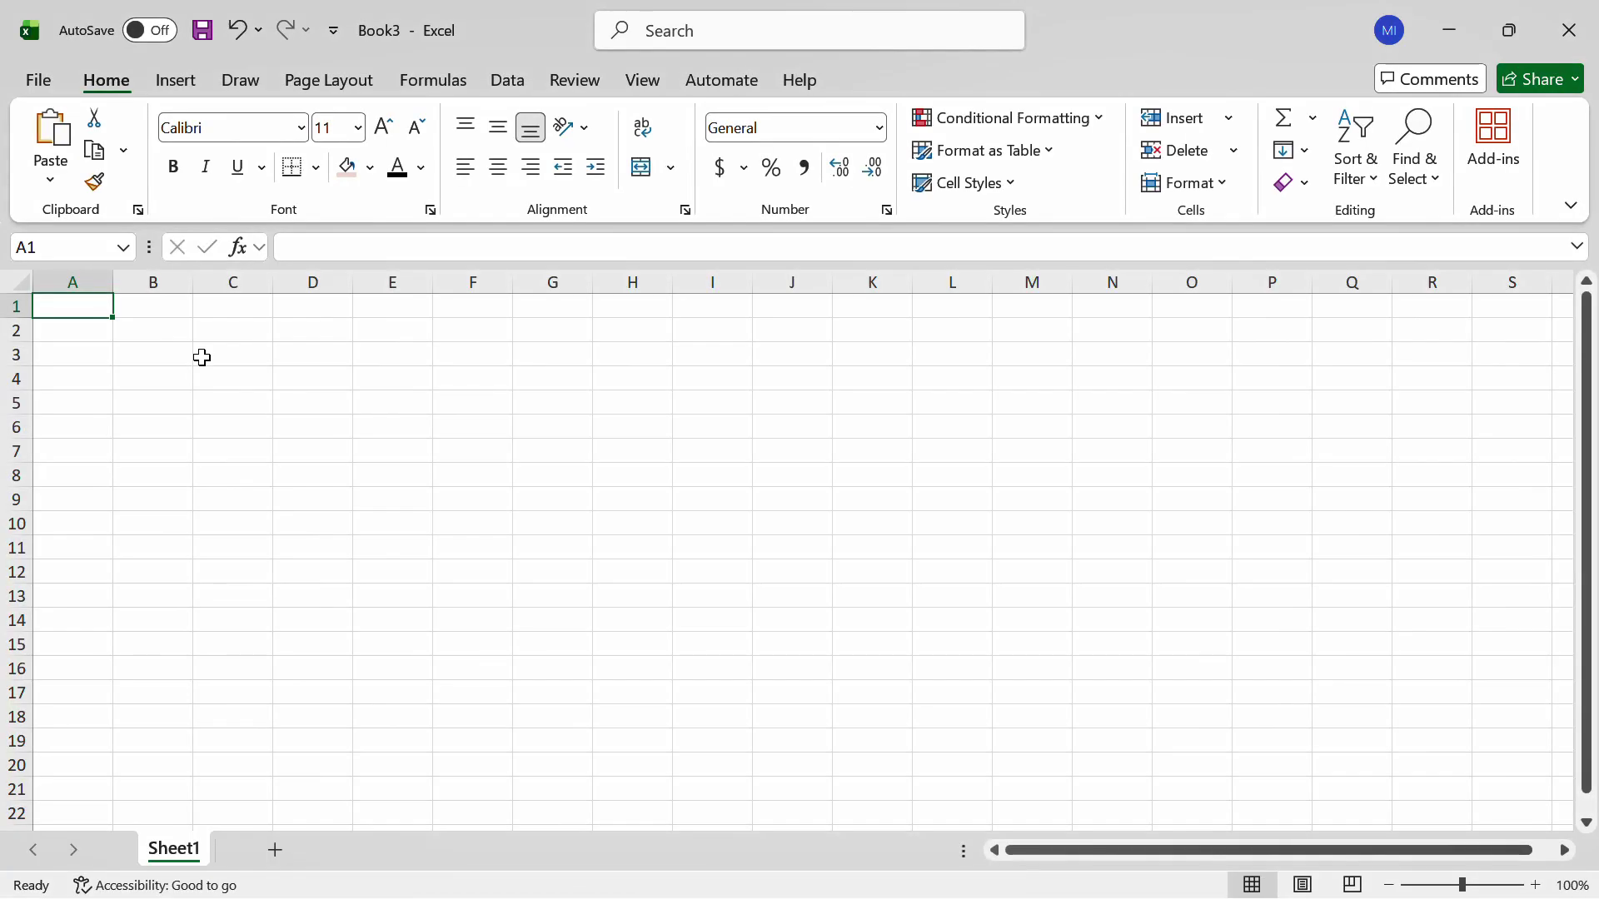
- Enter the header "Document Type" in cell A1 and widen column A to fit it
text(Document T)
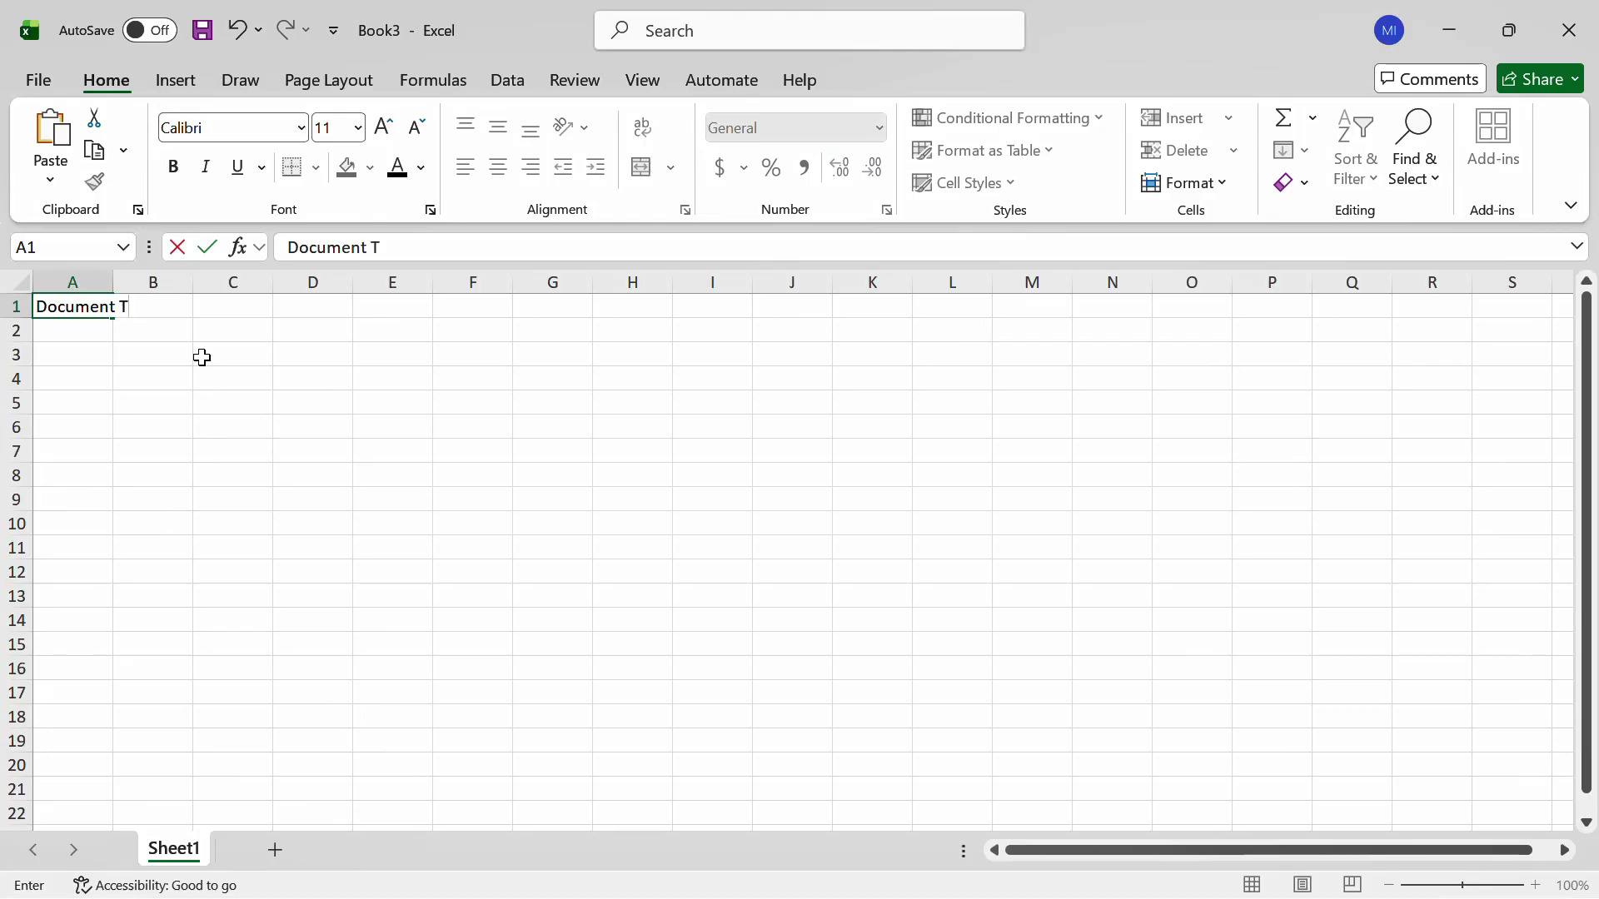
text(Y)
key(BackSpace)
text(ype)
key(Return)
key(Right)
key(Up)
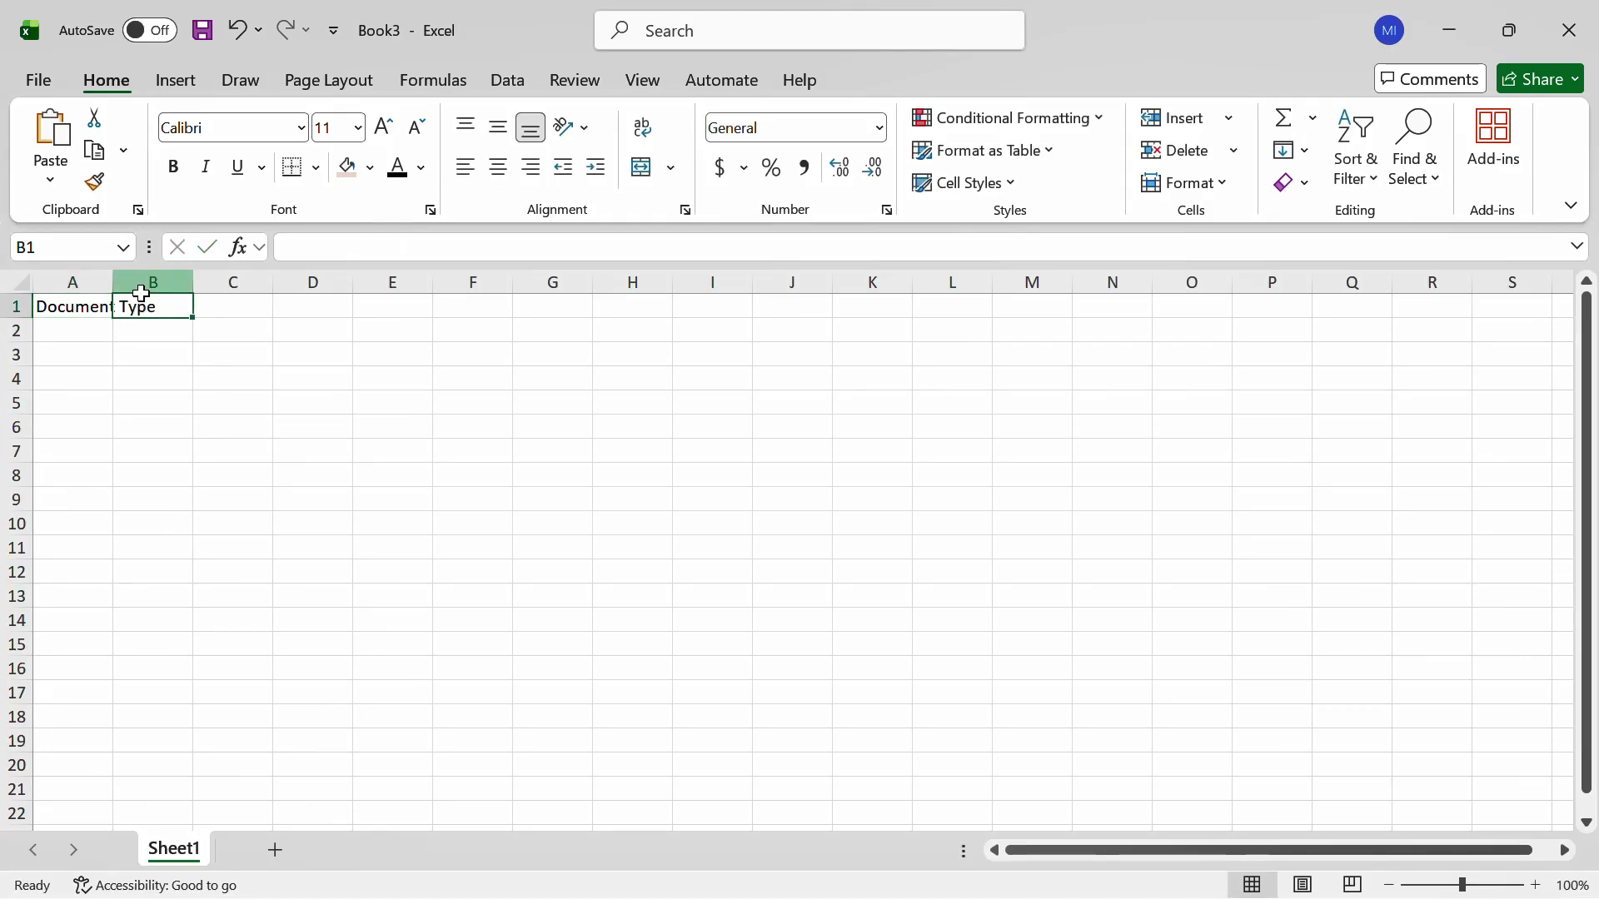
drag(112, 282, 239, 284)
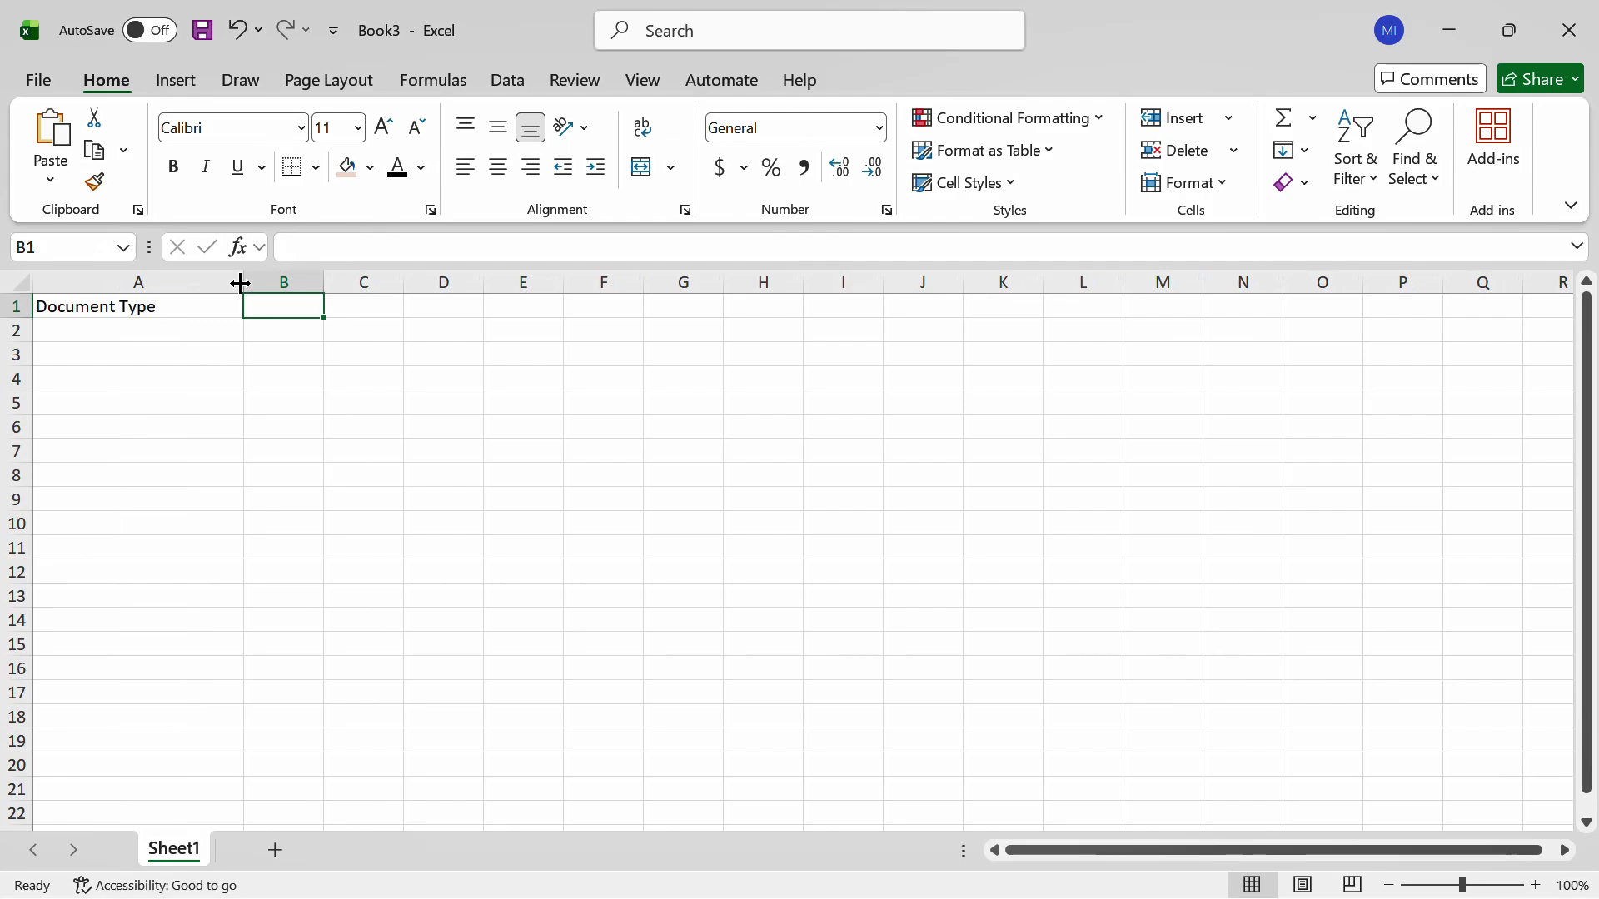
- Enter the header "Number range number" in cell B1 and widen column B to fit it
text(Number range number)
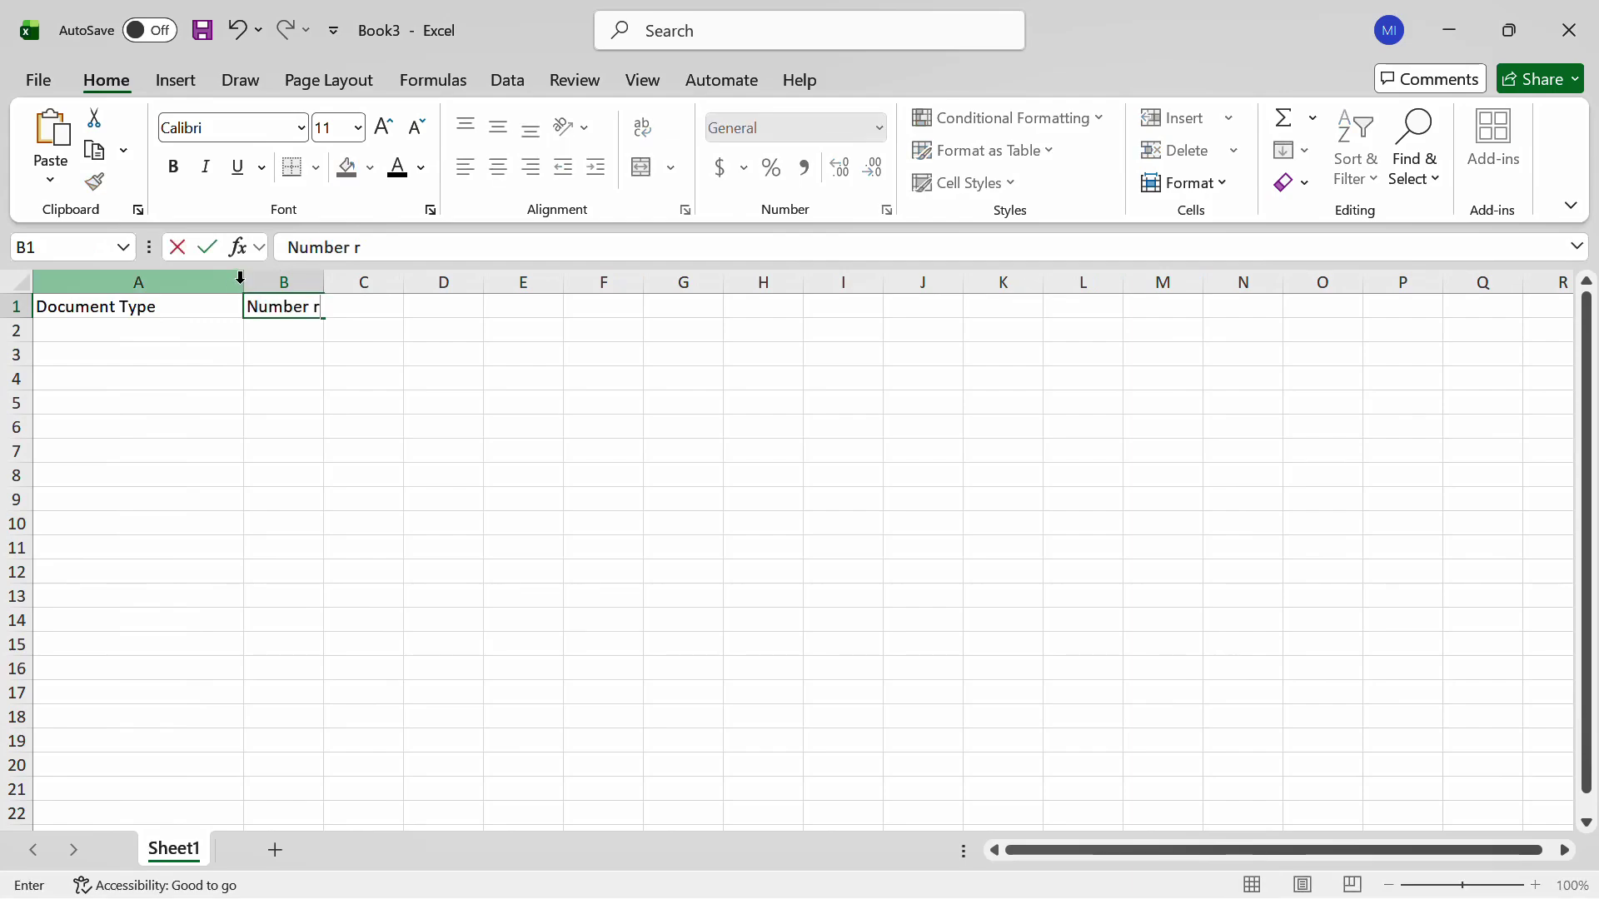
key(Return)
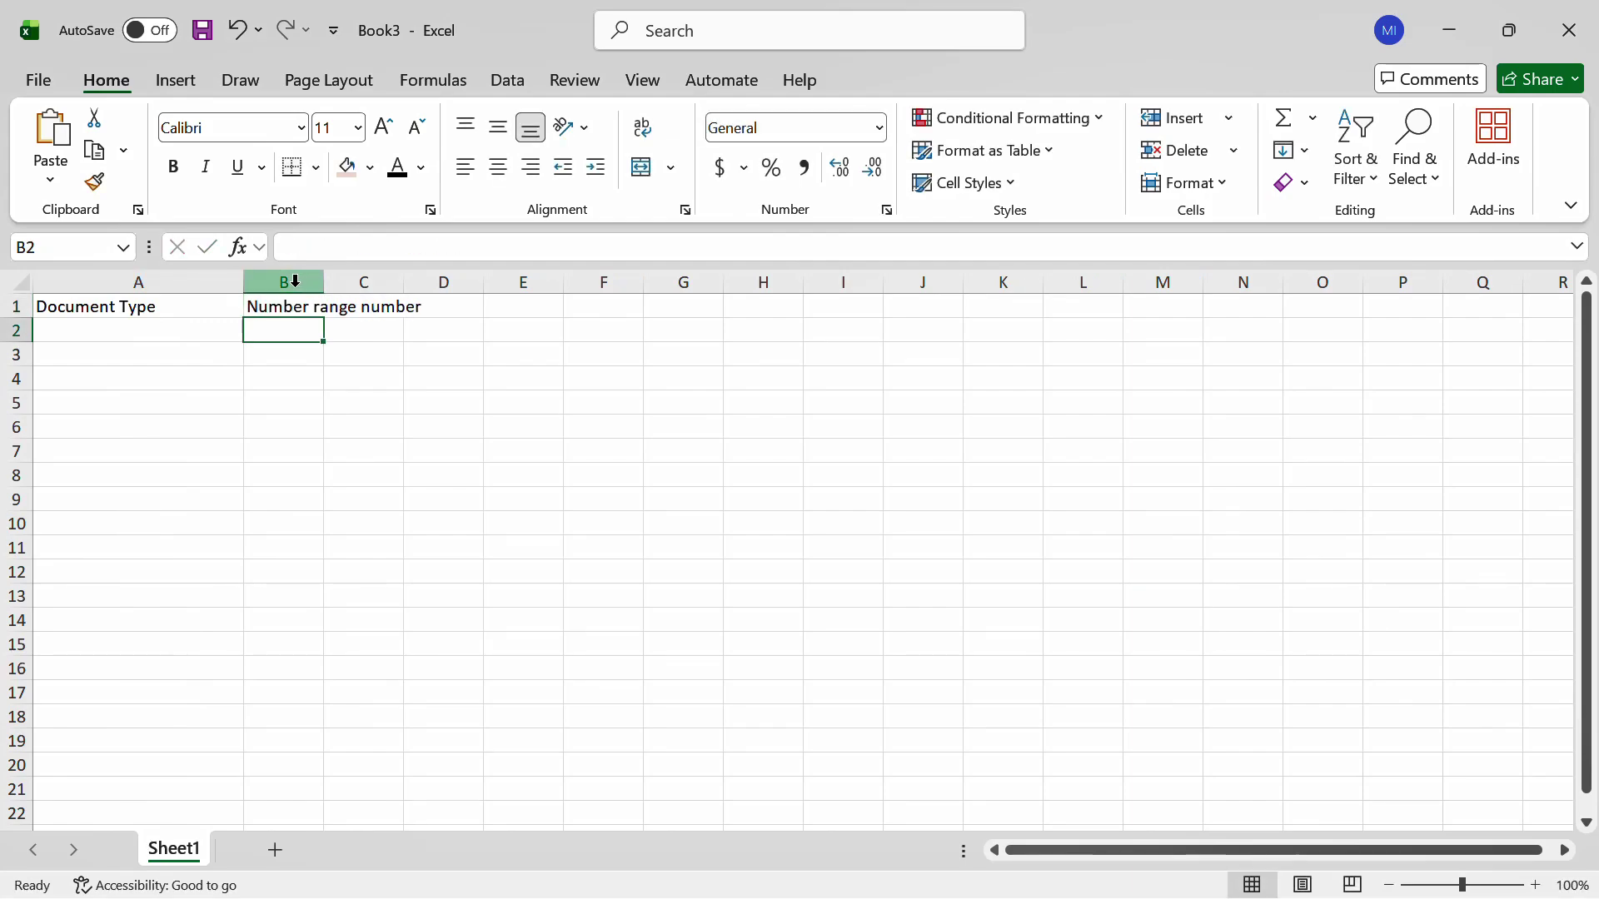
drag(324, 282, 496, 289)
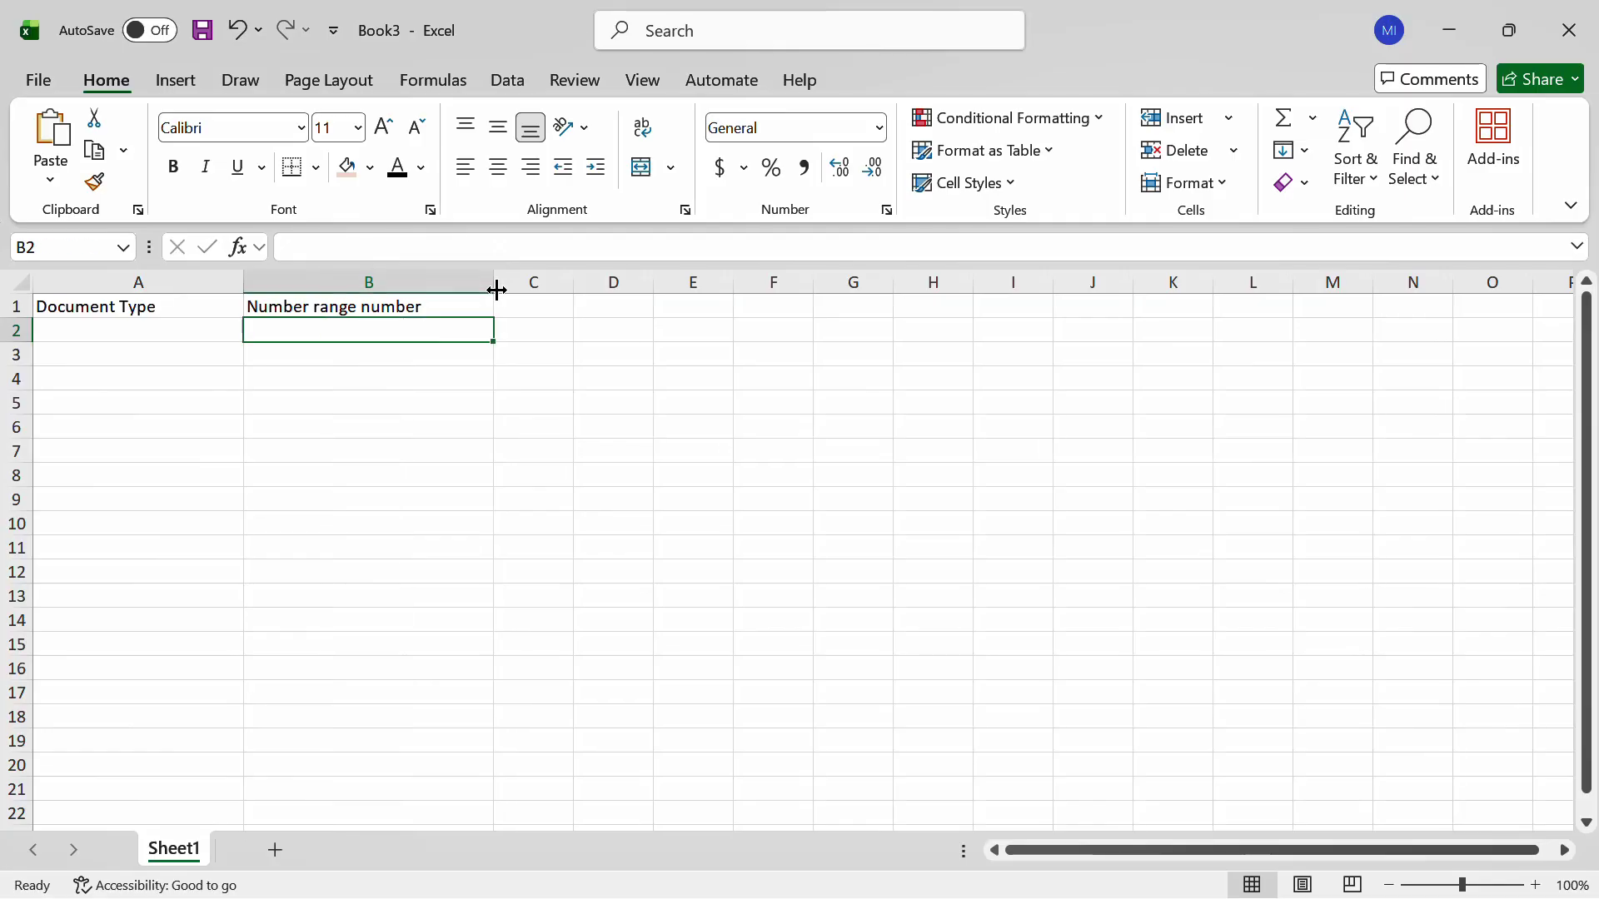
- Select cell A2 and switch back to the document types overview in SAP
key(ctrl+Home)
key(Down)
key(alt+Tab)
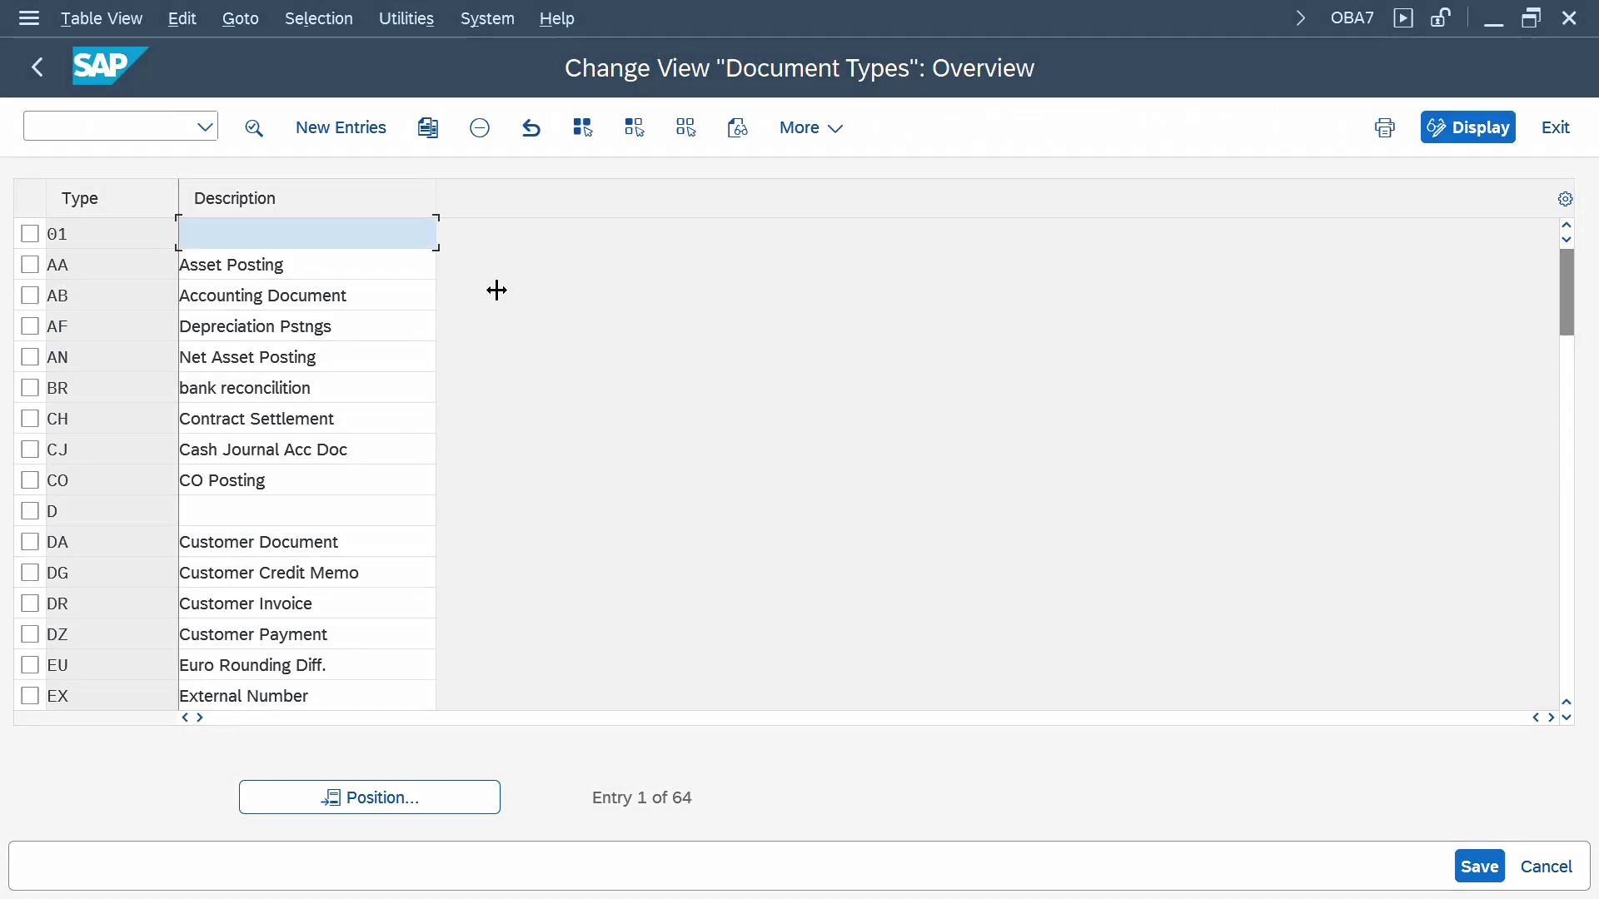
- Open document type AA's details in SAP and record AA with number range AA in row 2 of the Excel sheet
double_click(79, 268)
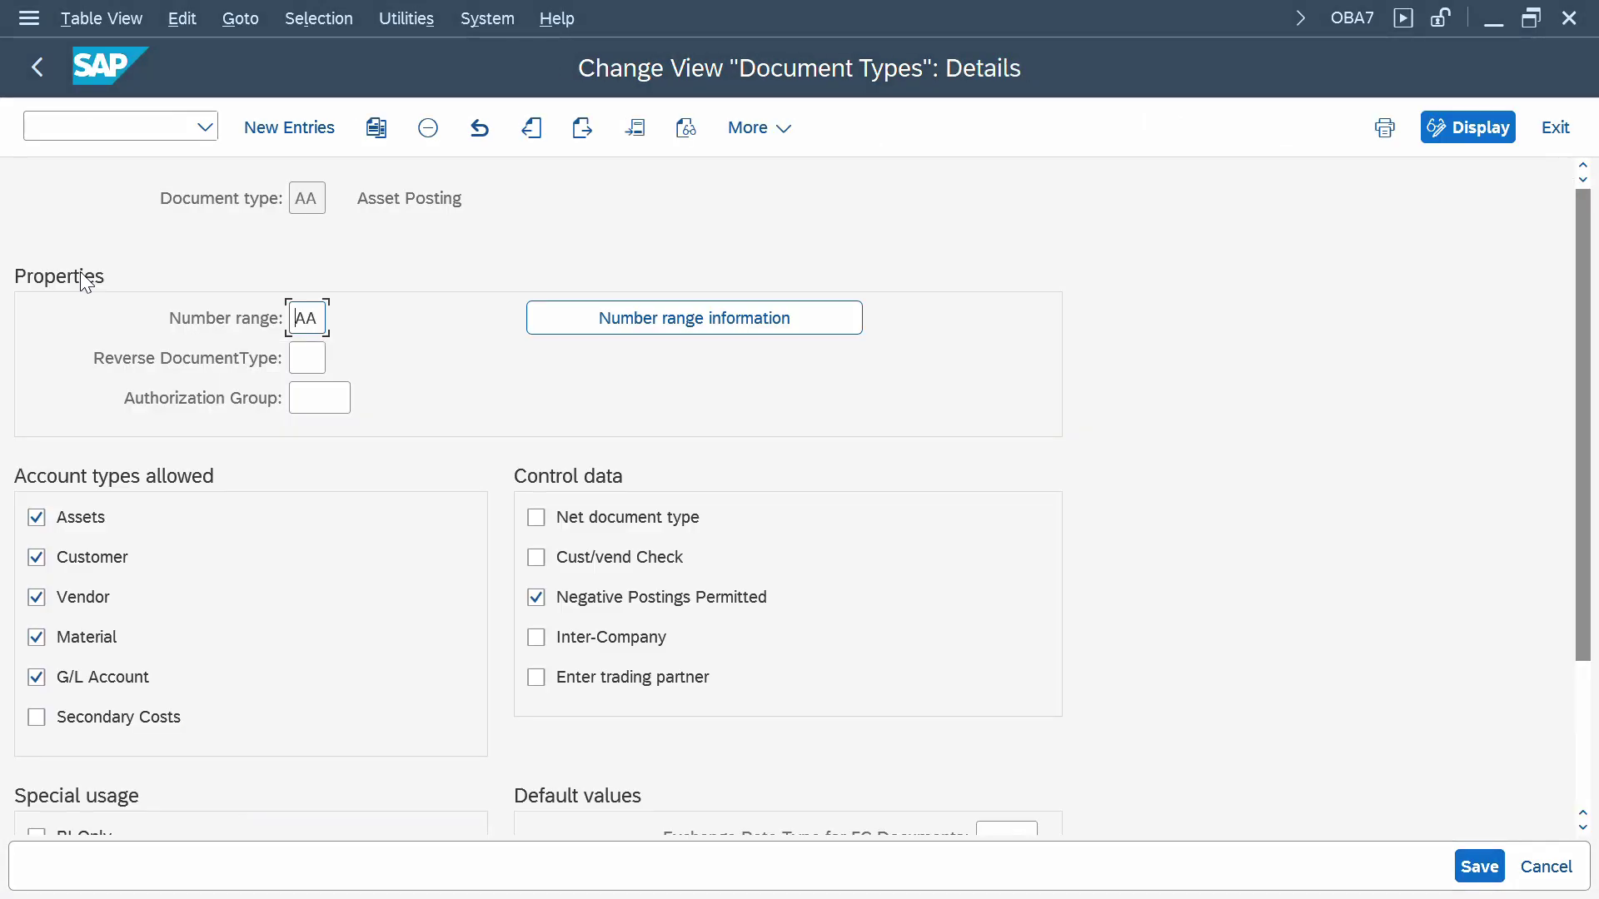
key(alt+Tab)
text(AA)
key(Tab)
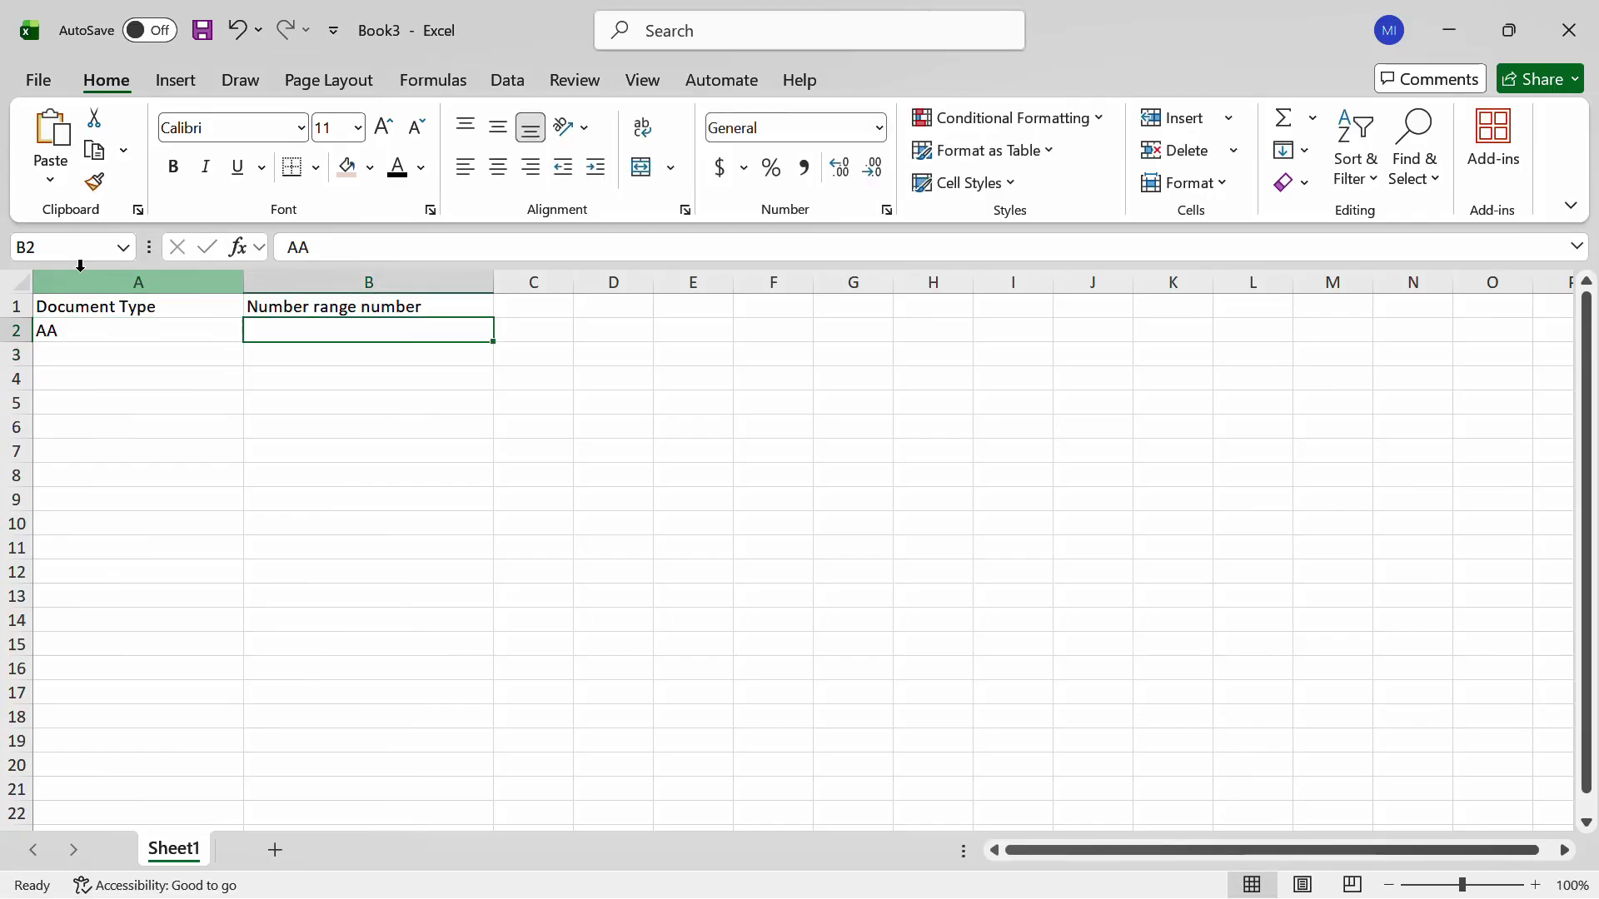
key(alt+Tab)
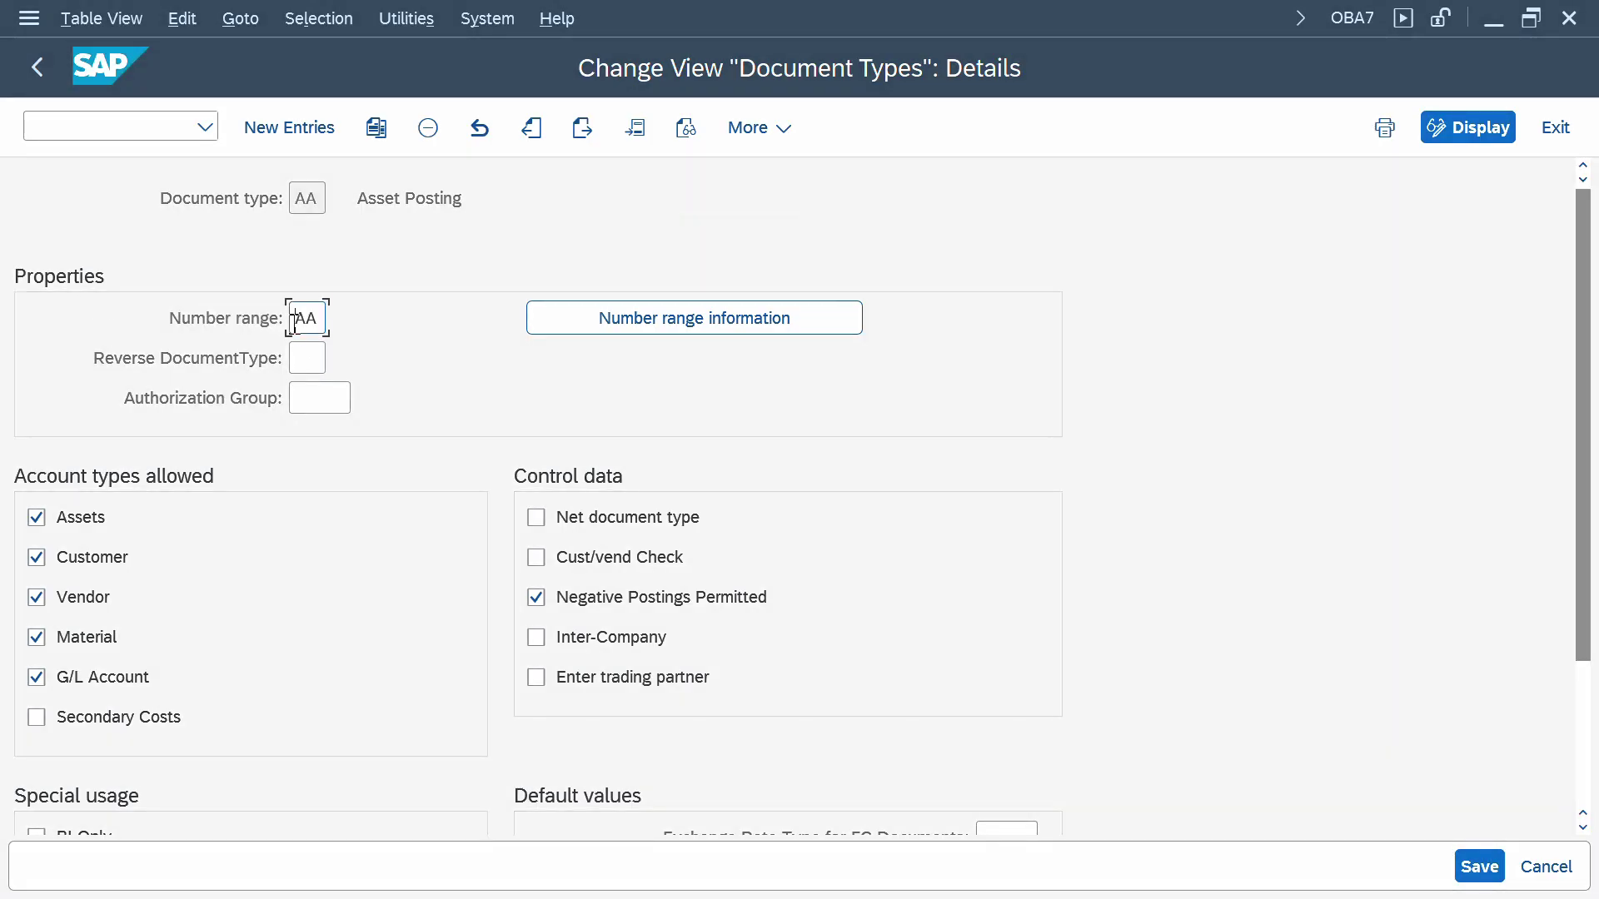
key(alt+Tab)
text(AA)
key(Return)
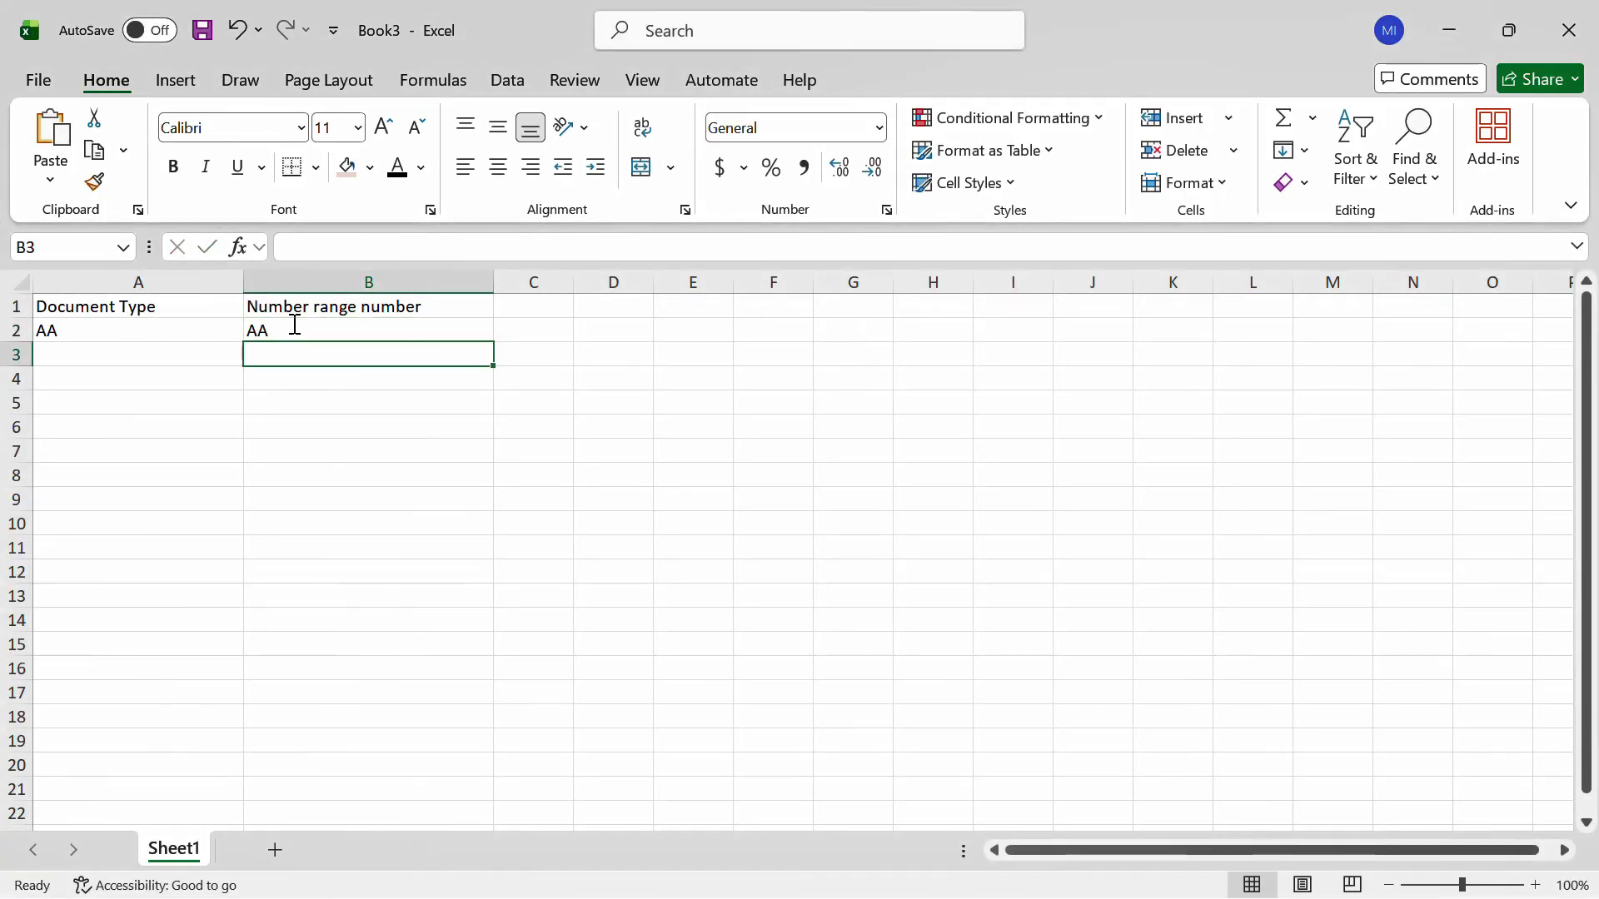
- Switch to SAP, read the field help for AA's reverse document type, and return to the document types overview
key(alt+Tab)
click(306, 351)
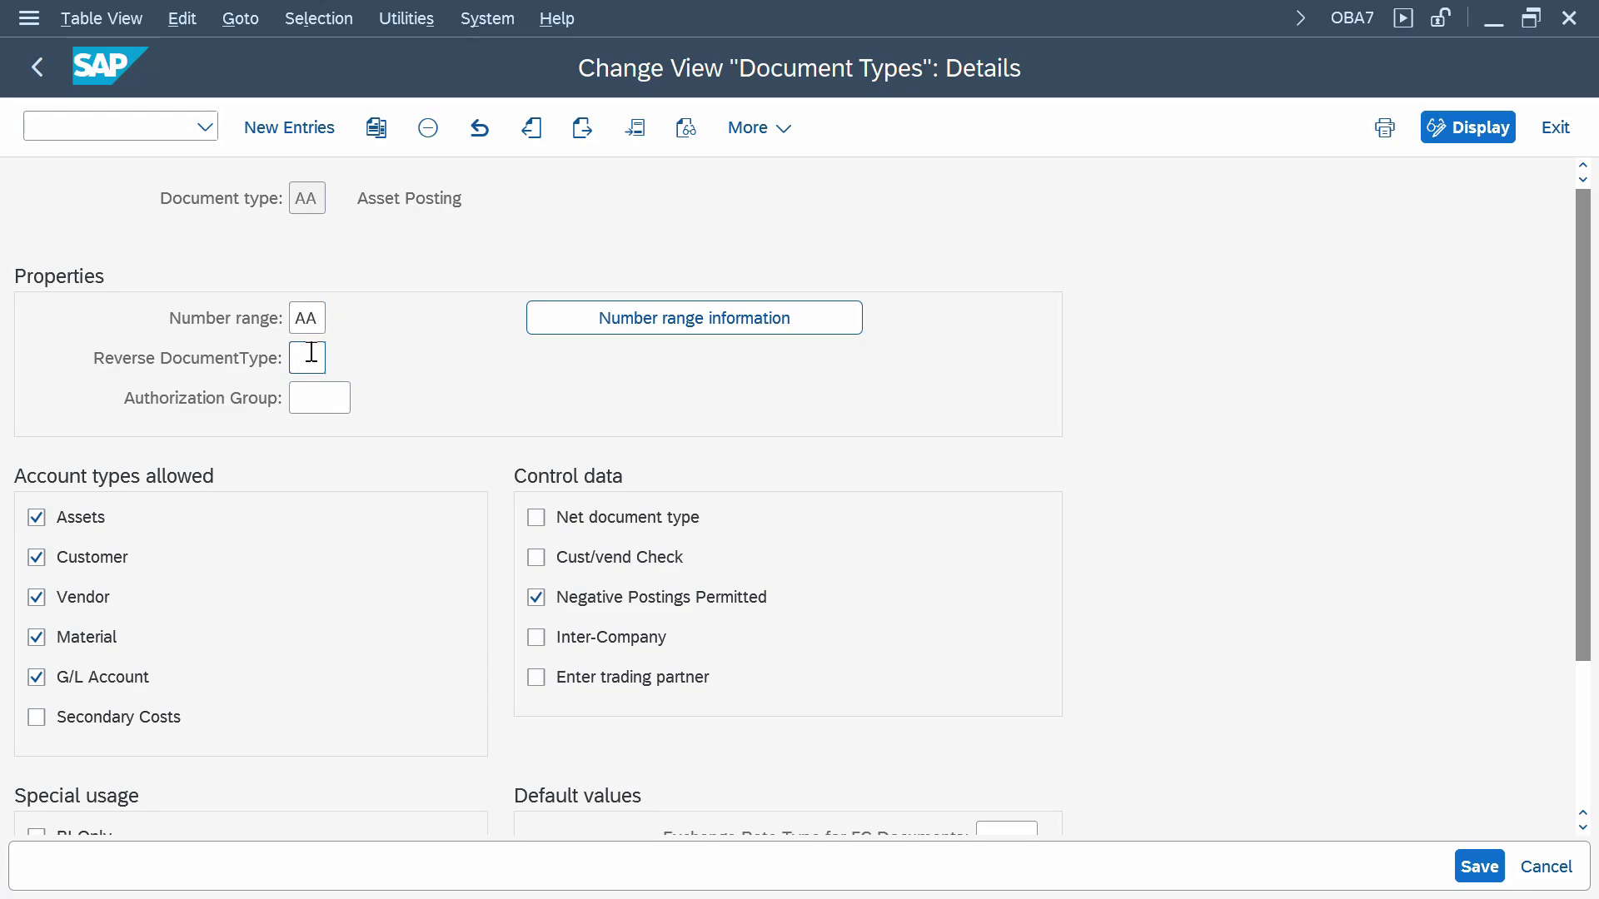
key(F1)
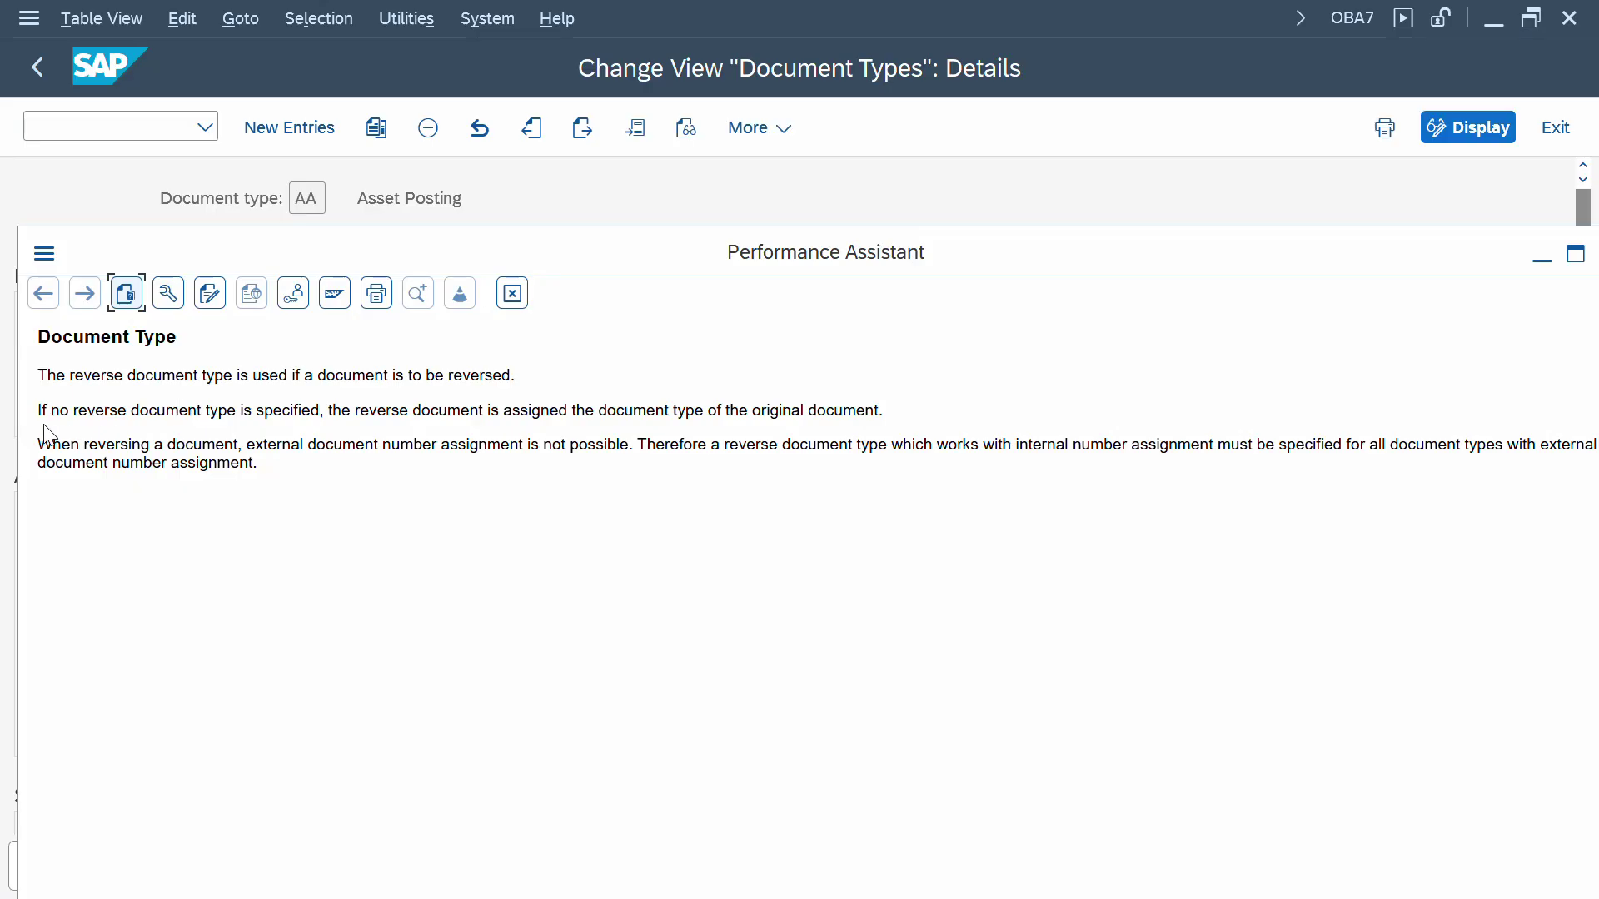
drag(38, 409, 727, 411)
key(Escape)
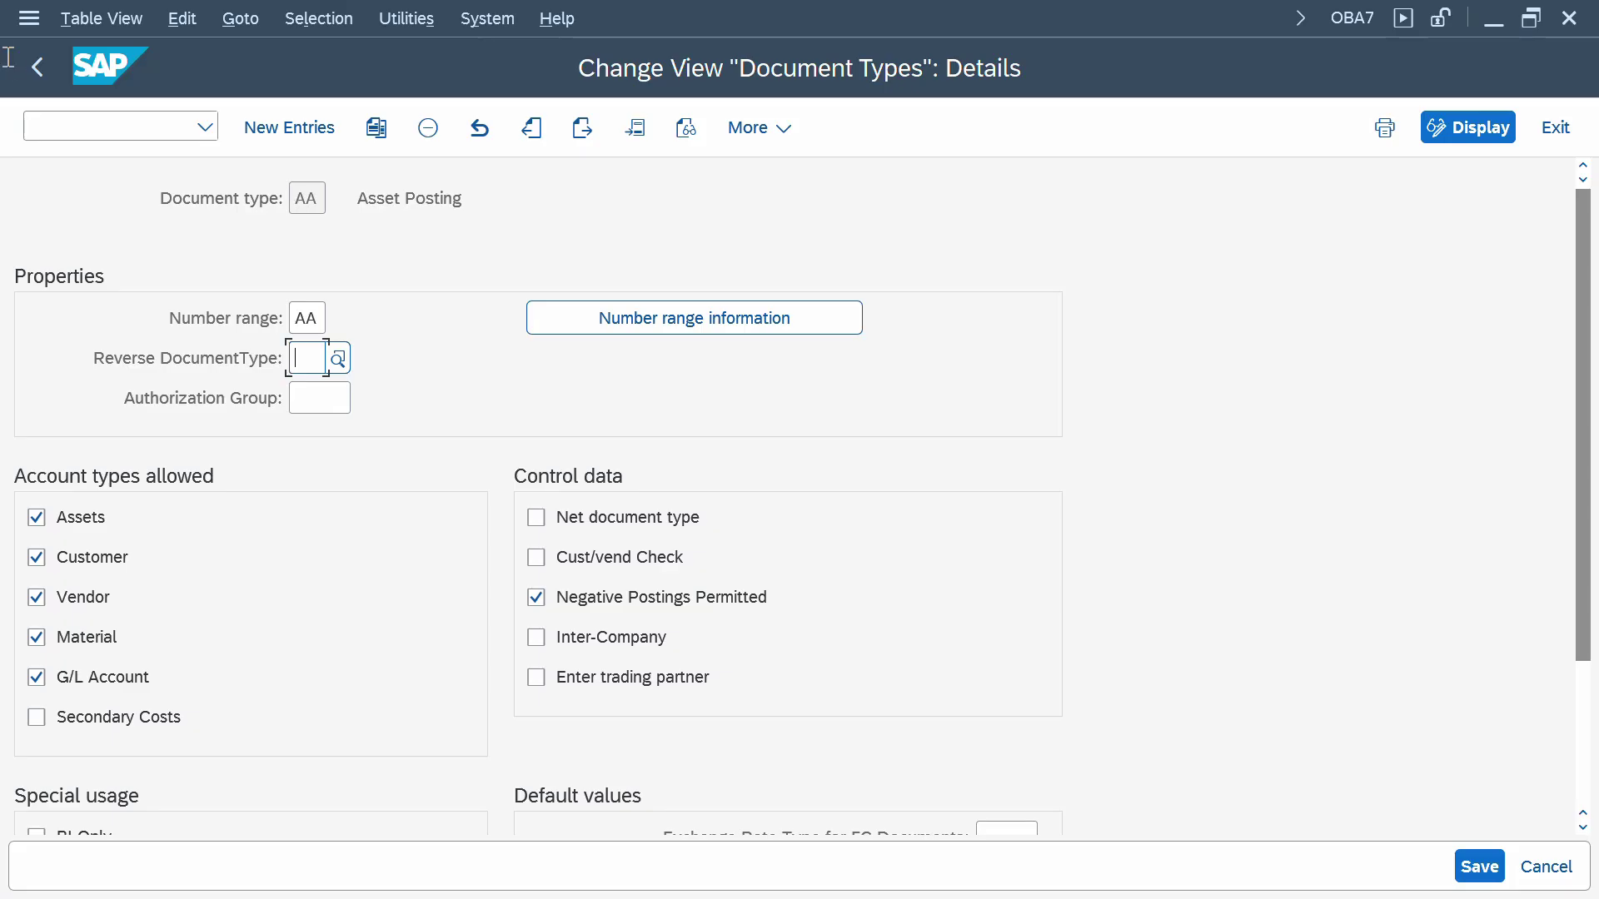
click(36, 67)
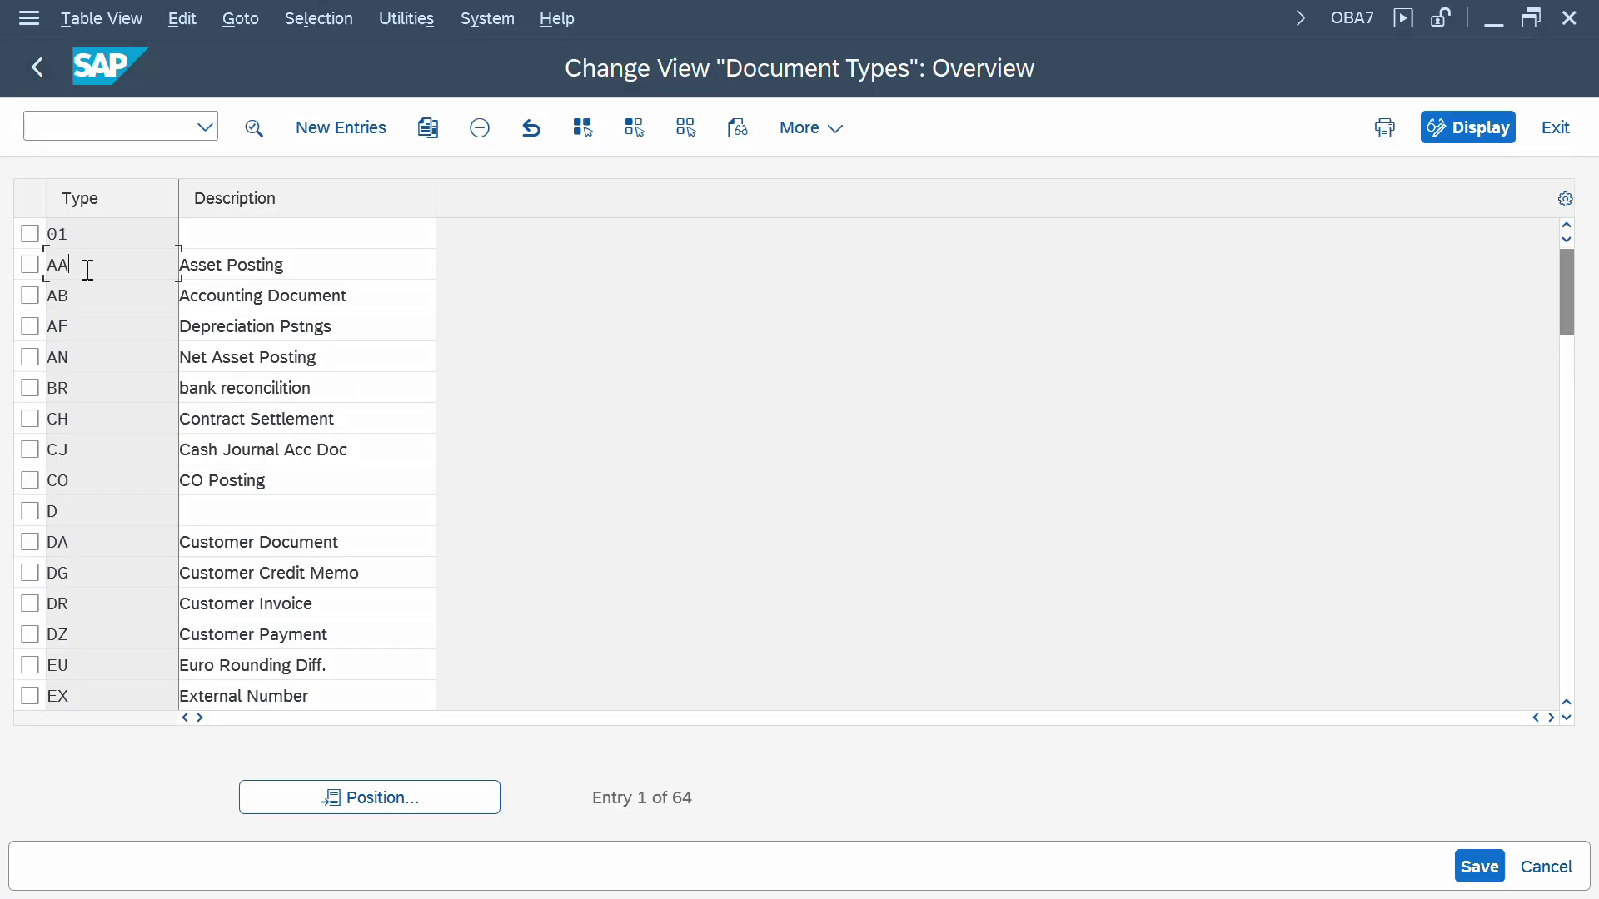
- Clear the reverse document type of document type AB, save the change, and return to the overview
double_click(65, 293)
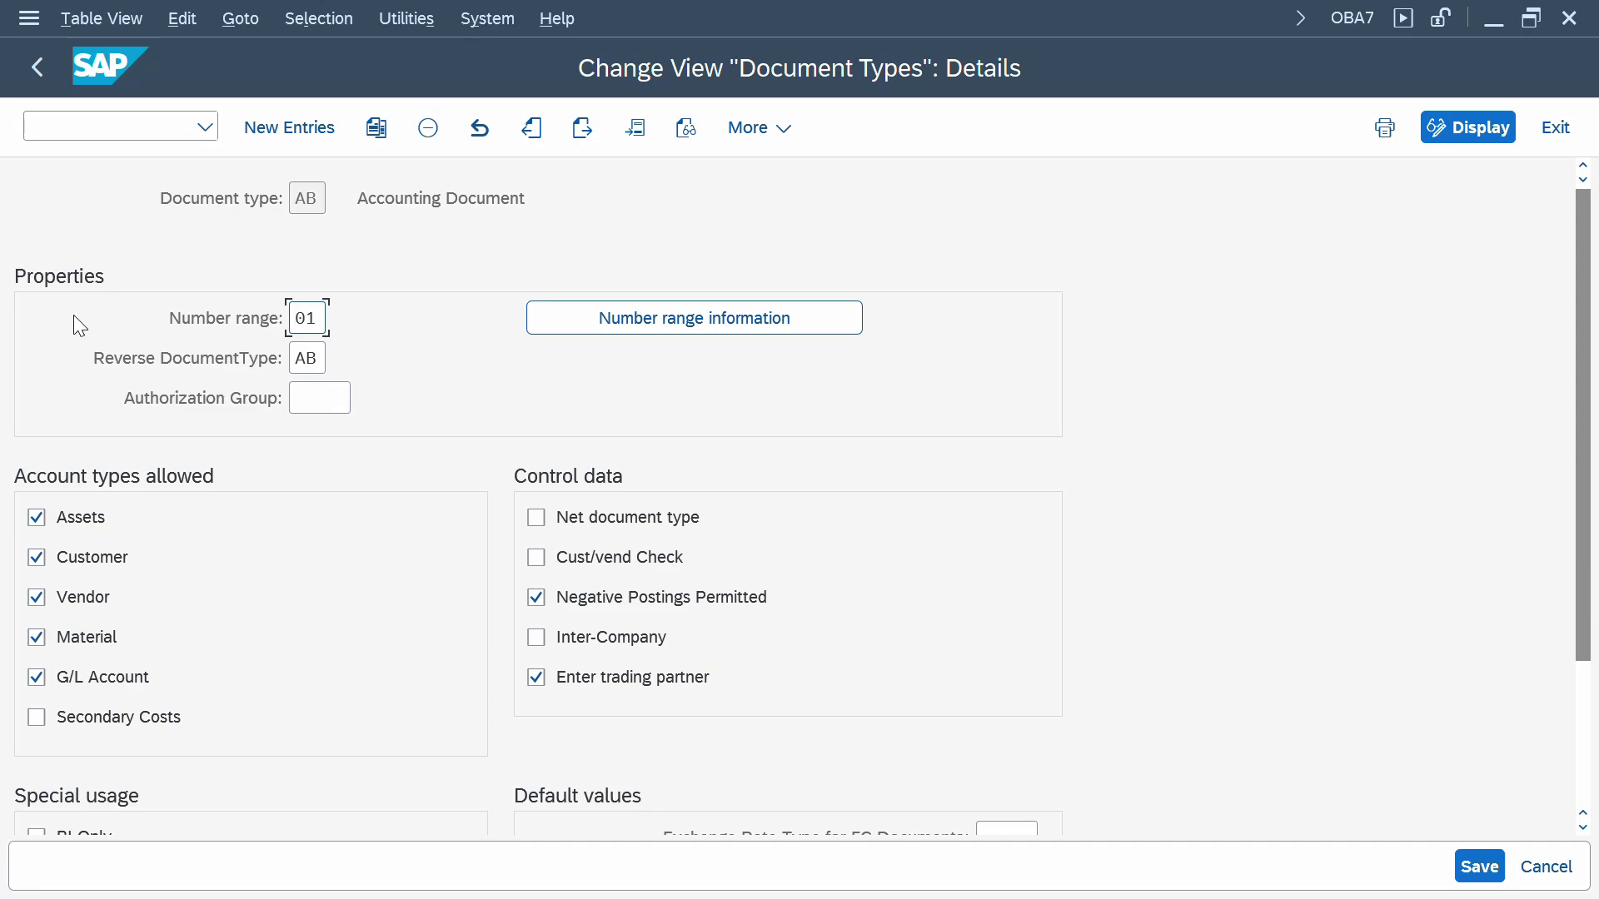
click(298, 358)
double_click(298, 358)
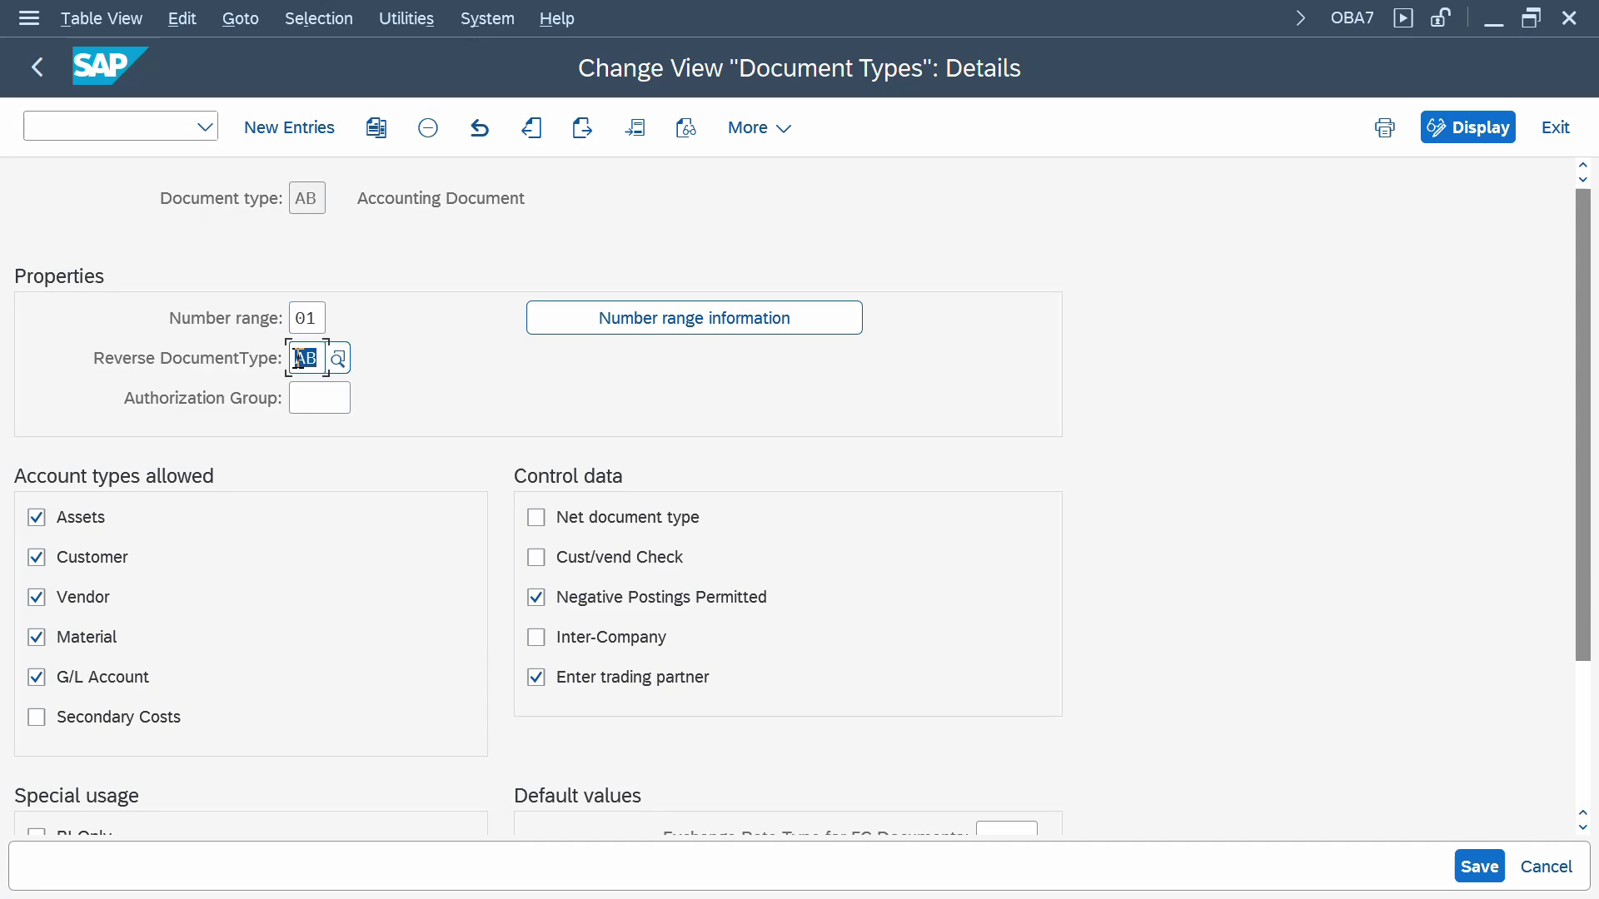
key(Delete)
click(1476, 867)
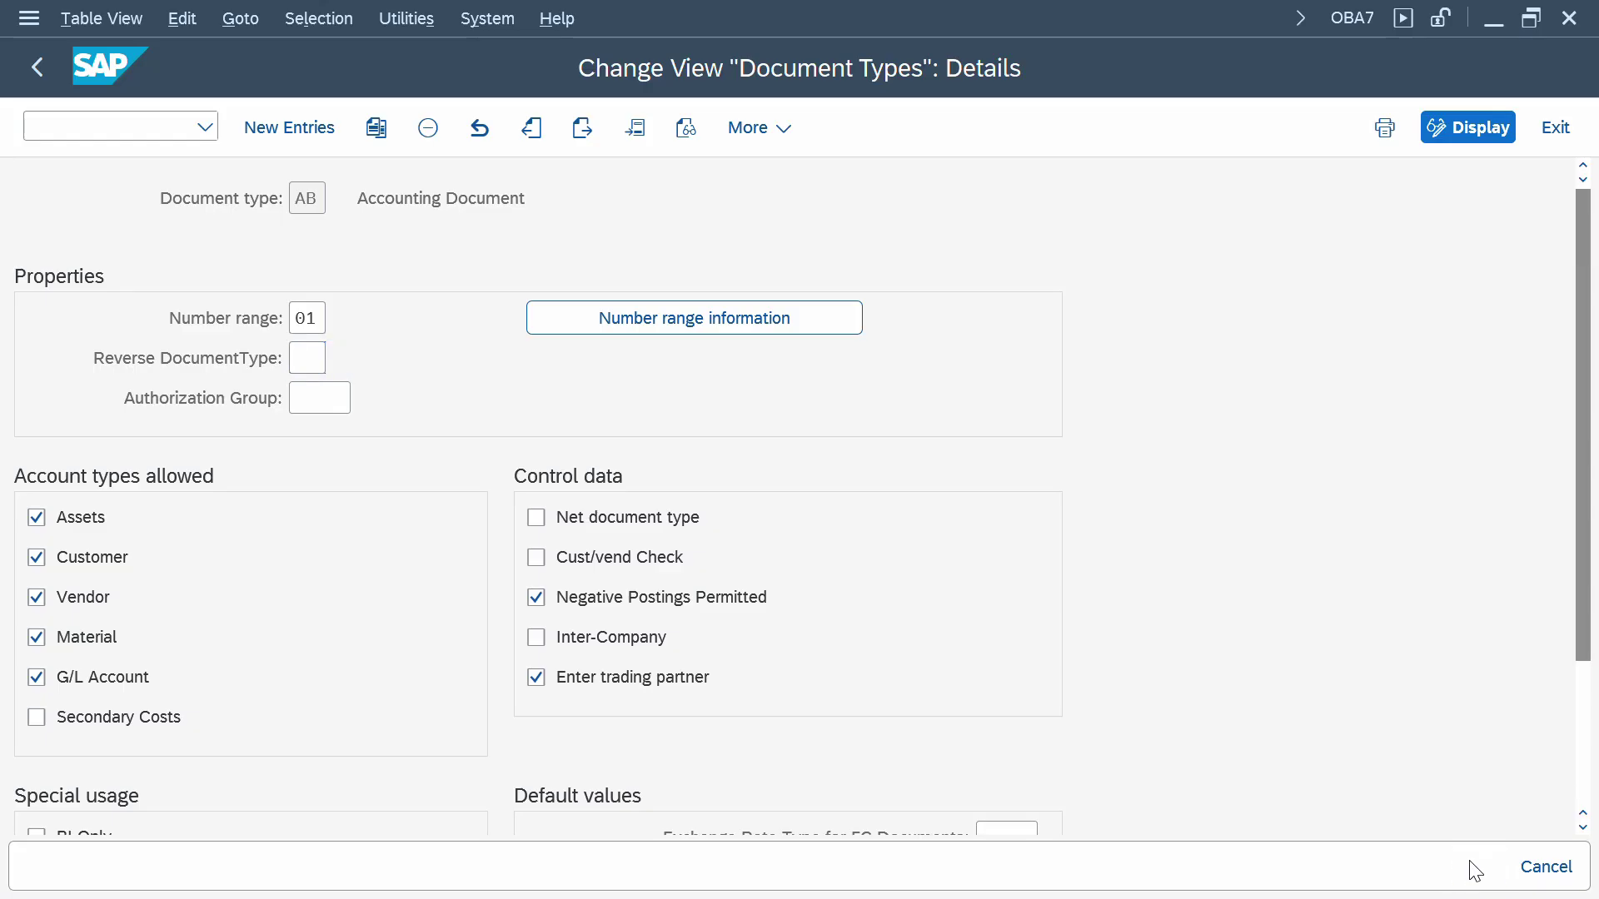
click(662, 583)
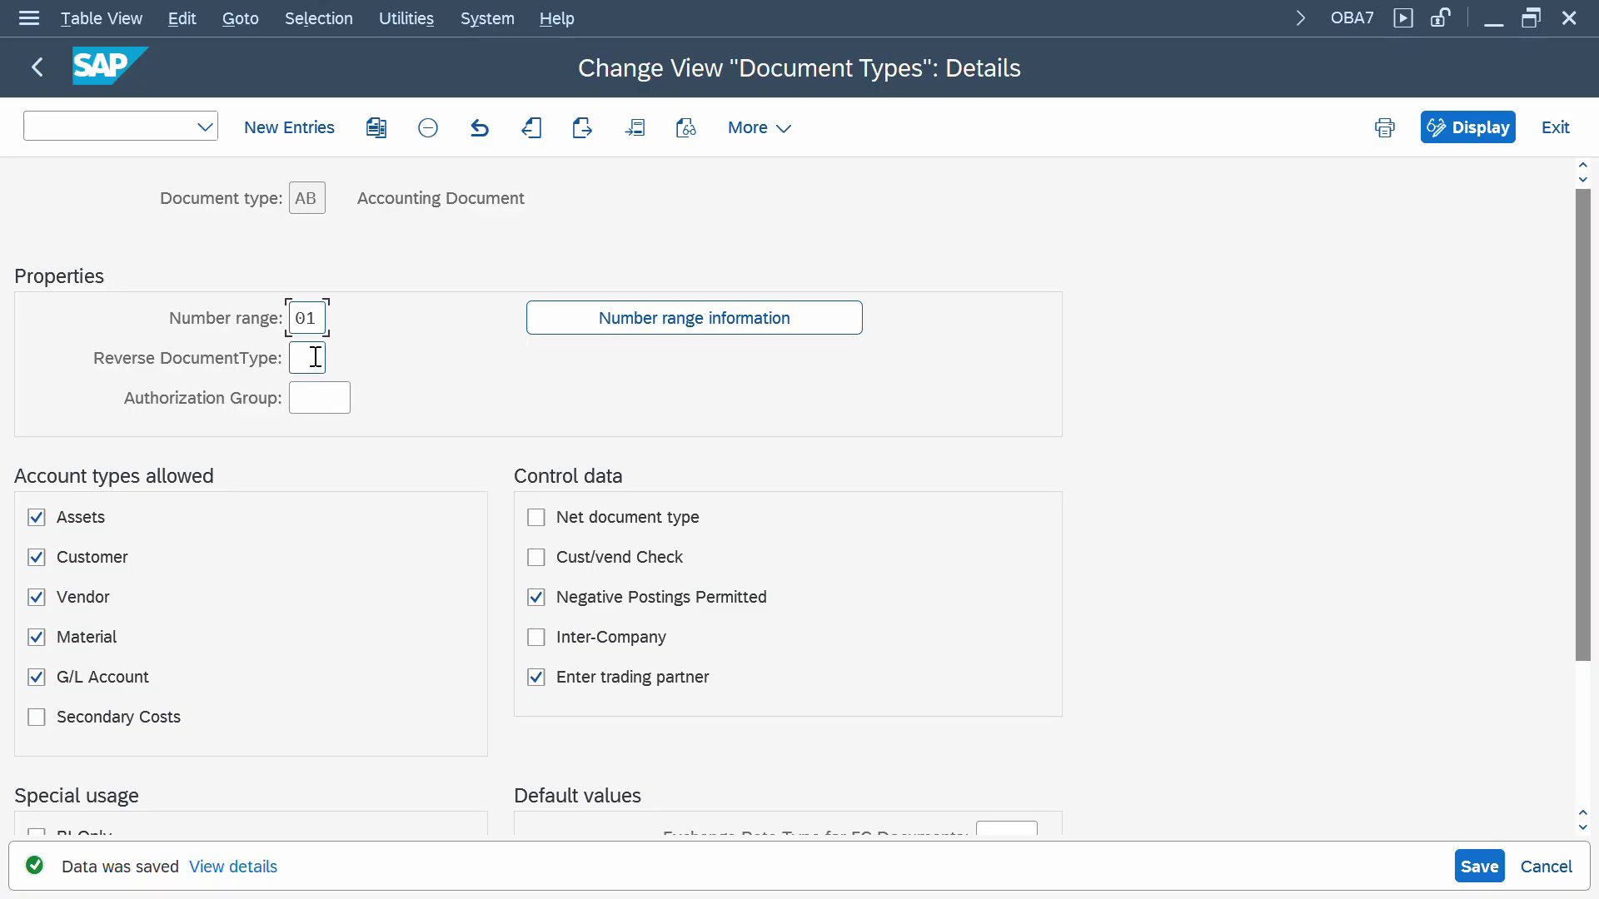
key(F3)
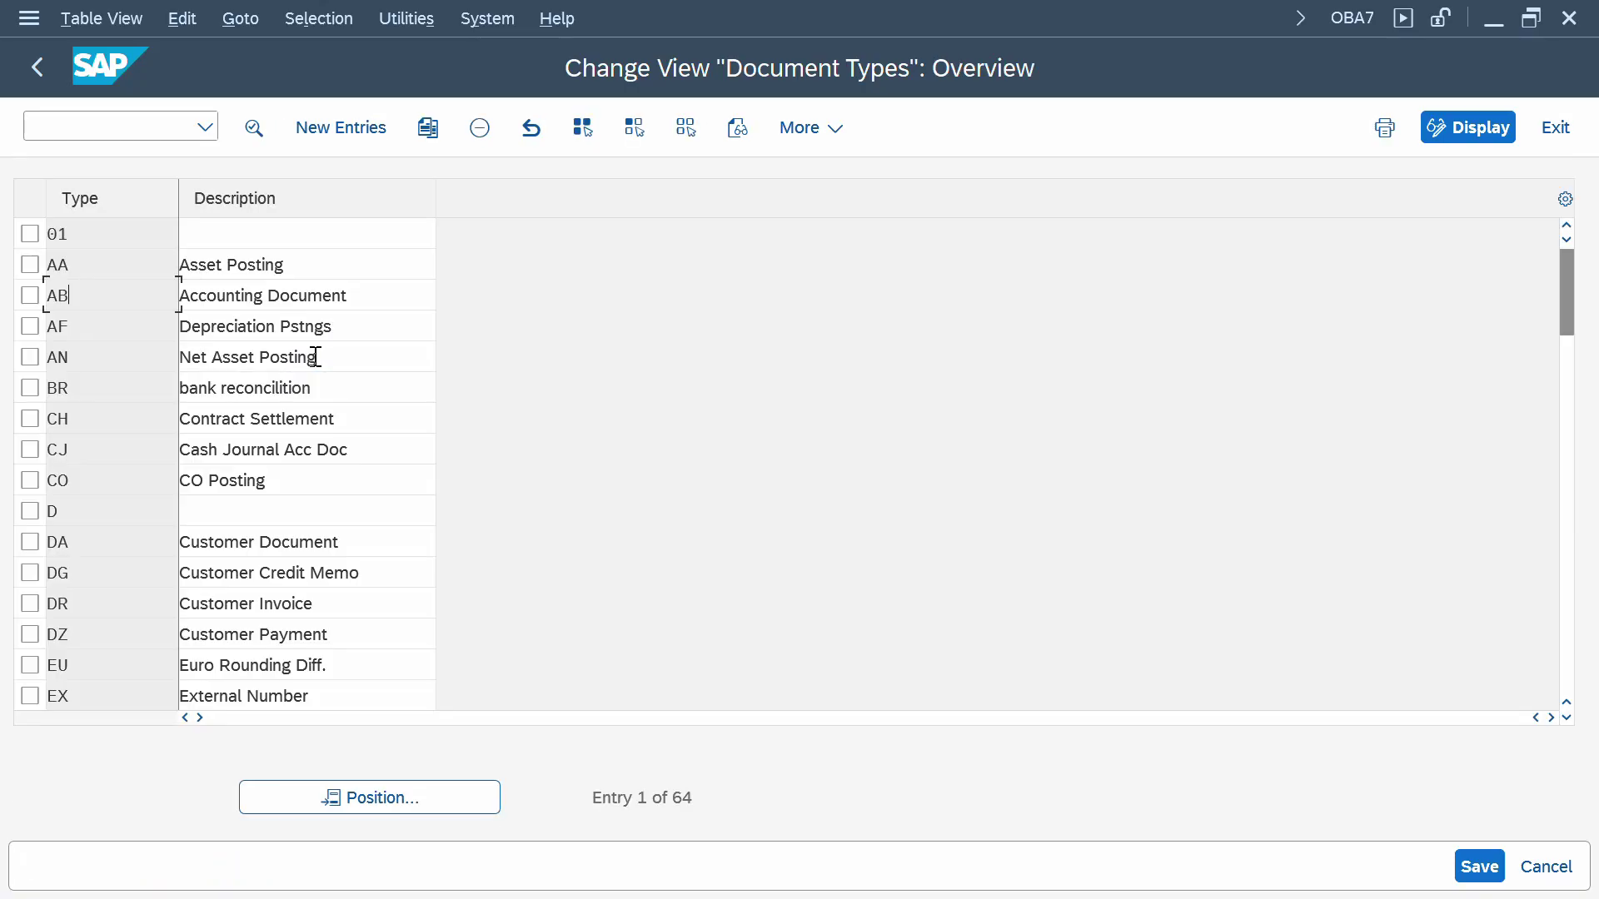
- Recheck document type AA's details, select cell A3 in Excel, and return to the document types overview in SAP
double_click(54, 264)
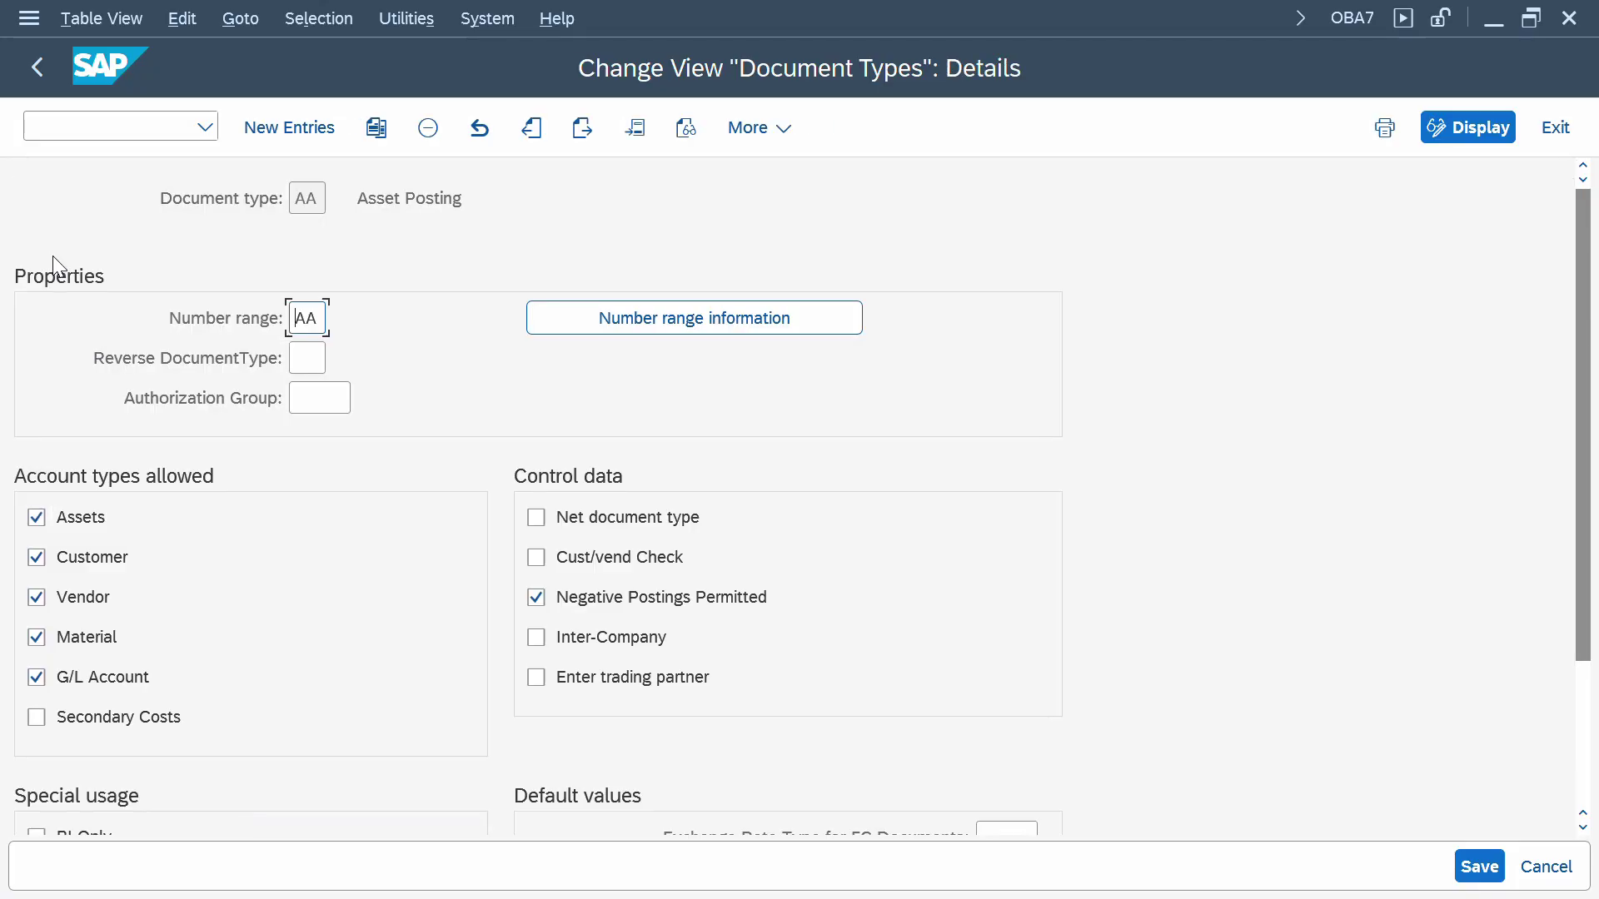
key(alt+Tab)
key(Left)
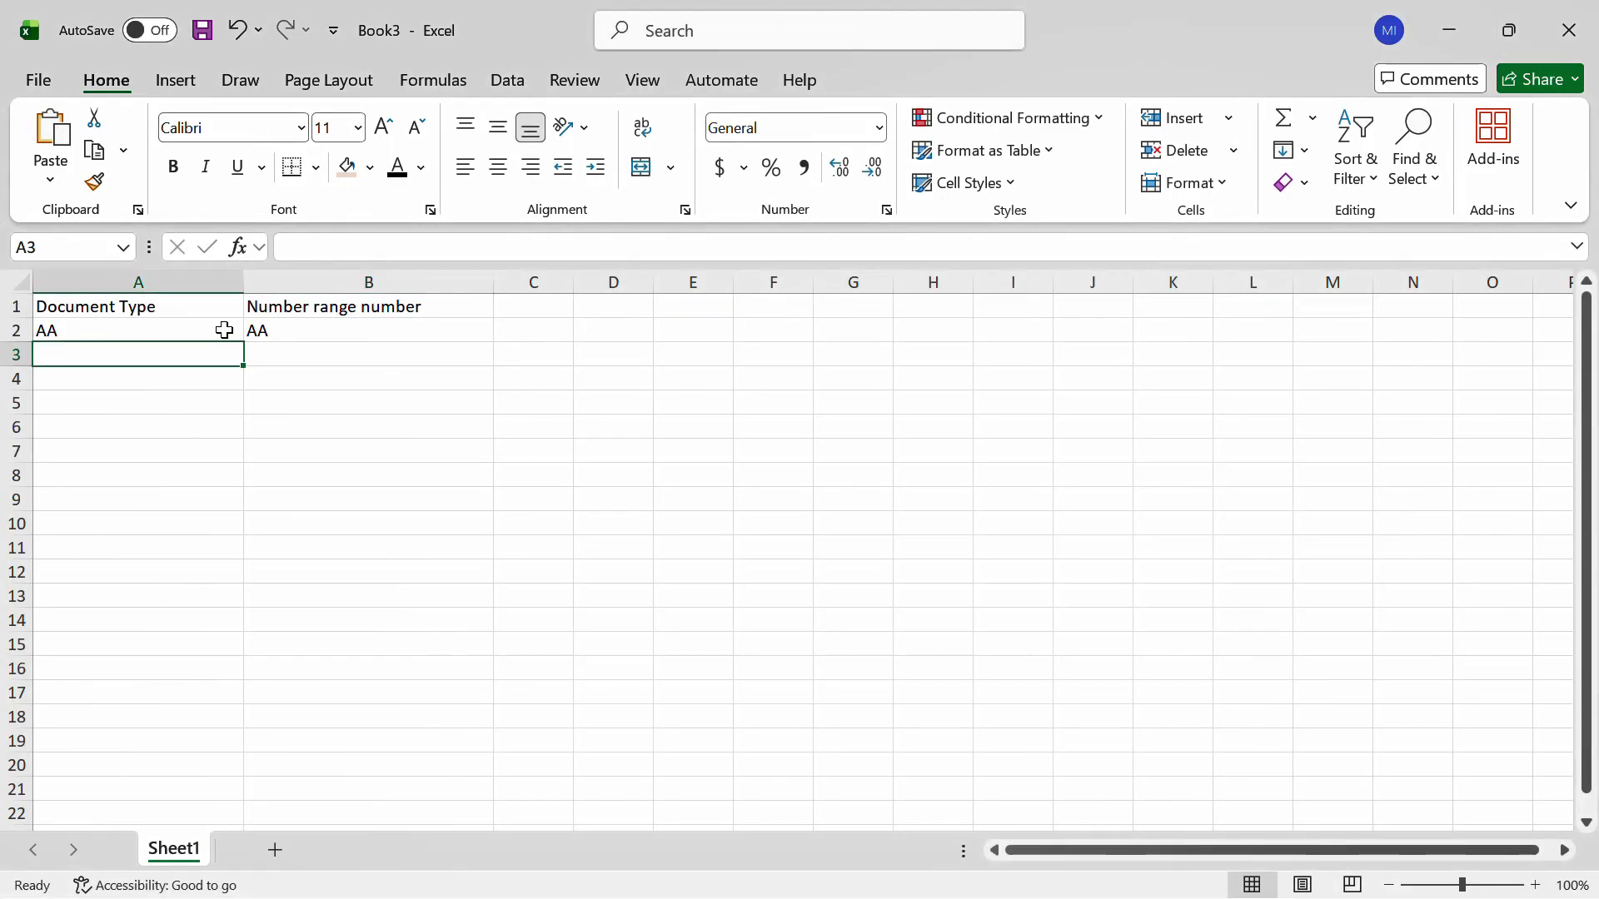
key(alt+Tab)
key(F3)
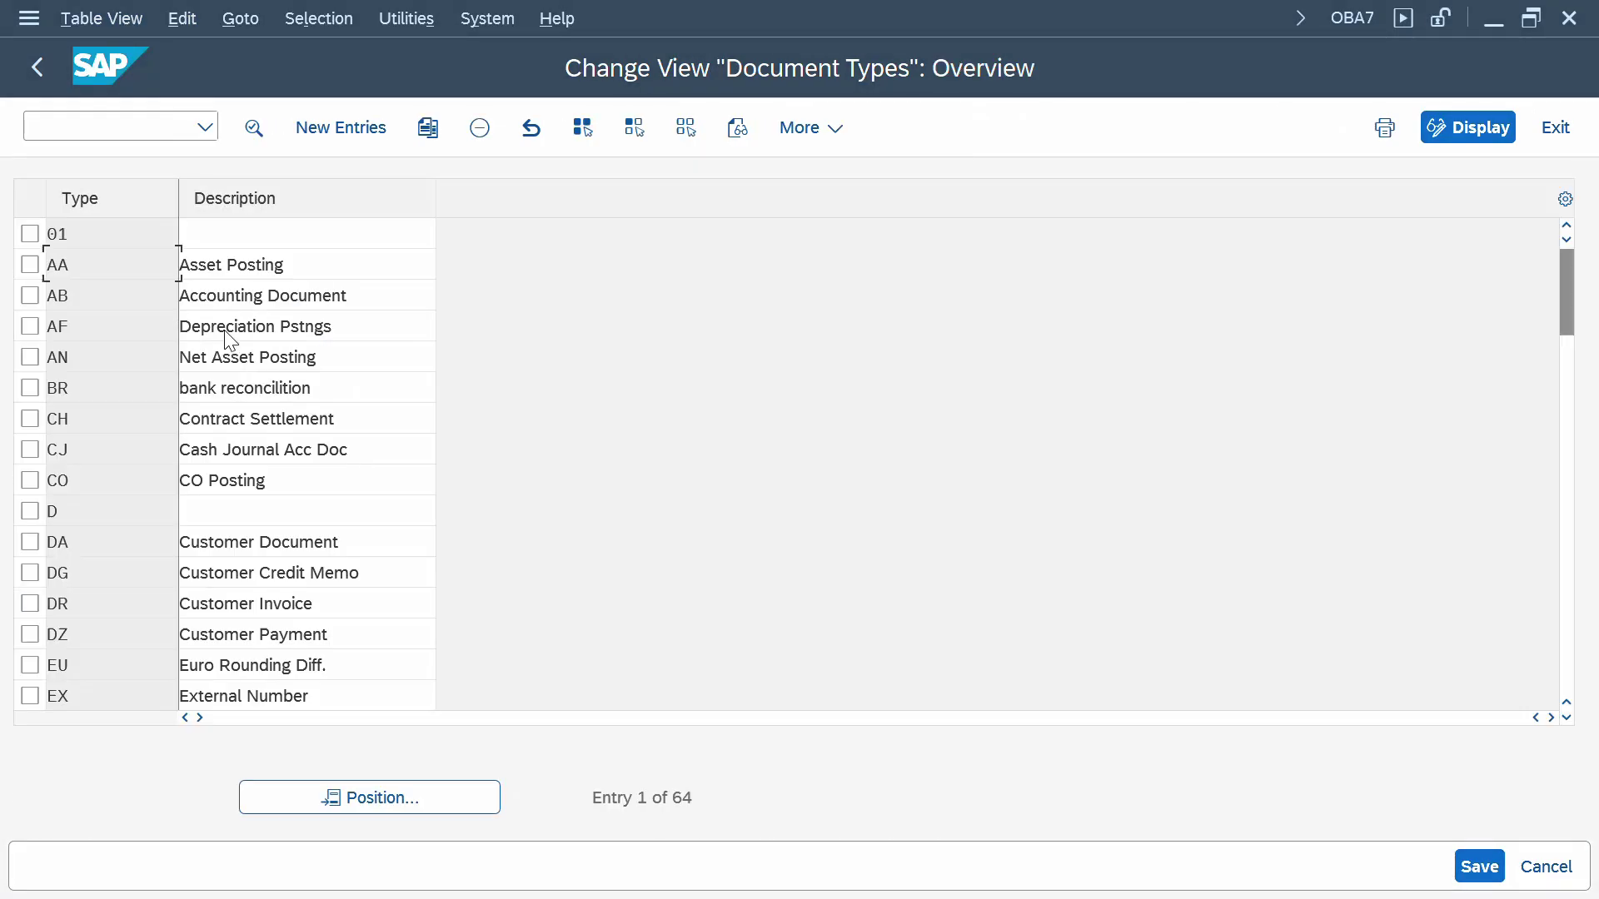
click(289, 798)
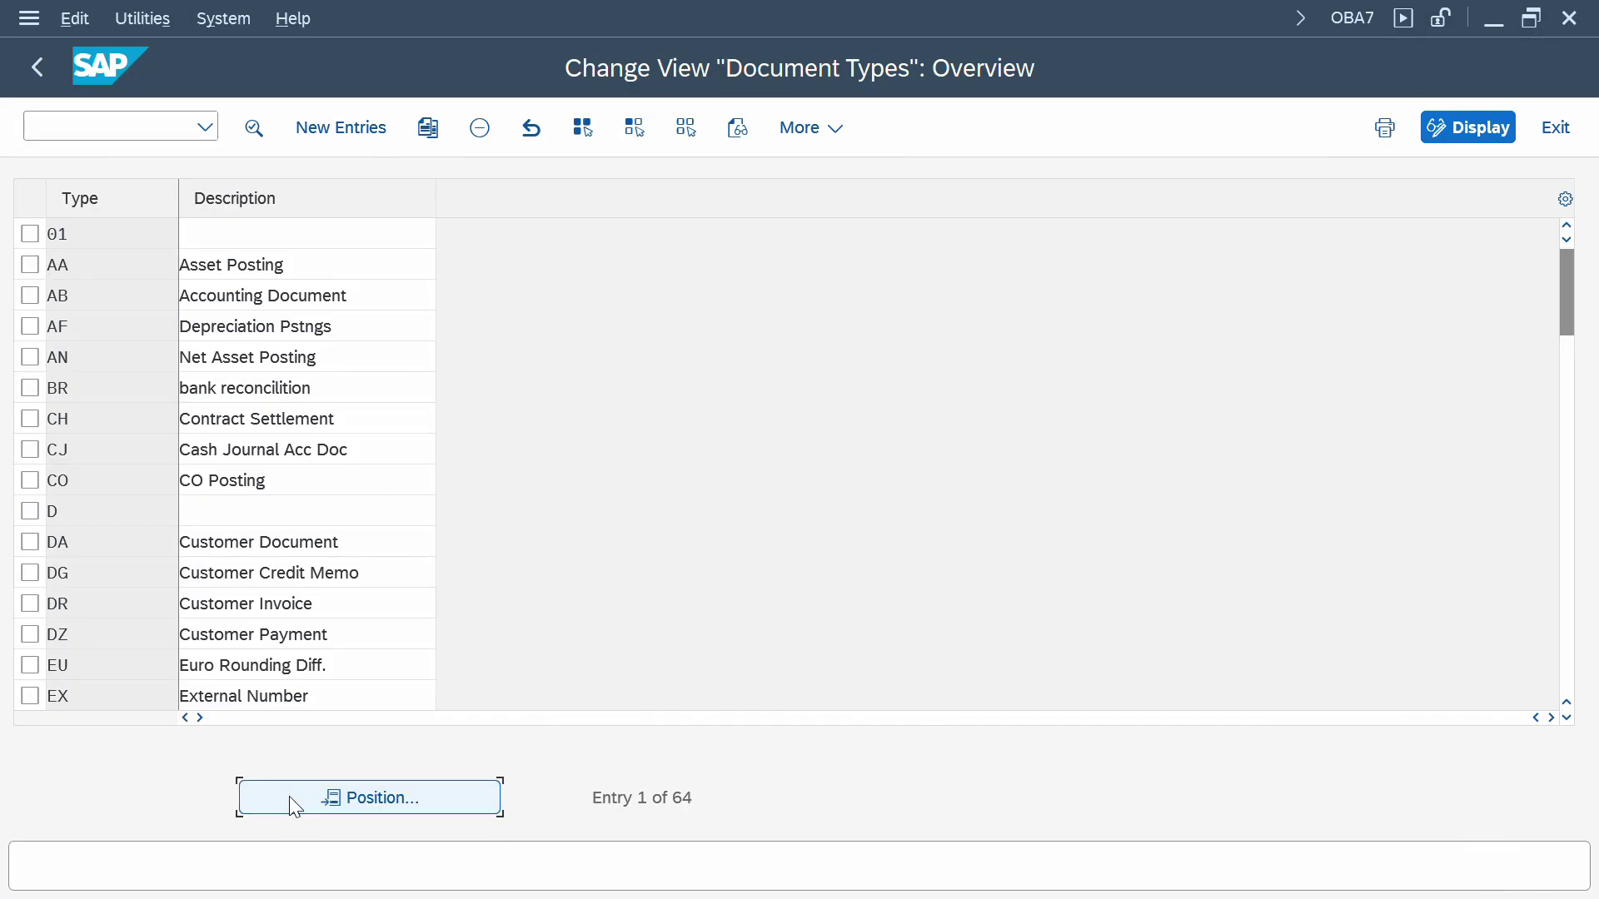
key(Return)
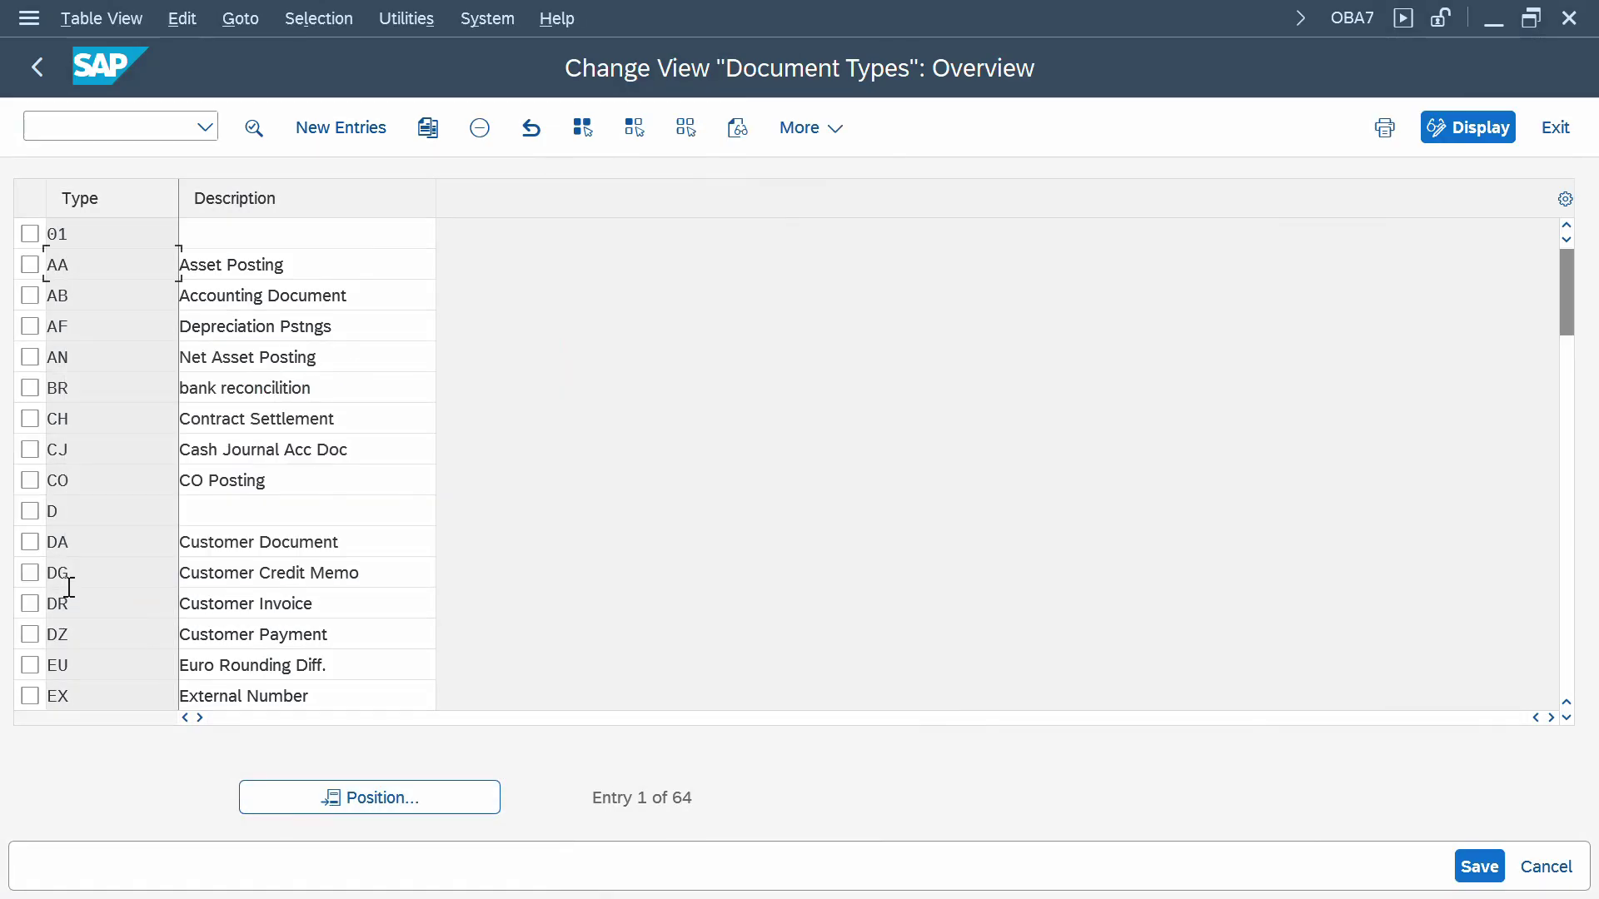
- Open document type DR's details in SAP and record DR with number range 18 in row 3 of the Excel sheet
double_click(61, 596)
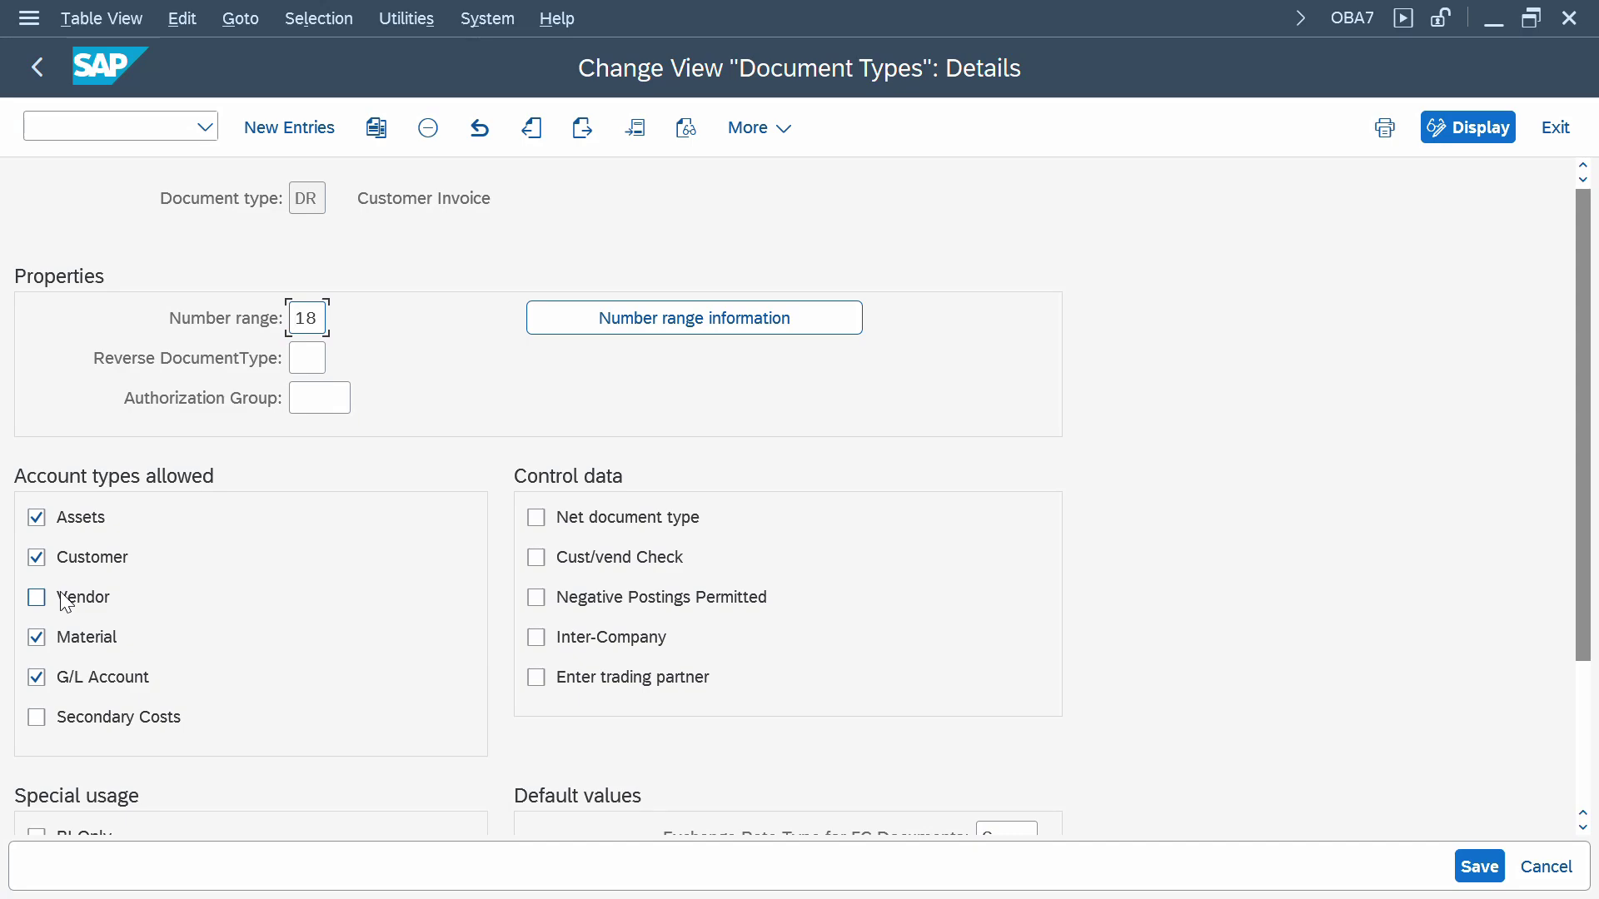
key(F10)
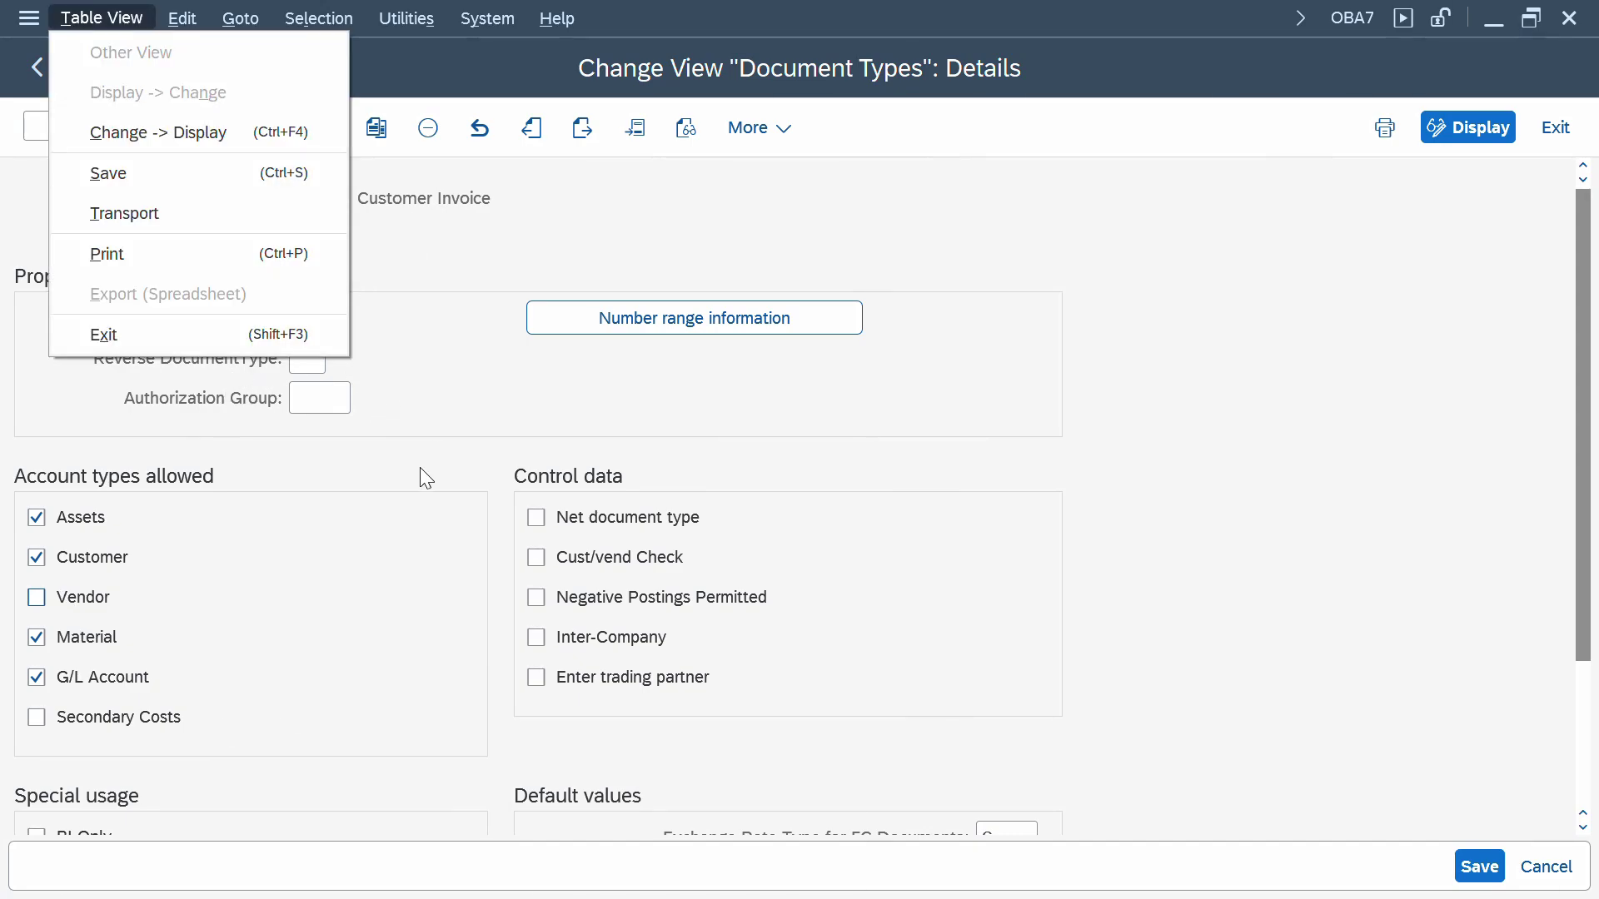
key(Escape)
key(alt+Tab)
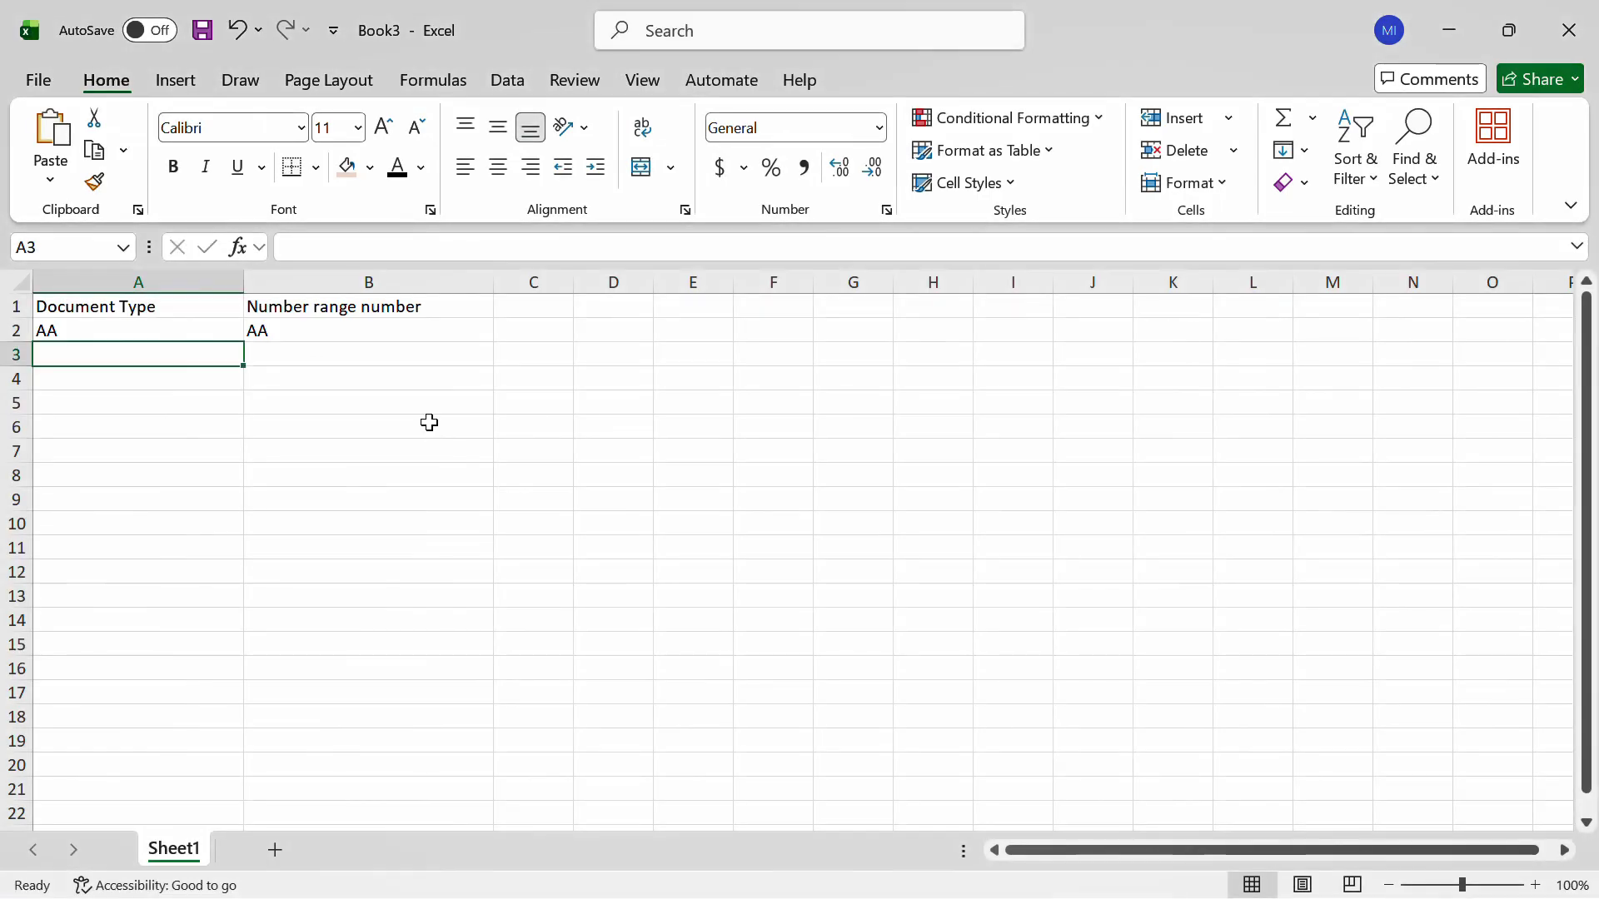
text(DR)
key(Tab)
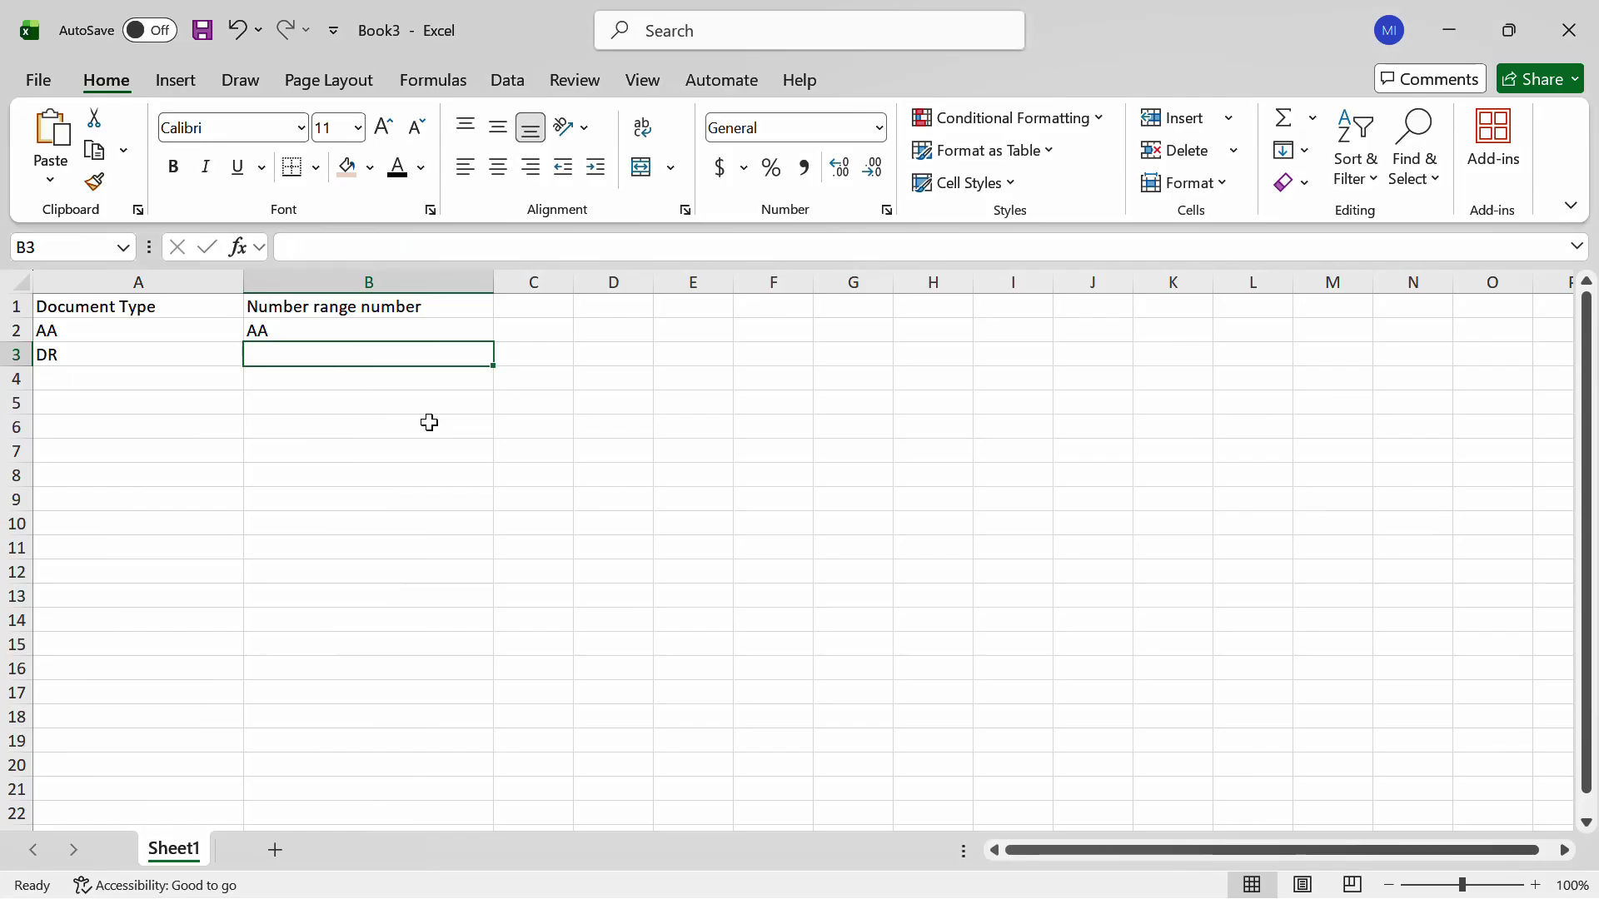
text(18)
key(Return)
key(Left)
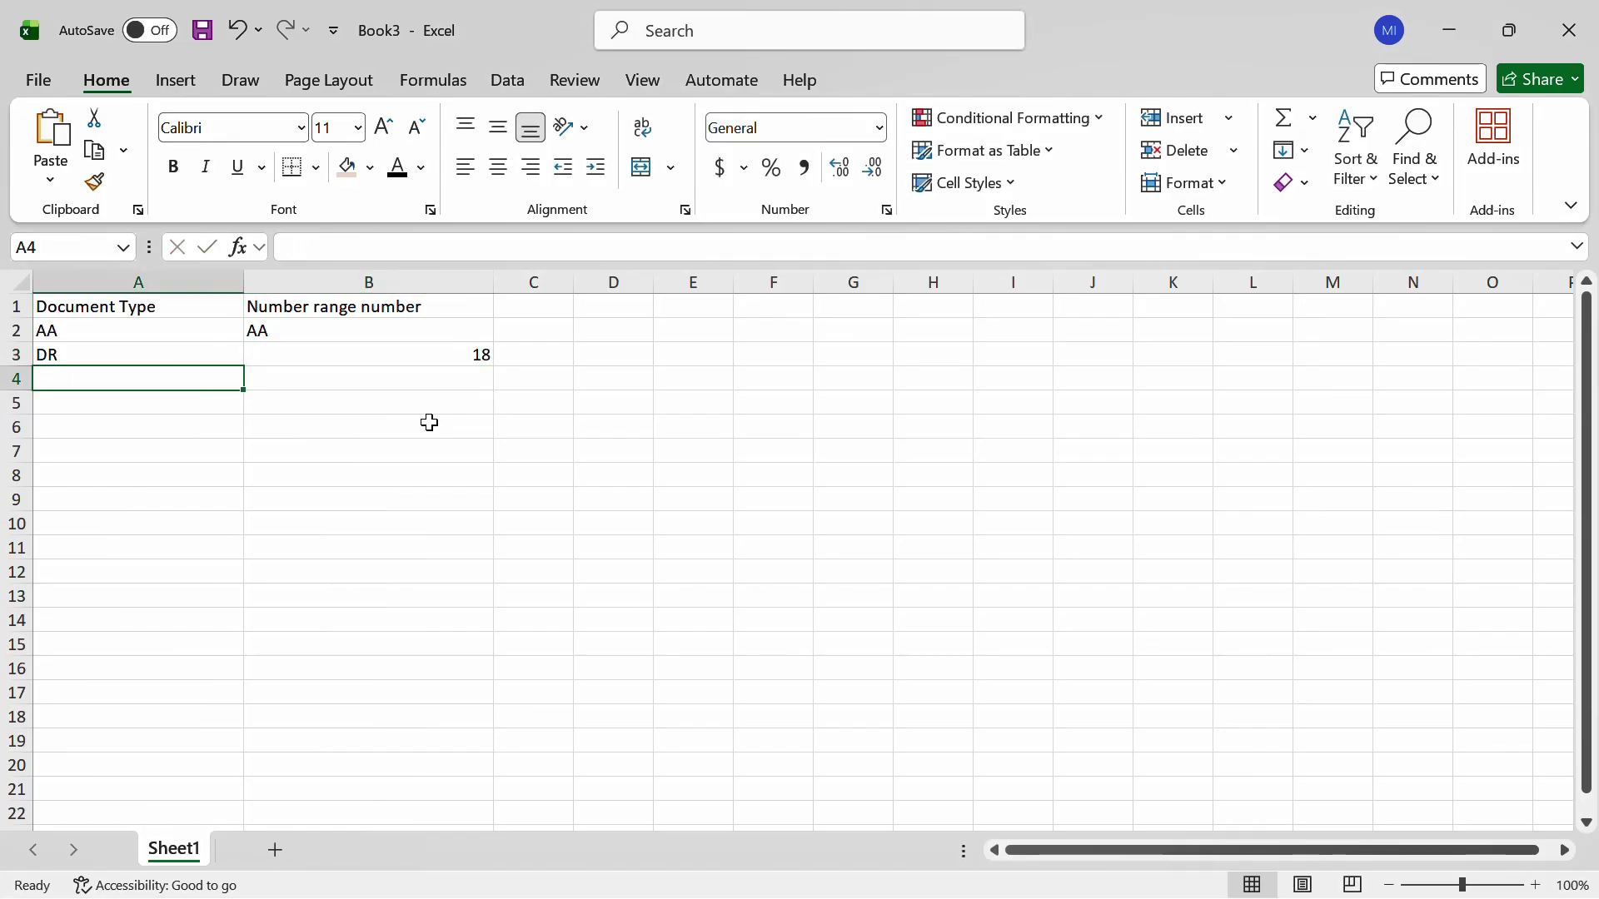
- Left-align all cells of the worksheet and move to row 4
key(Up)
key(Right)
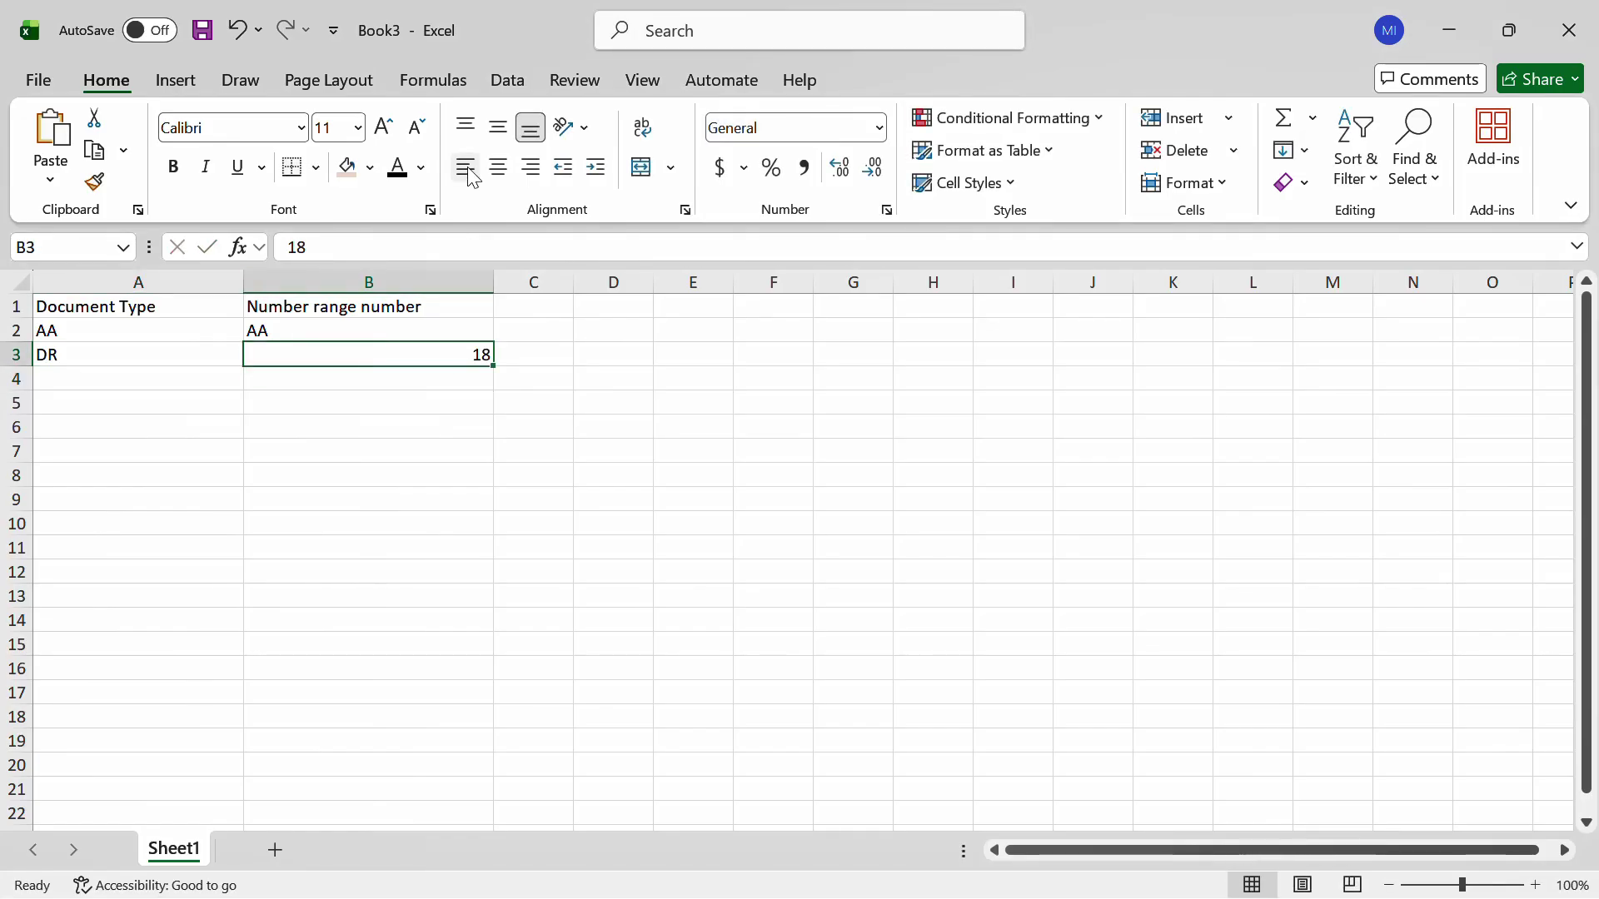
key(ctrl+a)
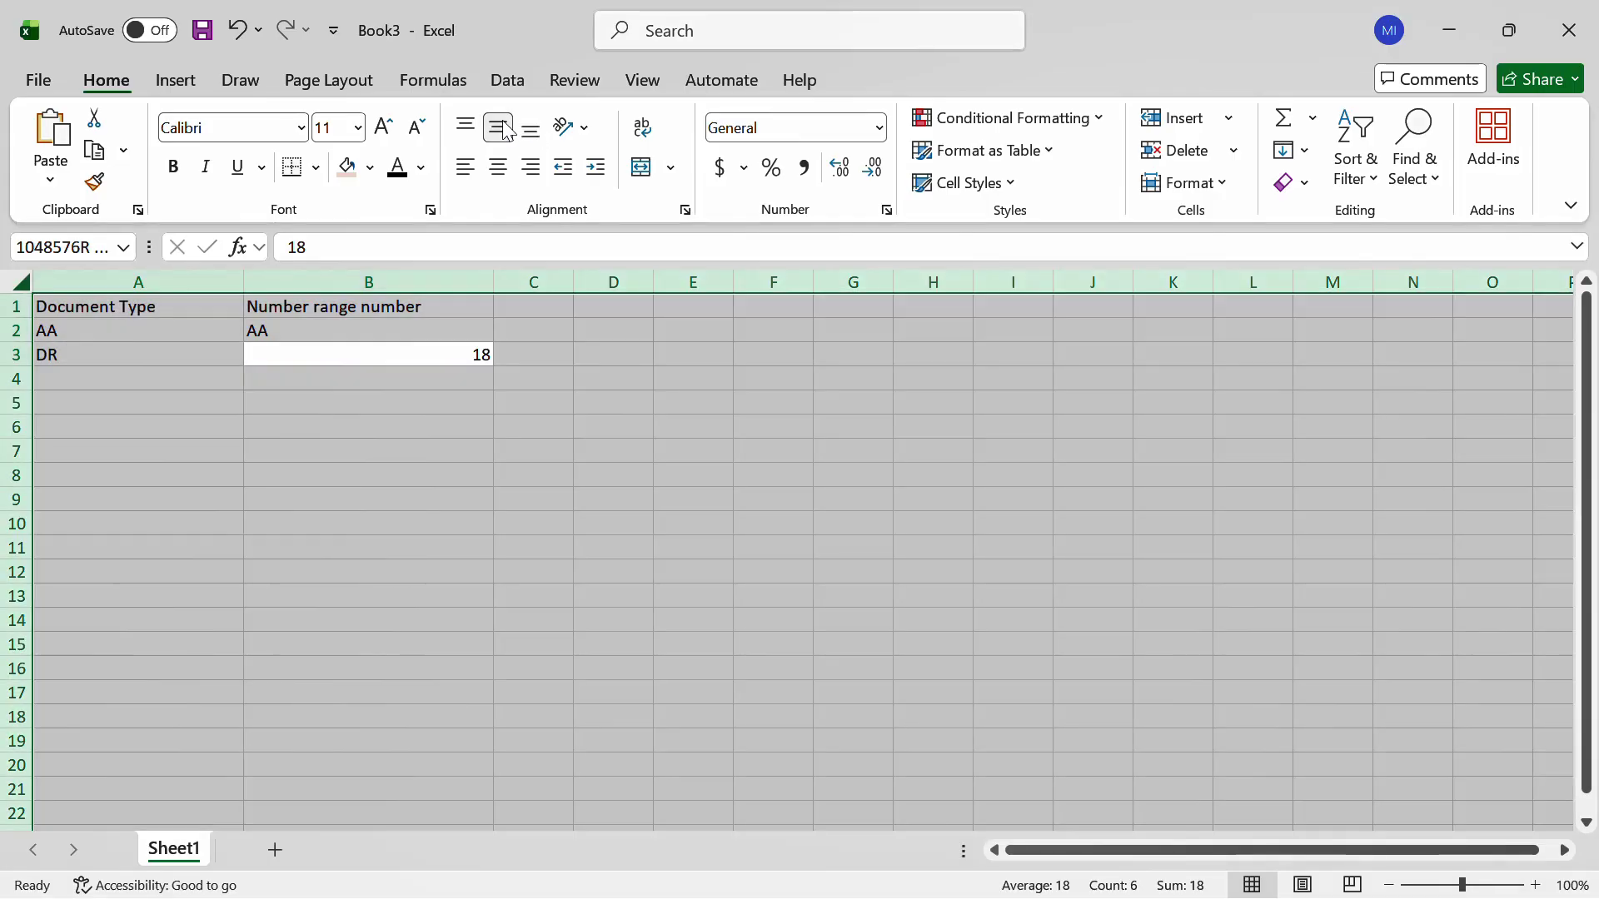
key(ctrl+a)
click(473, 167)
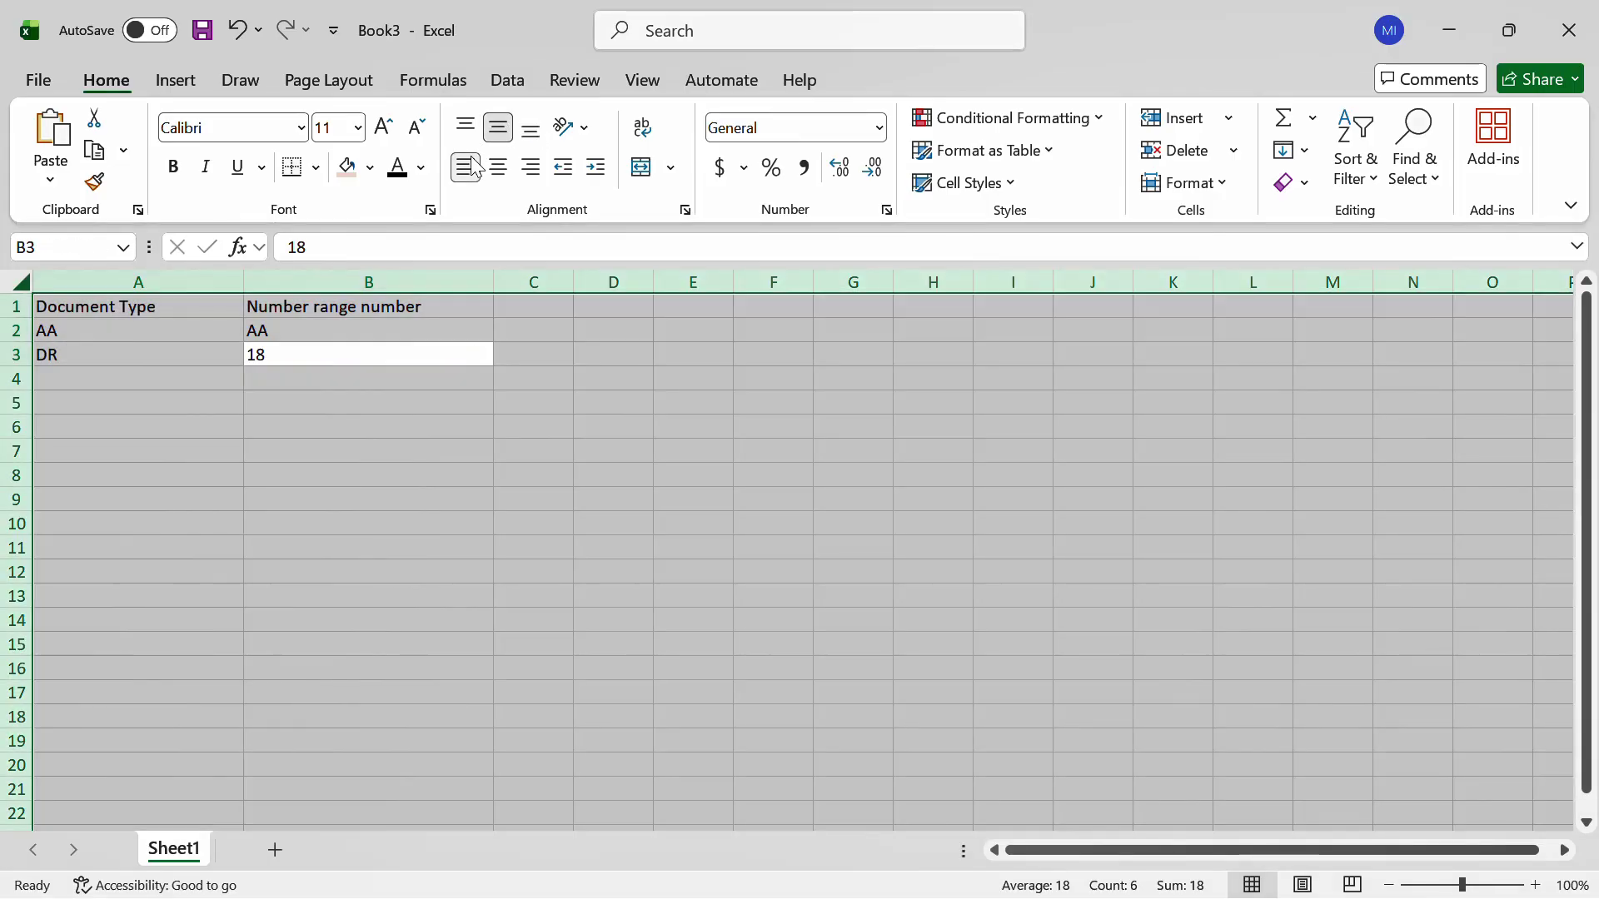
key(Down)
- Open document type DZ's details in SAP and record DZ with number range 14 in row 4 of the Excel sheet
key(alt+Tab)
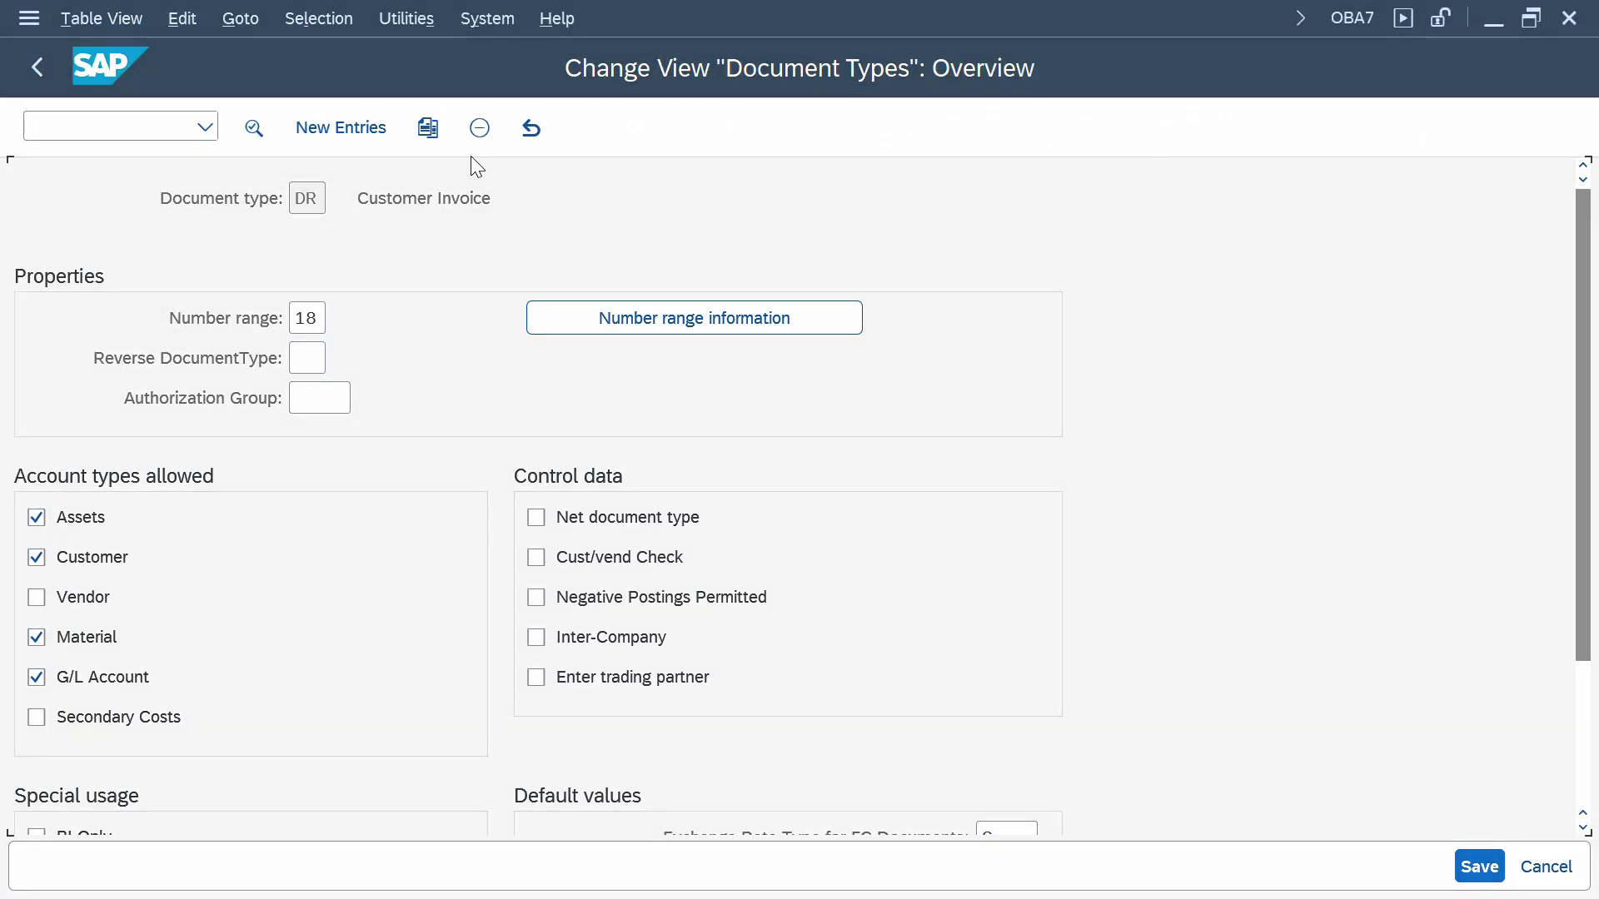
key(F3)
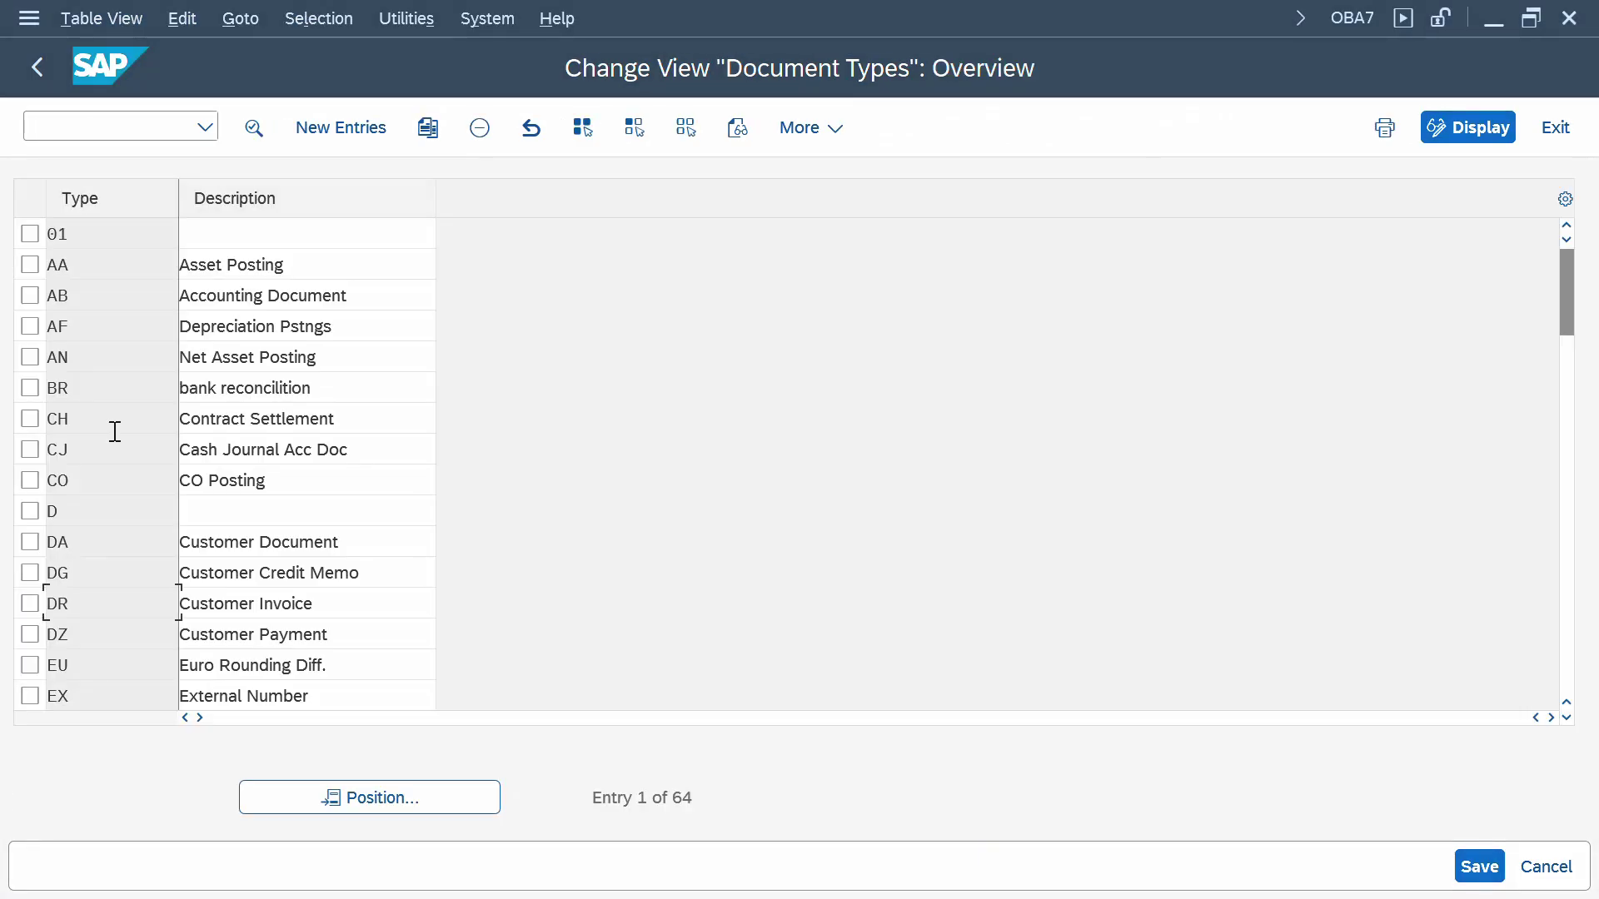
double_click(60, 626)
key(alt+Tab)
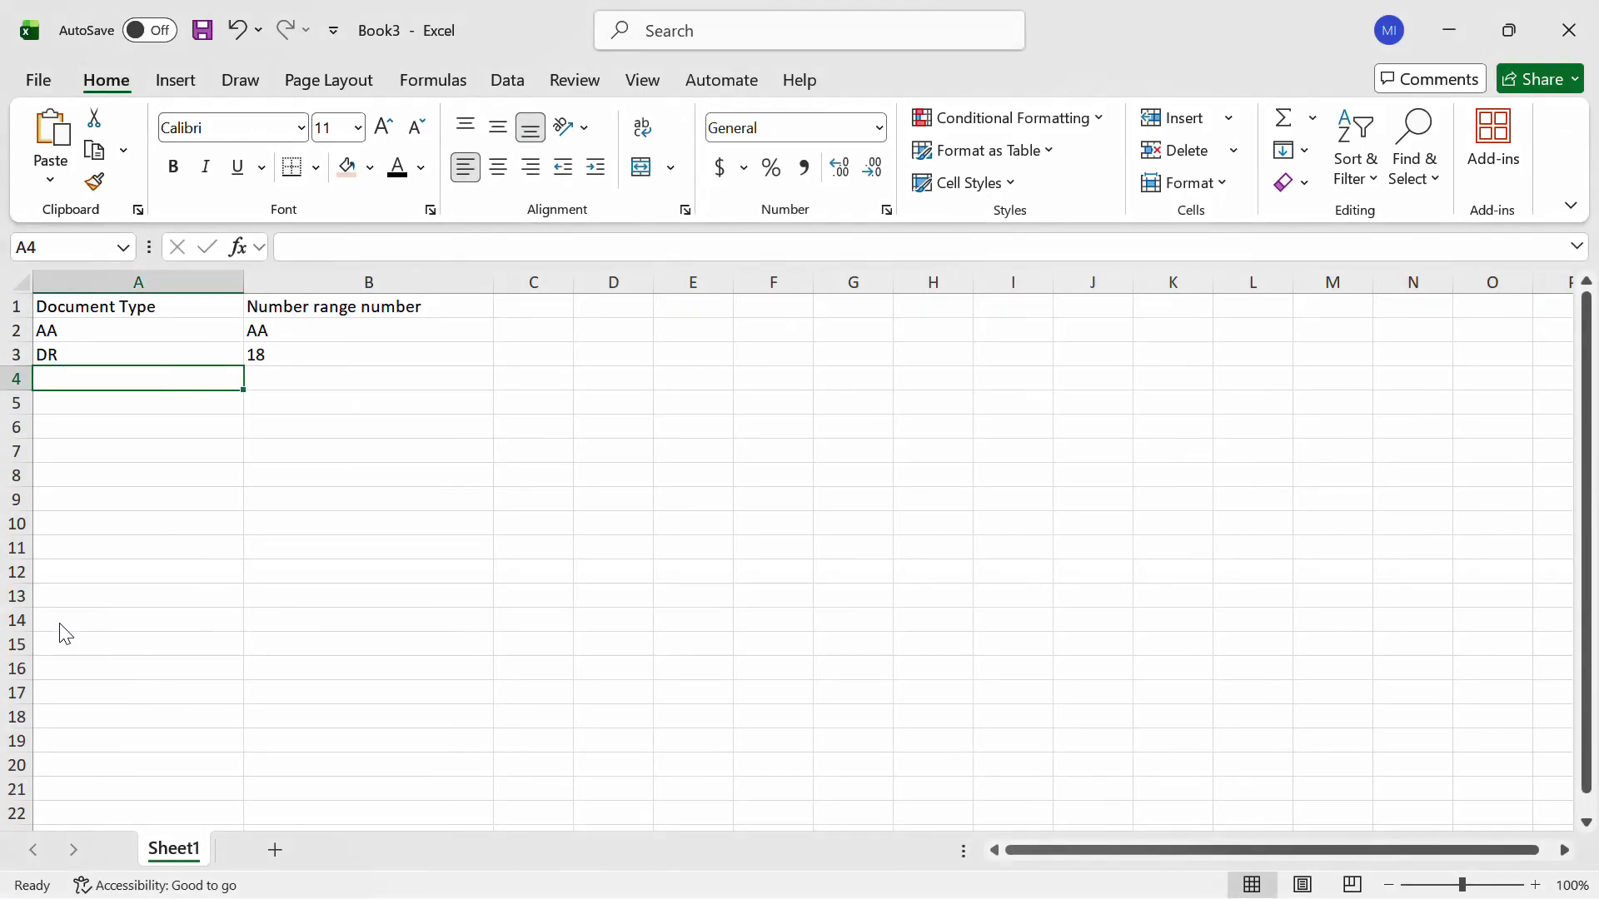
key(F2)
text(DZ)
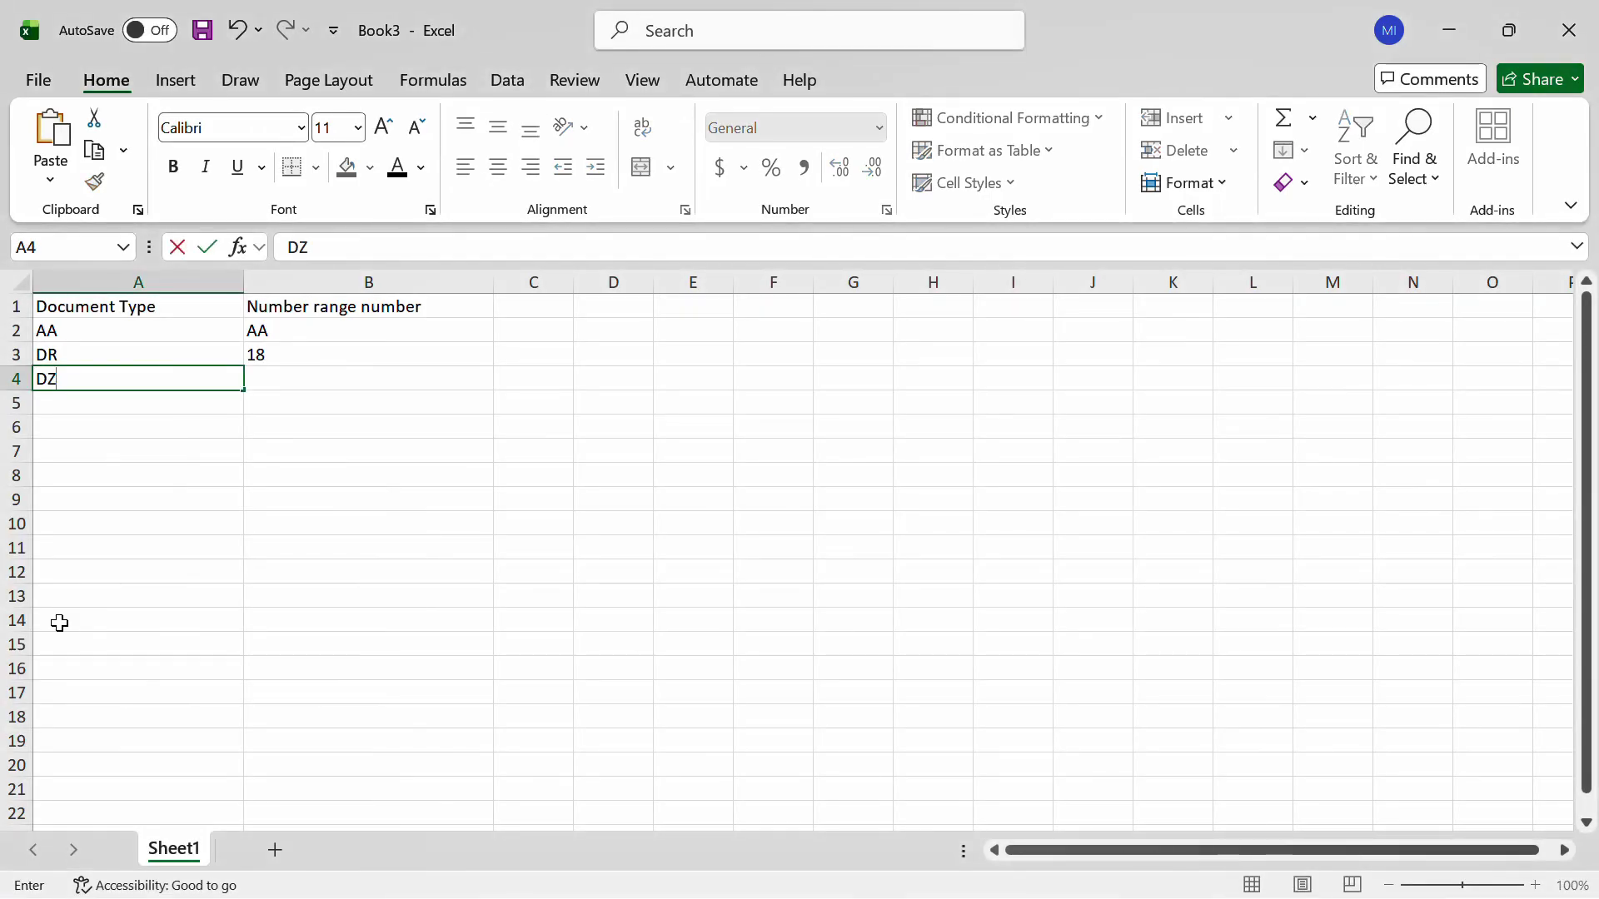
key(Tab)
text(14)
key(Return)
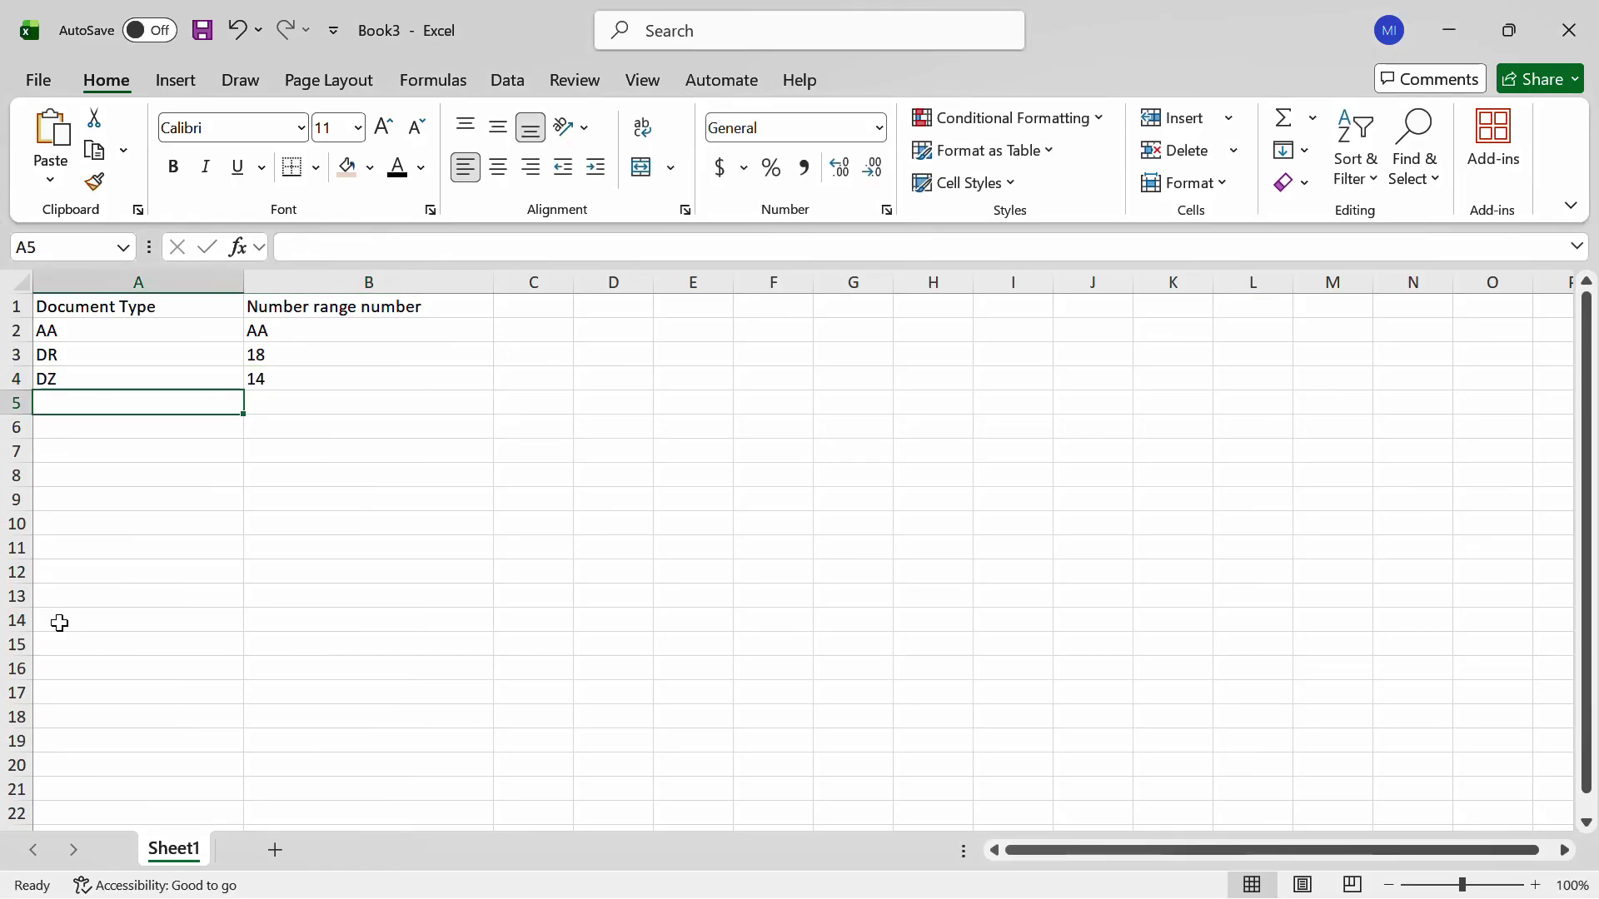
- Open document type KR's details in SAP and record KR with number range AB in row 5 of the Excel sheet
key(alt+Tab)
key(F3)
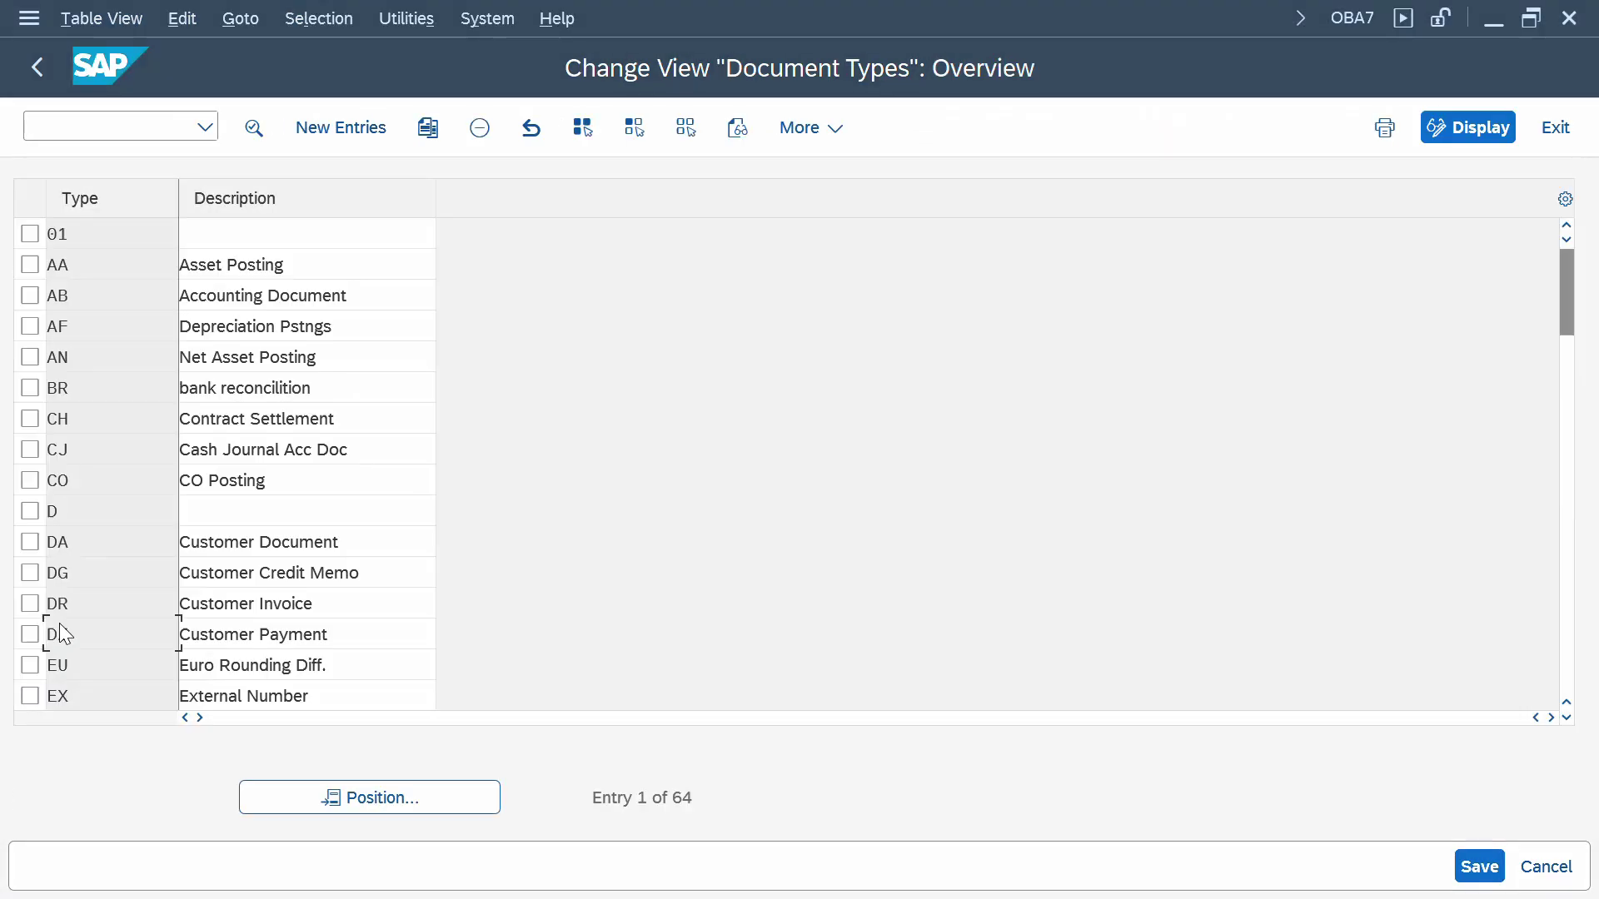
scroll(59, 624, down, 5)
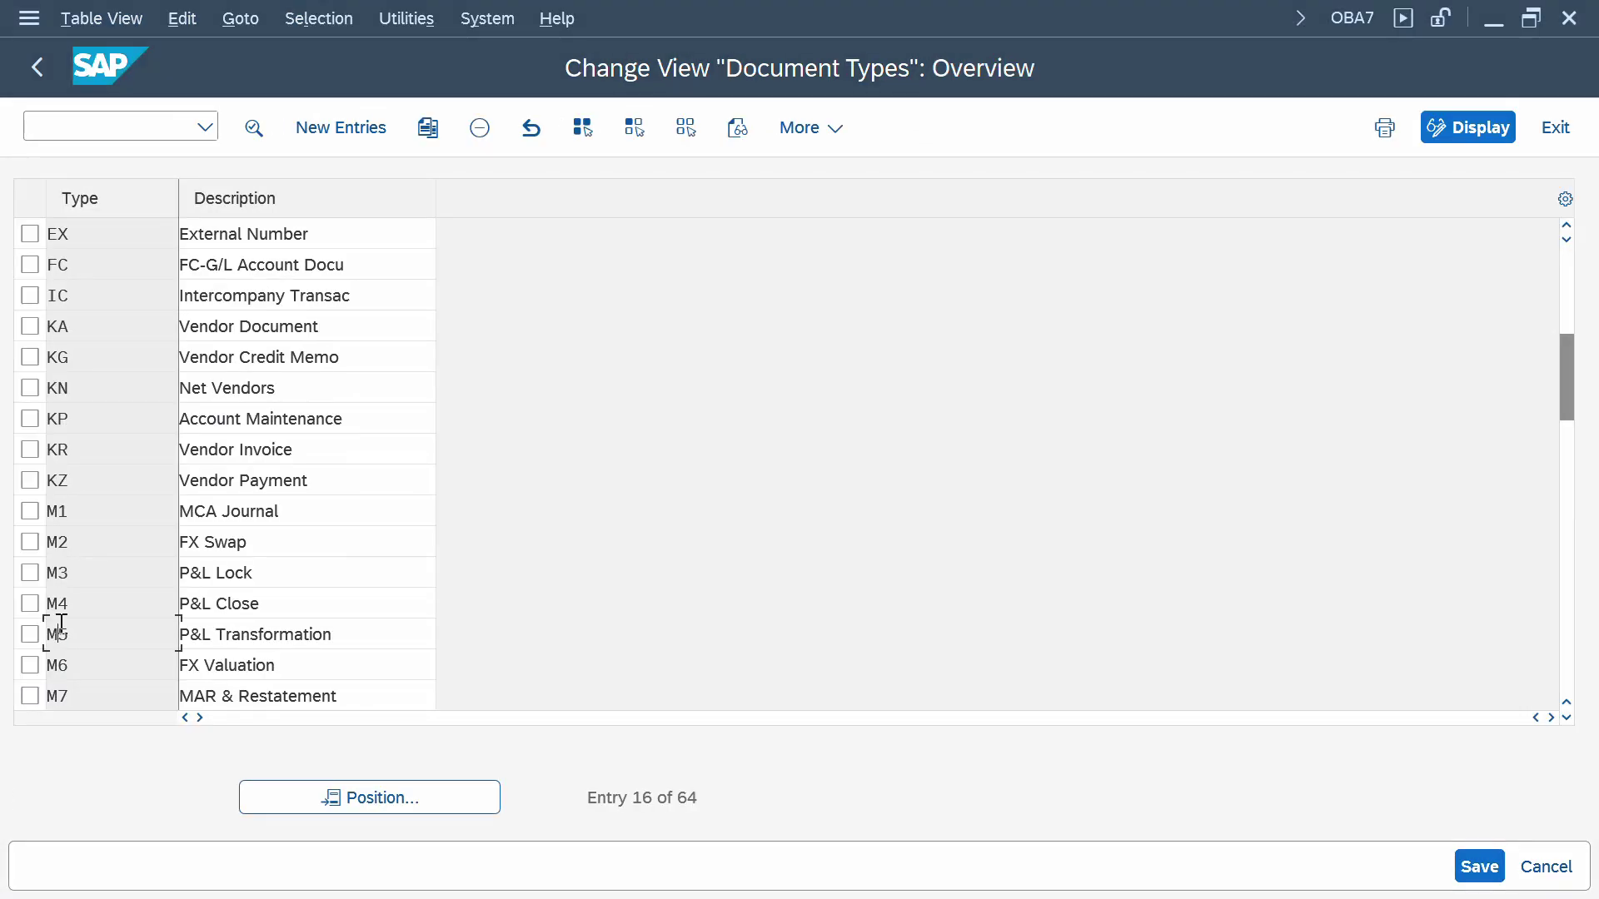
double_click(75, 449)
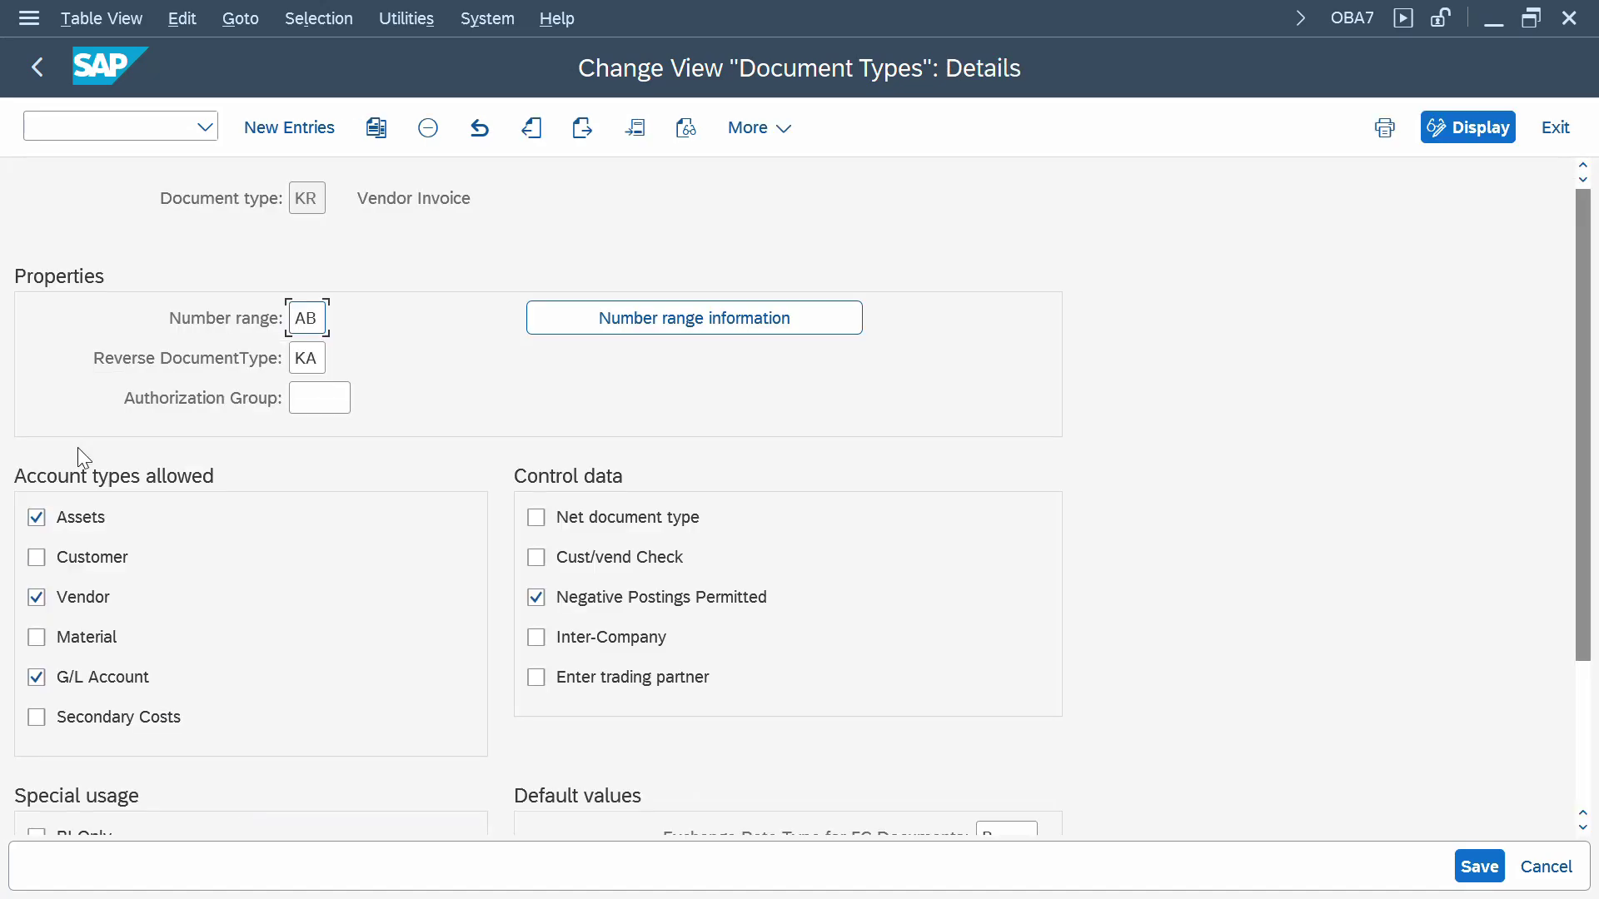
key(alt+Tab)
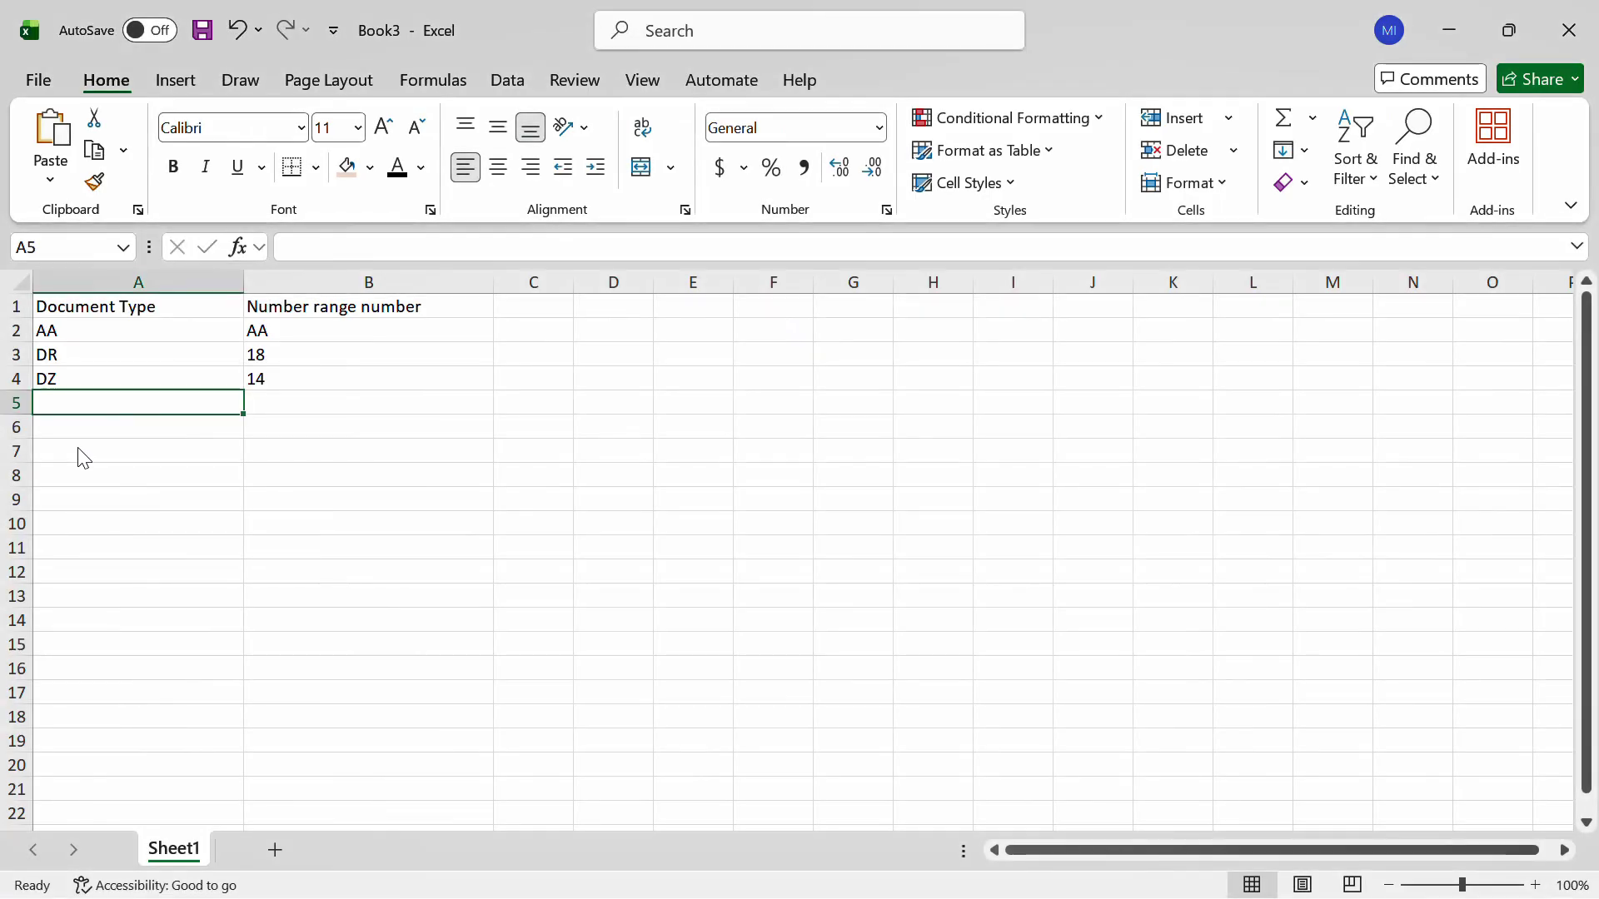
text(KR)
key(Tab)
text(AB)
key(Return)
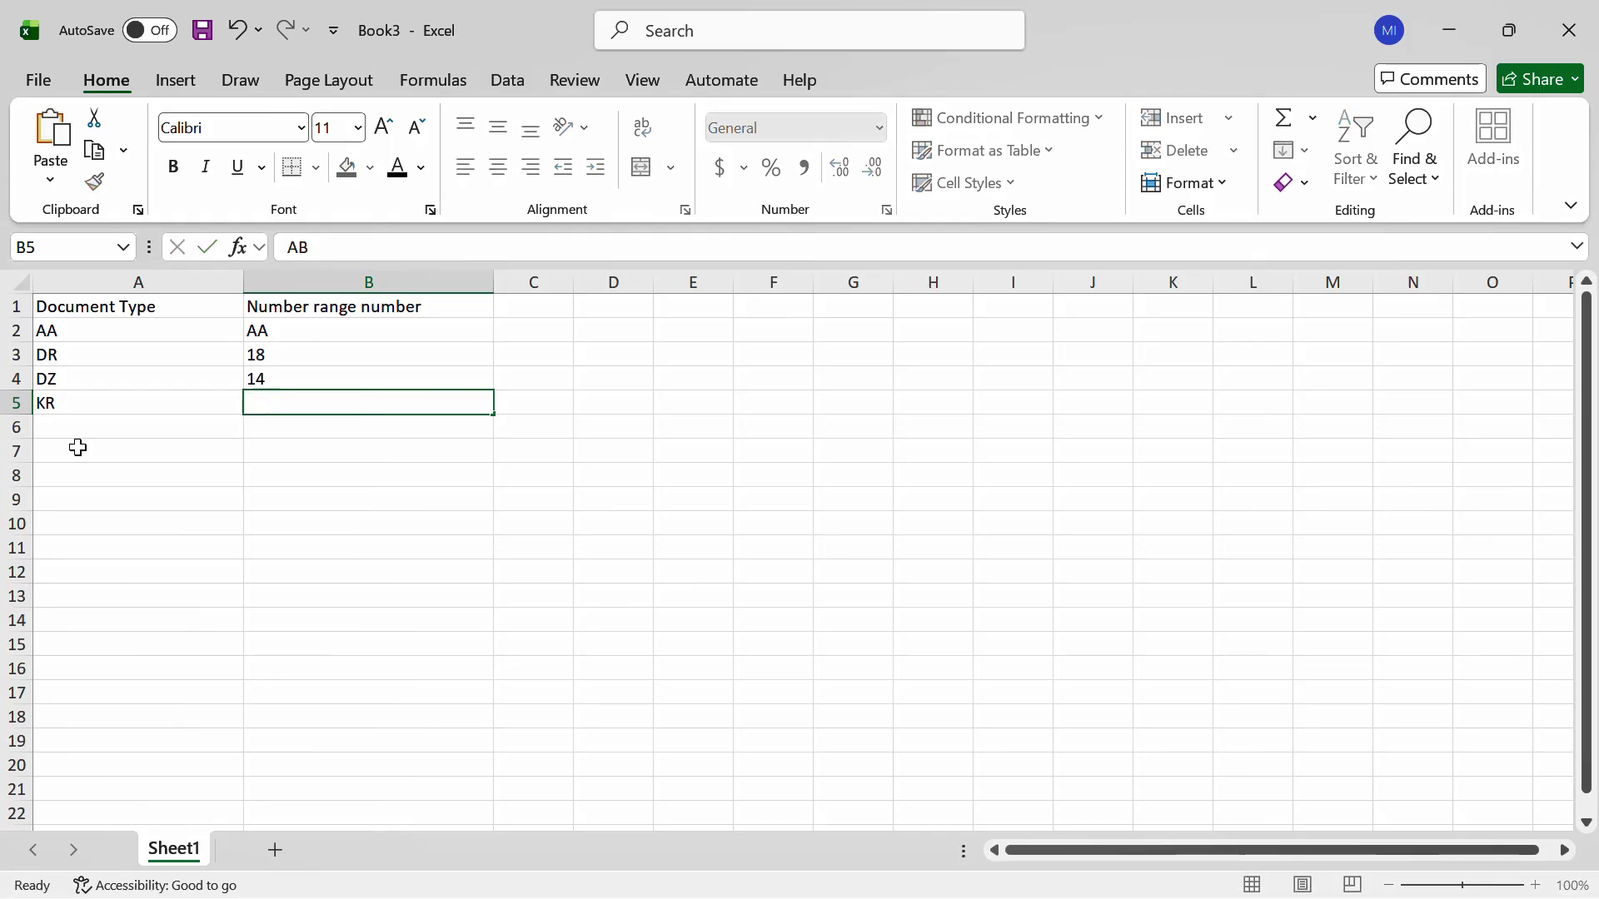
- Open document type KZ's details in SAP and record KZ with number range KZ in row 6 of the Excel sheet
key(alt+Tab)
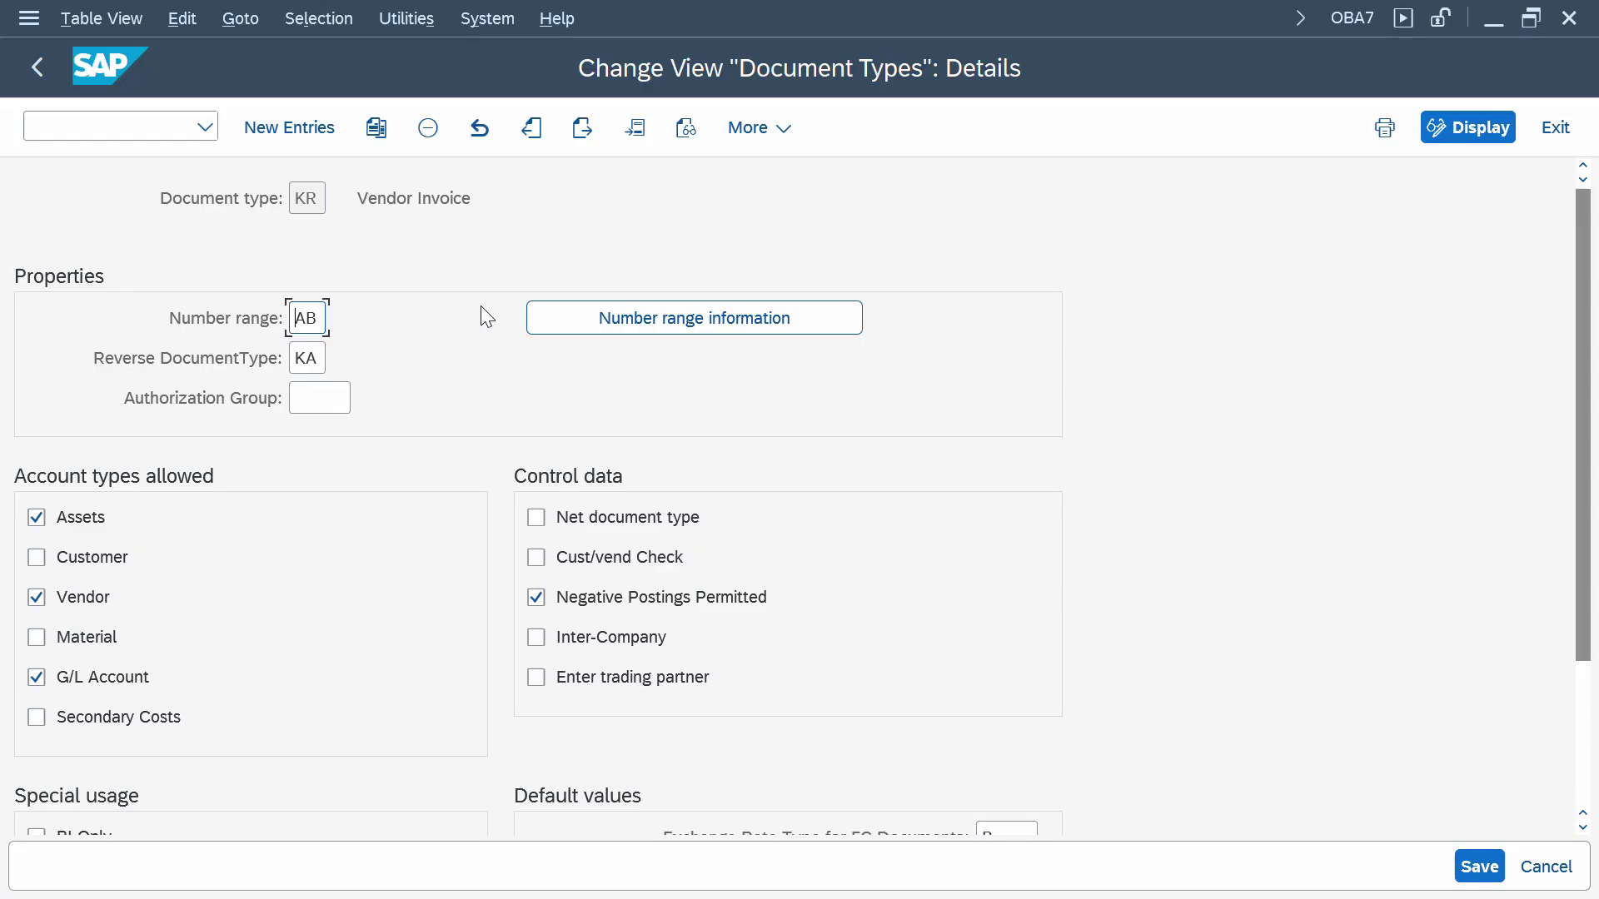
key(F3)
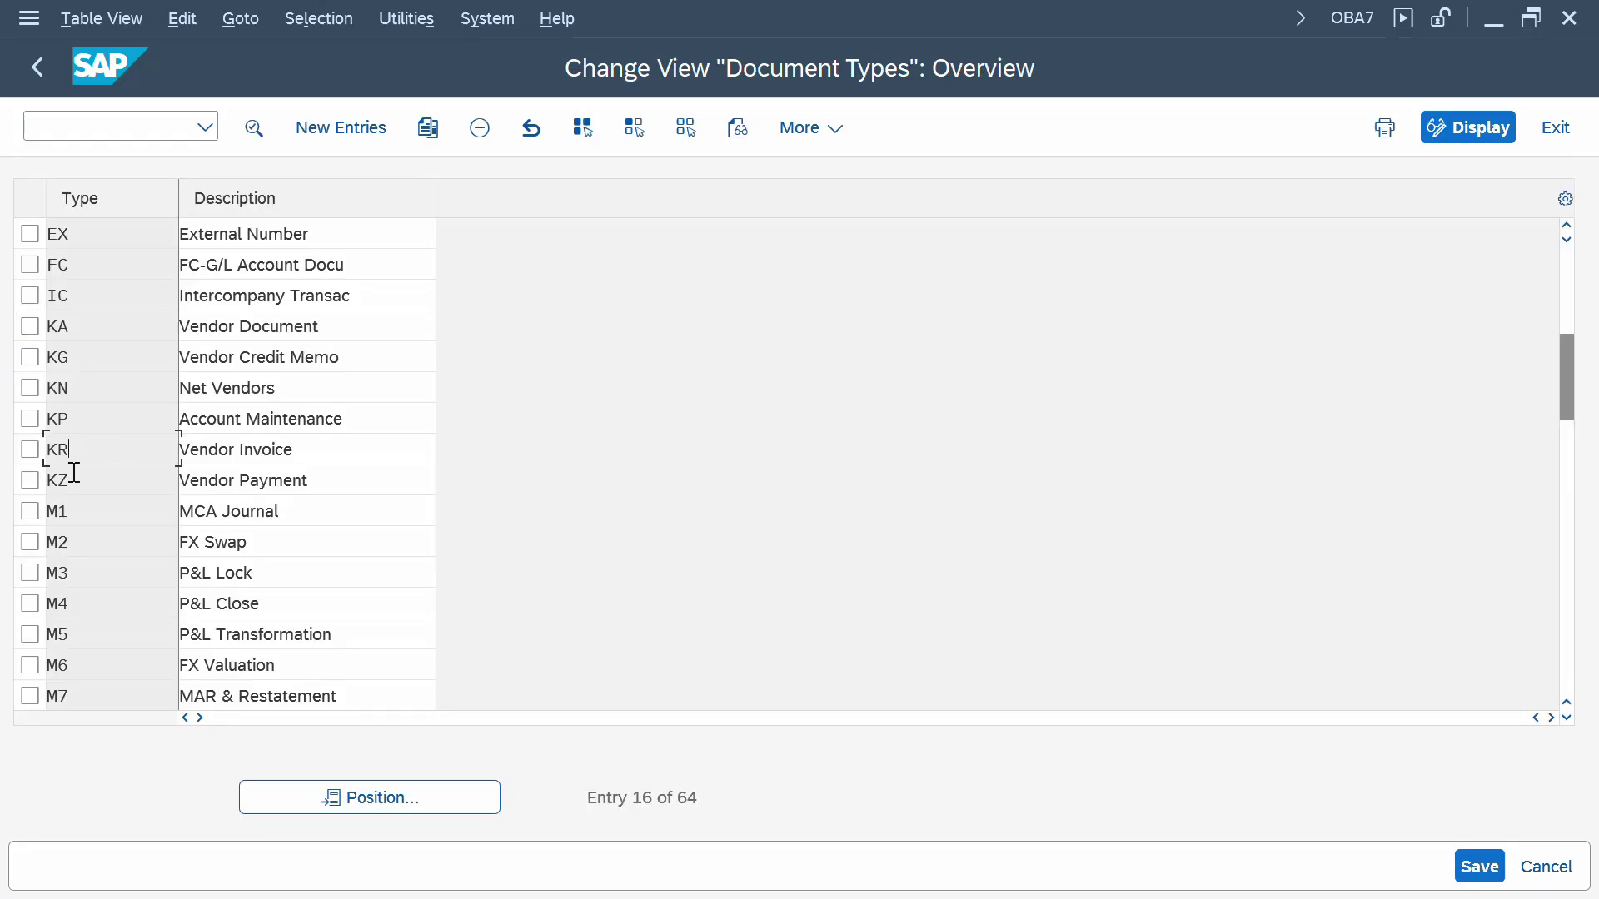
double_click(74, 472)
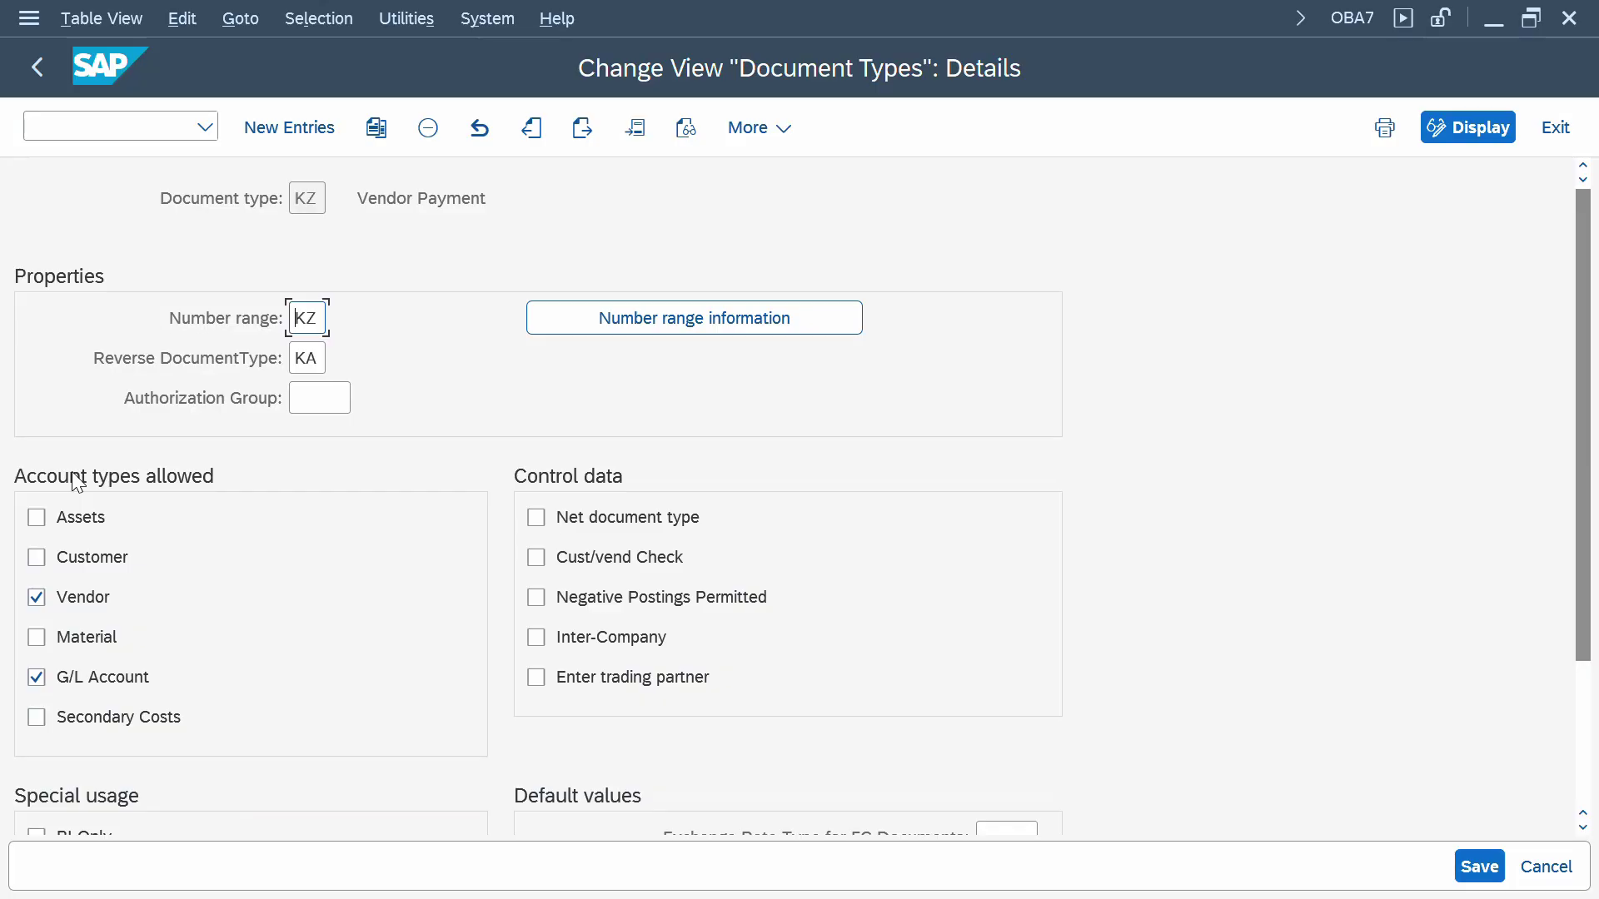
key(alt+Tab)
text(KZ)
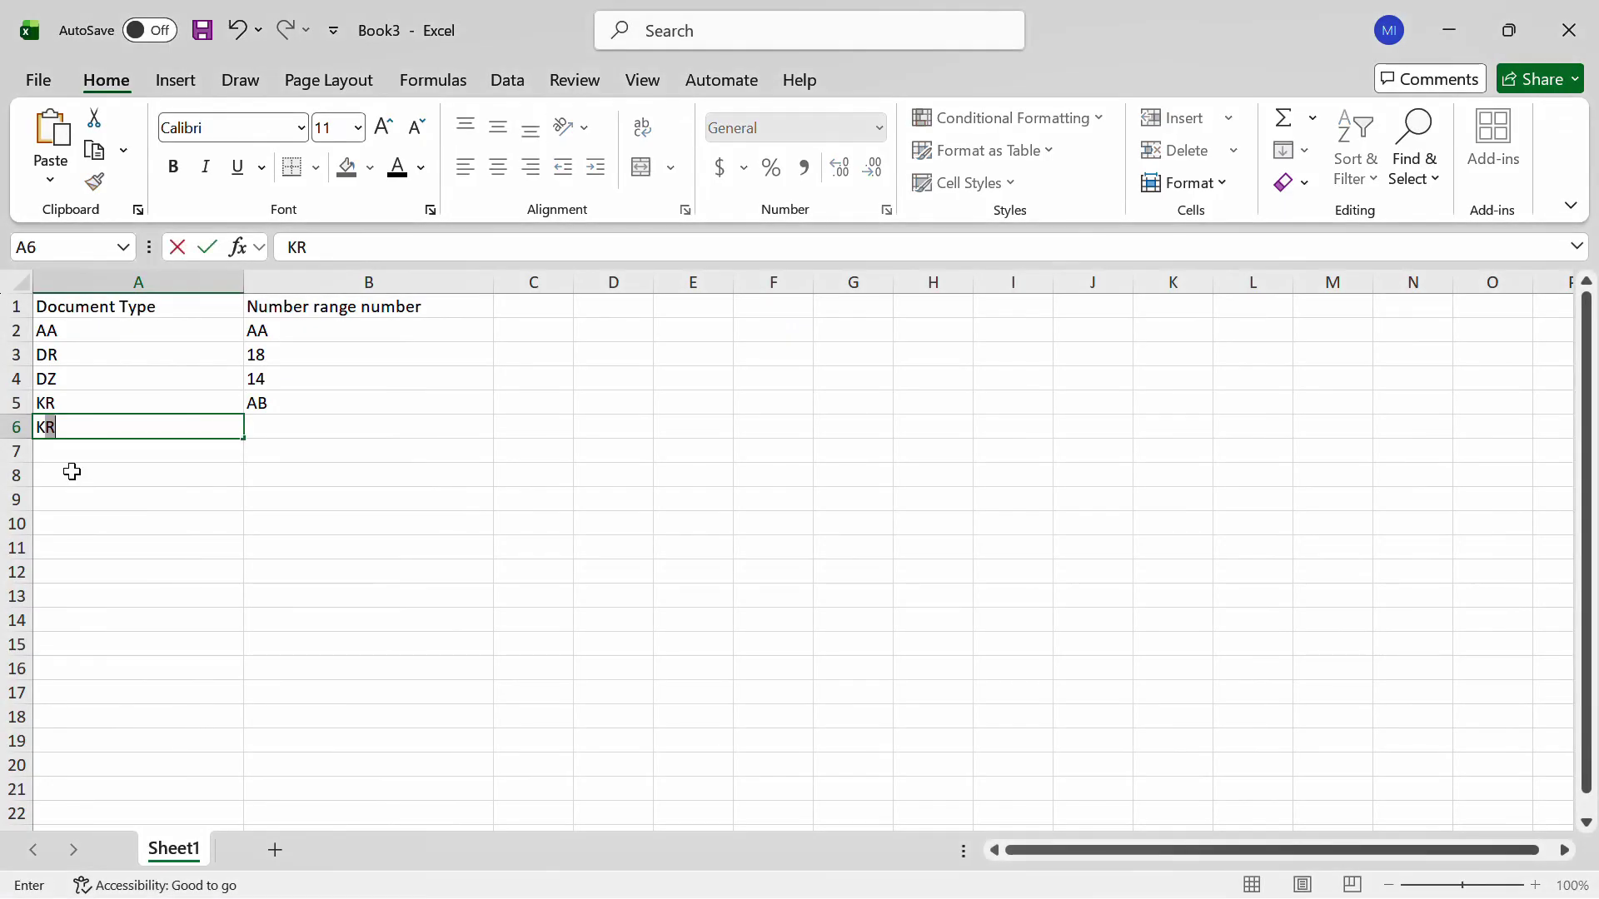
key(Tab)
text(KZ)
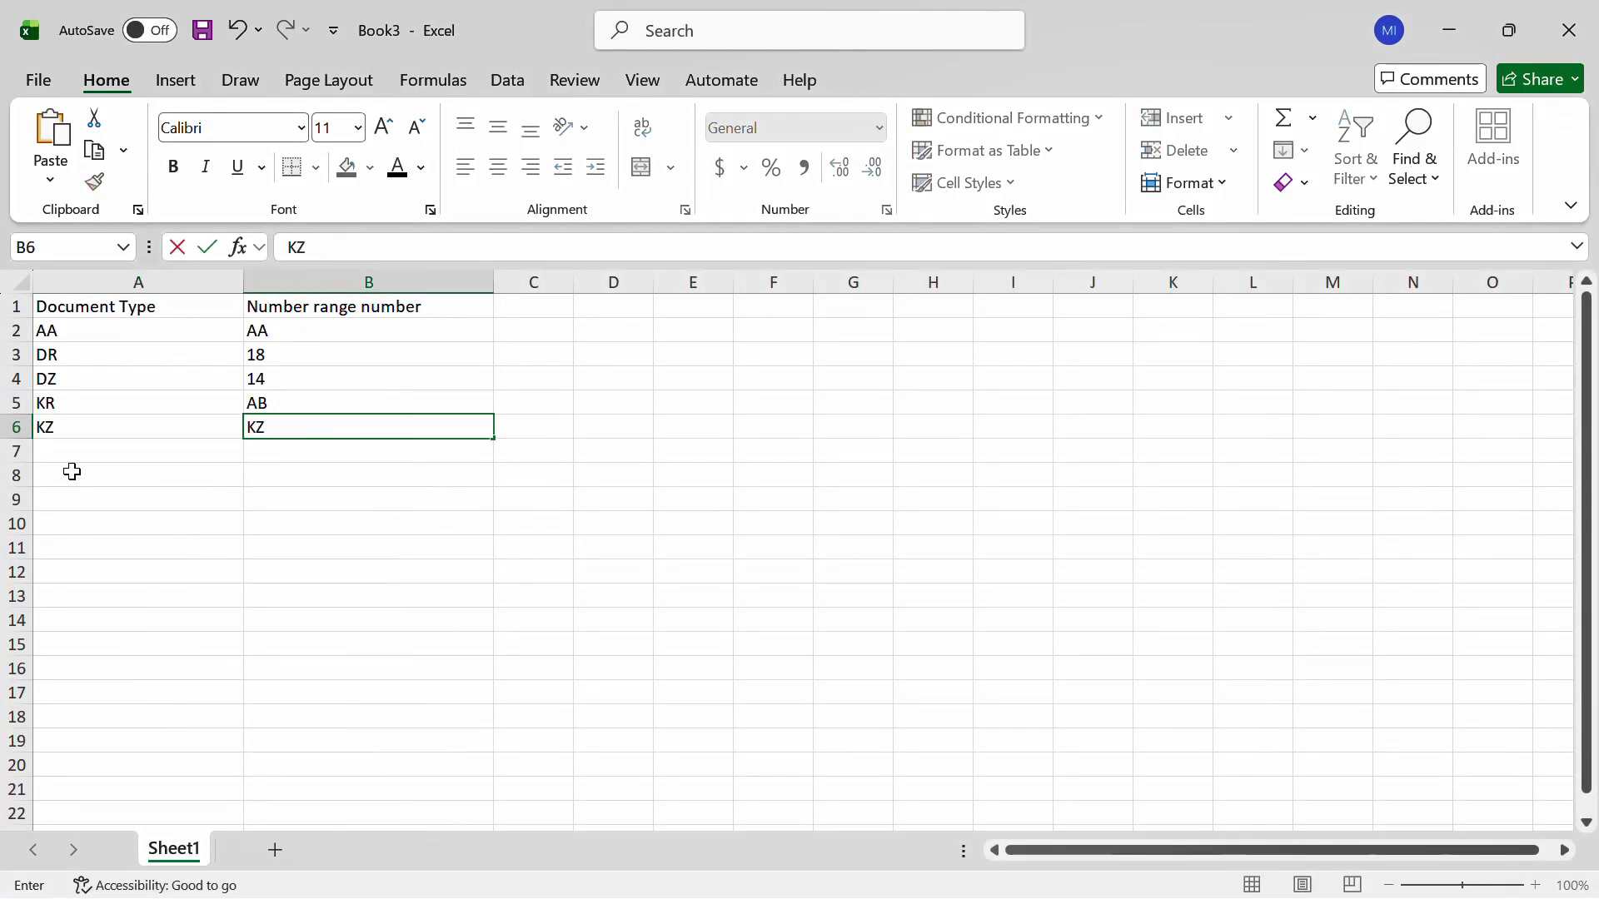
key(Tab)
key(shift+Tab)
key(shift+Tab)
- Open document type SA's details in SAP and record SA with number range 01 in row 7 of the Excel sheet
key(alt+Tab)
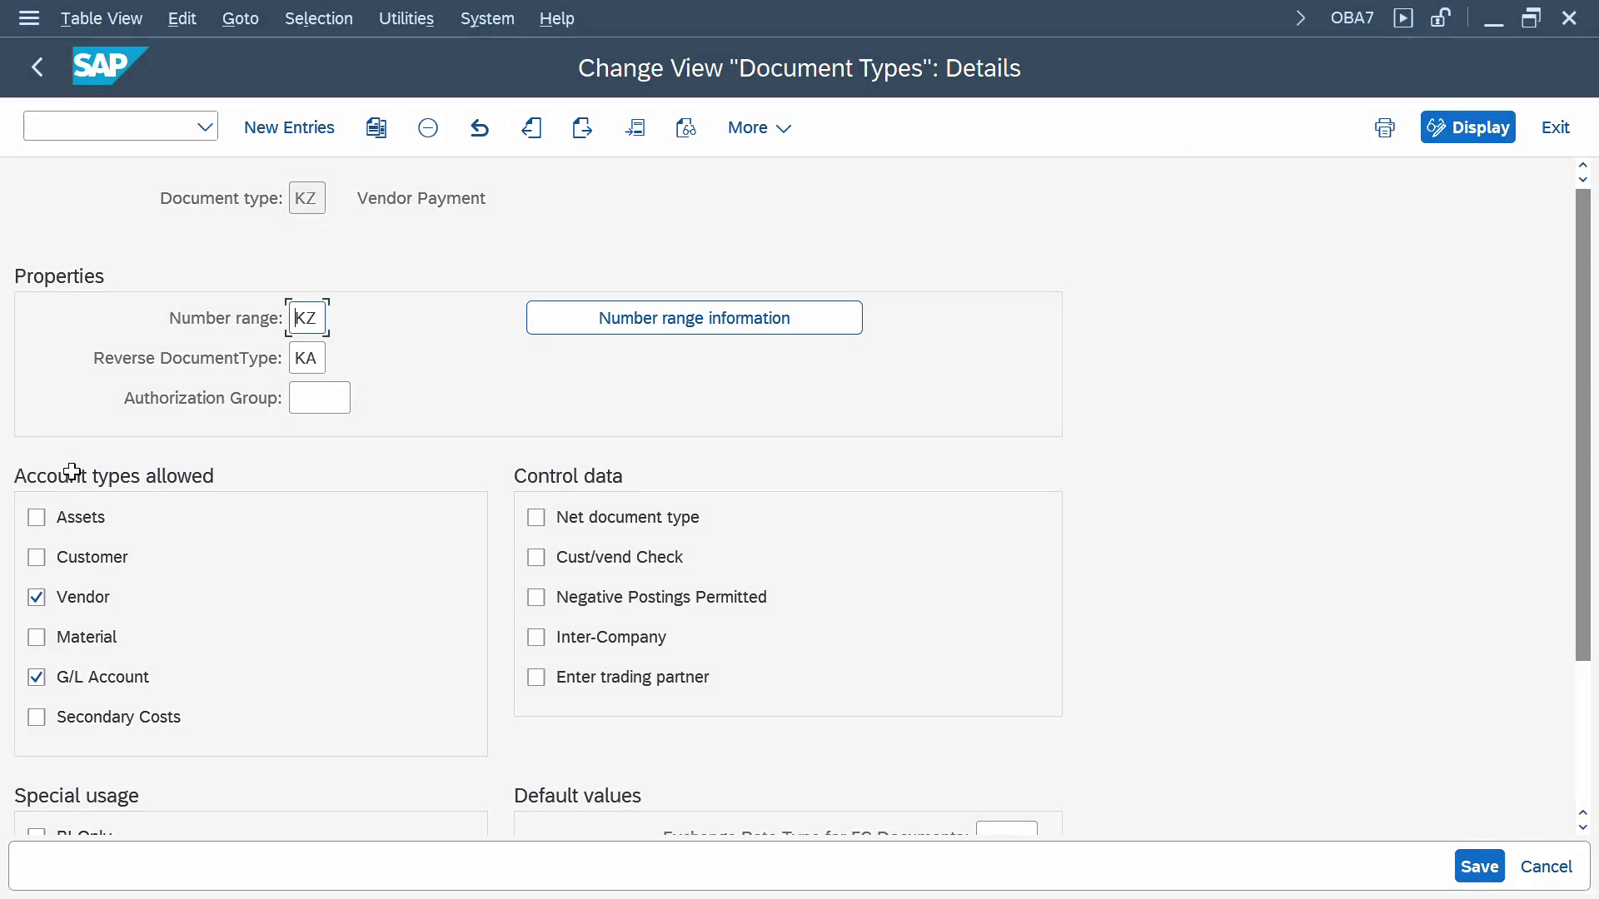
key(F3)
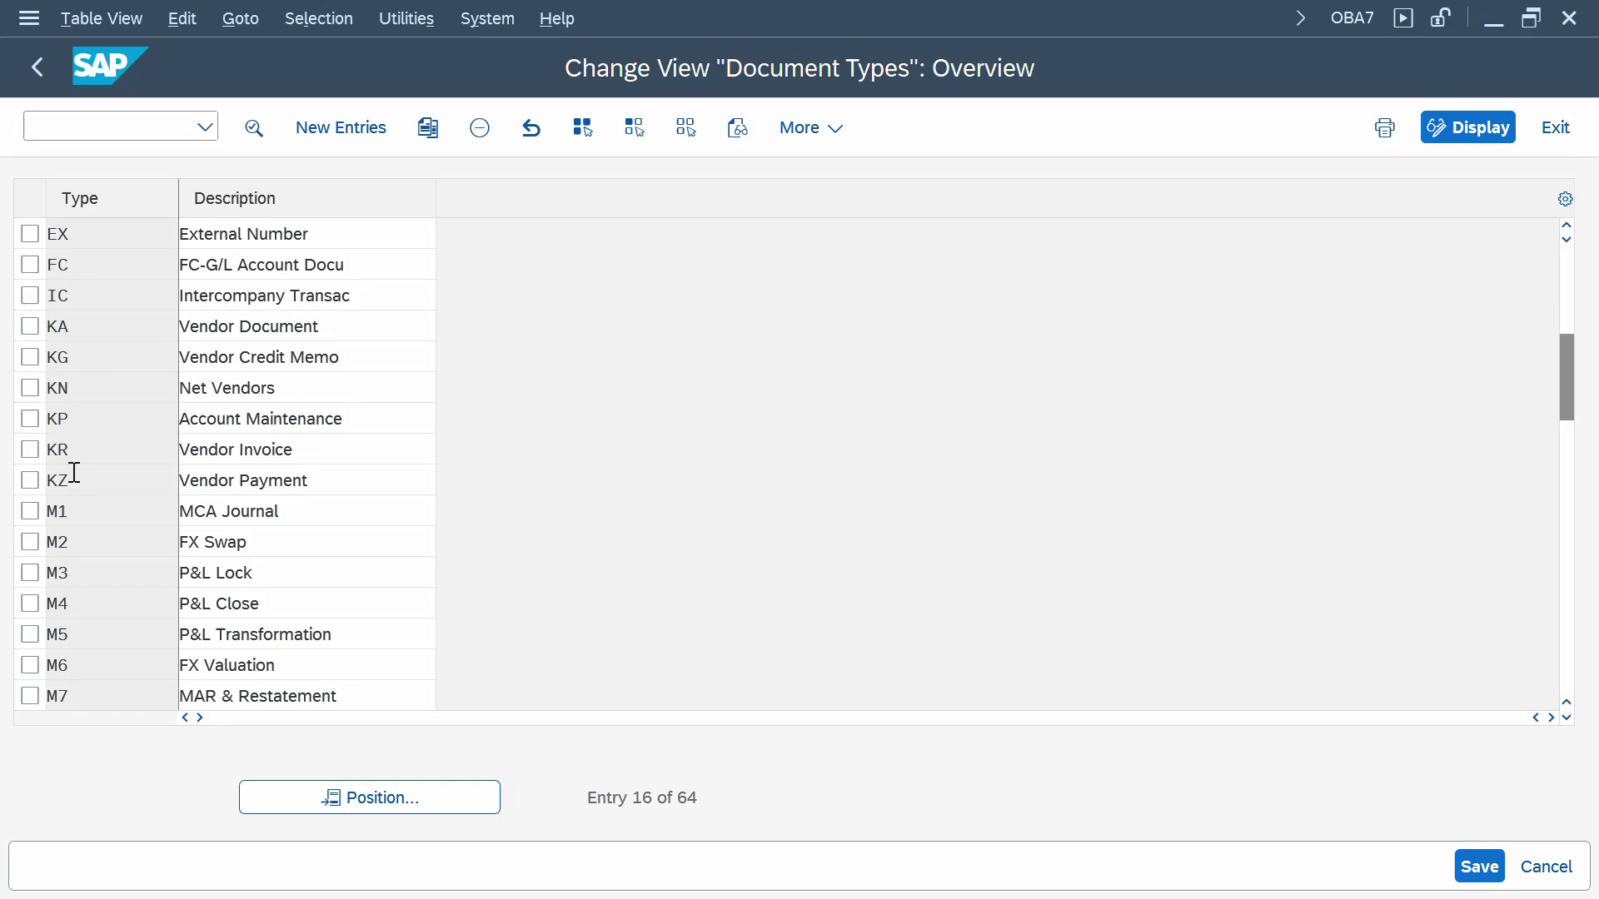
scroll(74, 472, down, 5)
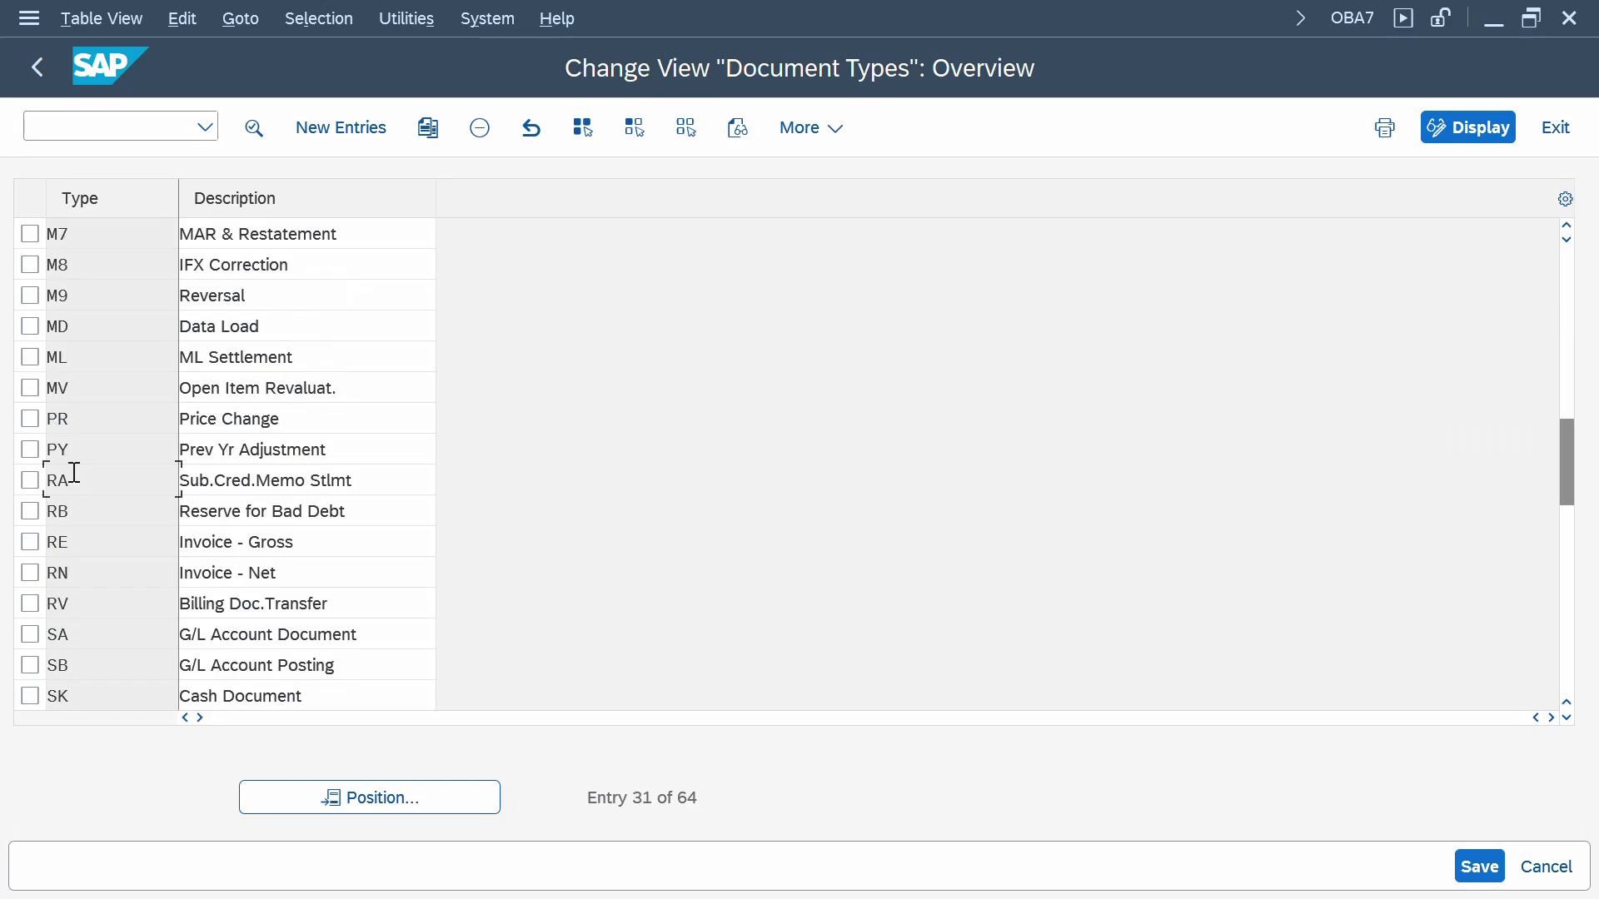
double_click(58, 631)
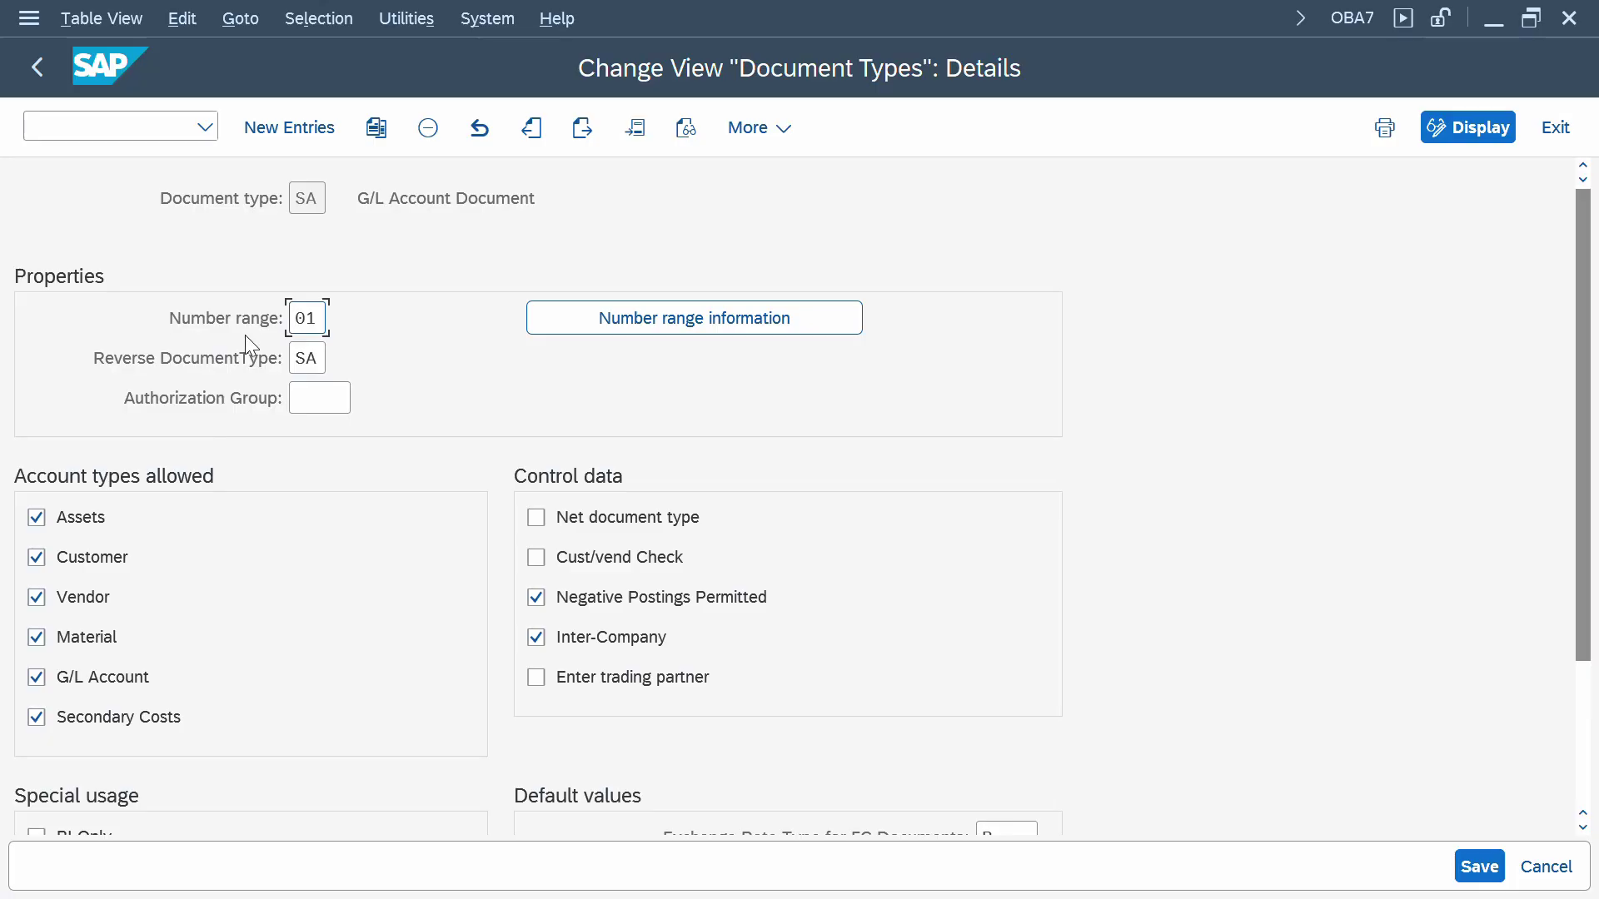
key(alt+Tab)
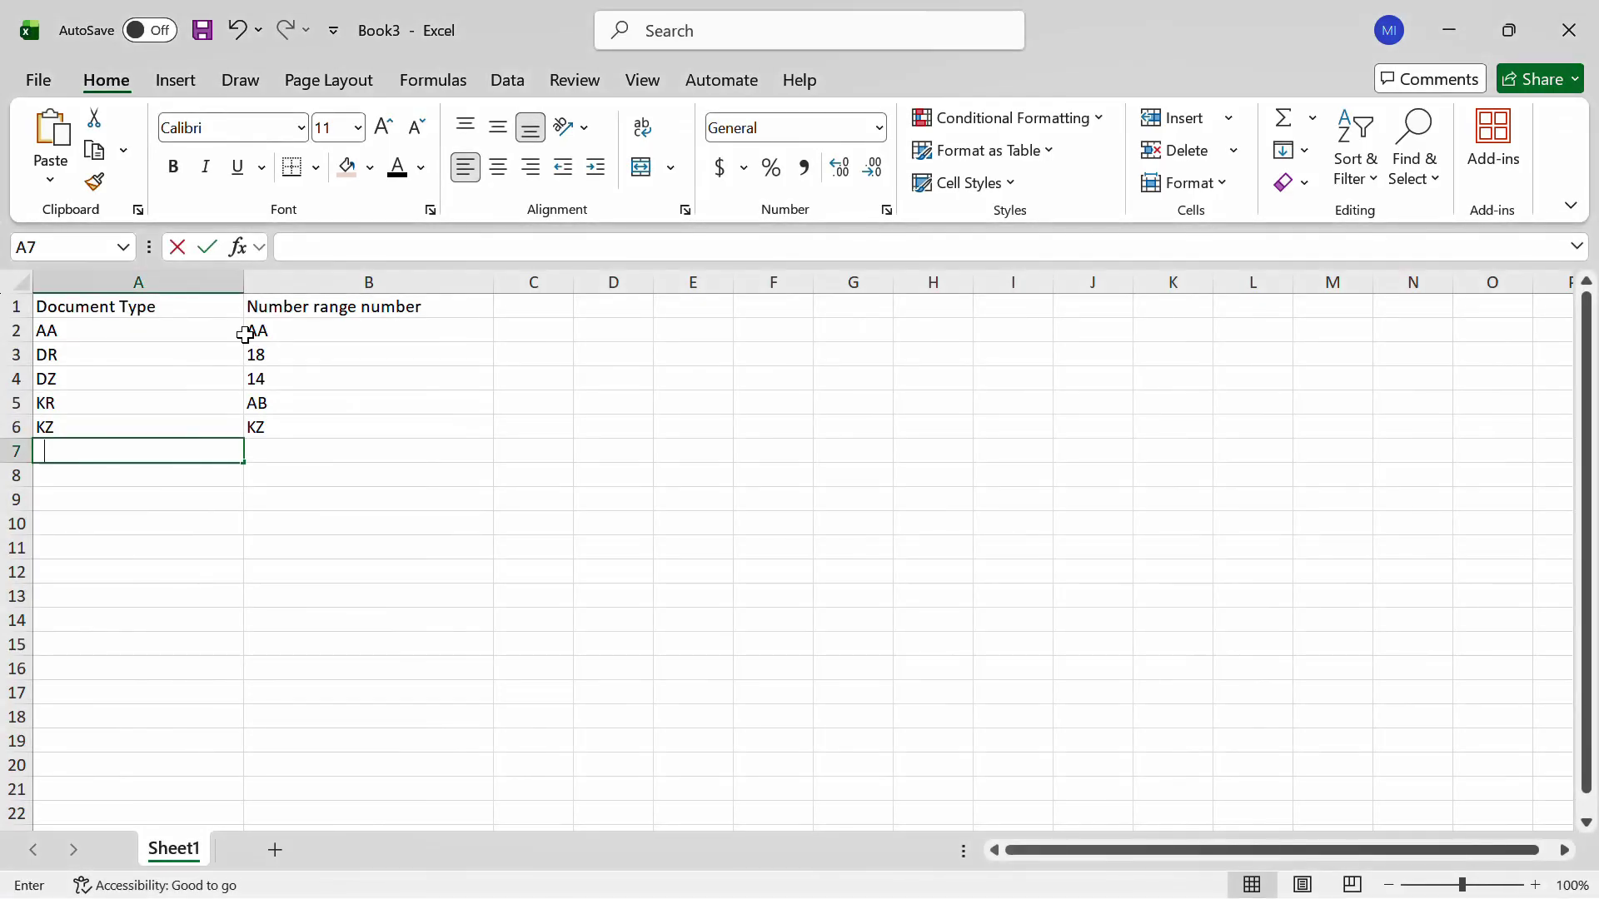
text(SA)
key(Tab)
text(01)
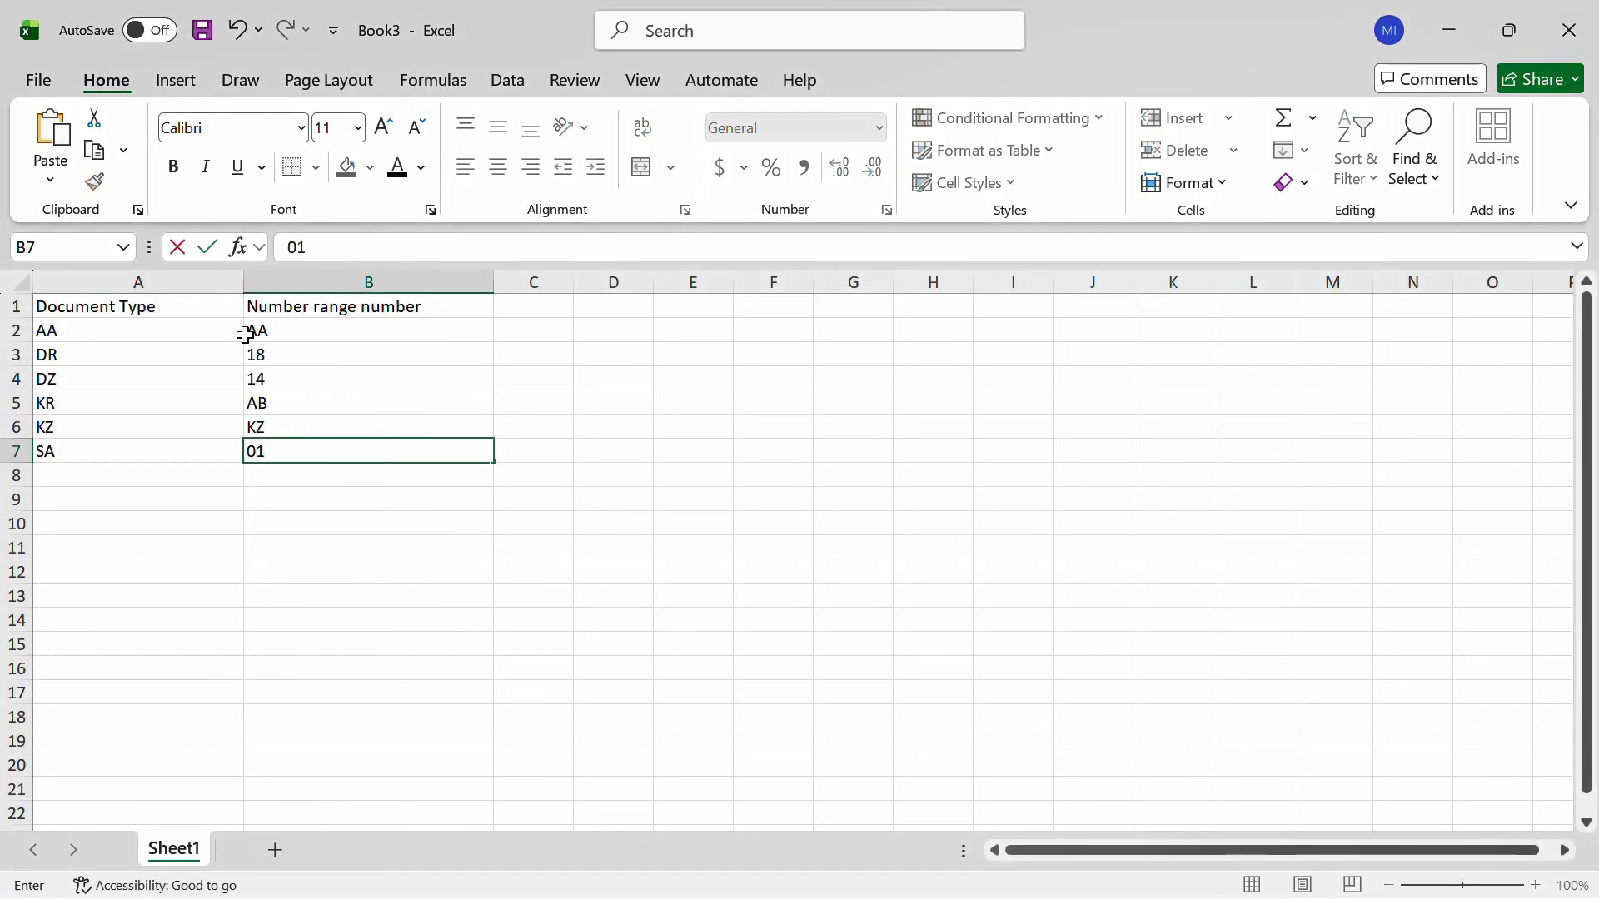
key(Return)
- Format cell B7 as Text, re-enter 01 in it, and select cell A8
key(Up)
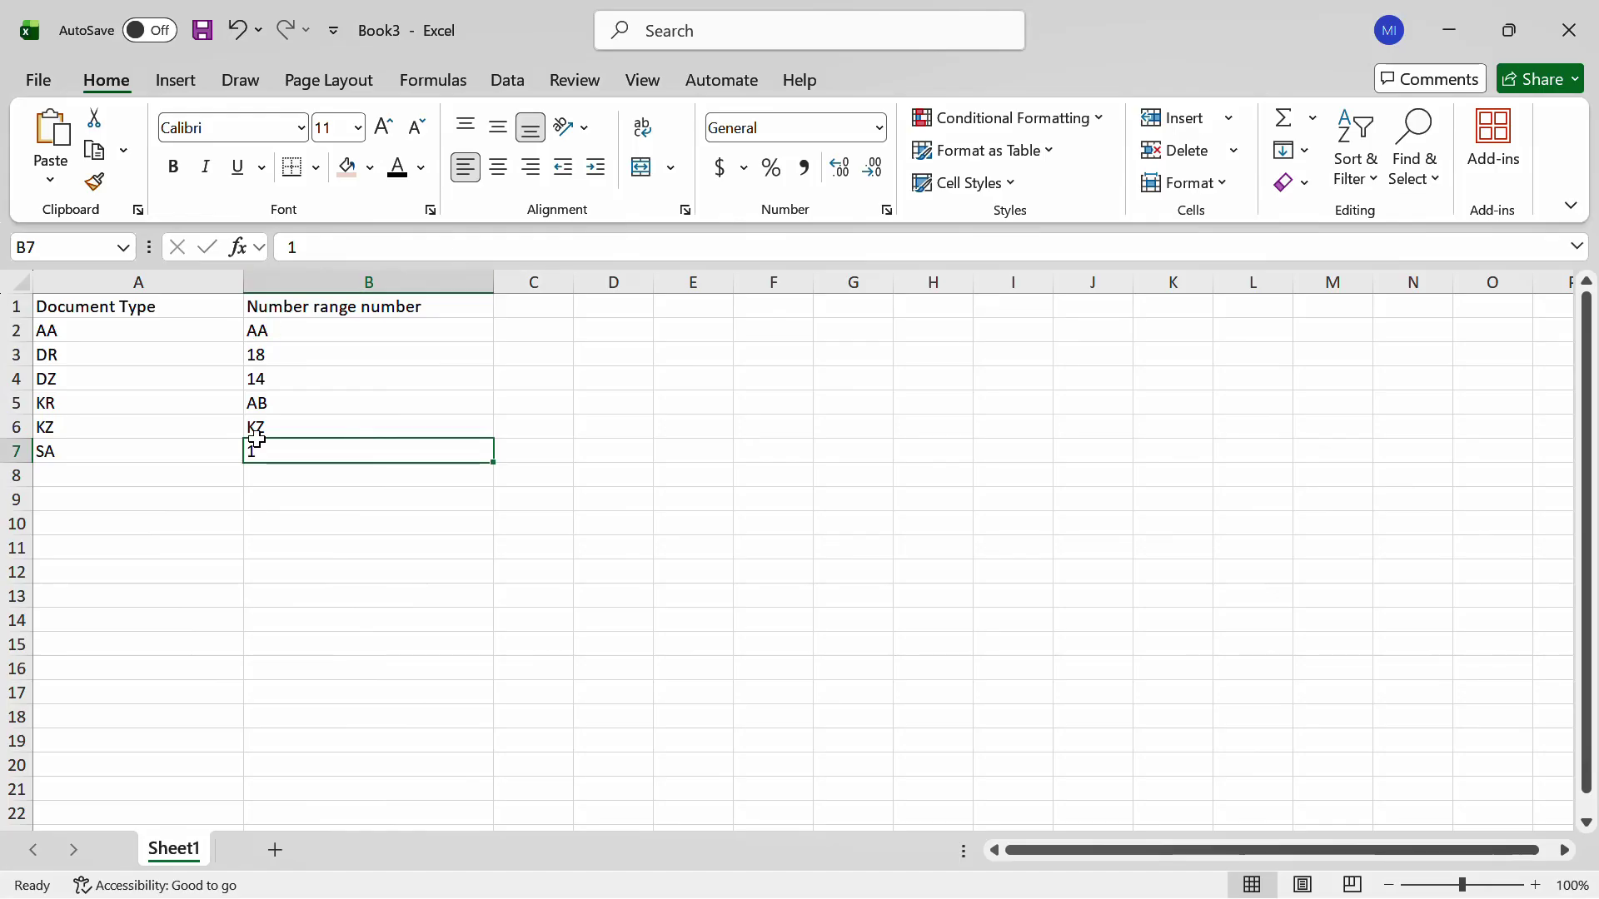
click(880, 129)
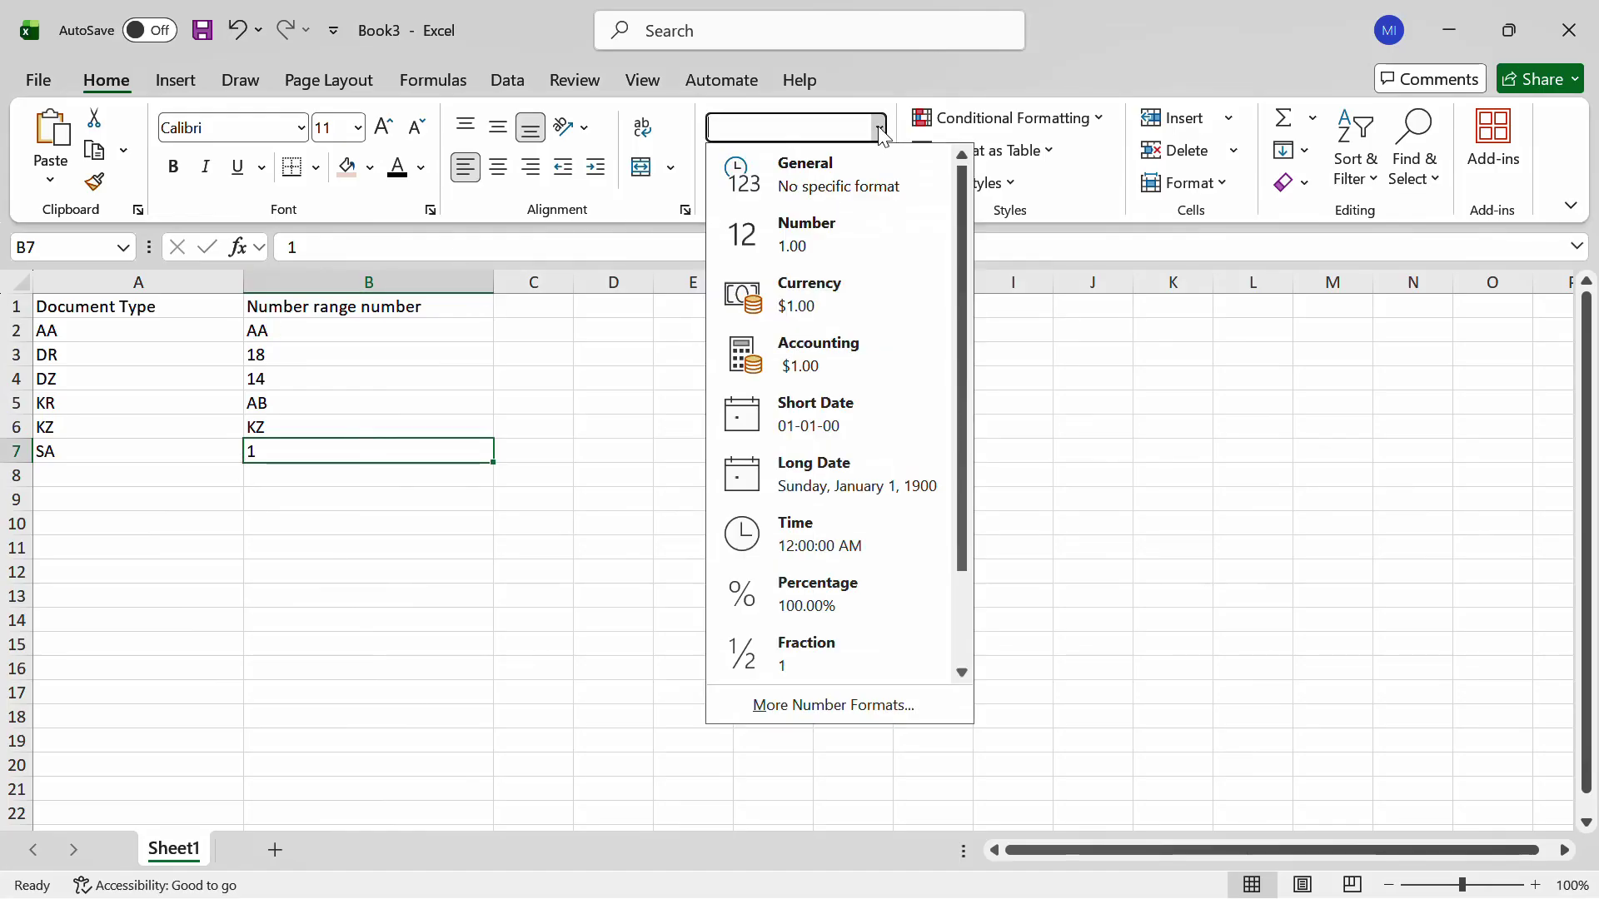
scroll(961, 641, down, 2)
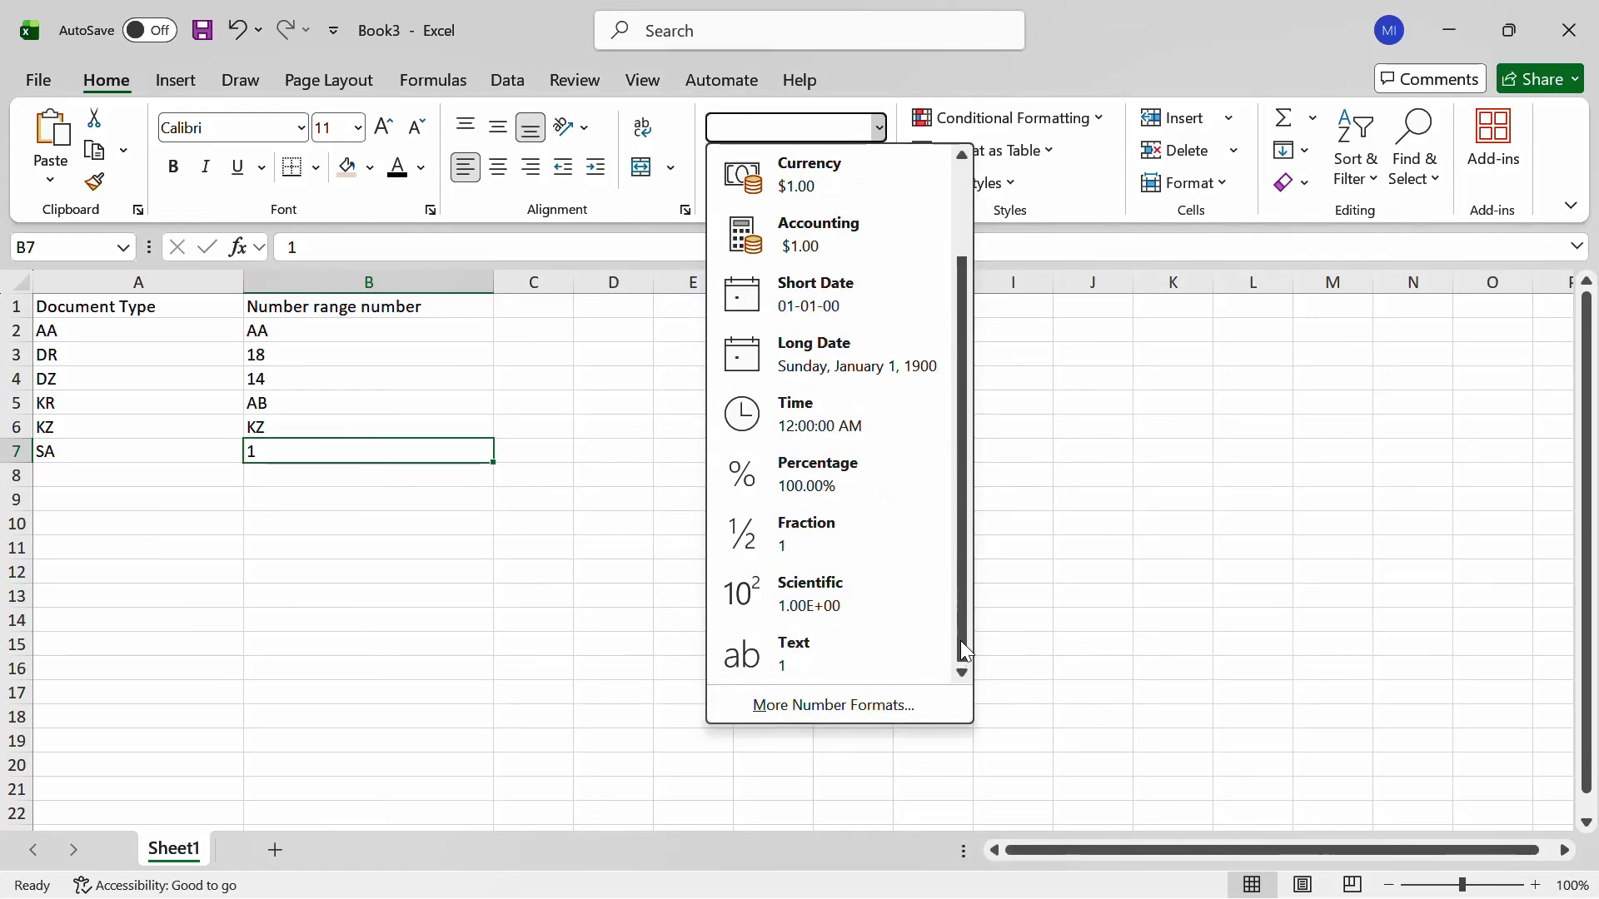
click(898, 683)
text(01)
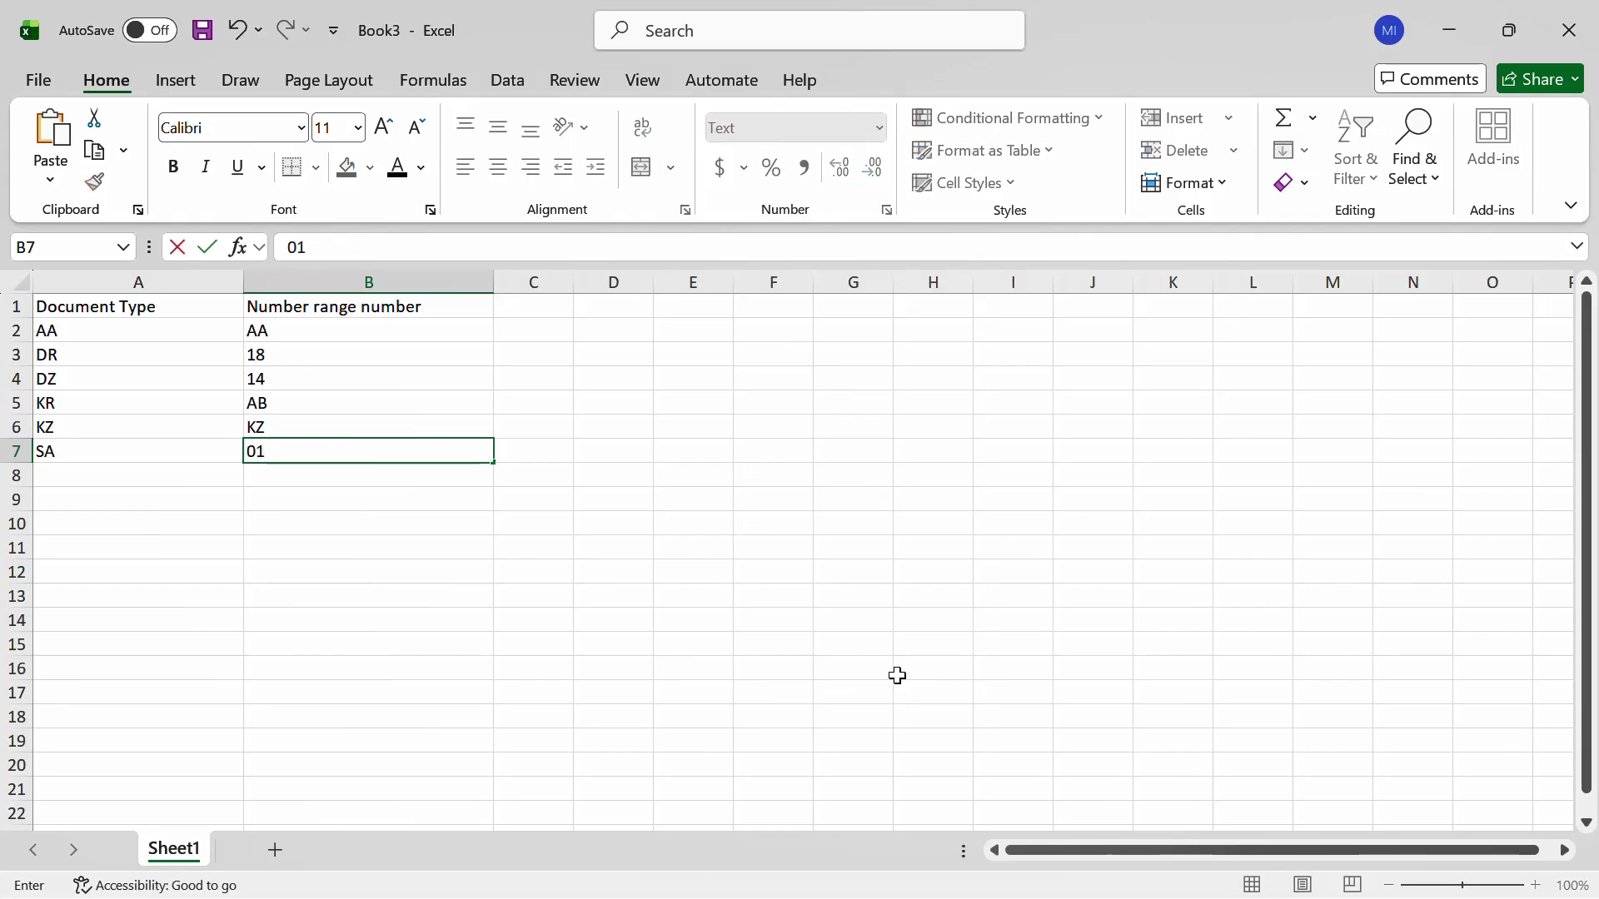
key(Return)
key(Up)
key(Left)
key(Down)
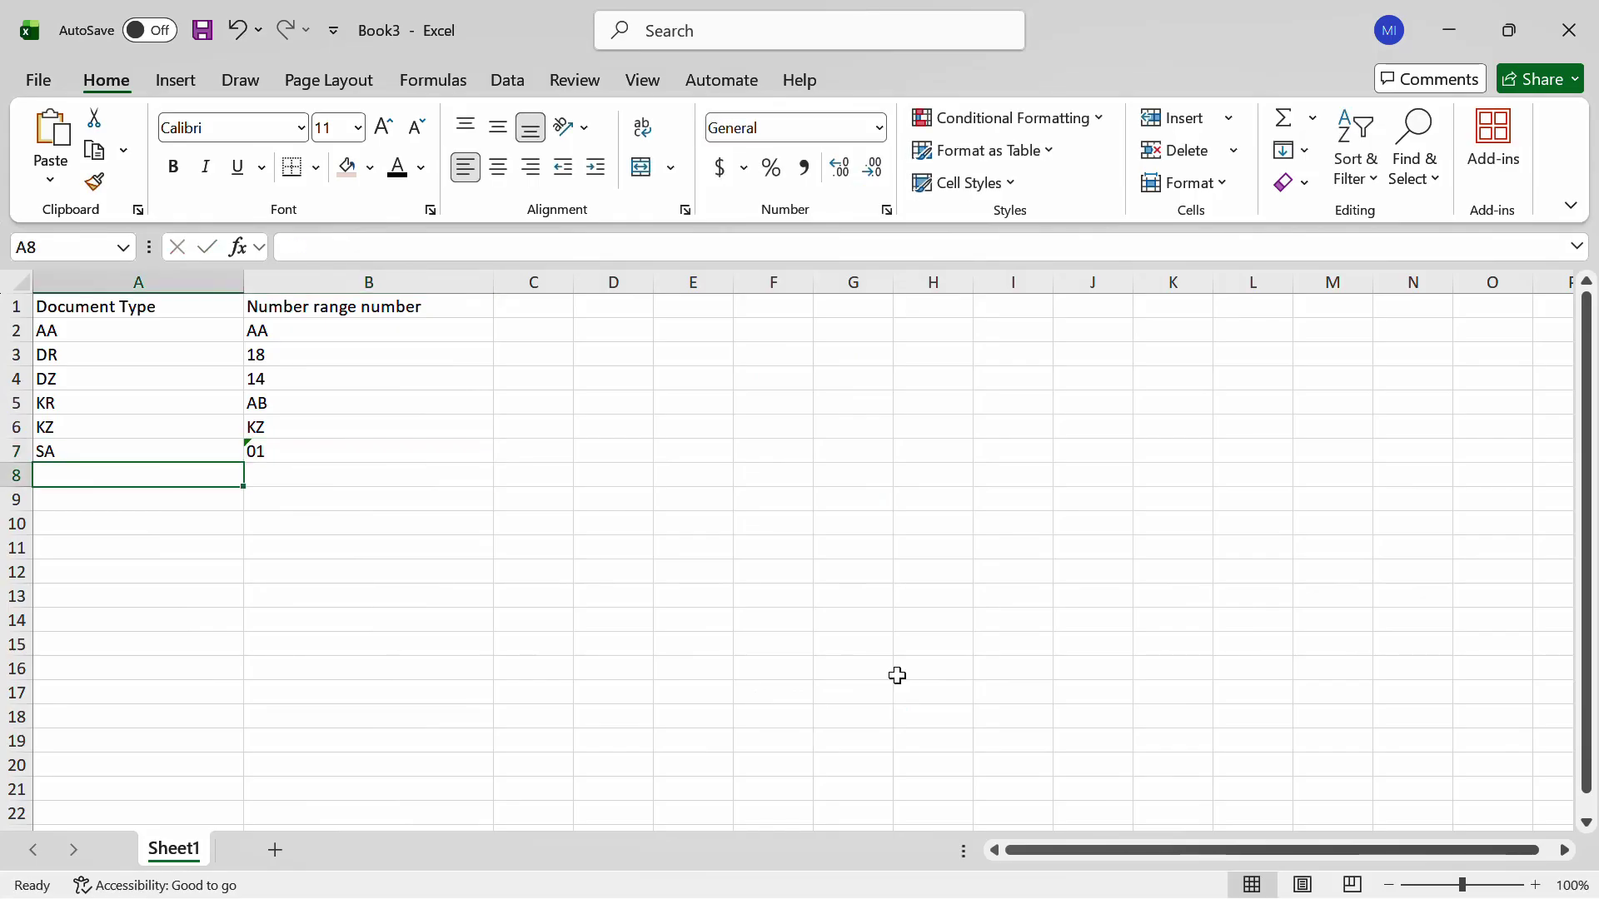
- Review the recorded document types in A2:A7 and their number range numbers in B2:B7
key(alt+Tab)
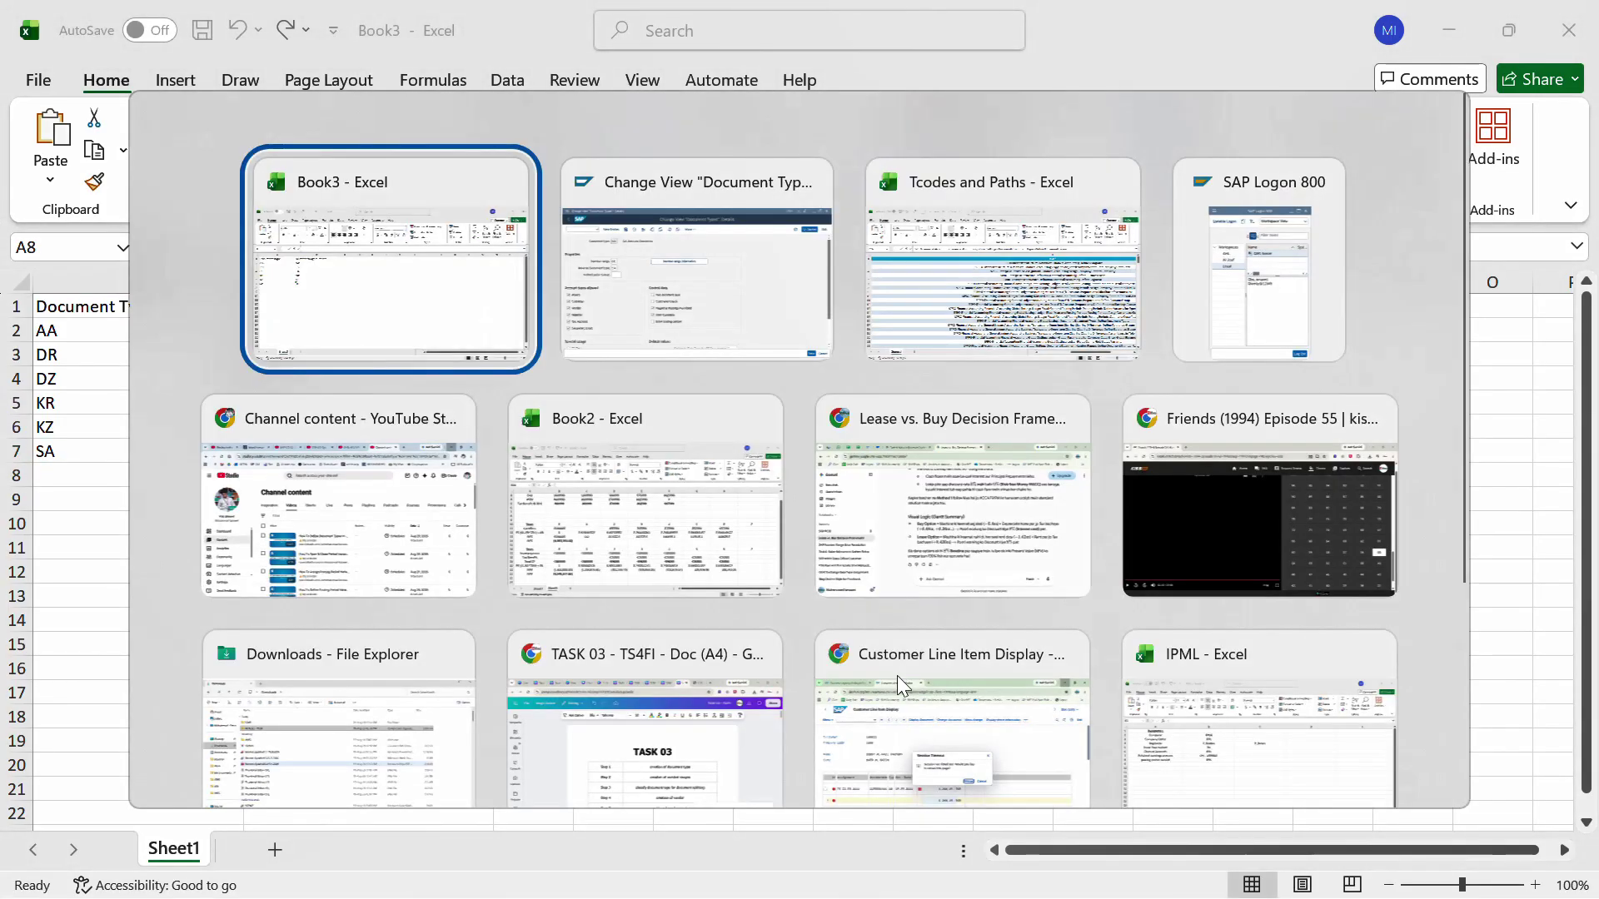
key(Up)
key(ctrl+shift+Up)
key(shift+Down)
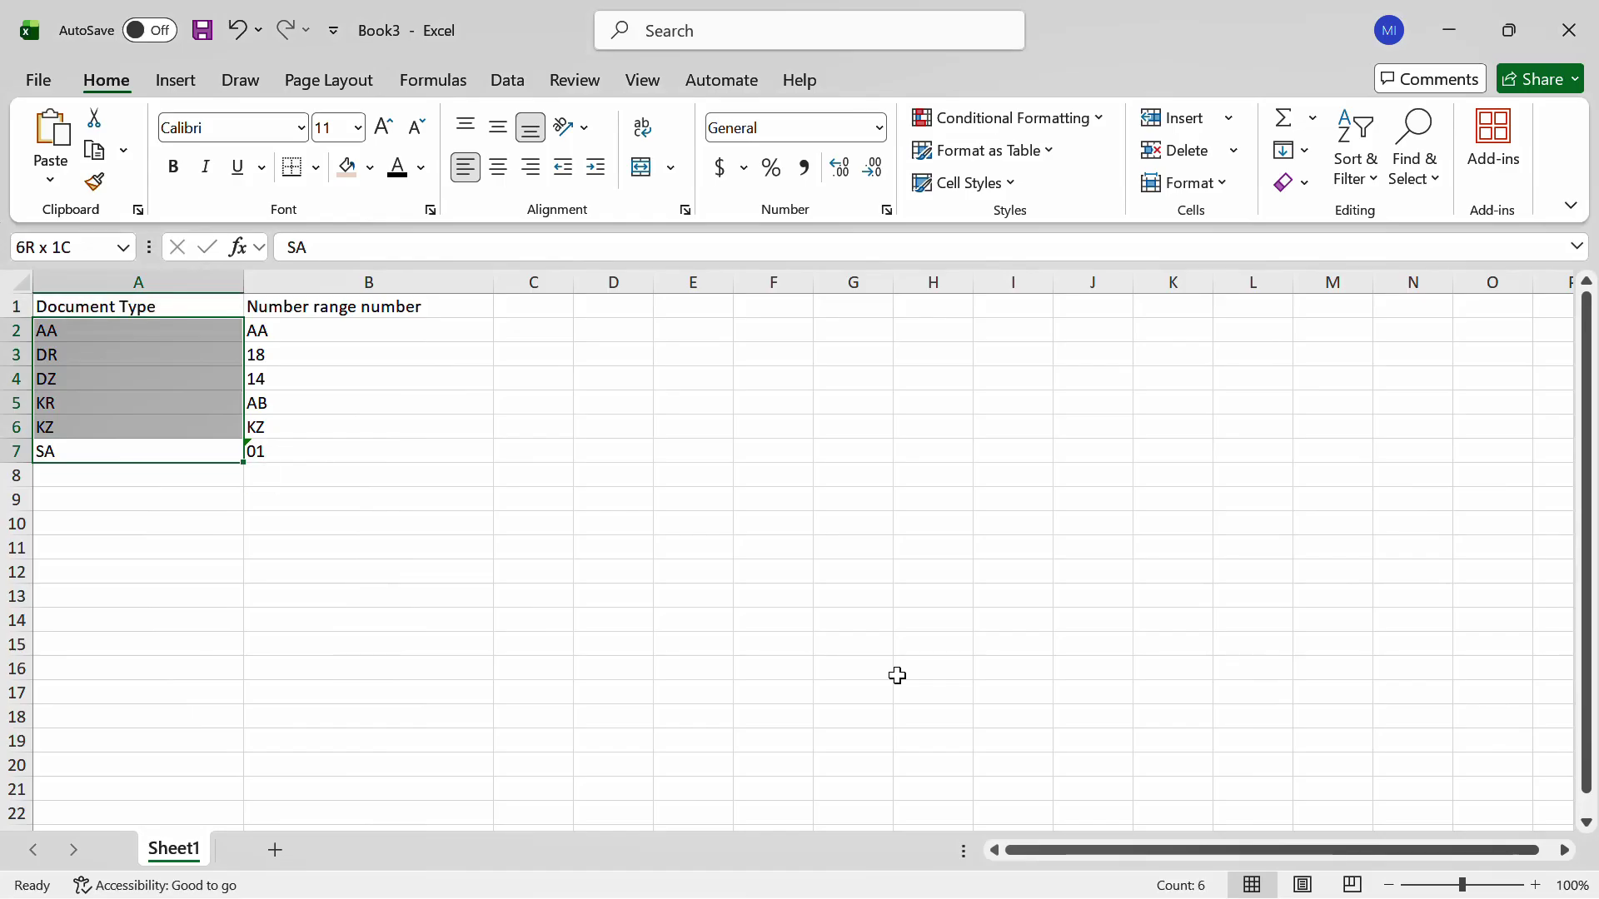
key(Right)
key(shift+Up)
key(shift+Up)
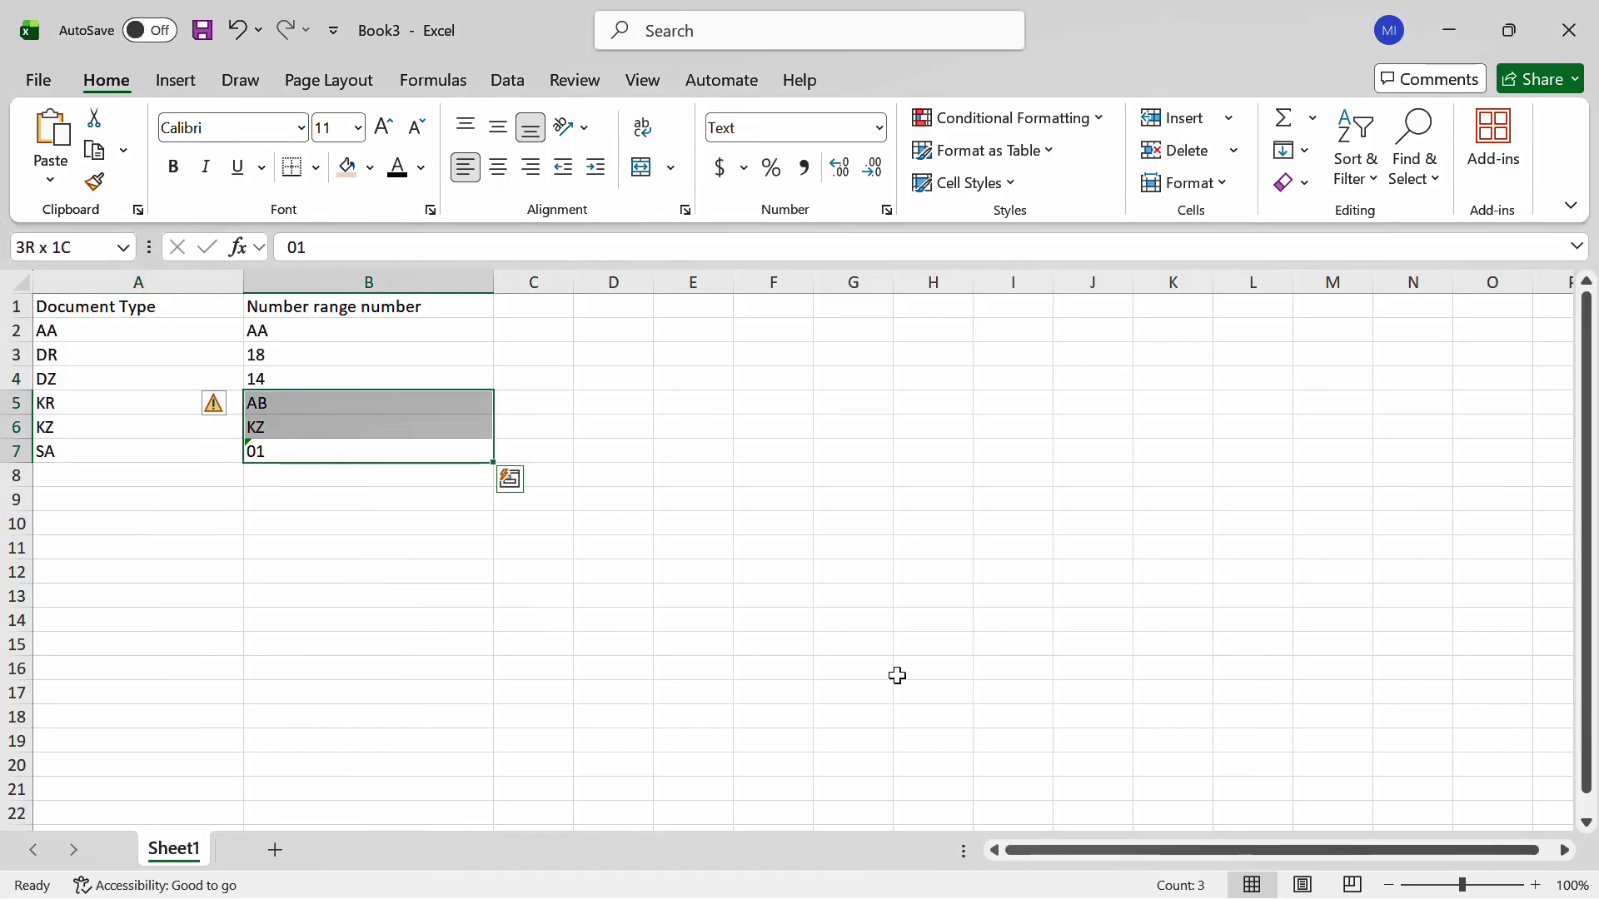
key(shift+Up)
key(shift+Up)
key(shift+Up)
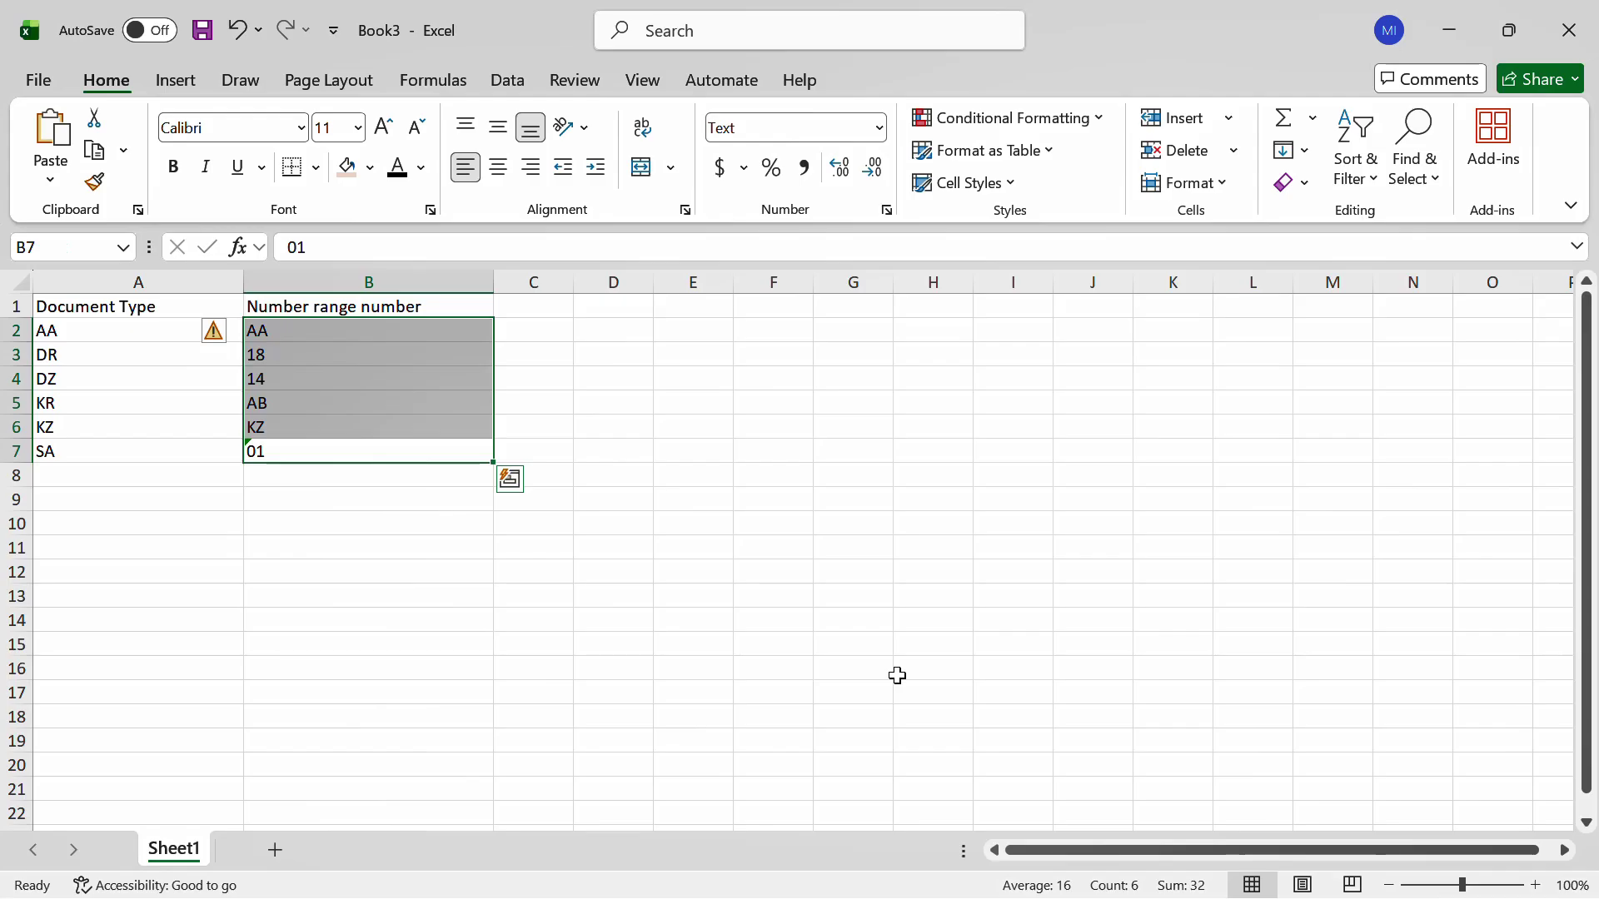
- Switch to SAP, return to the IMG structure, and reopen document type AA's details through Define Document Types
key(alt+Tab)
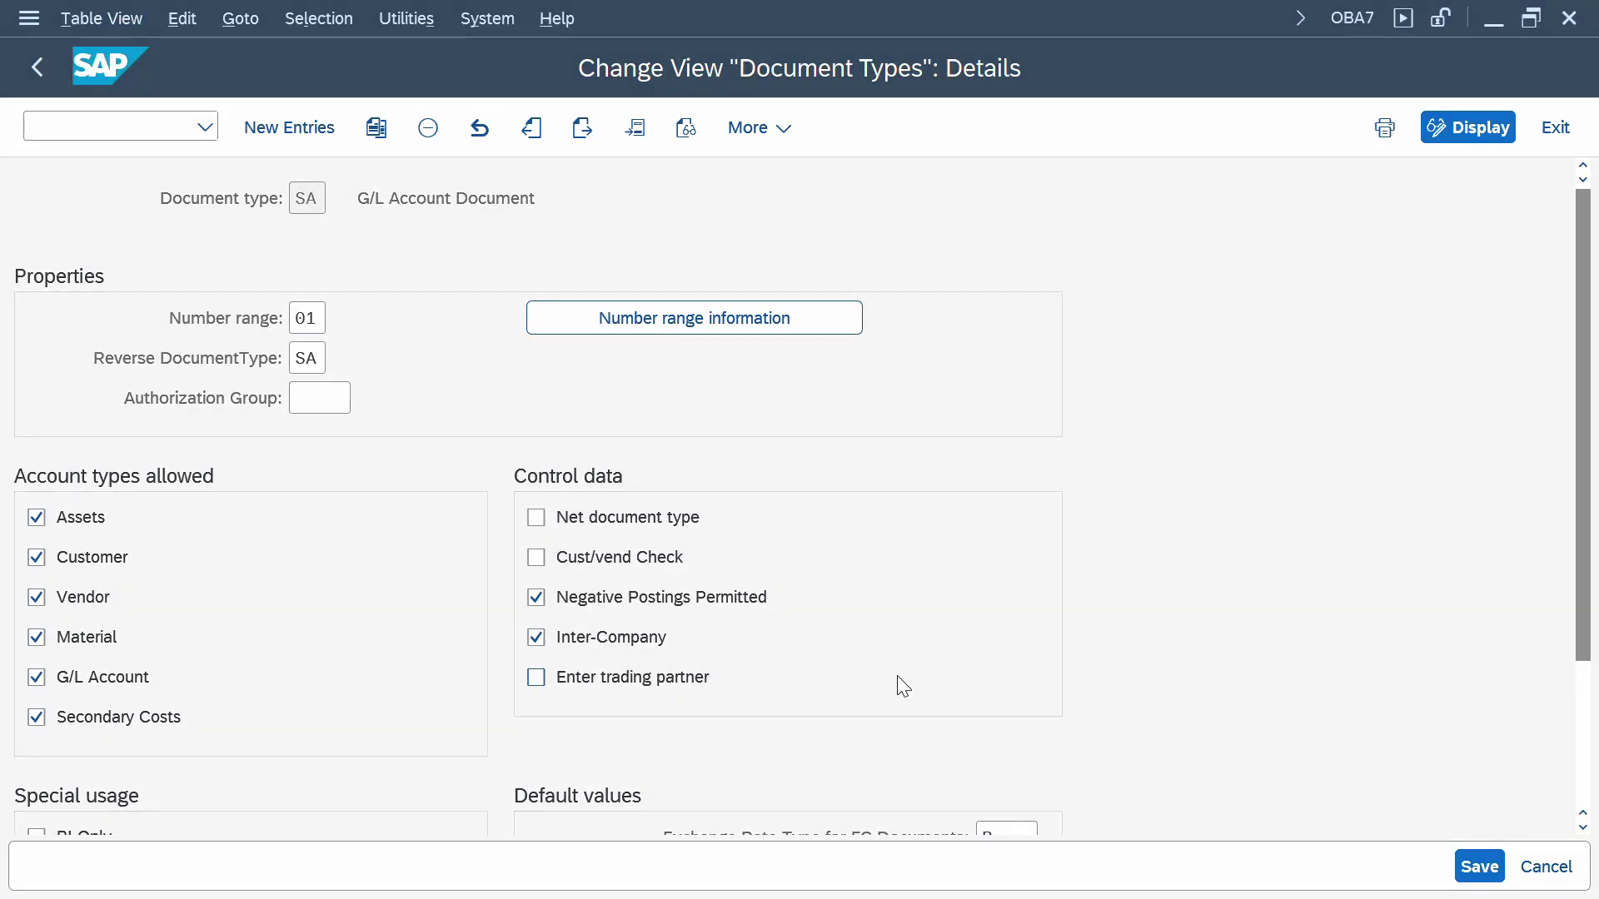
key(F3)
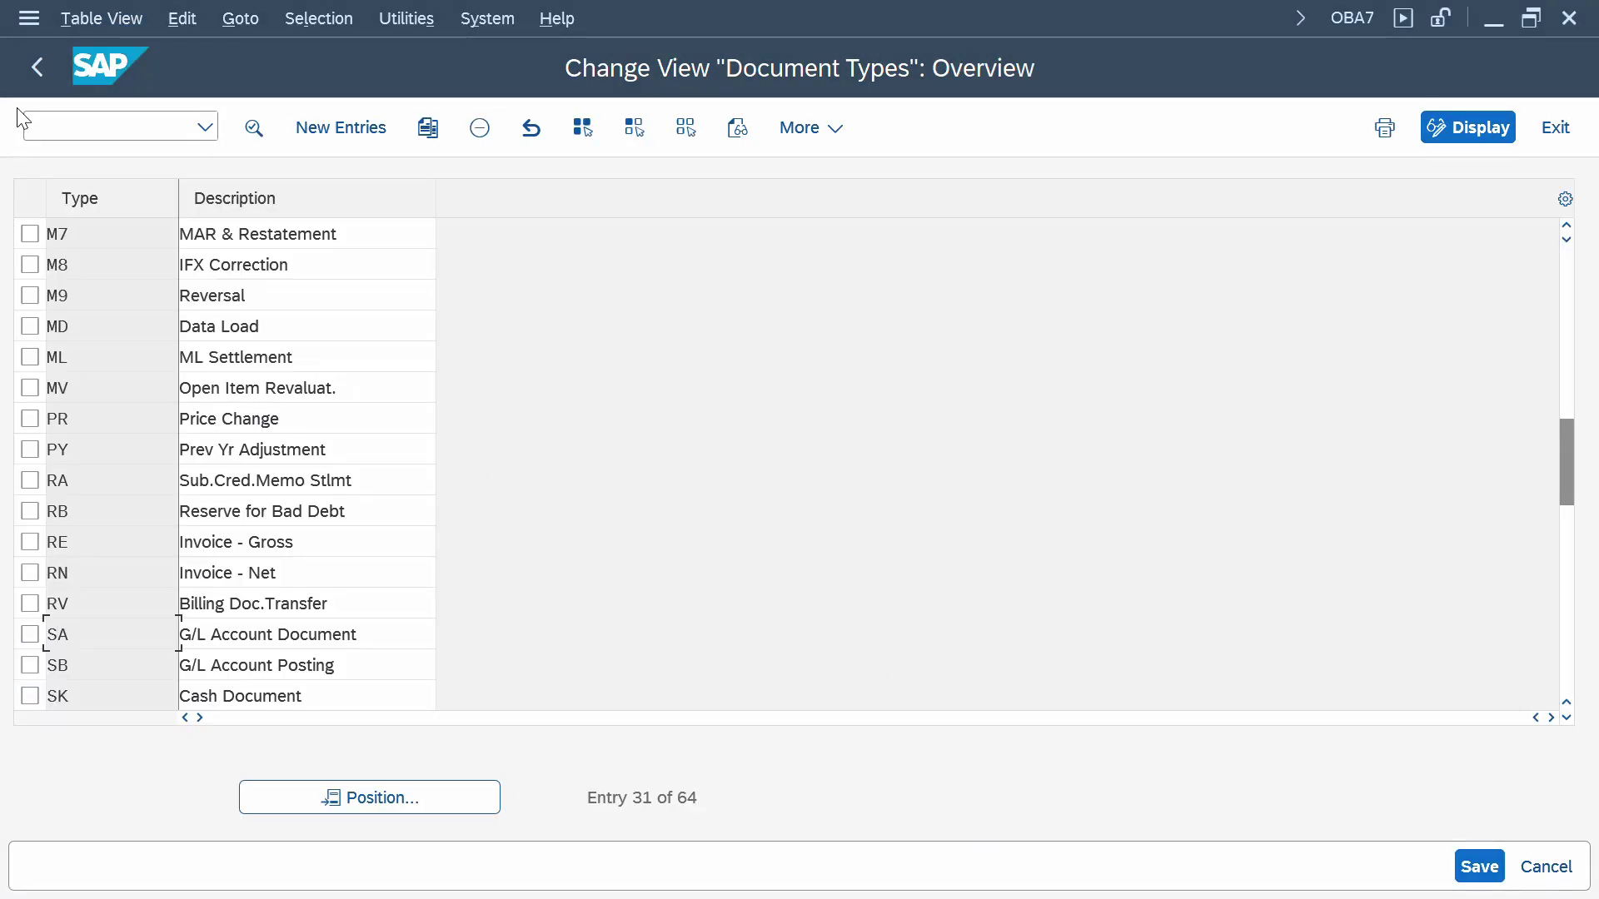
click(35, 80)
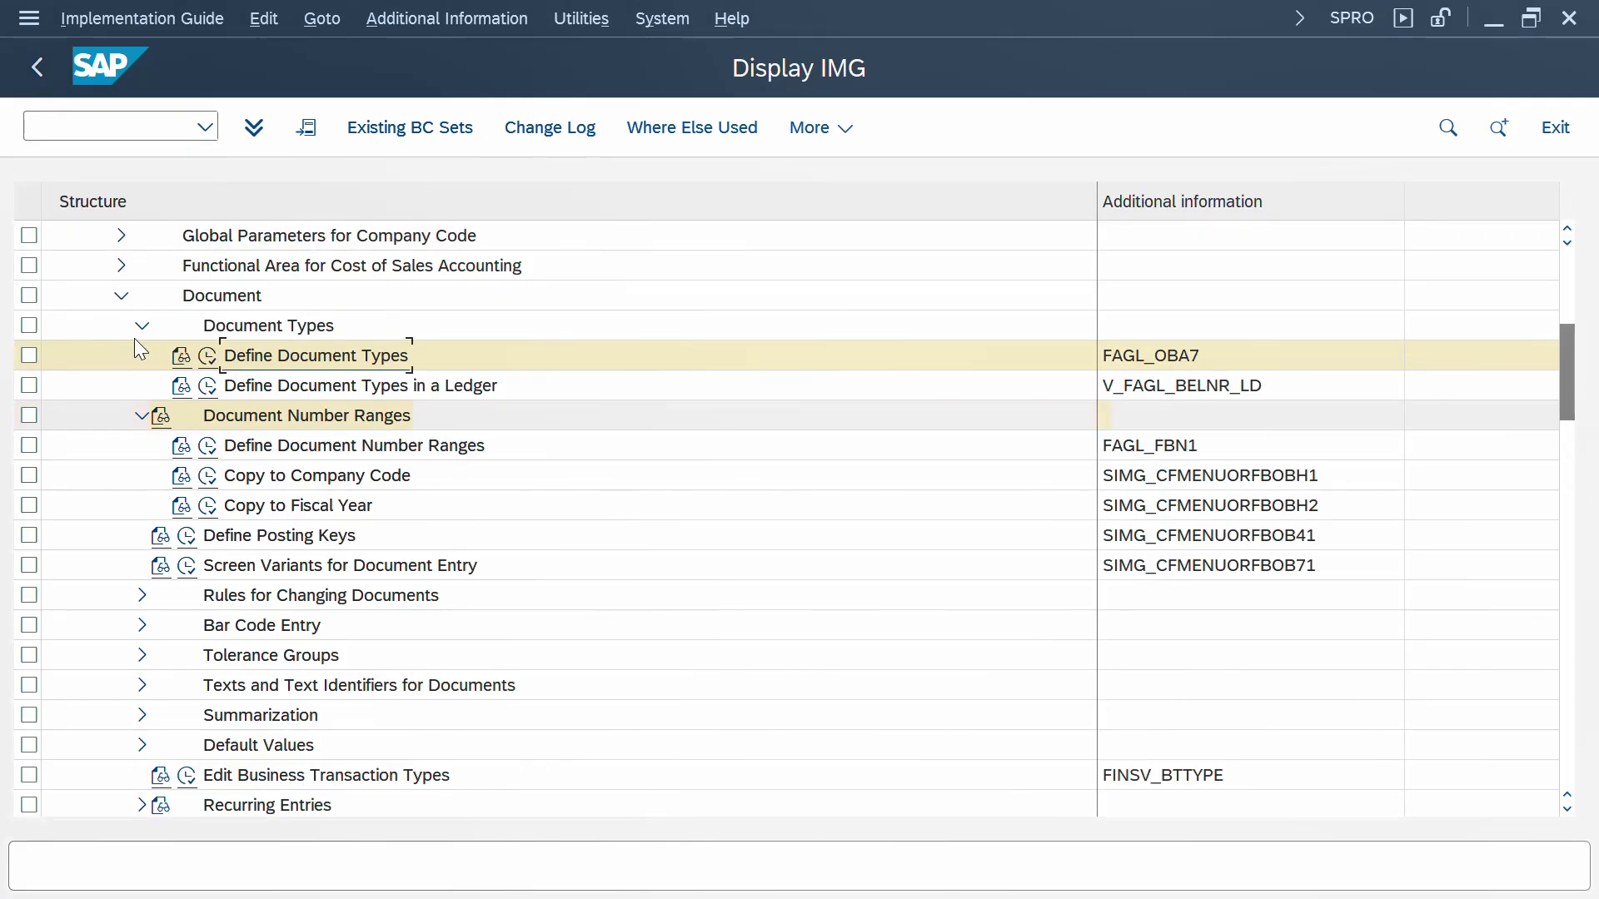
click(207, 358)
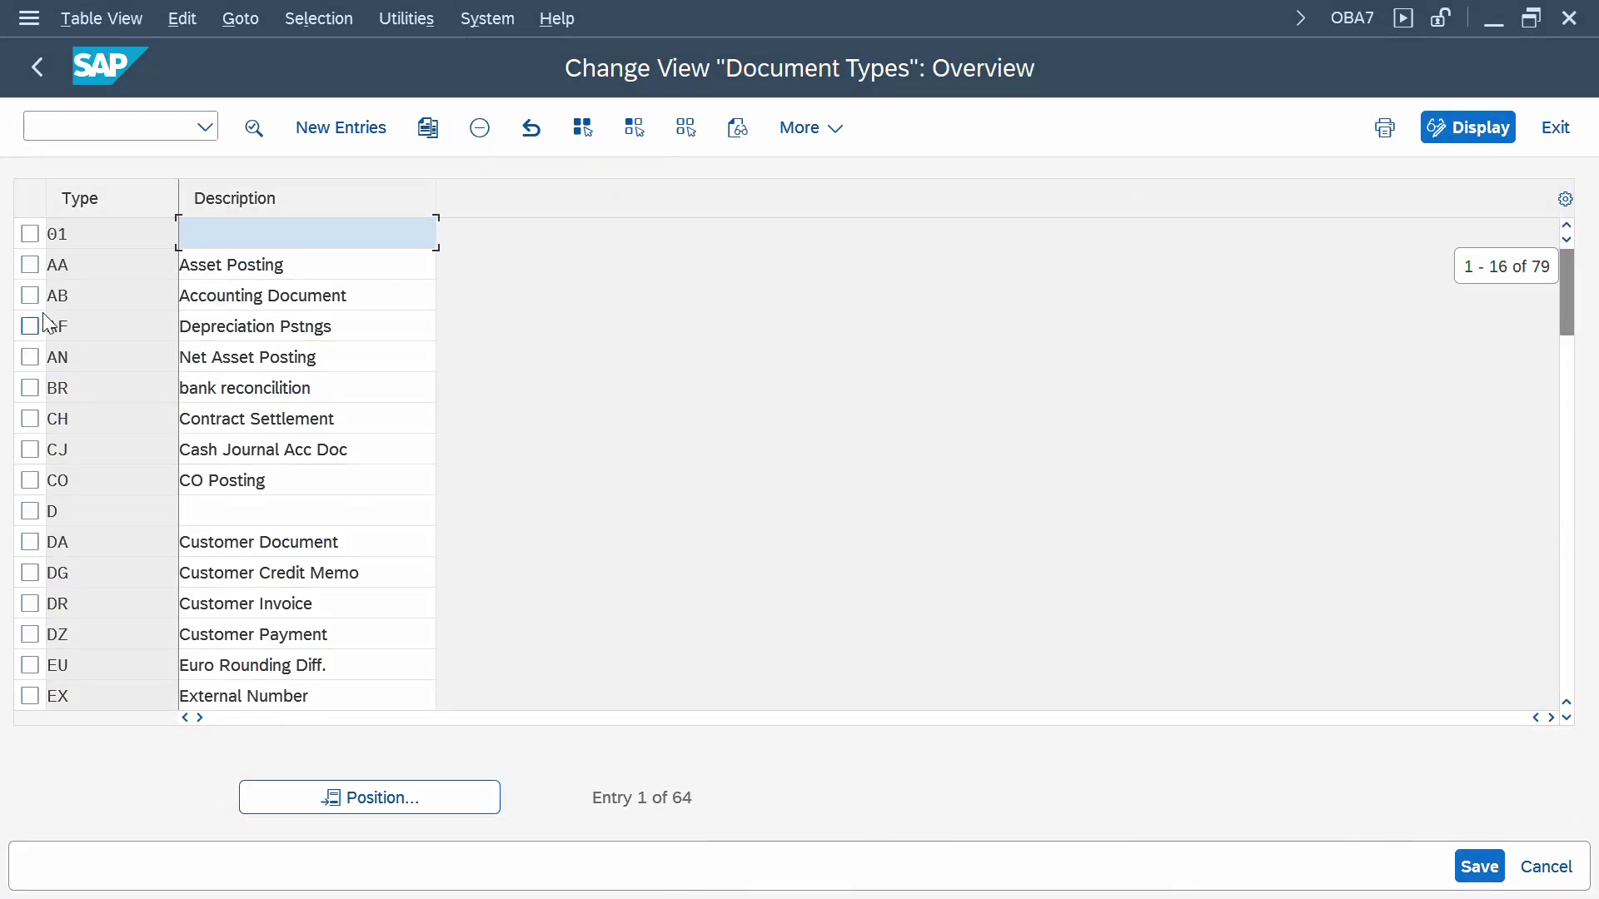
double_click(52, 260)
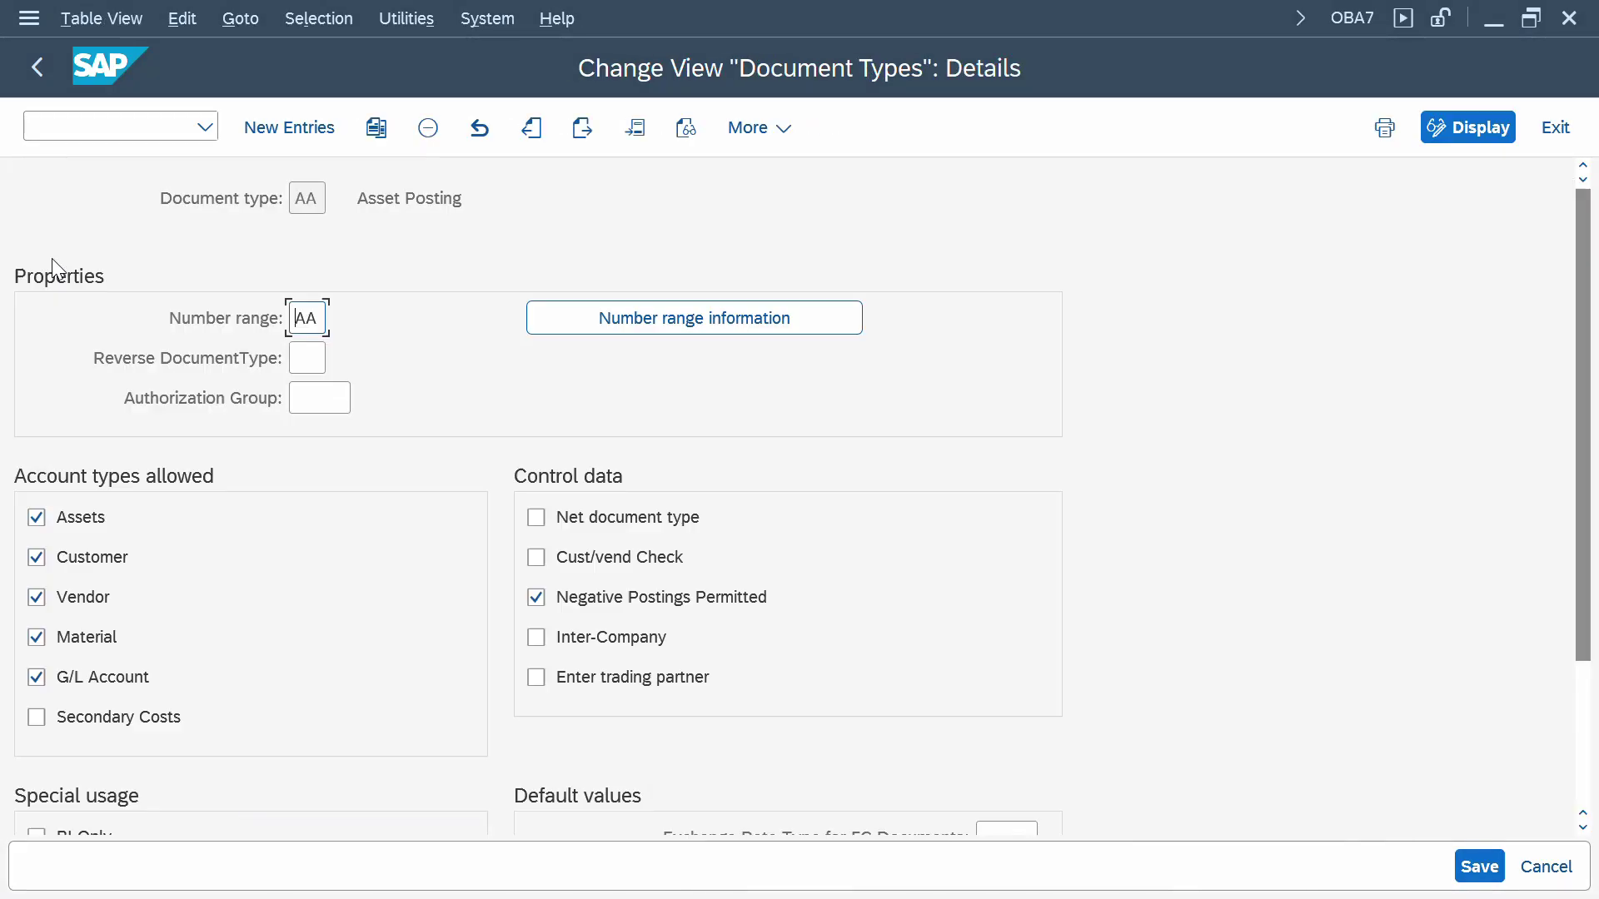
- Go to AA's number range information and open the intervals of company code IPPL for editing
click(599, 322)
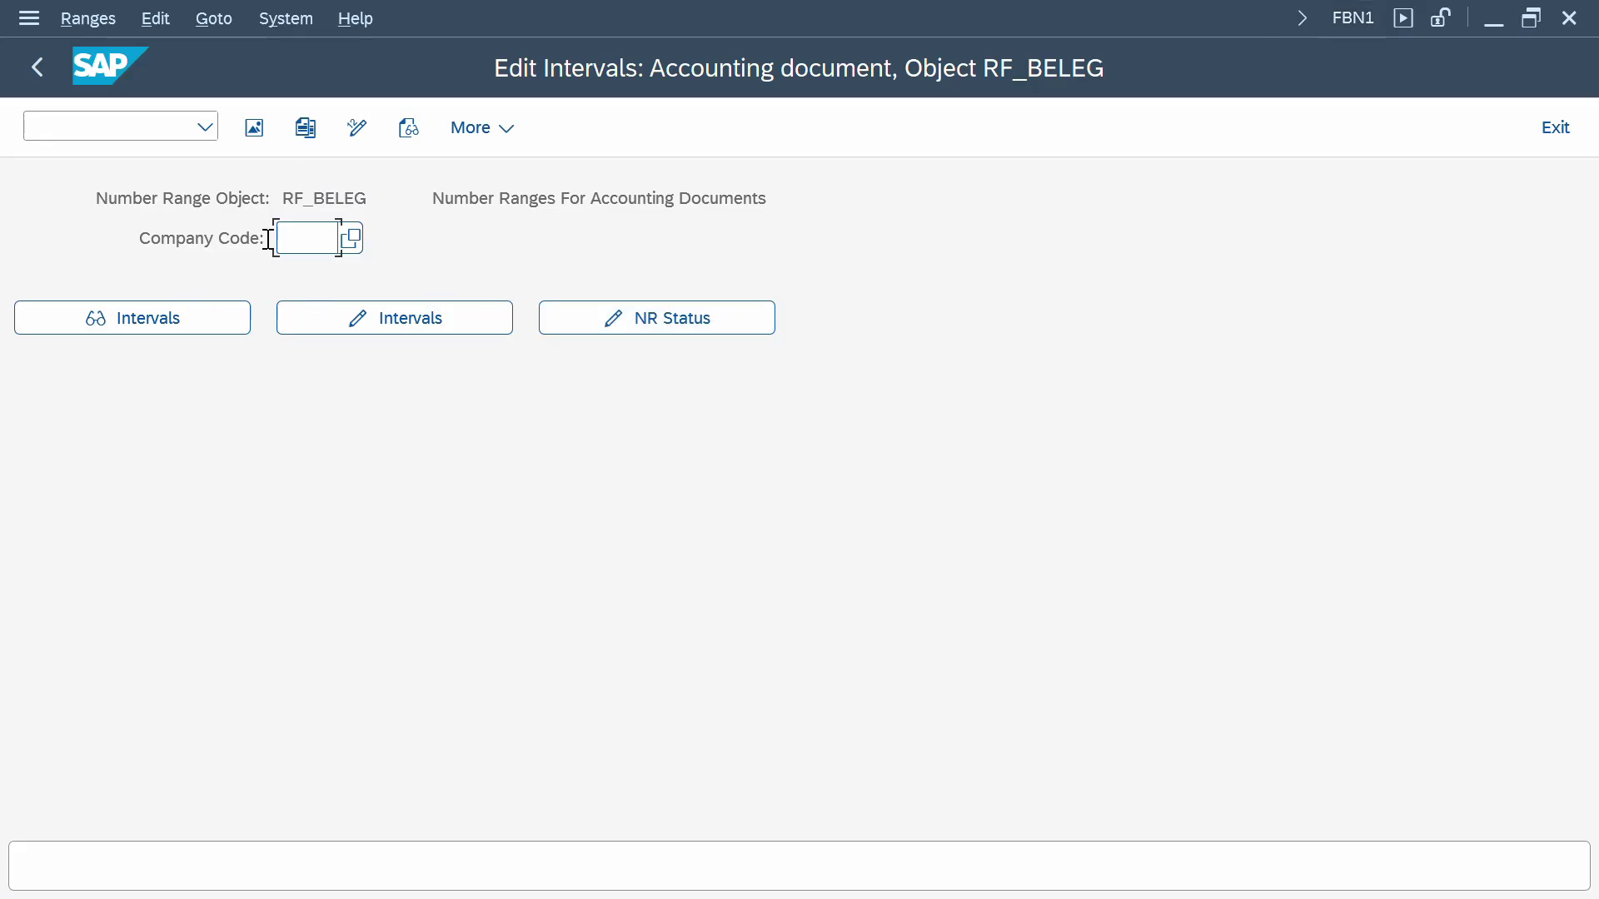
text(IPPL)
click(326, 315)
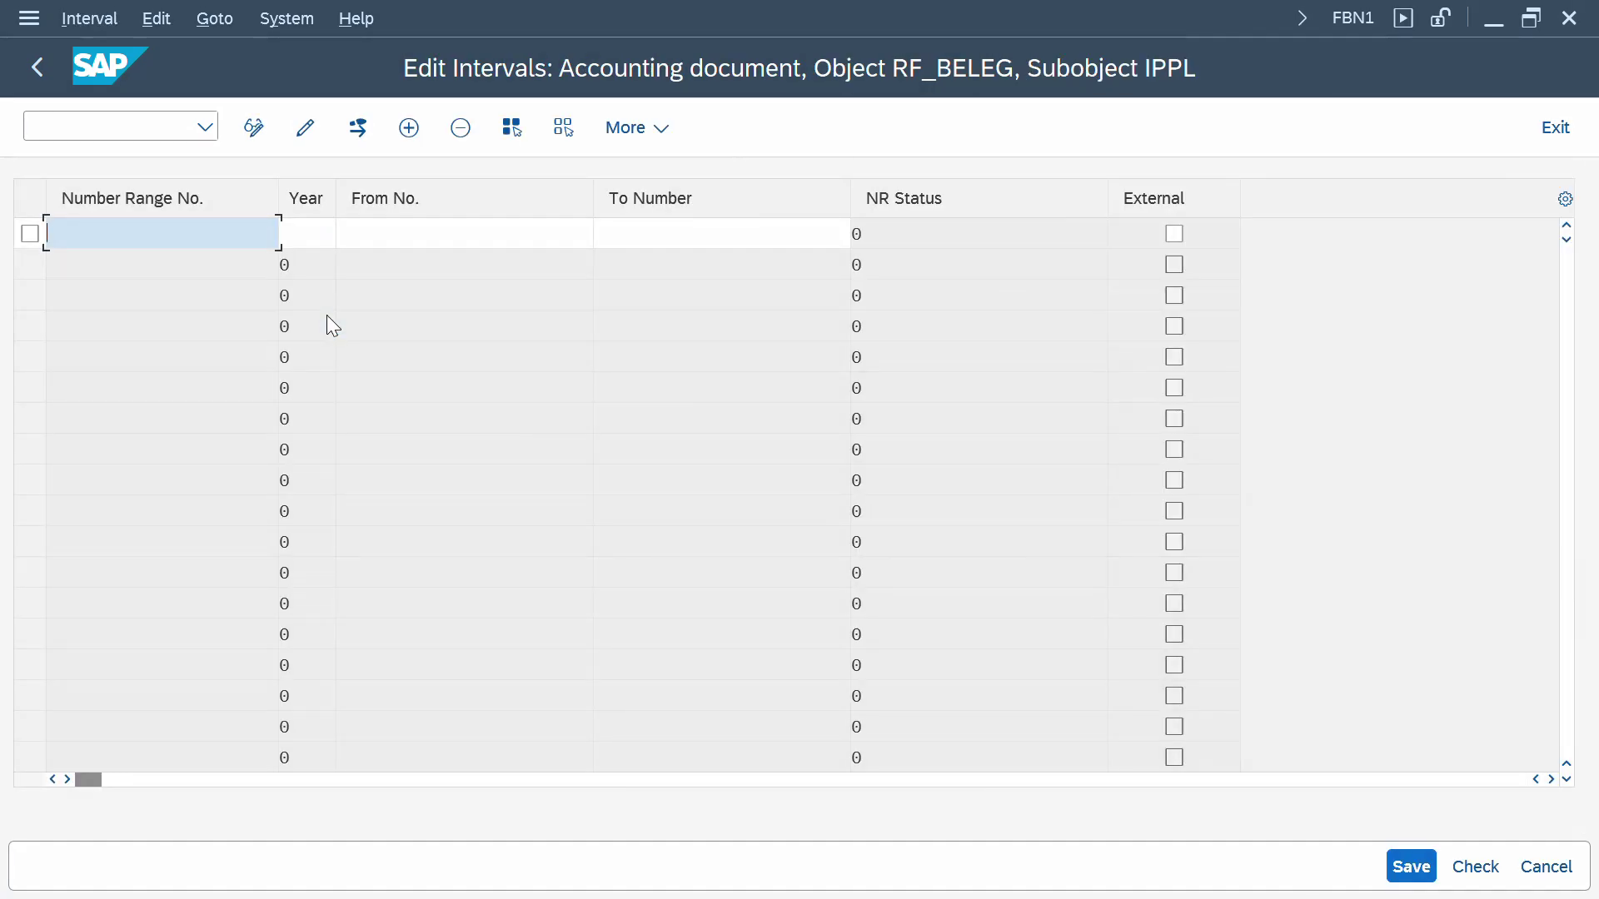
- Check the Excel list, return to SAP, and enter number range AA with year 2026 in the first interval row
key(alt+Tab)
key(alt+Tab)
text(AA)
key(Tab)
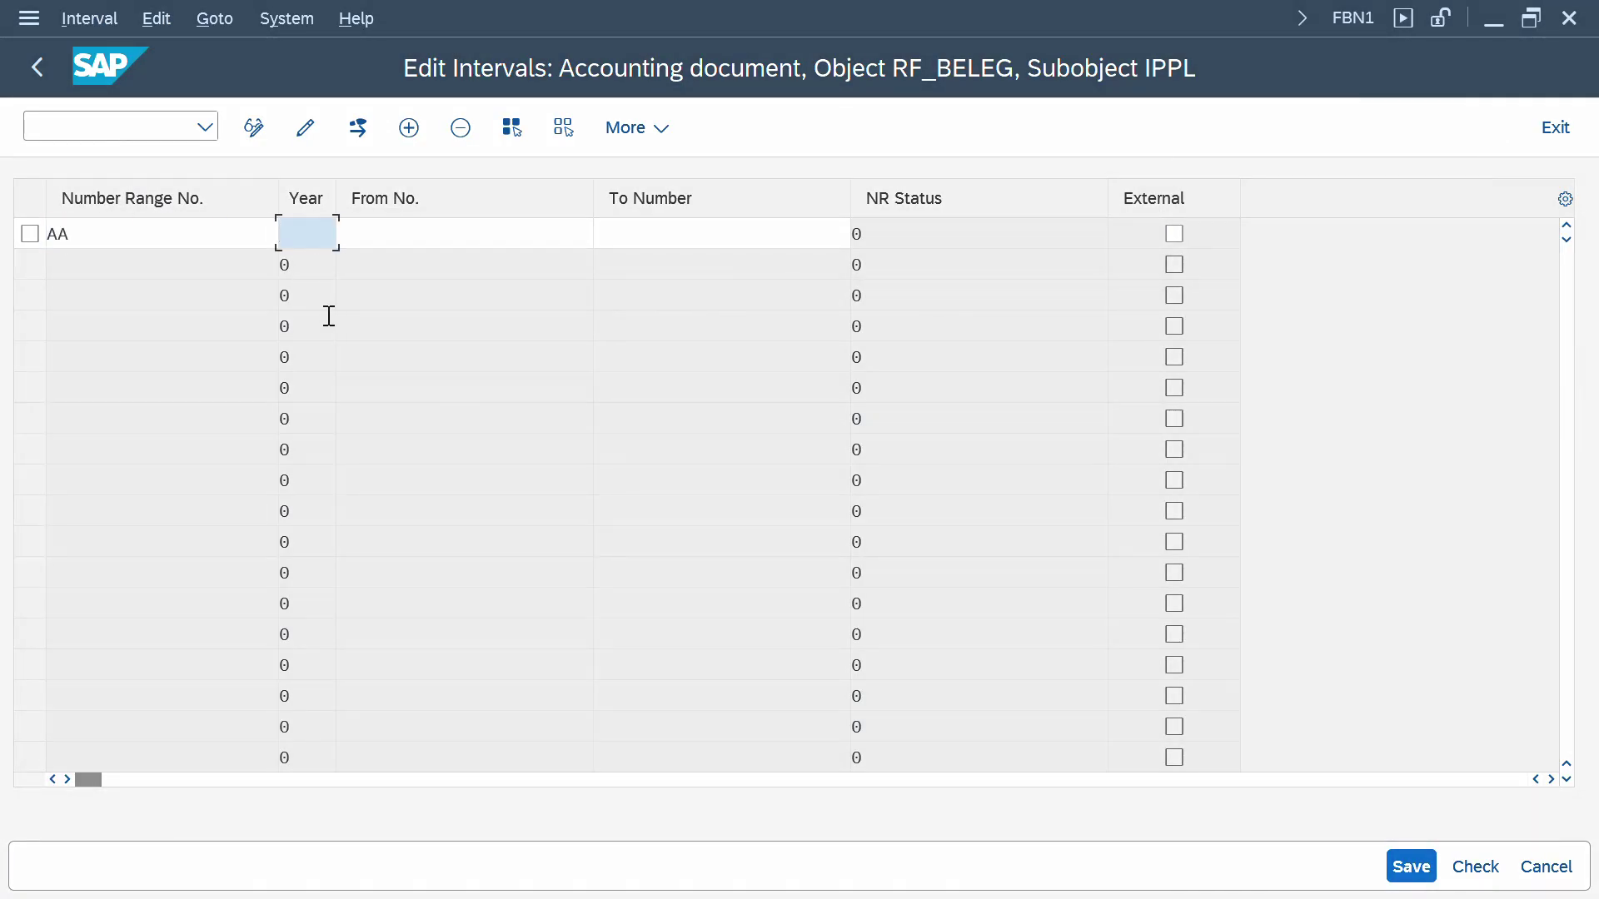
text(9999)
key(shift+Home)
key(BackSpace)
text(2026)
key(Tab)
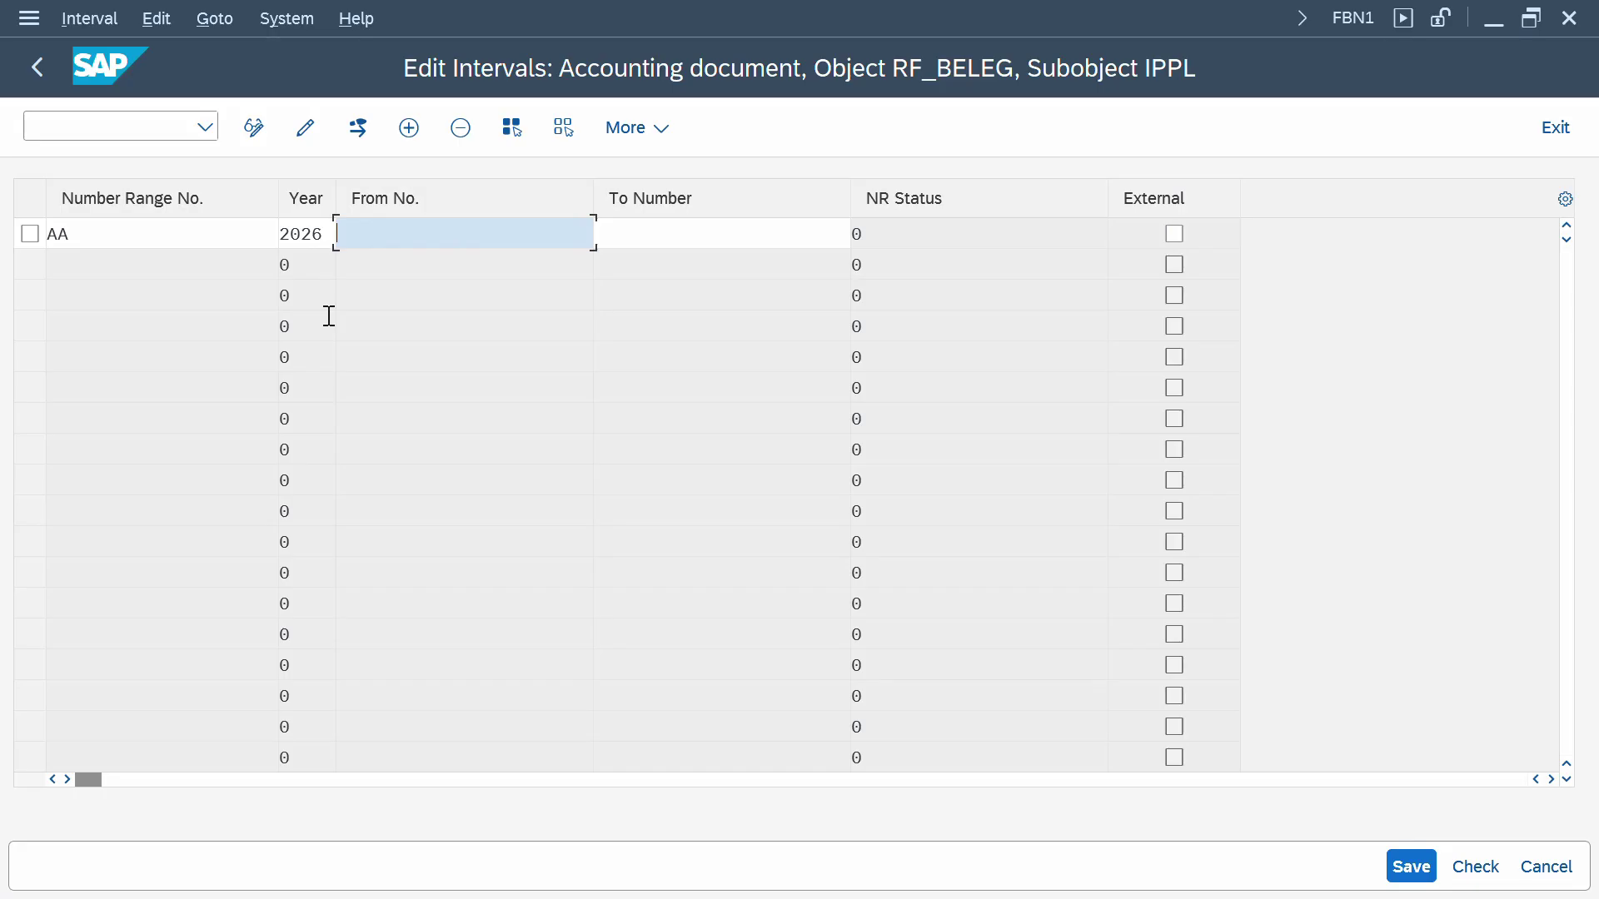
- Set the AA interval's number range from 1 to 100000
text(1)
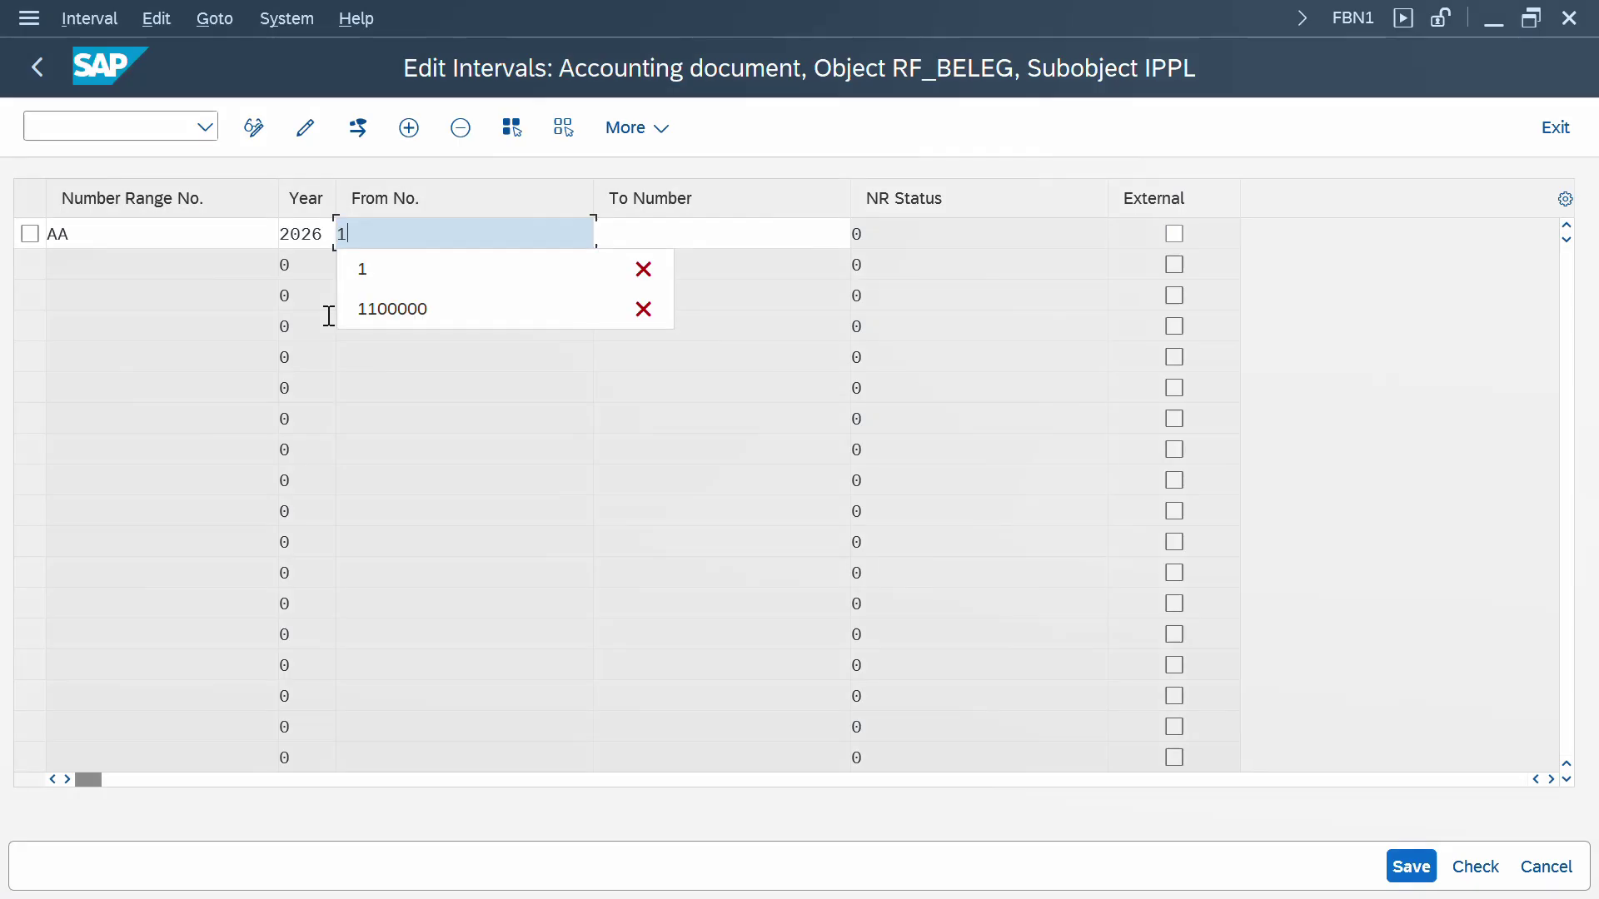
key(Return)
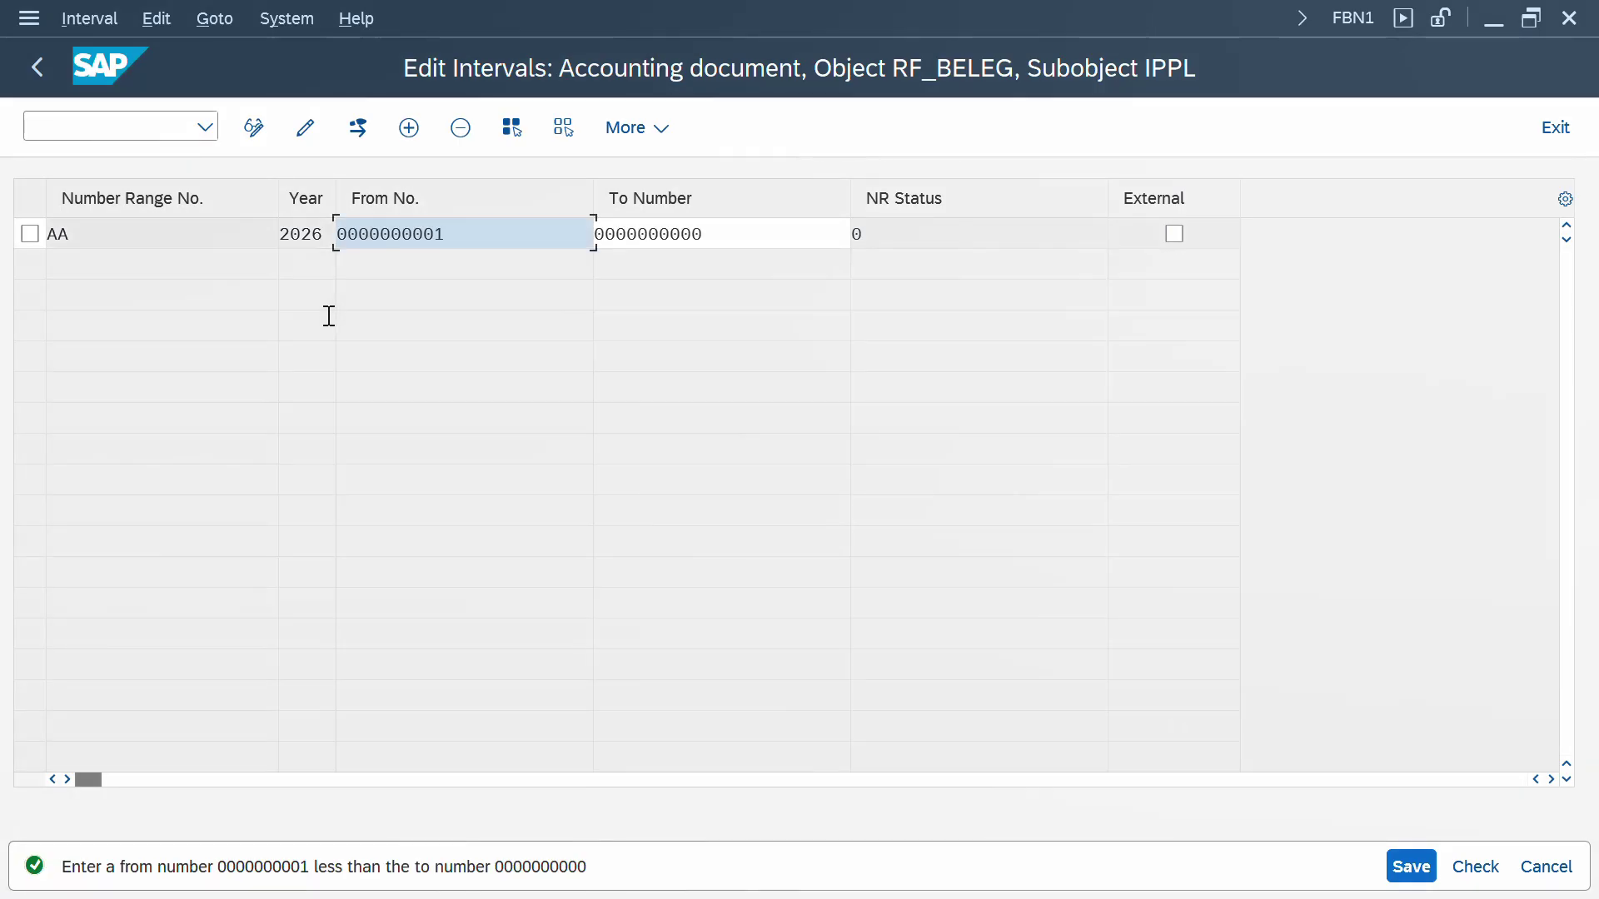
click(659, 236)
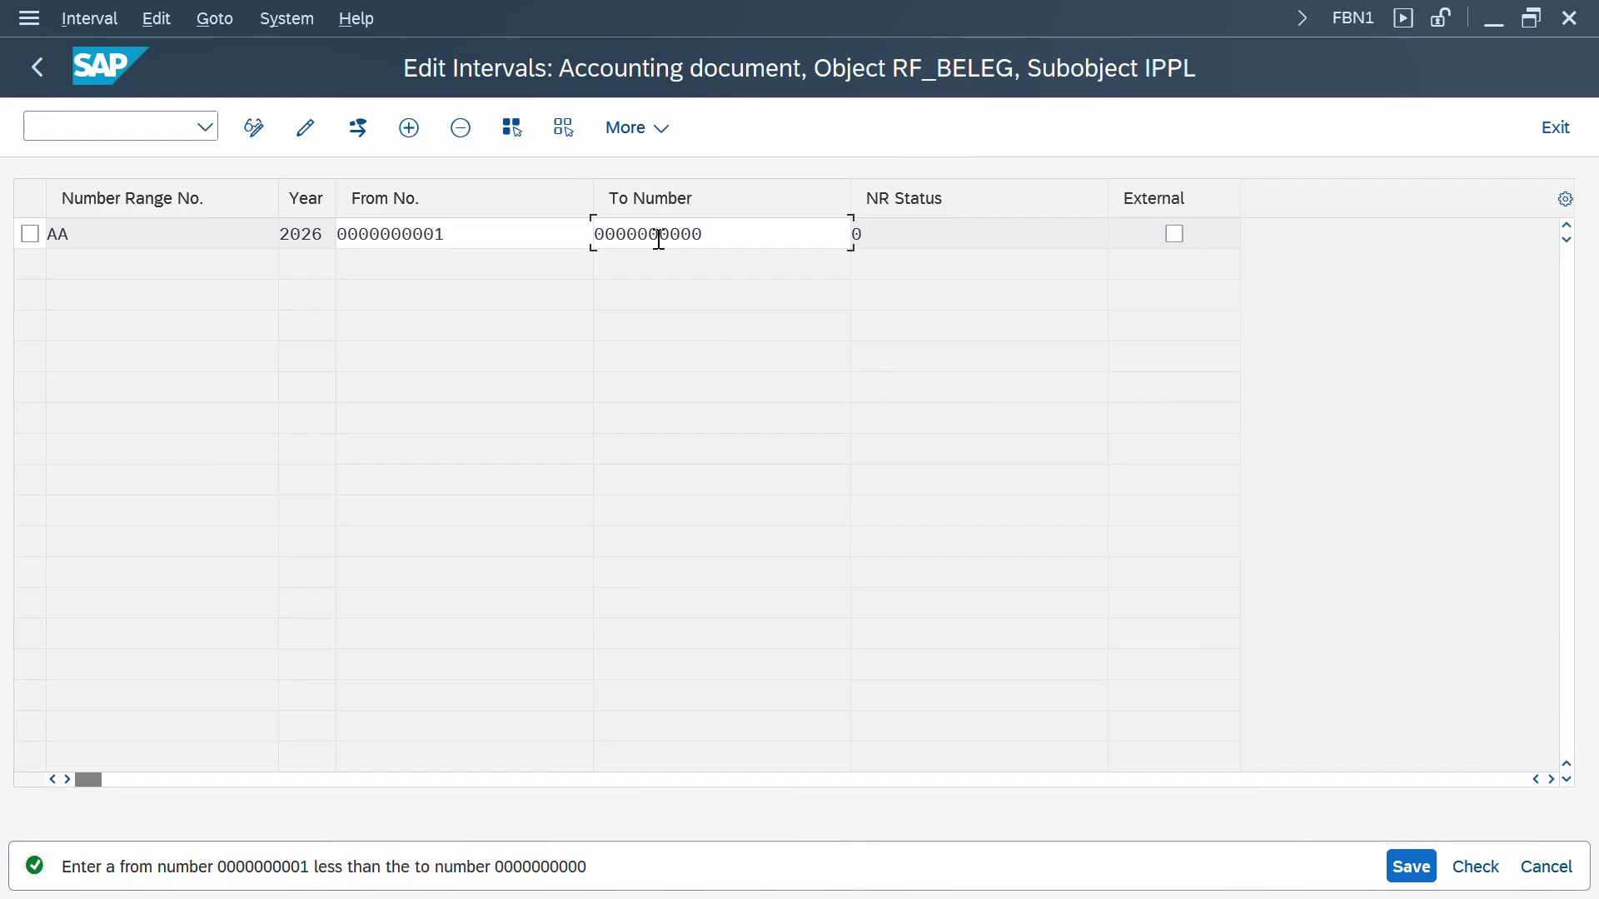
double_click(658, 236)
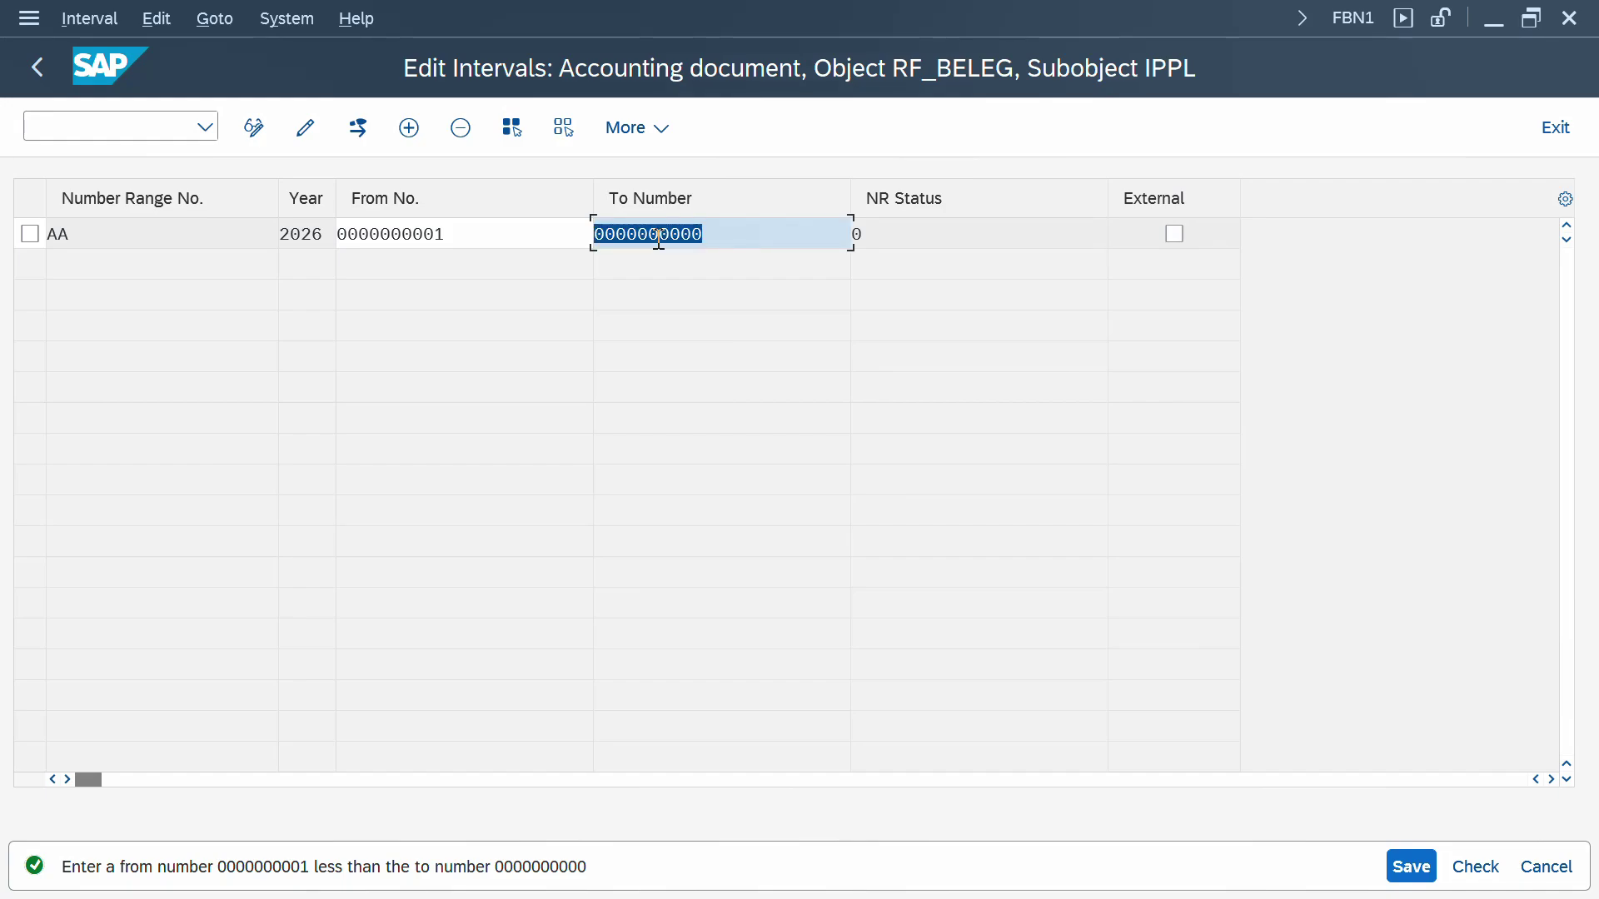
key(BackSpace)
text(1)
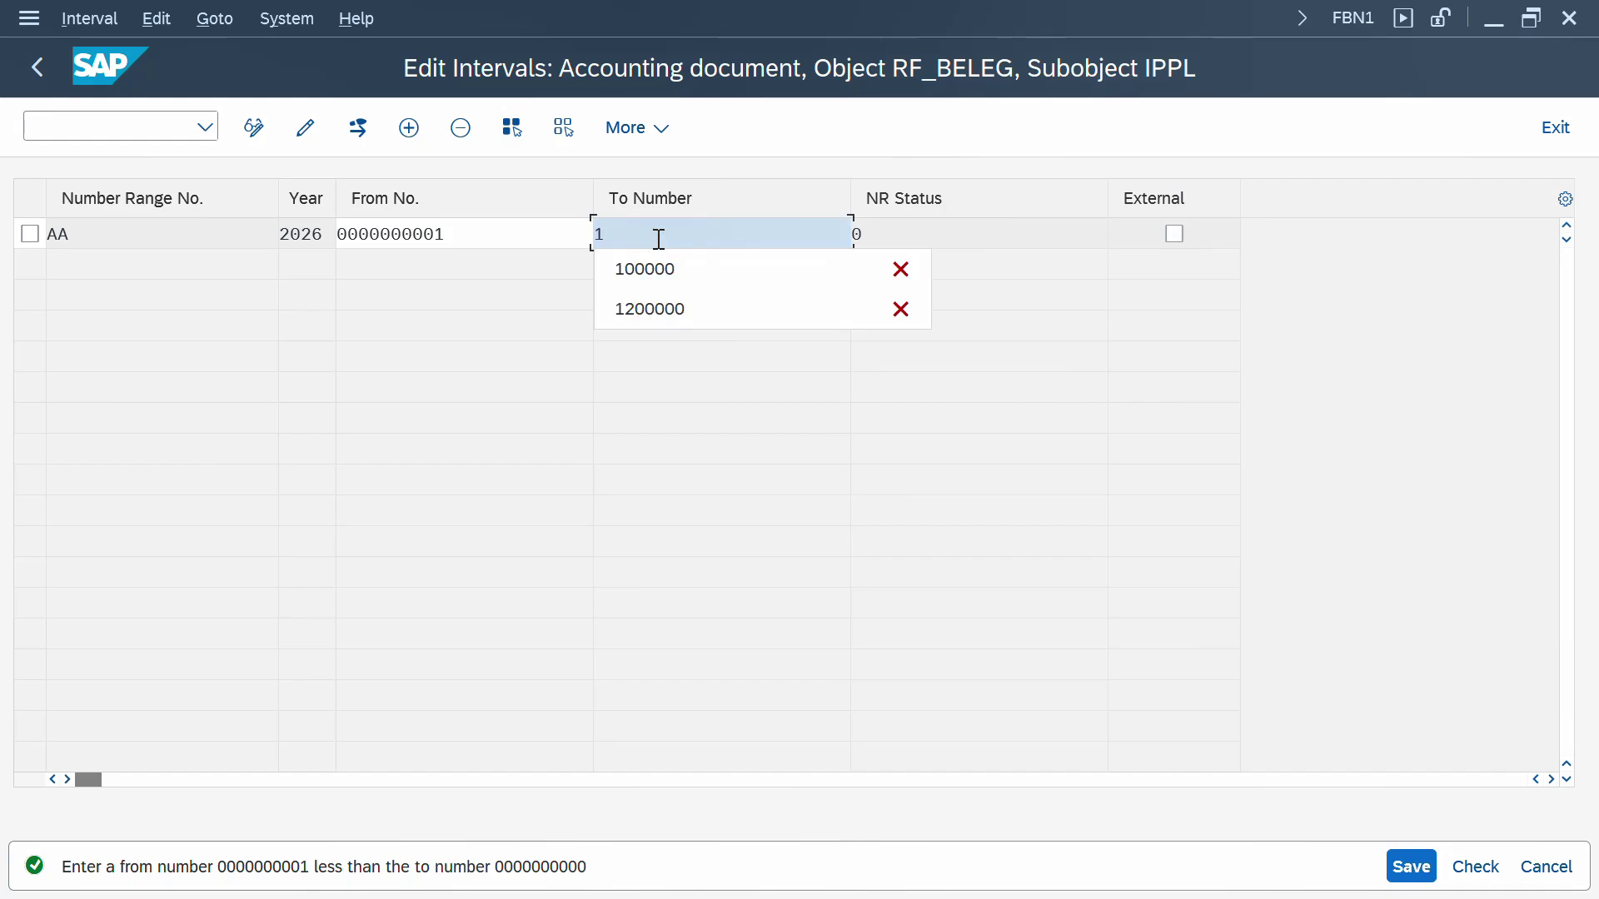
click(656, 268)
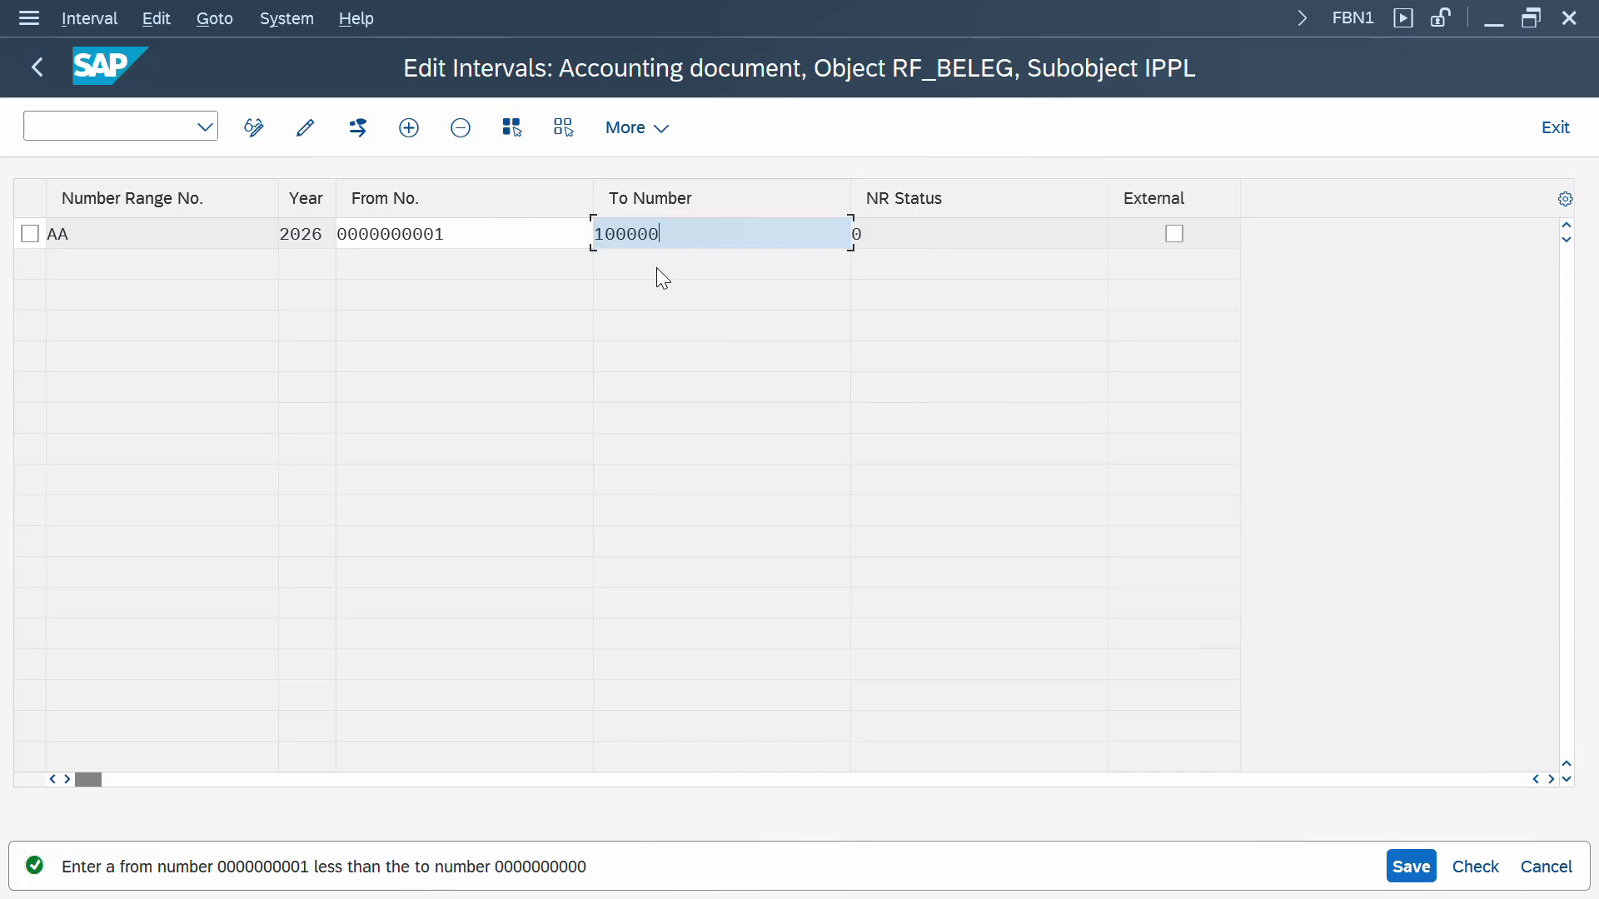
key(Return)
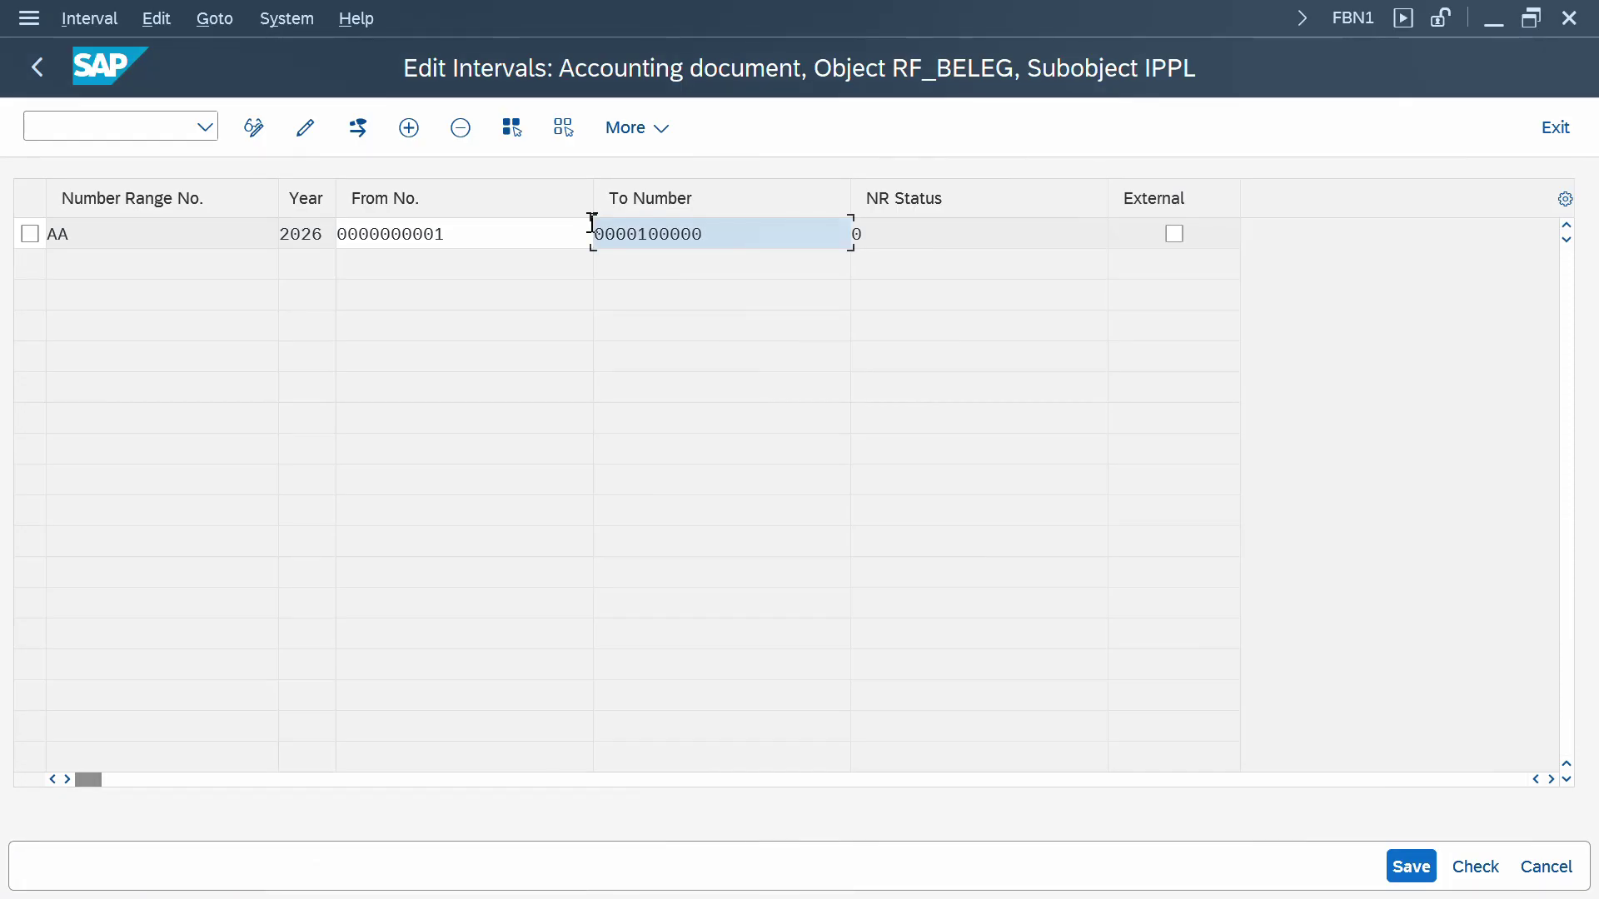
- Insert a new interval row, look up document type DR's number range number in Excel, and return to SAP
click(408, 129)
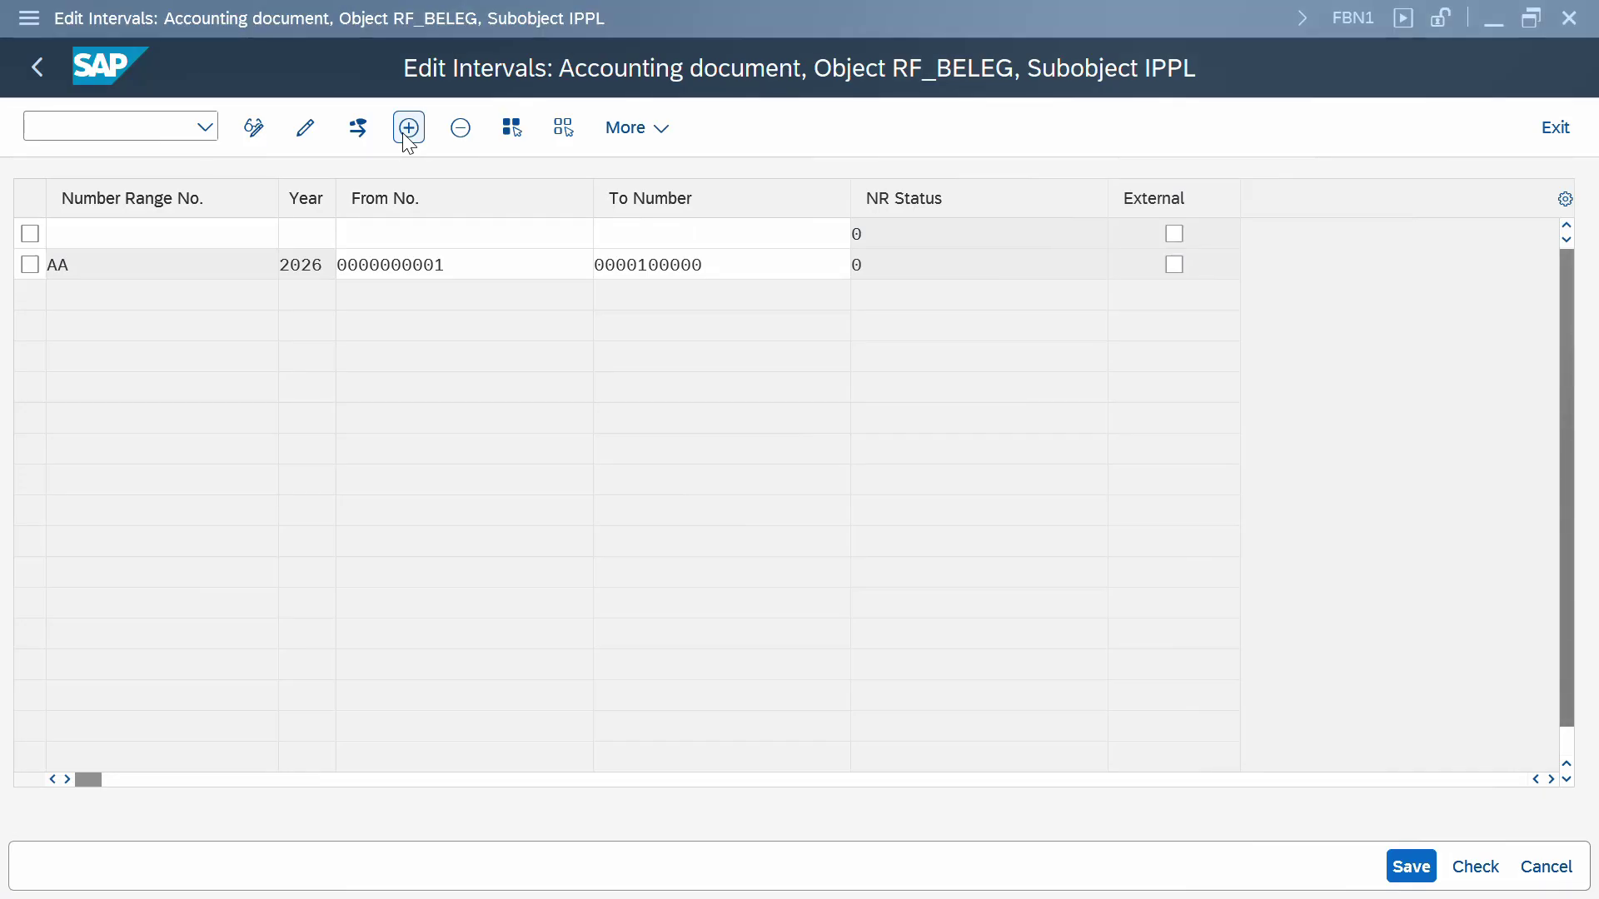
key(super+Tab)
key(Escape)
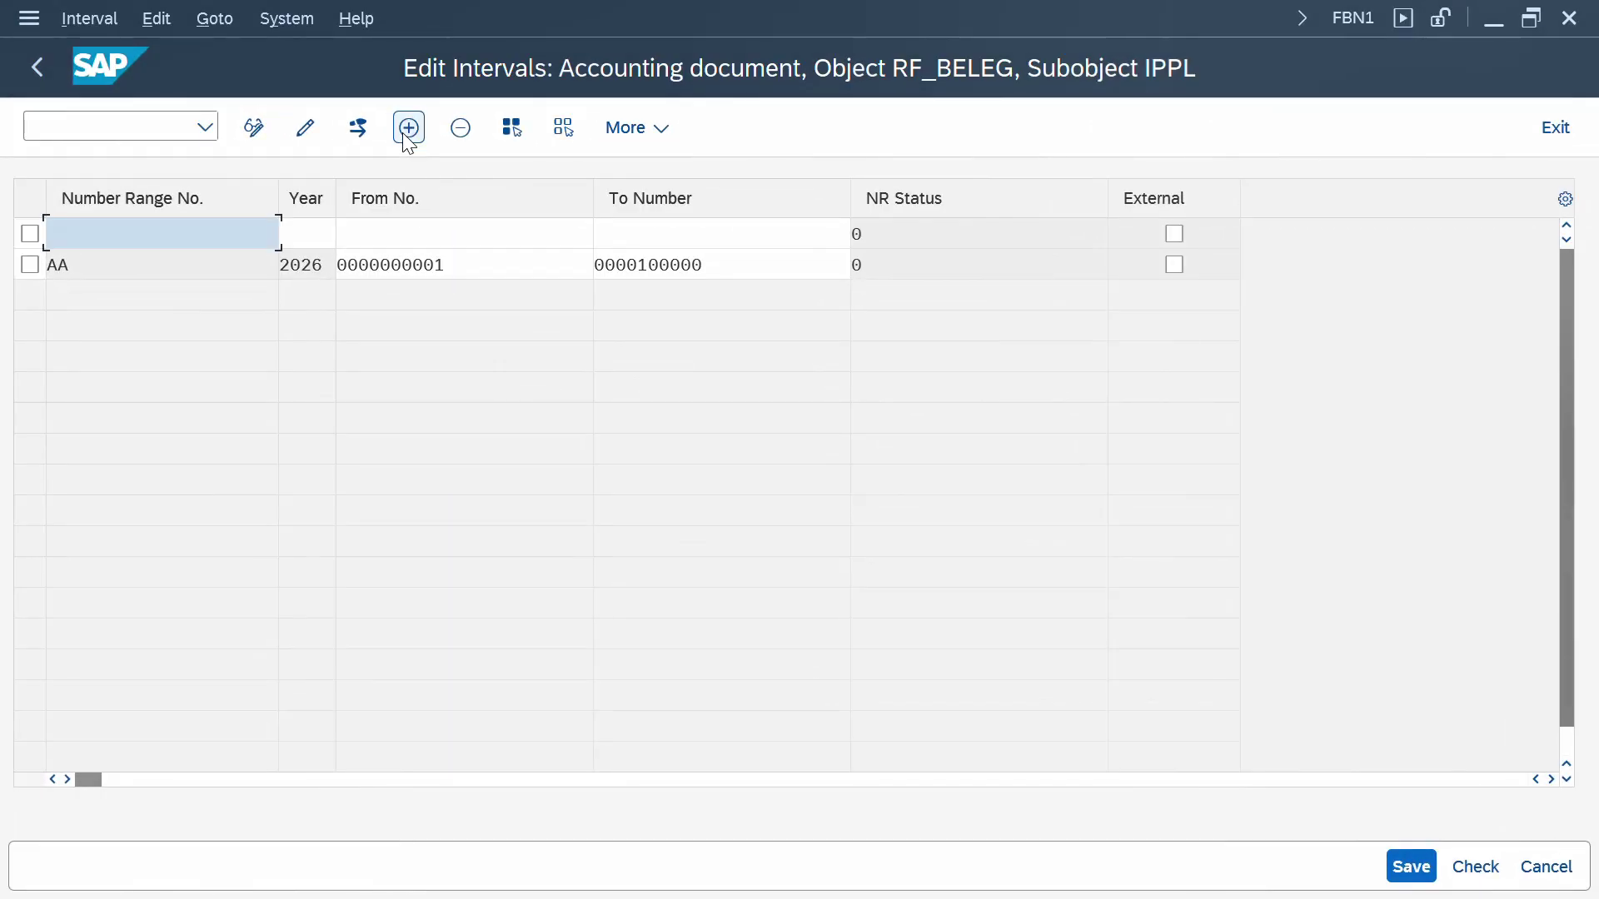
key(alt+Tab)
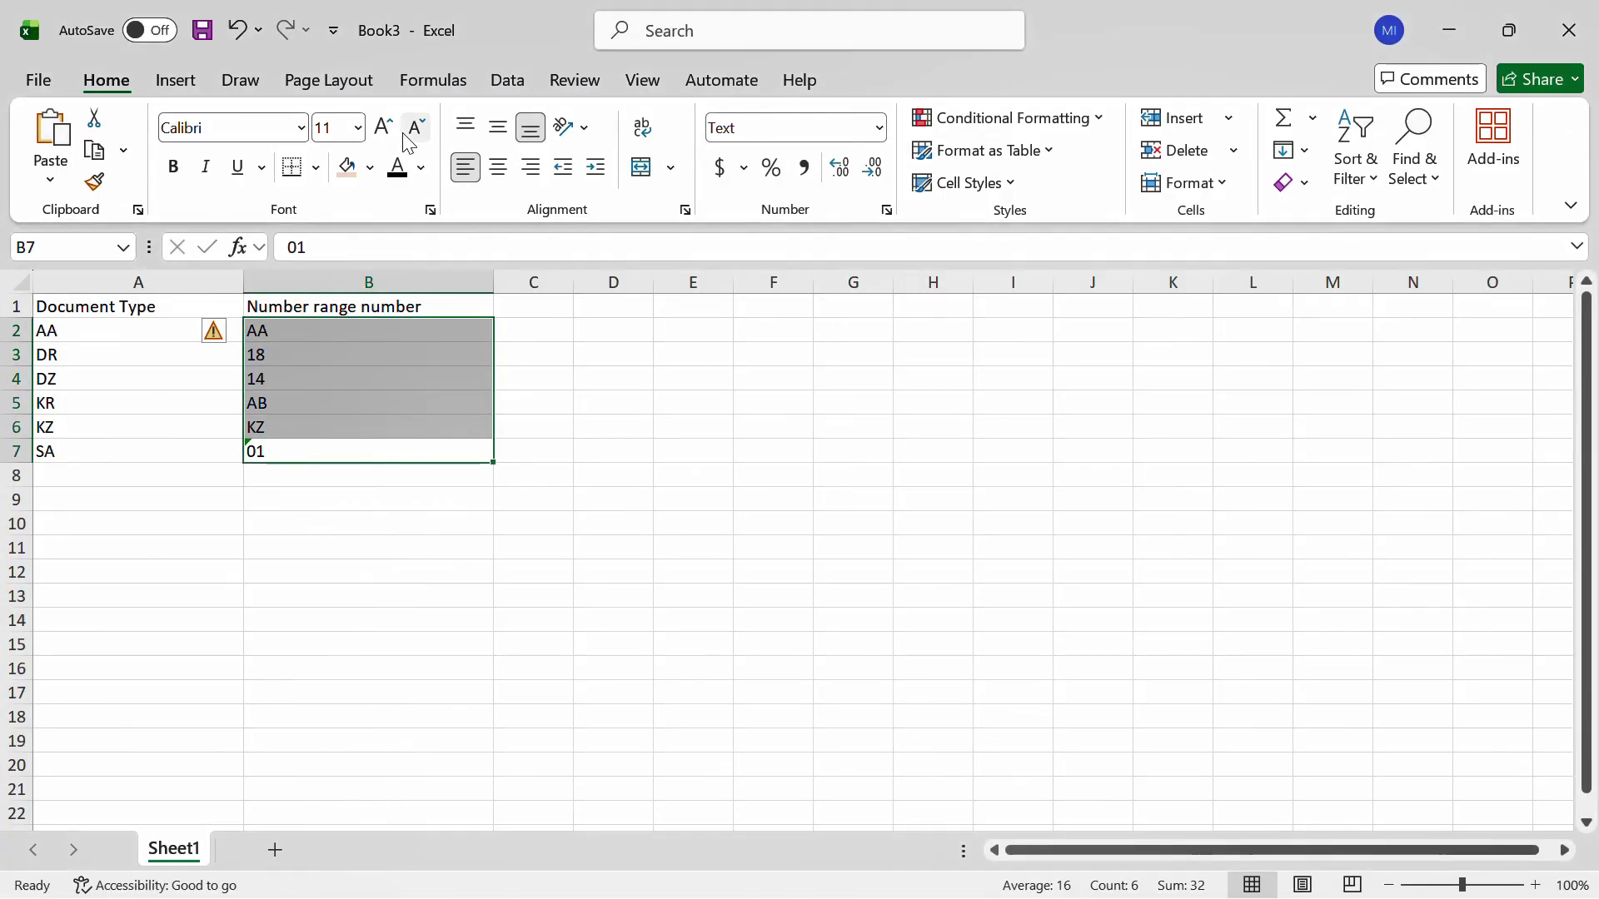
key(Down)
key(Up)
key(Up)
key(alt+Tab)
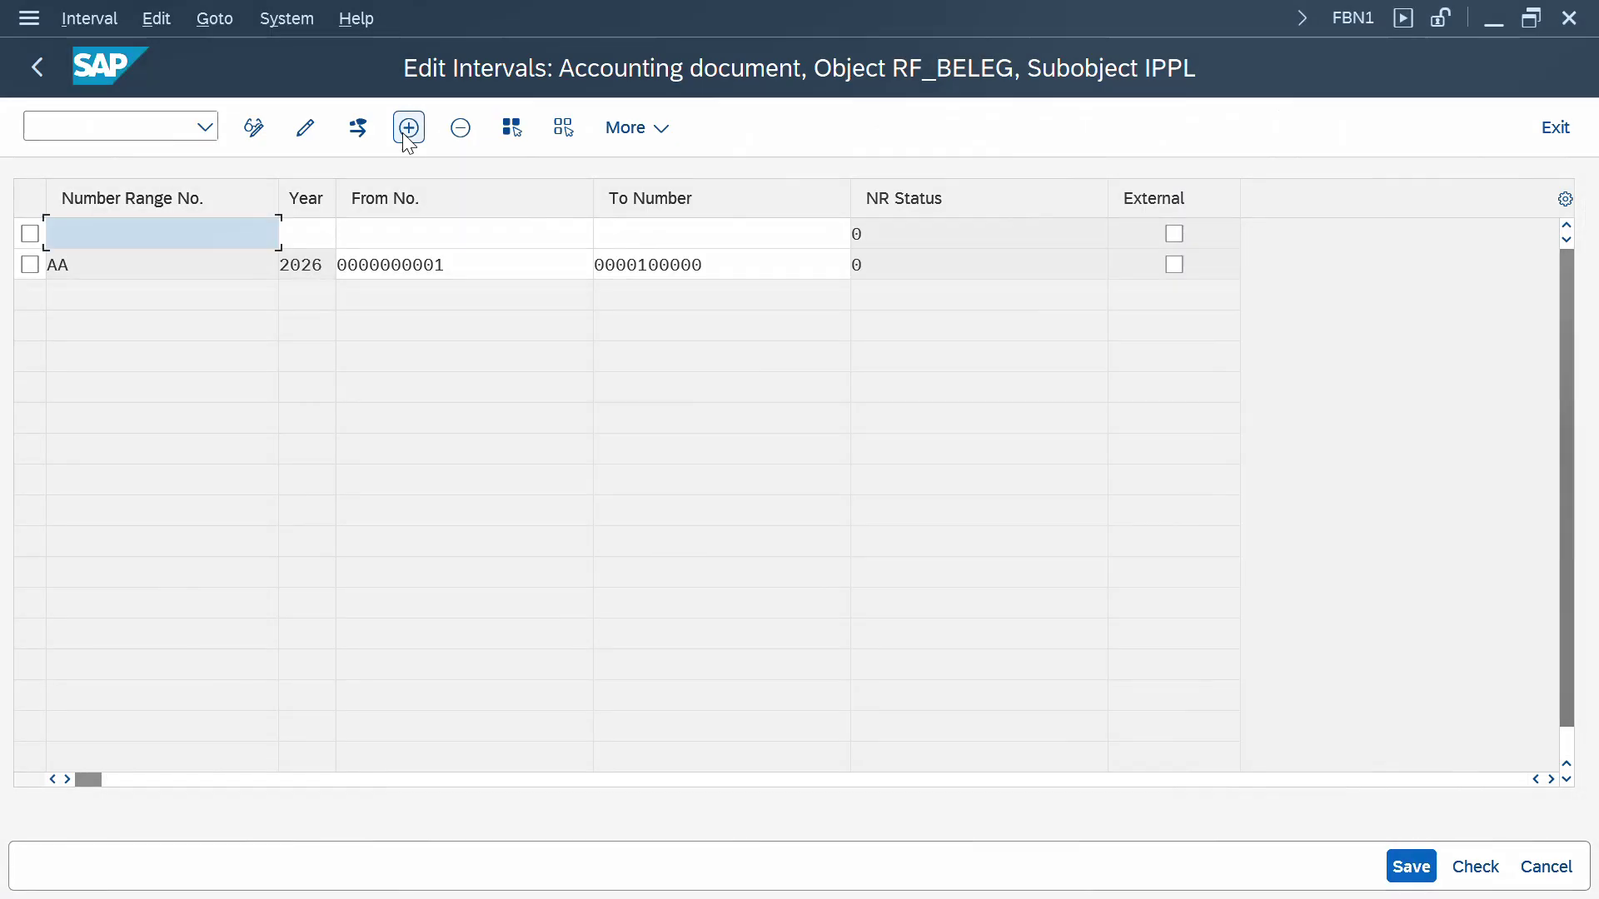
- Define the new interval as number range 18, year 2026, from 100001 to 200000
text(18)
key(Tab)
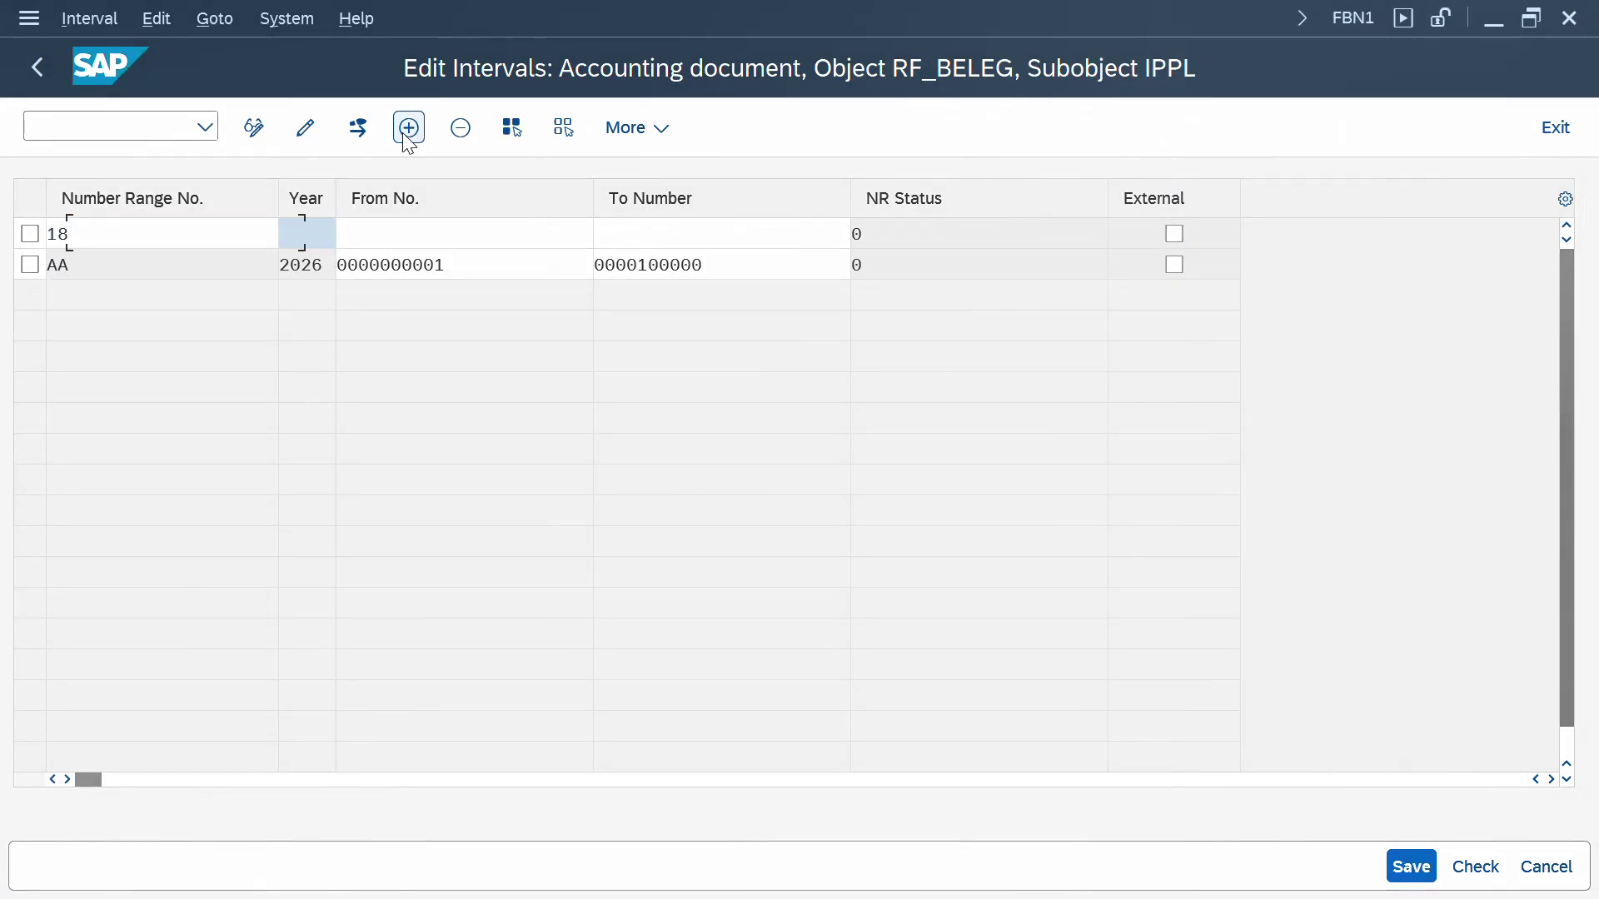
text(202)
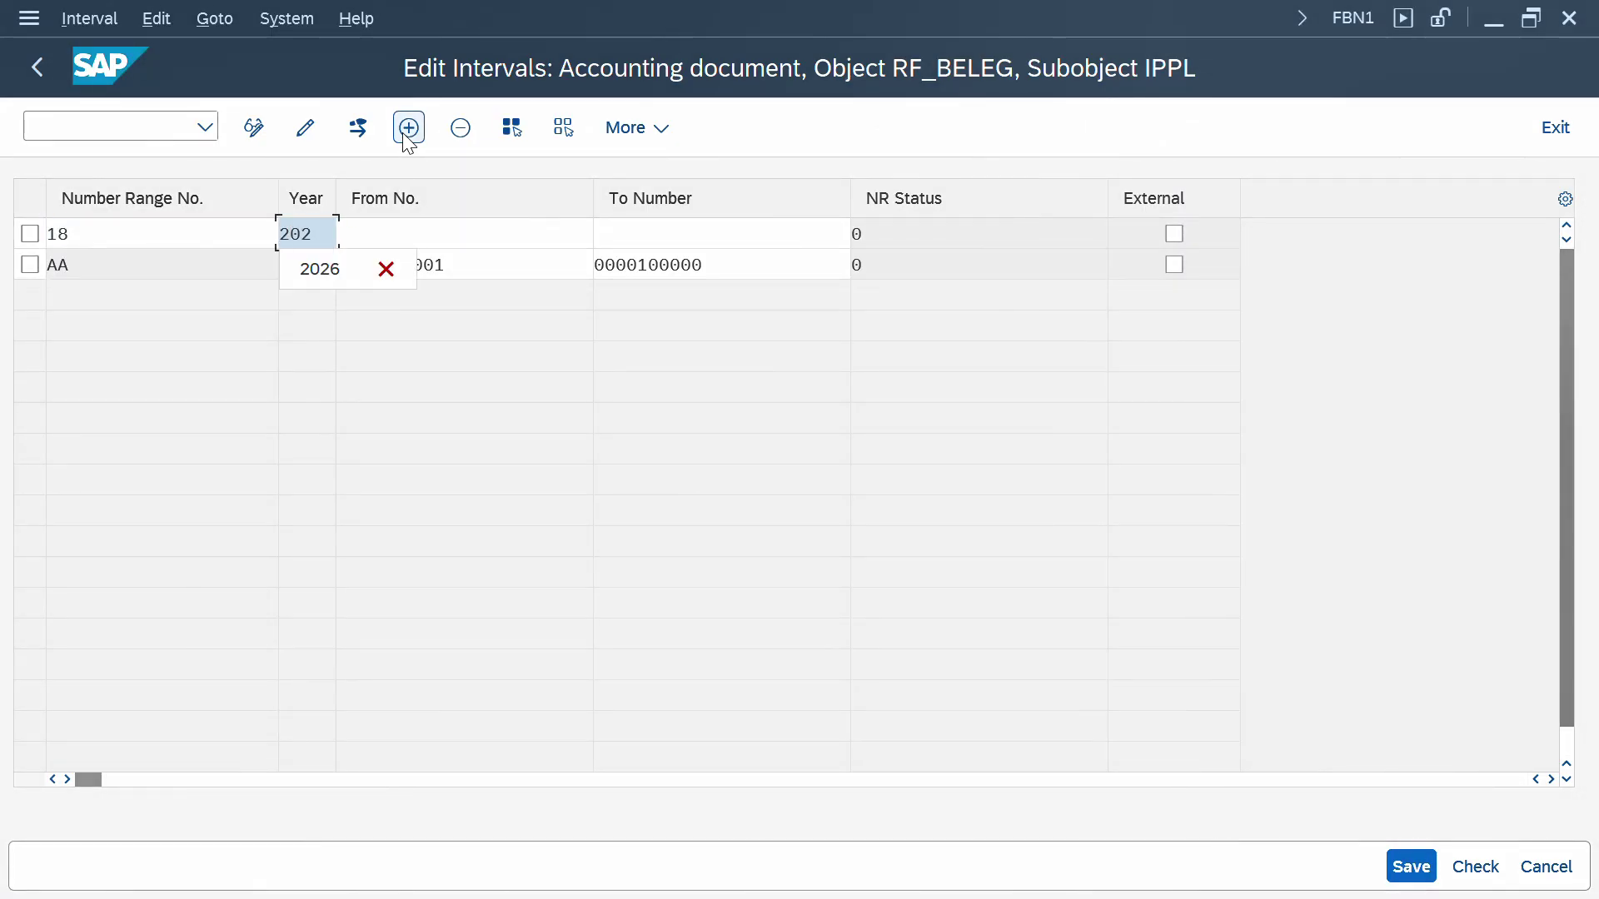
text(6)
key(Tab)
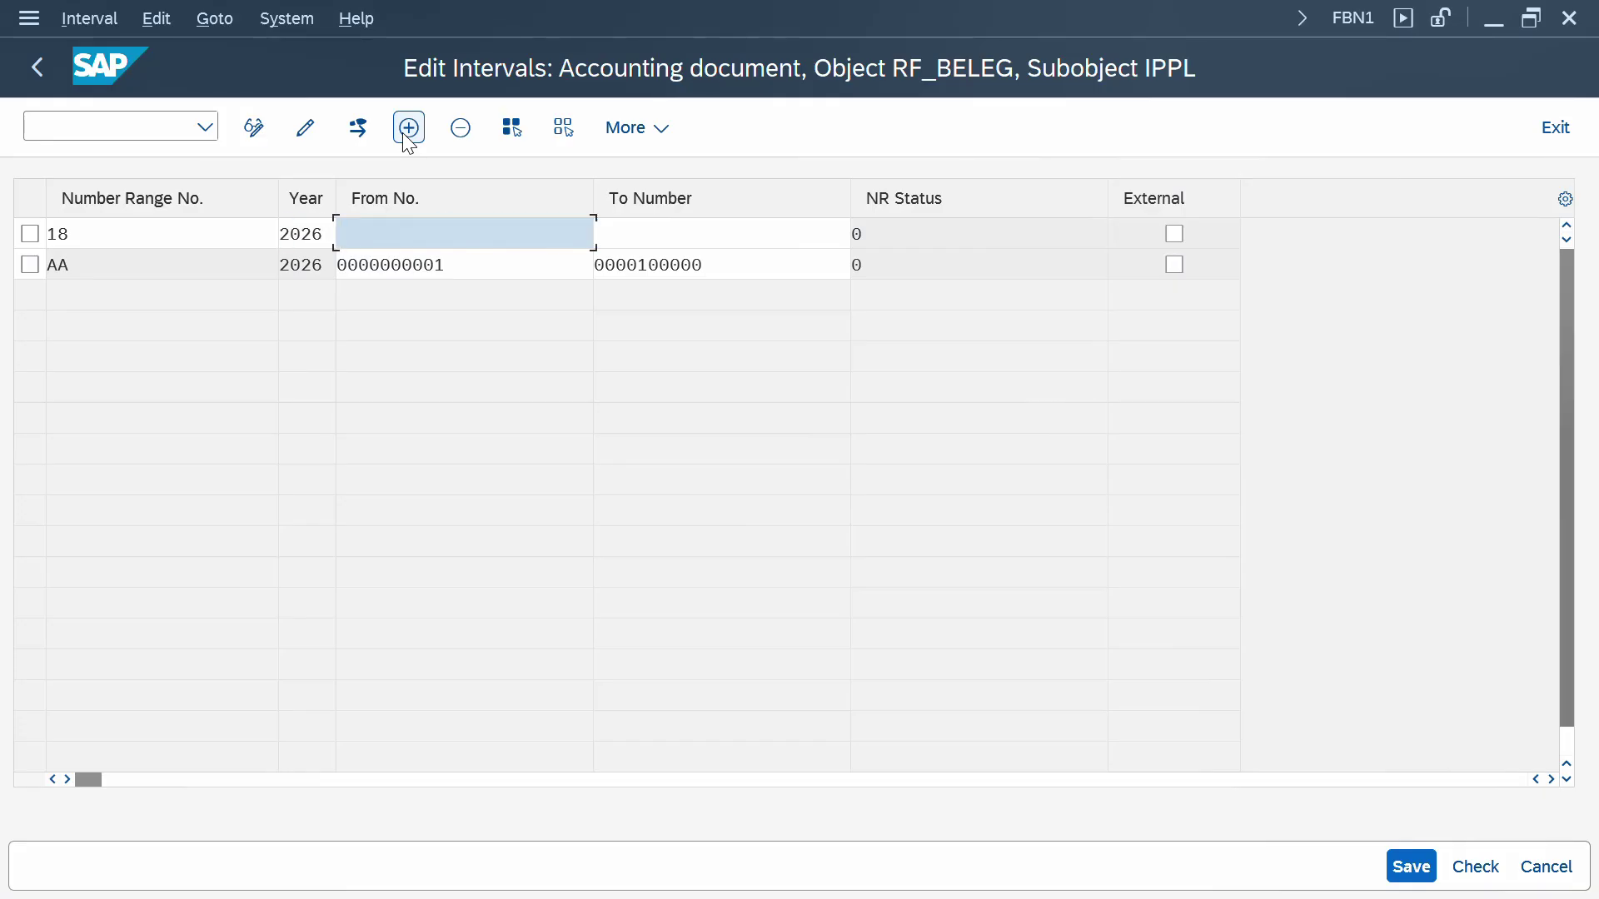
text(100001)
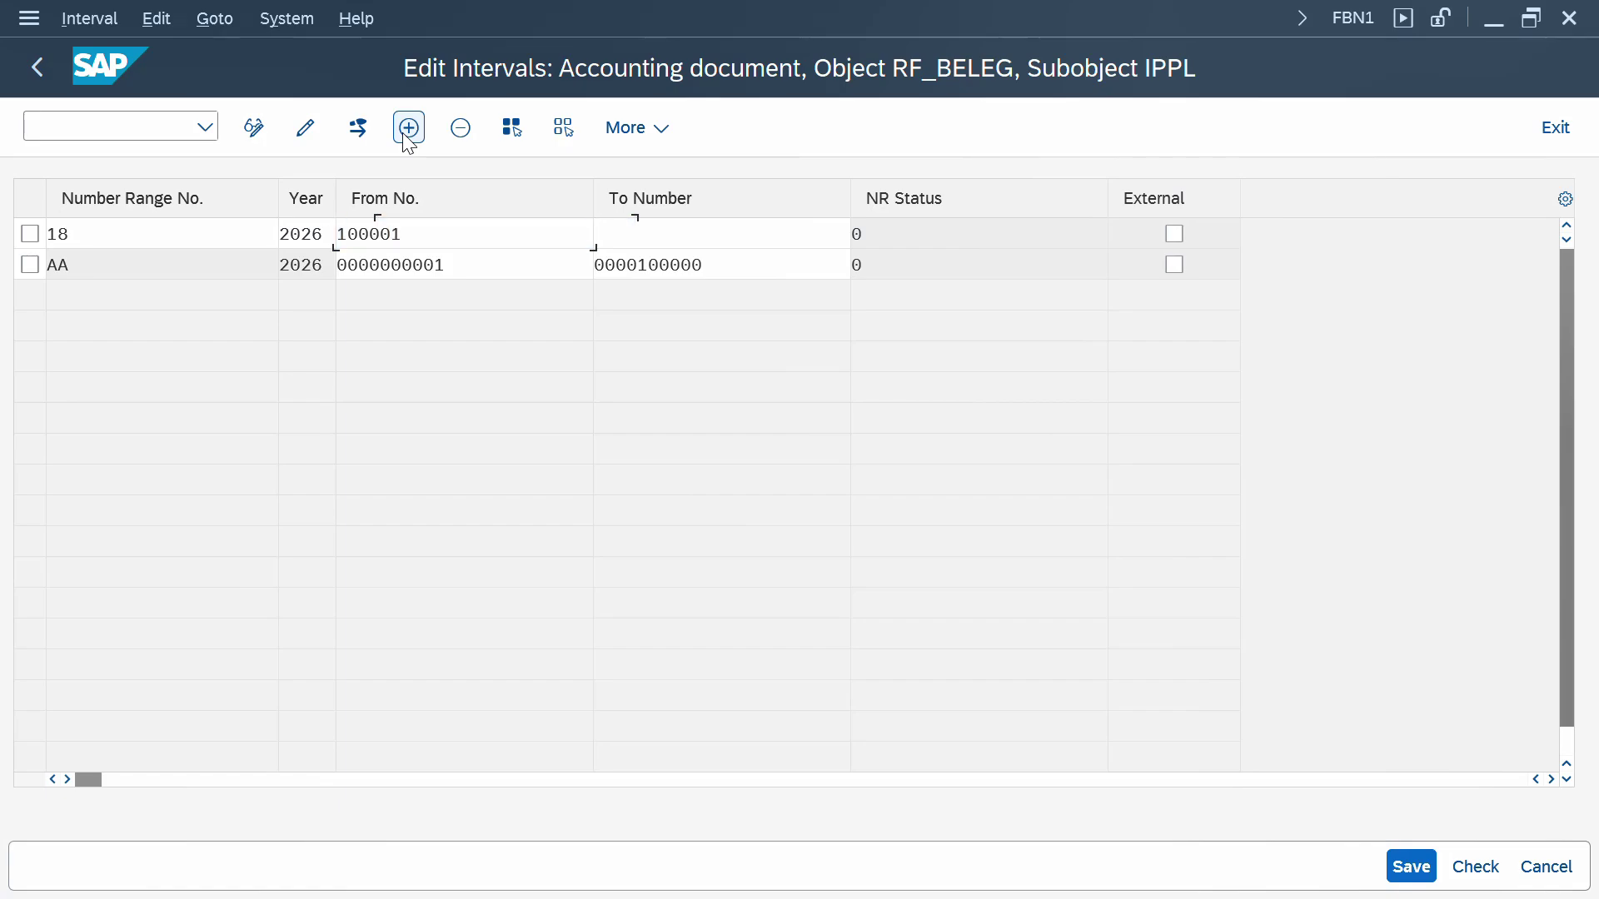
key(Tab)
text(200)
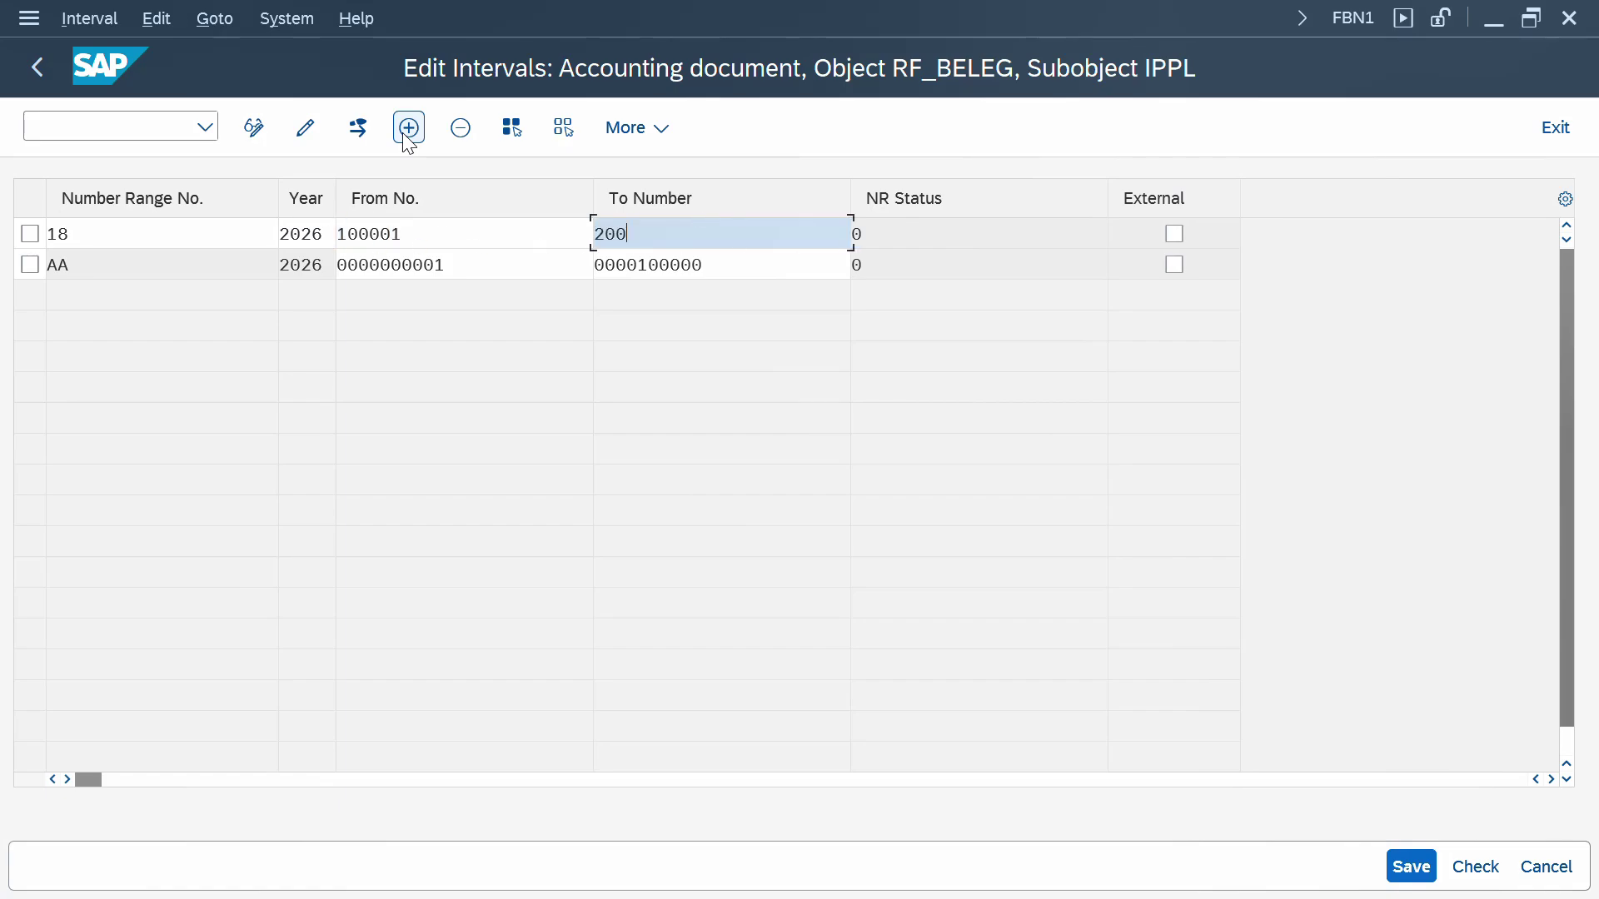
text(0000)
key(Return)
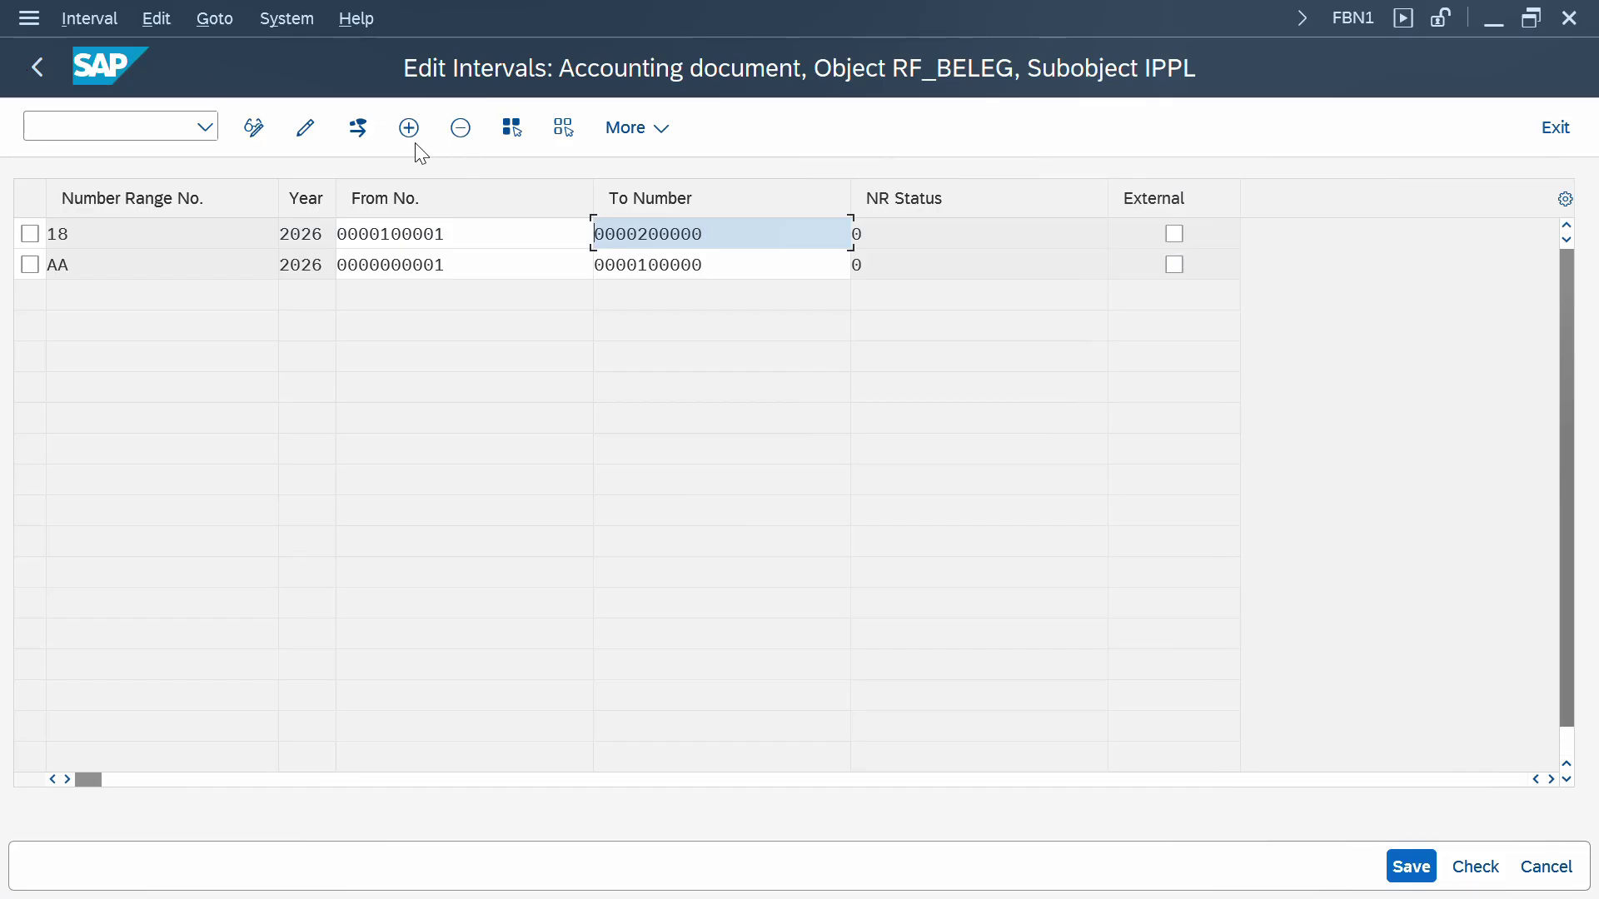
- Insert another interval row and, after checking the Excel list, enter number range 14 with year 2026
click(416, 144)
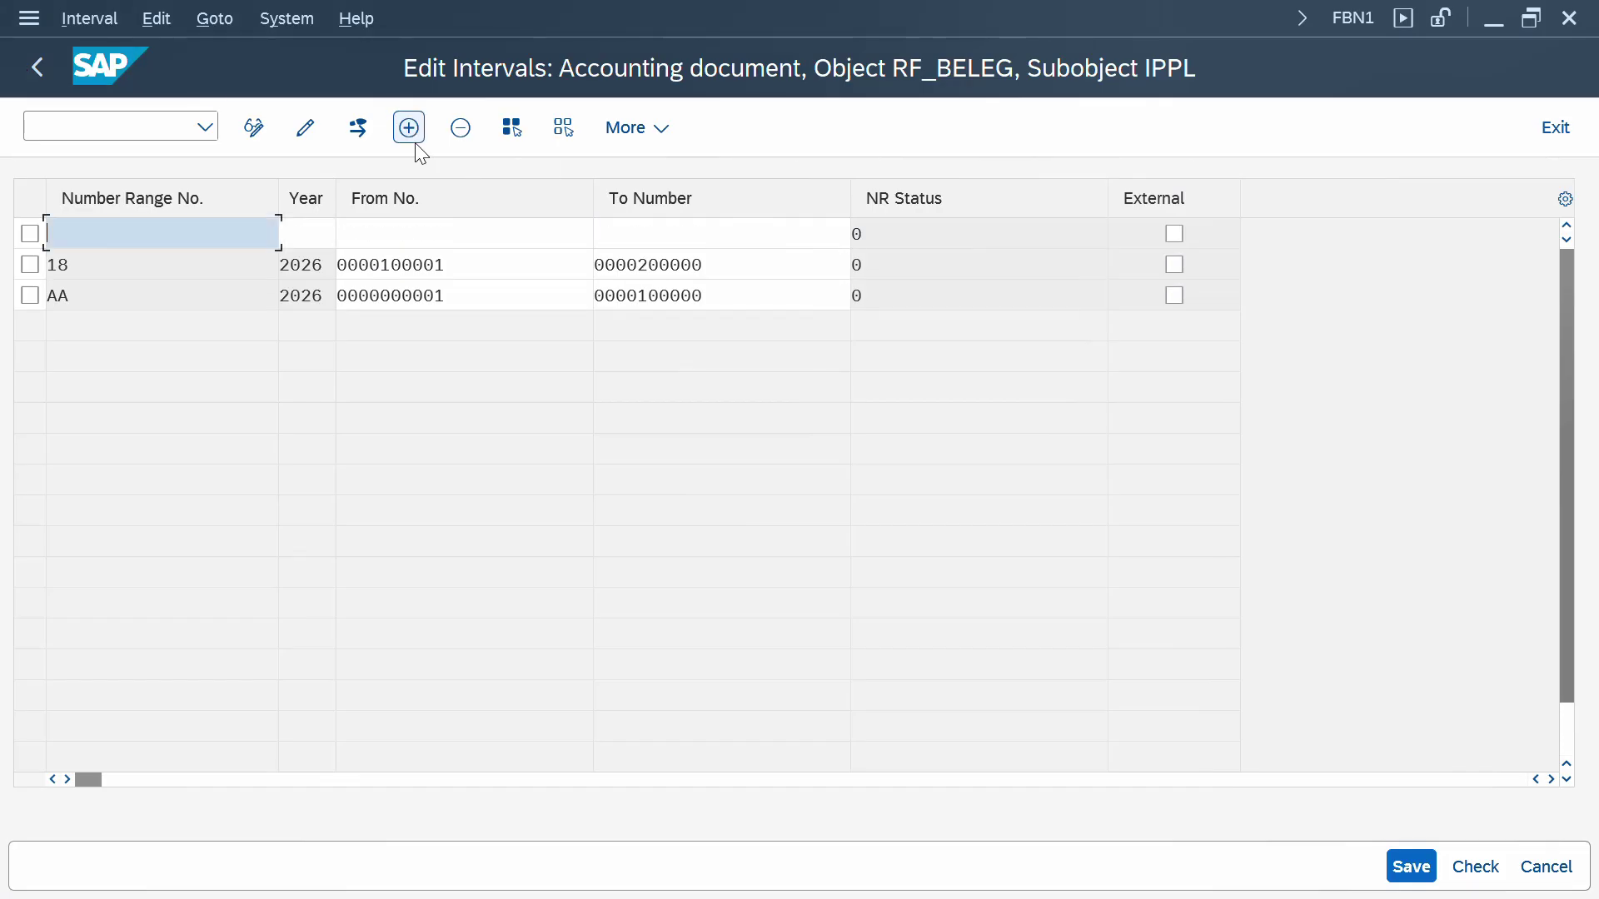
key(alt+Tab)
key(alt+Tab)
text(14)
key(Tab)
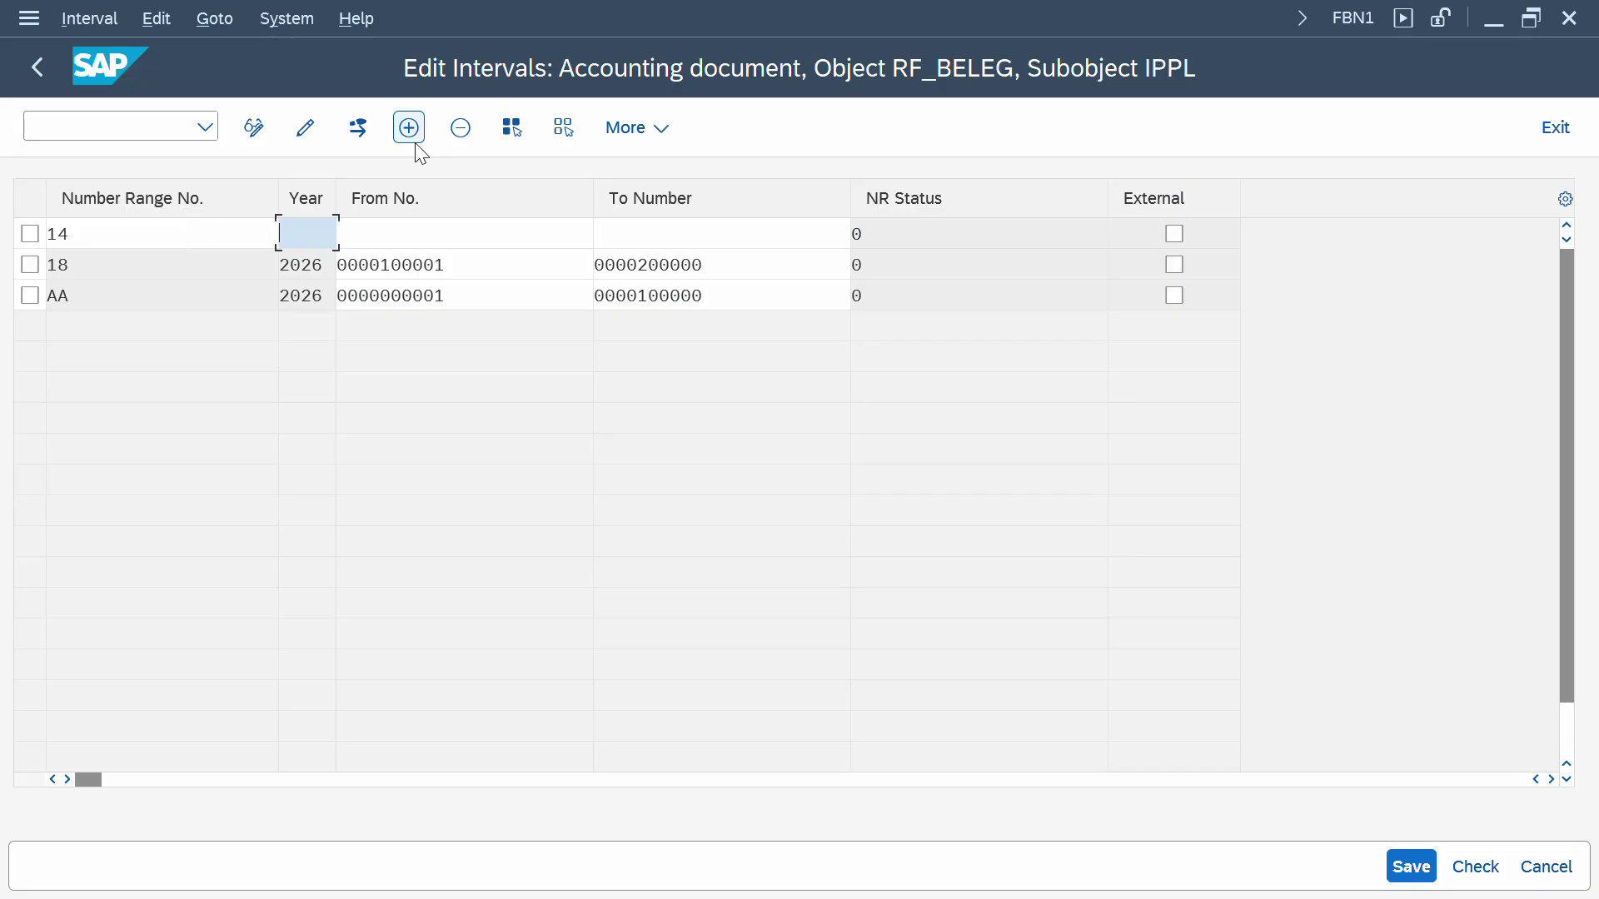
text(2026)
key(Tab)
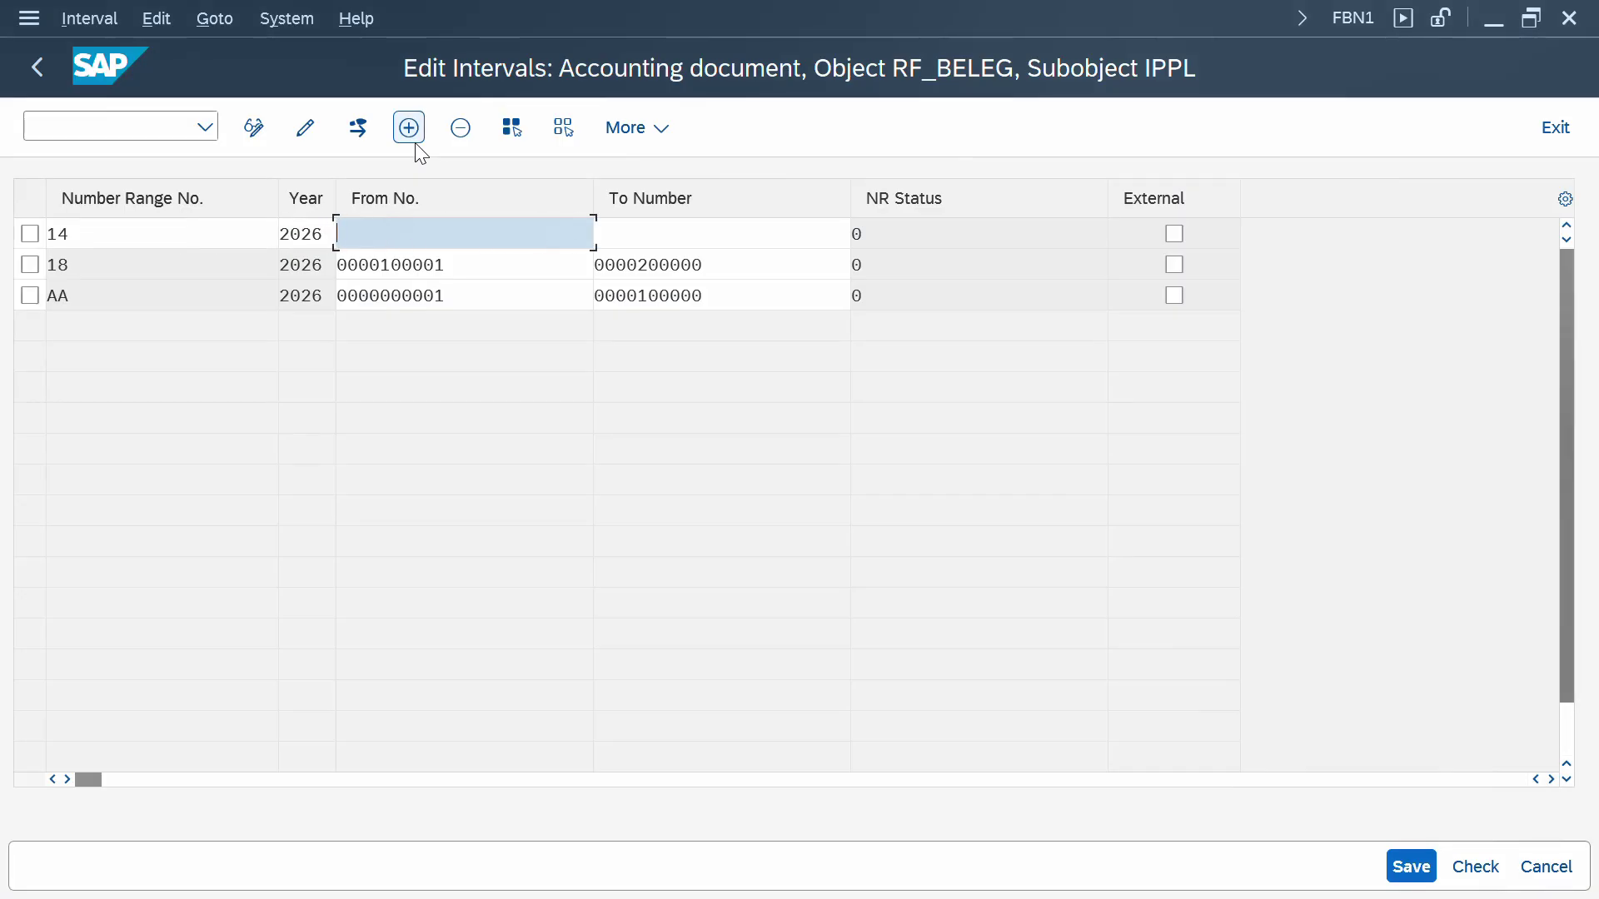
- Set the interval of number range 14 from 200001 to 300000
text(200001)
key(Return)
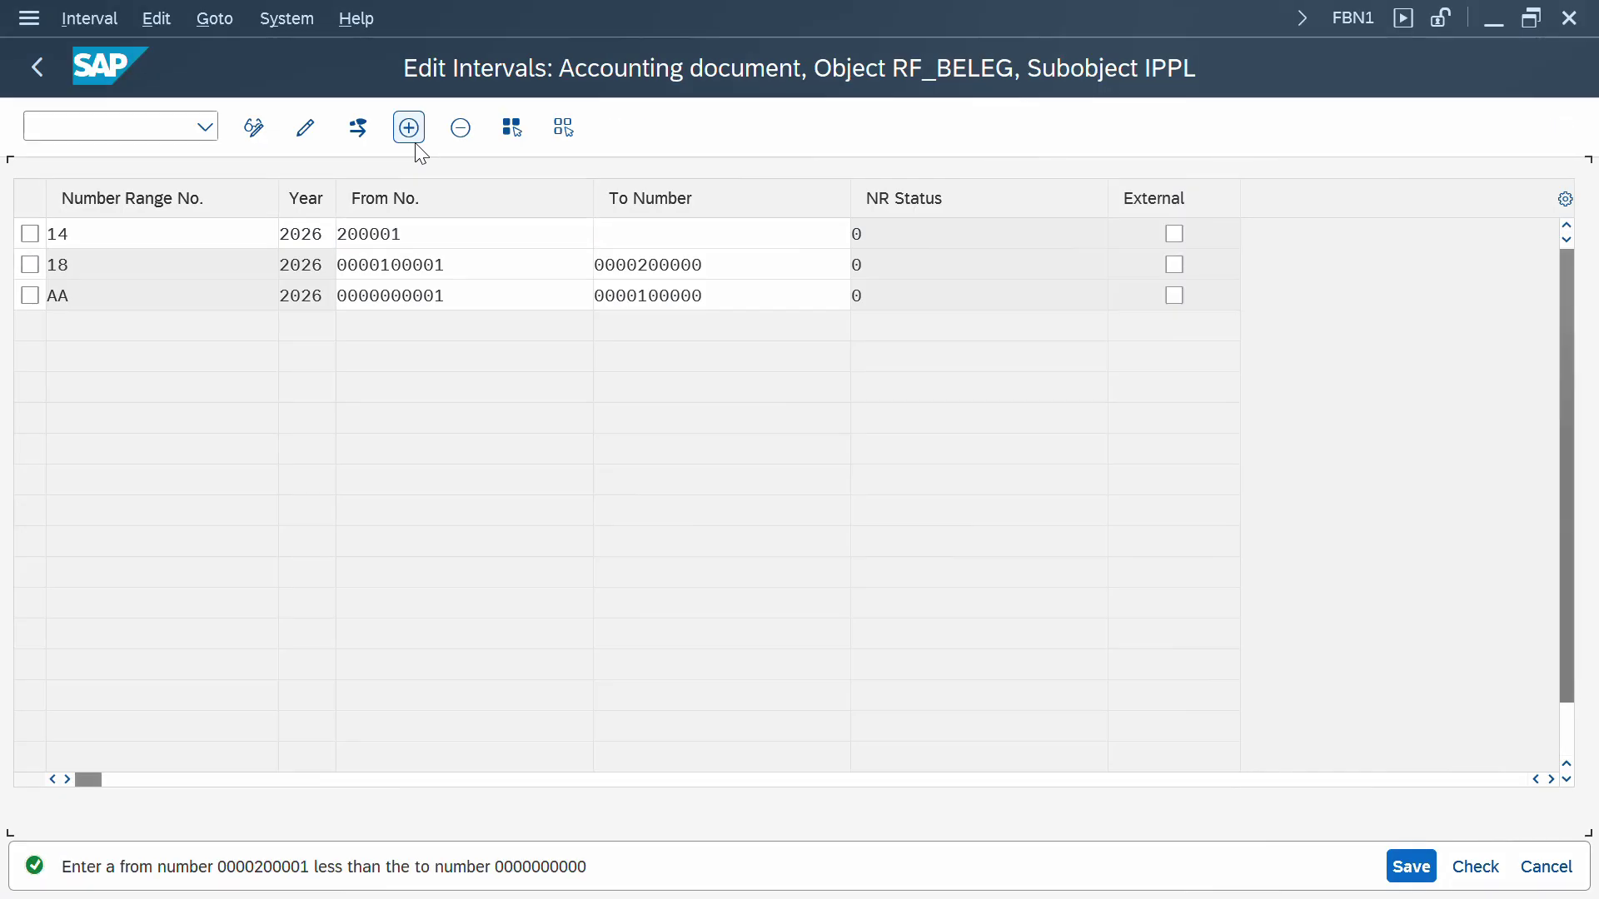
key(Up)
key(Up)
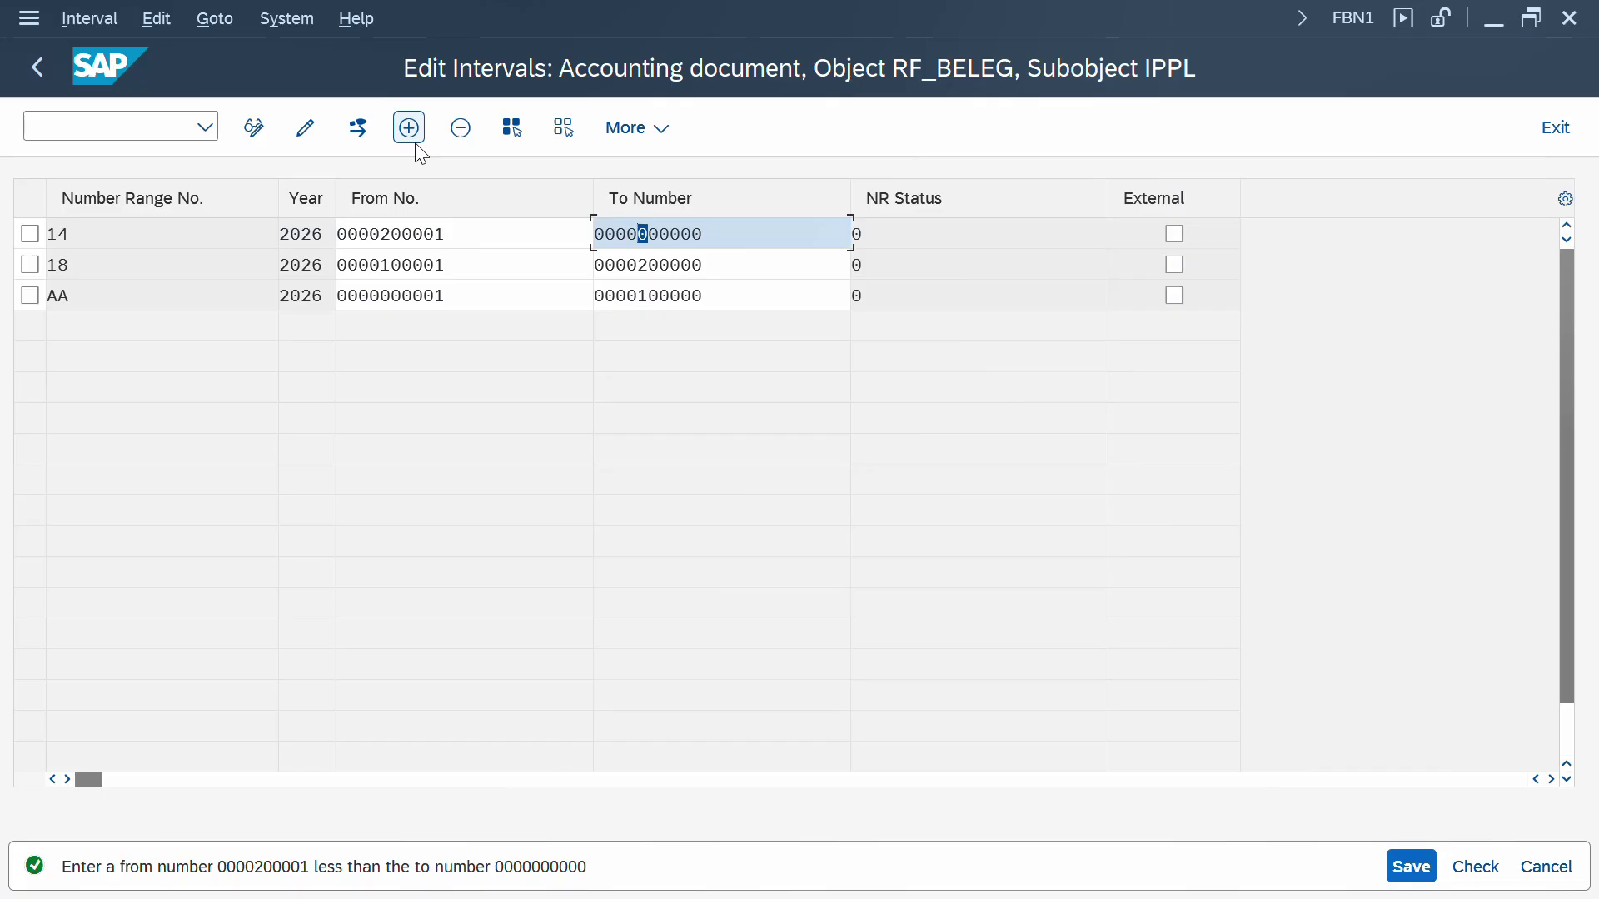
text(3)
key(Return)
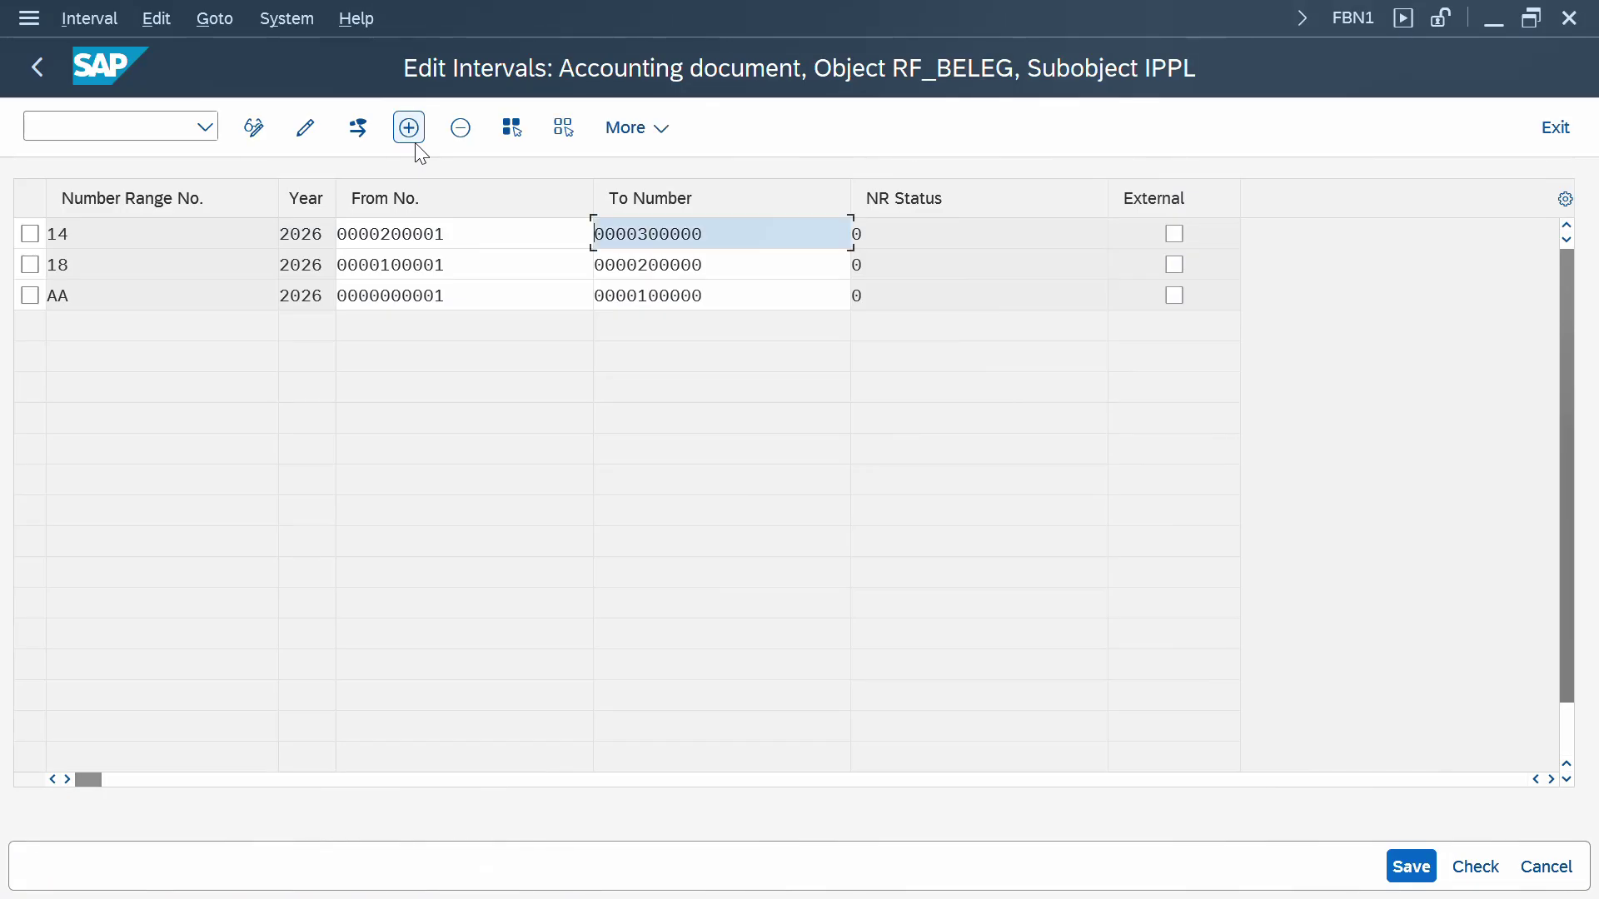
- Insert an interval row for document type KR's number range from the Excel list, entering AB with year 2026
click(416, 143)
key(alt+Tab)
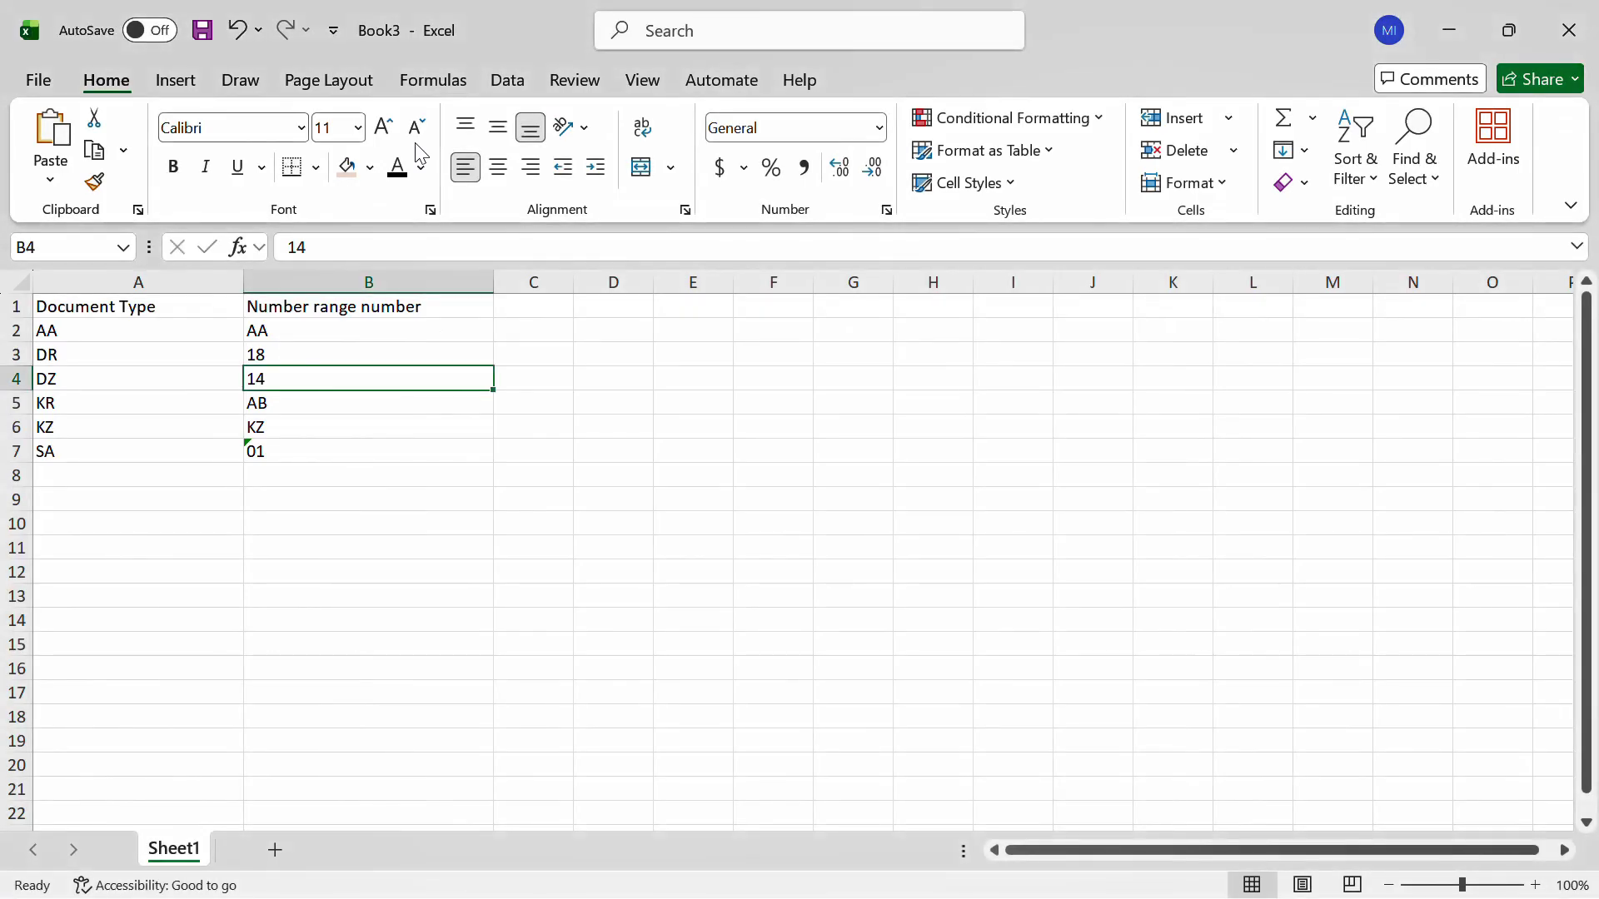
key(Down)
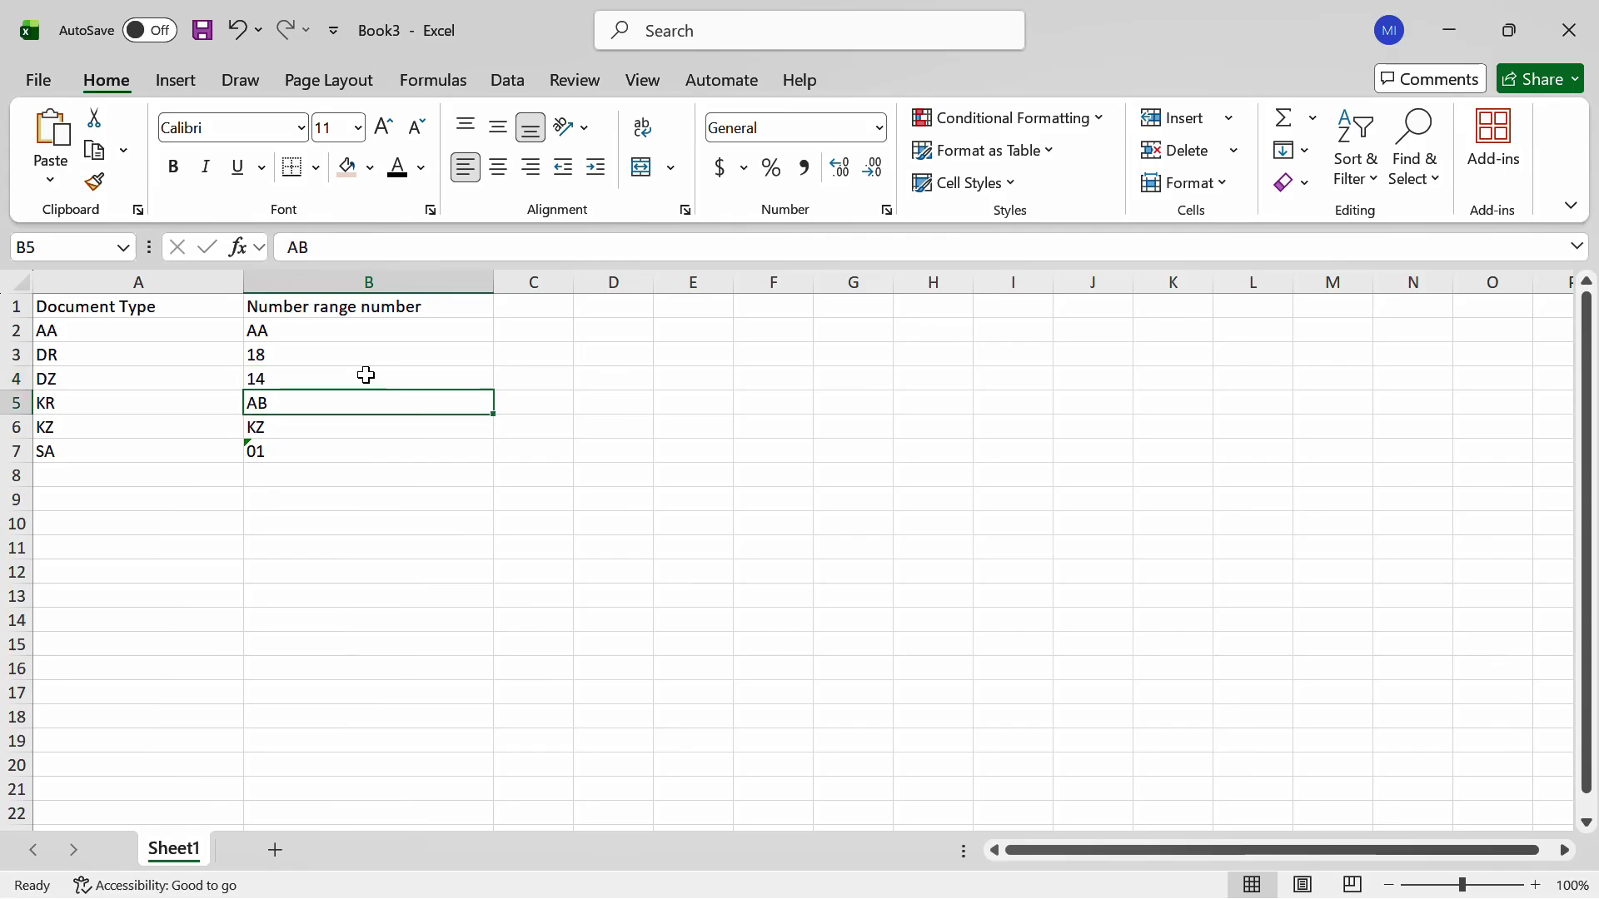
key(alt+Tab)
text(AB)
key(Return)
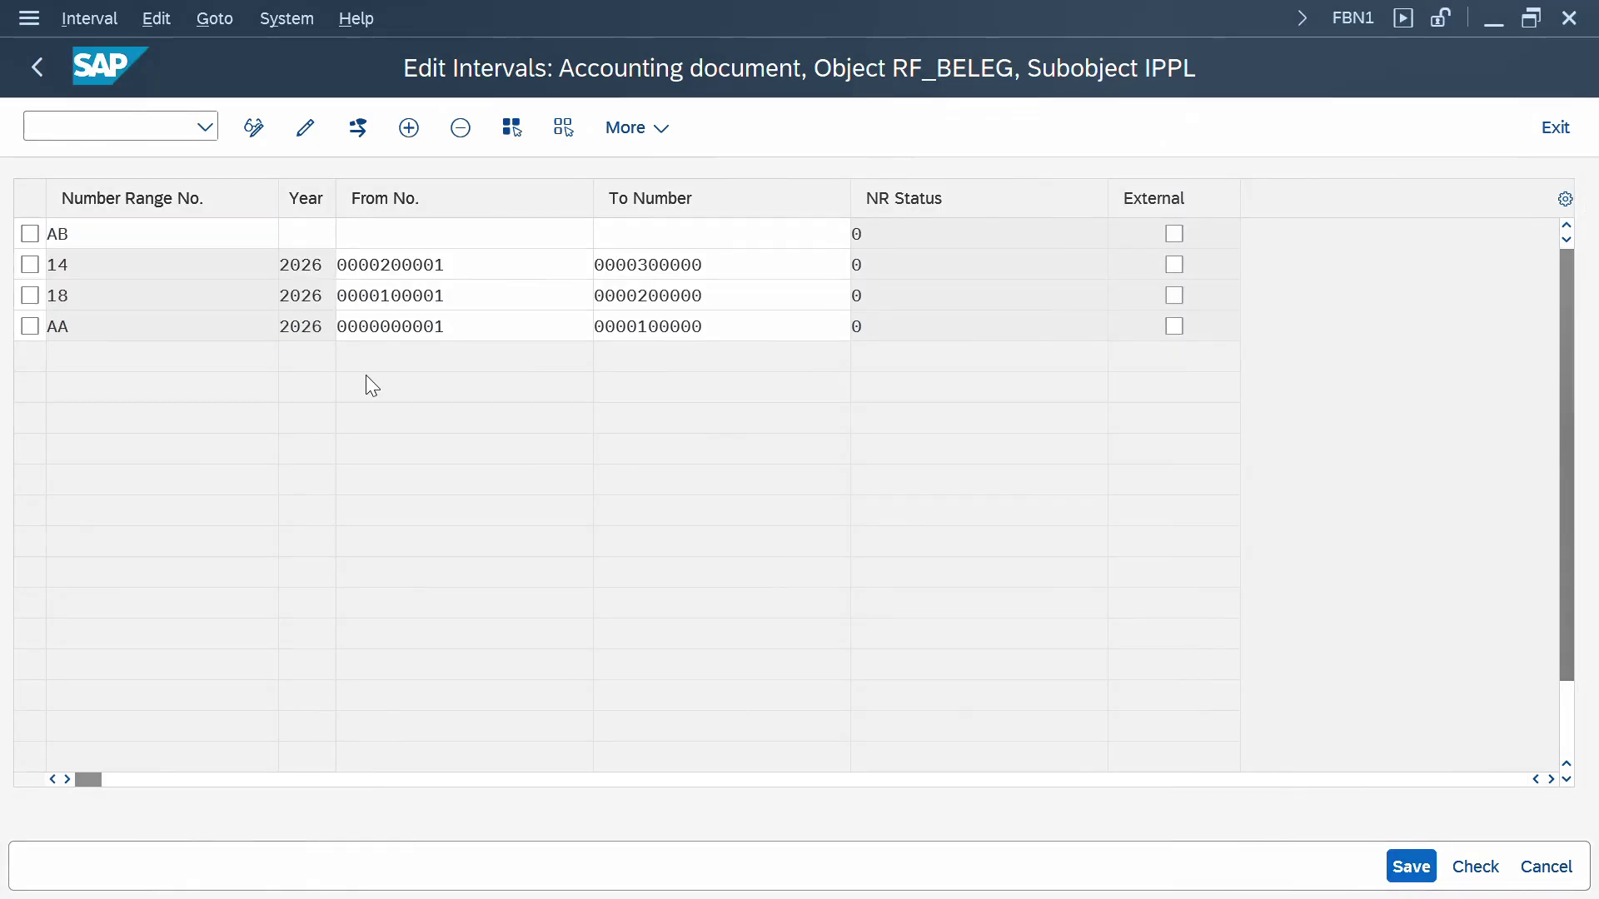
text(2026)
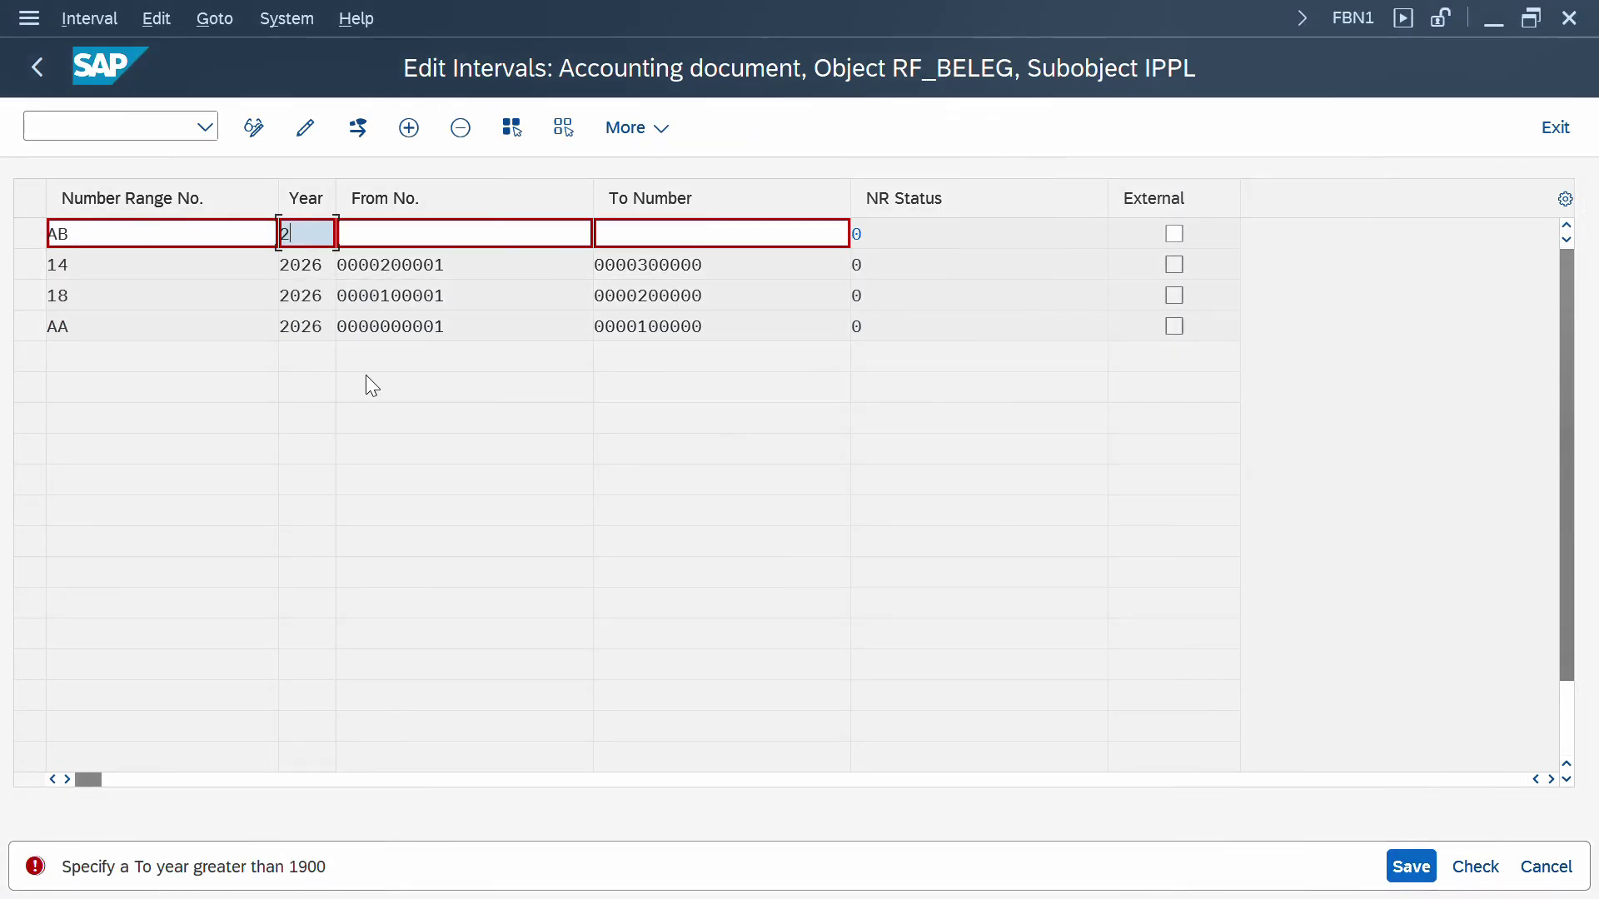
key(Tab)
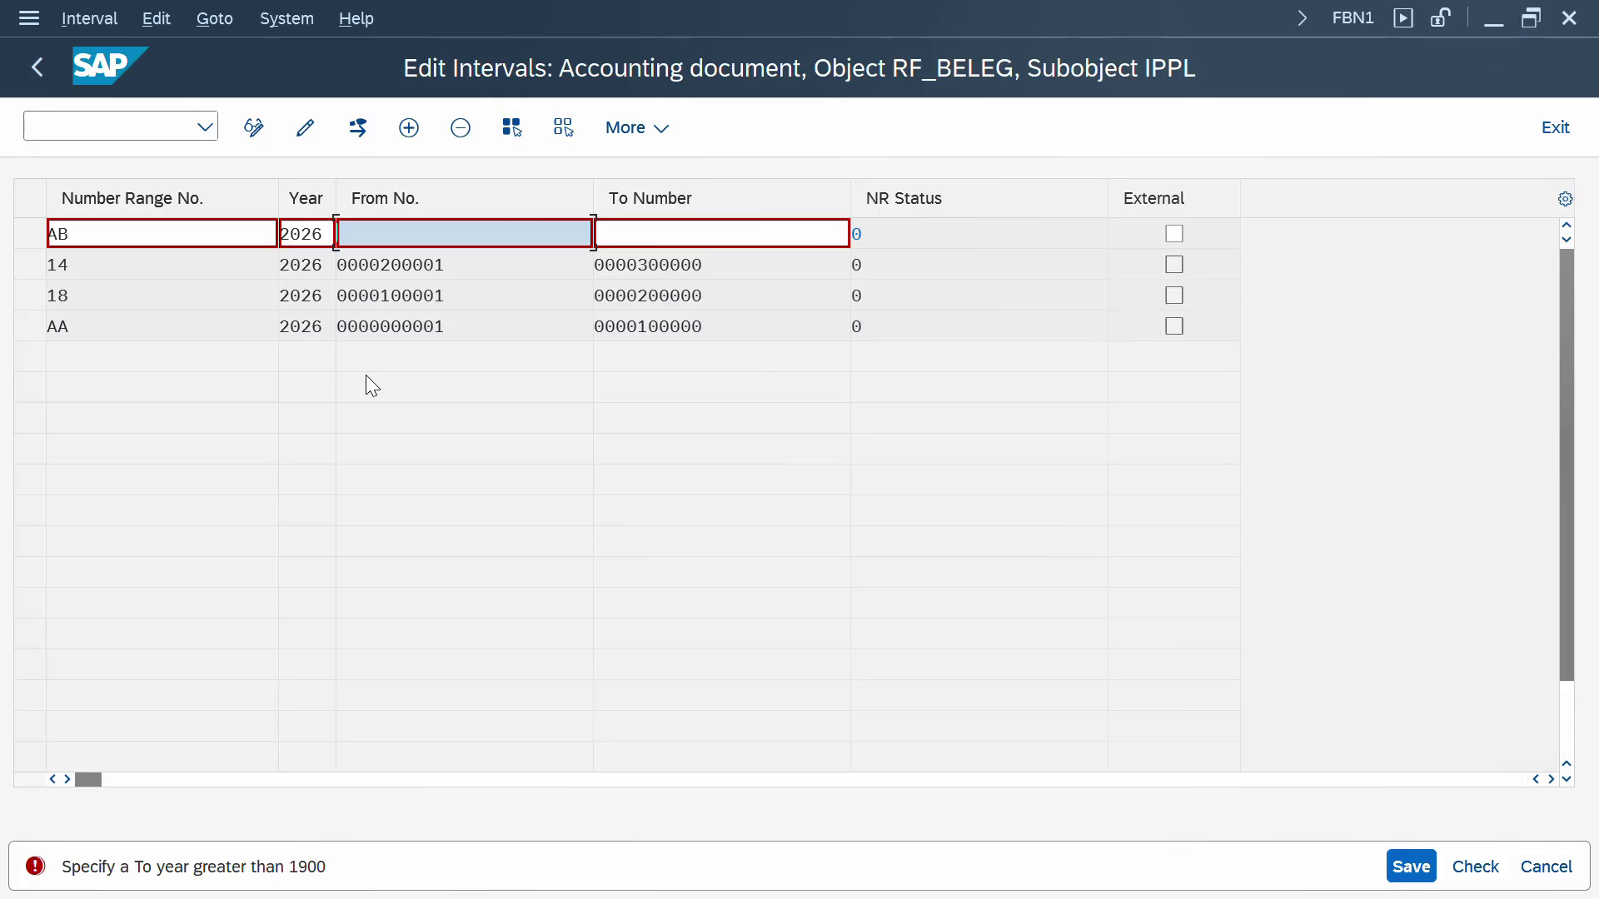
- Set the AB interval's number range from 300001 to 400000
text(300001)
key(Return)
click(662, 234)
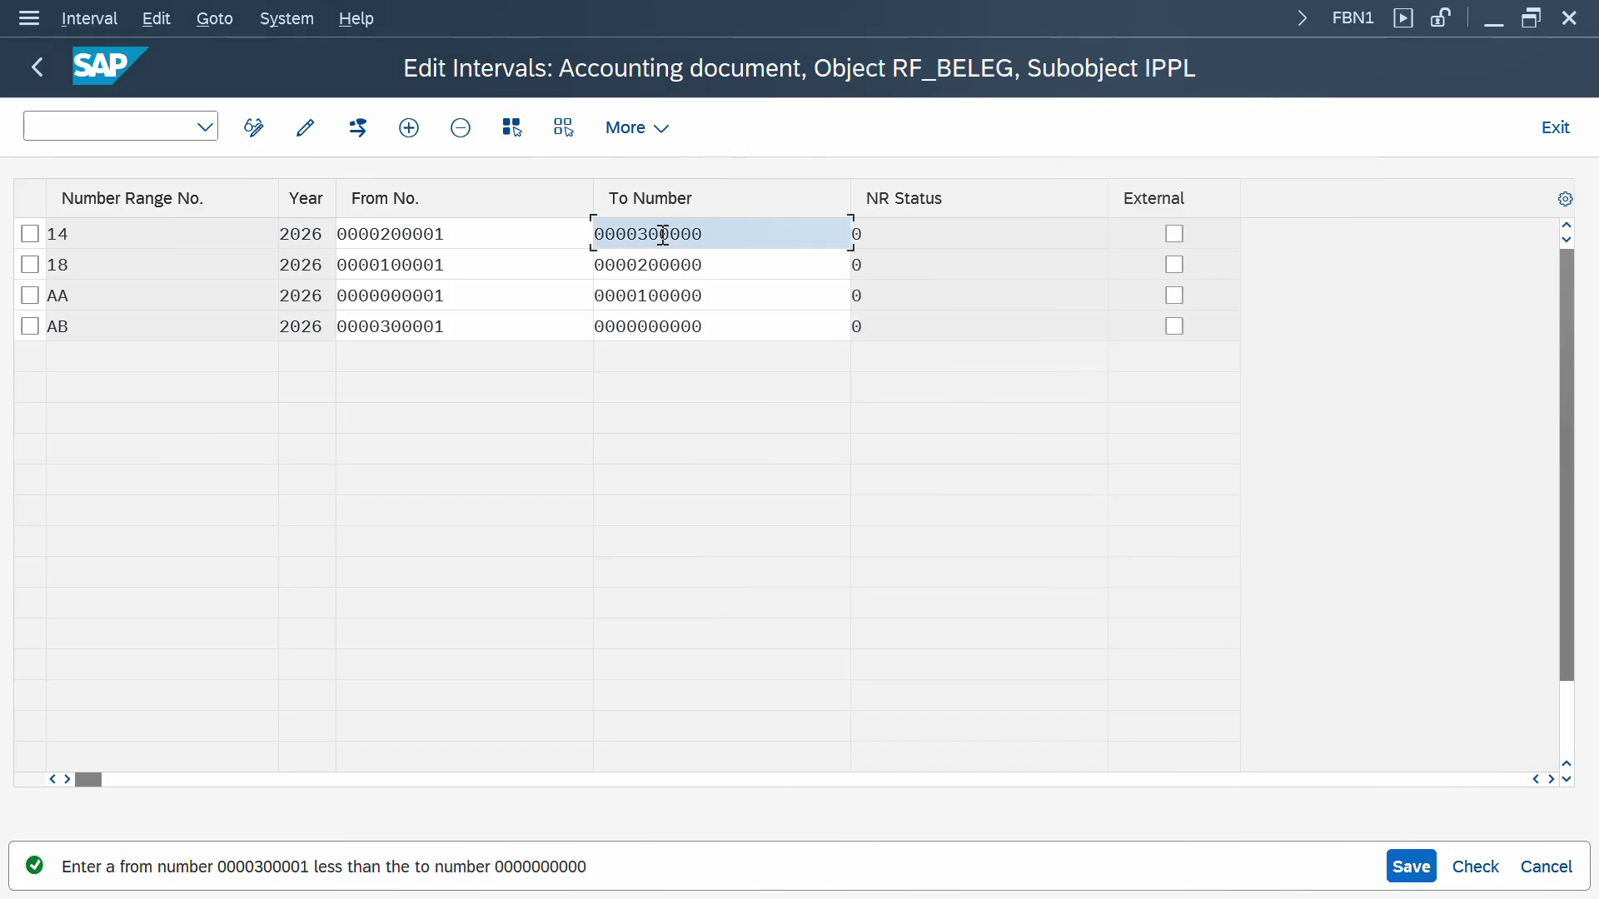
click(662, 325)
key(shift+Left)
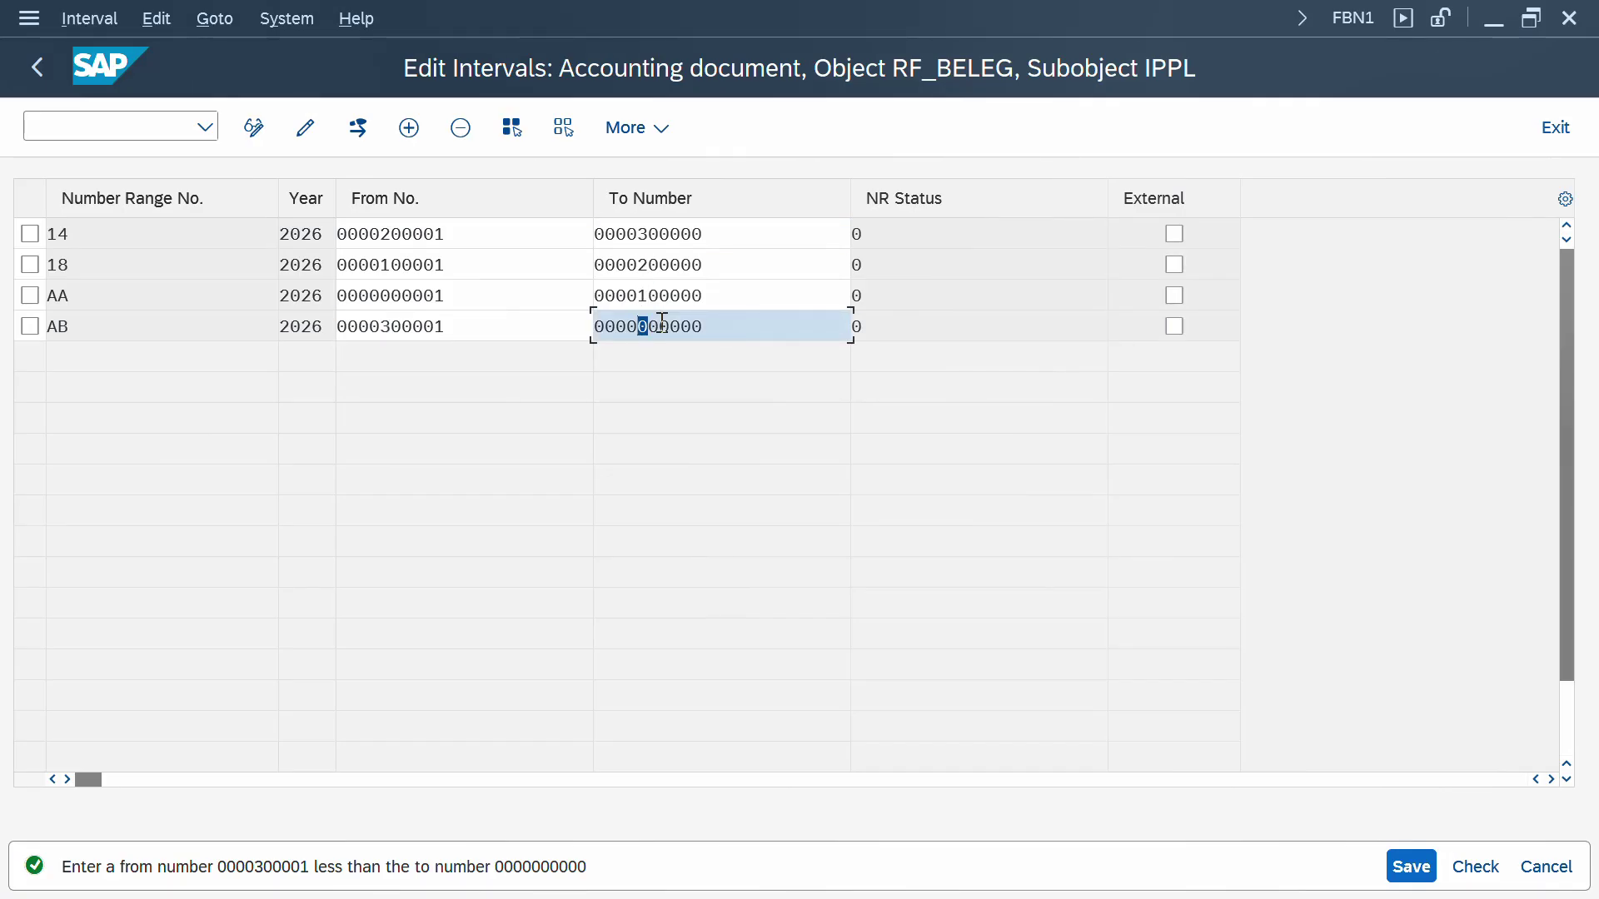
text(4)
key(Return)
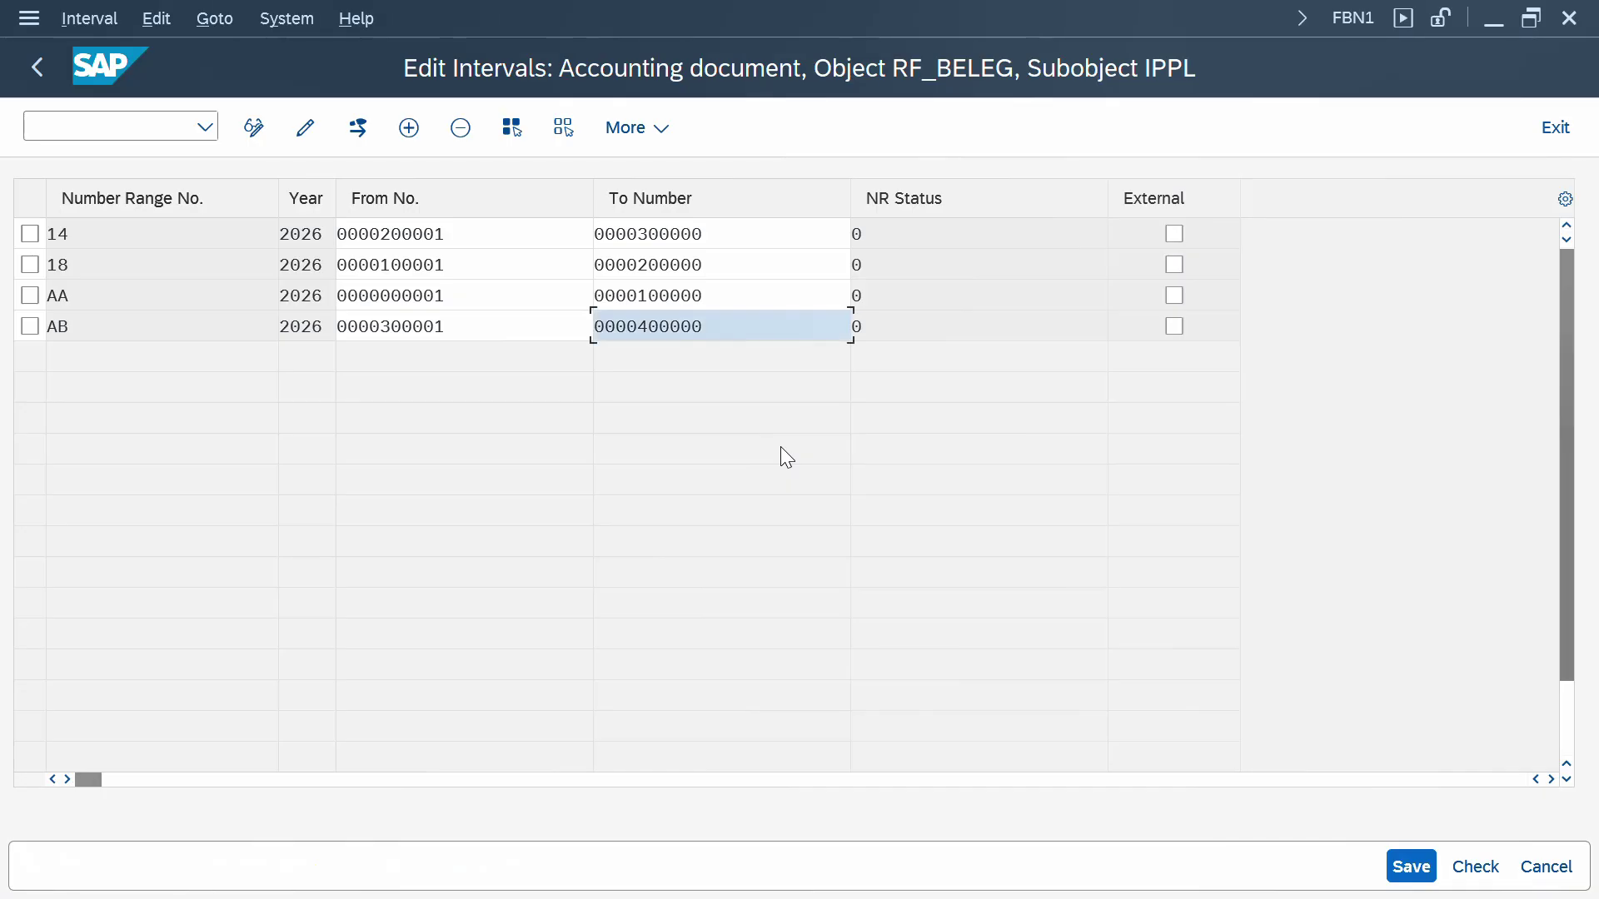
- Check the Excel list for document type KZ's number range and insert an interval row for KZ with year 2026
key(alt+Tab)
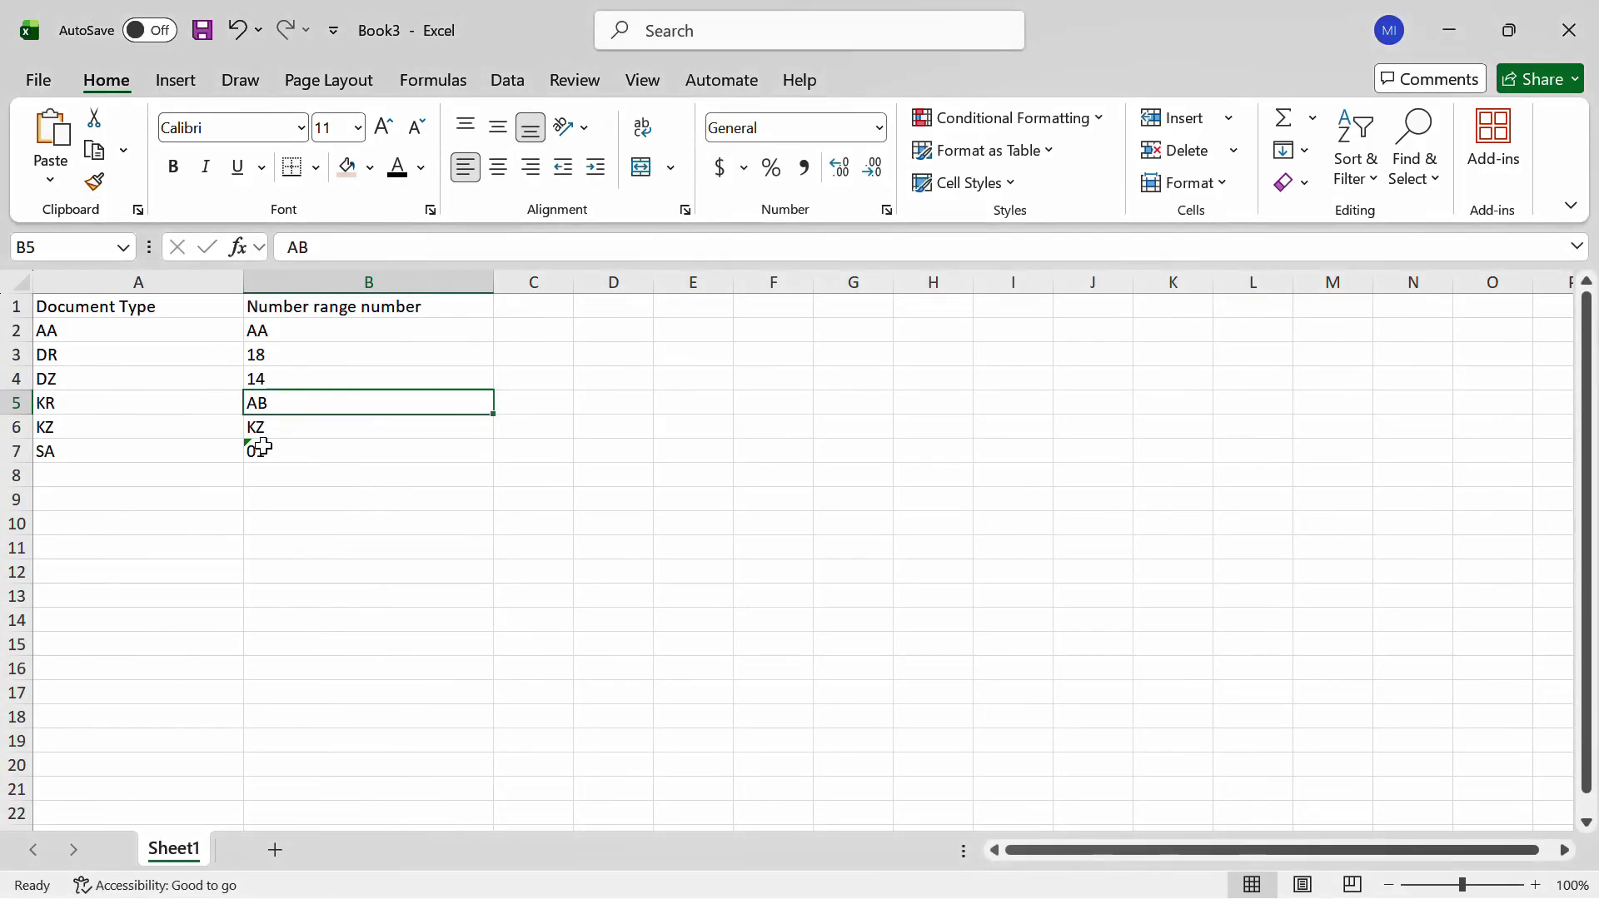
key(alt+Tab)
click(409, 128)
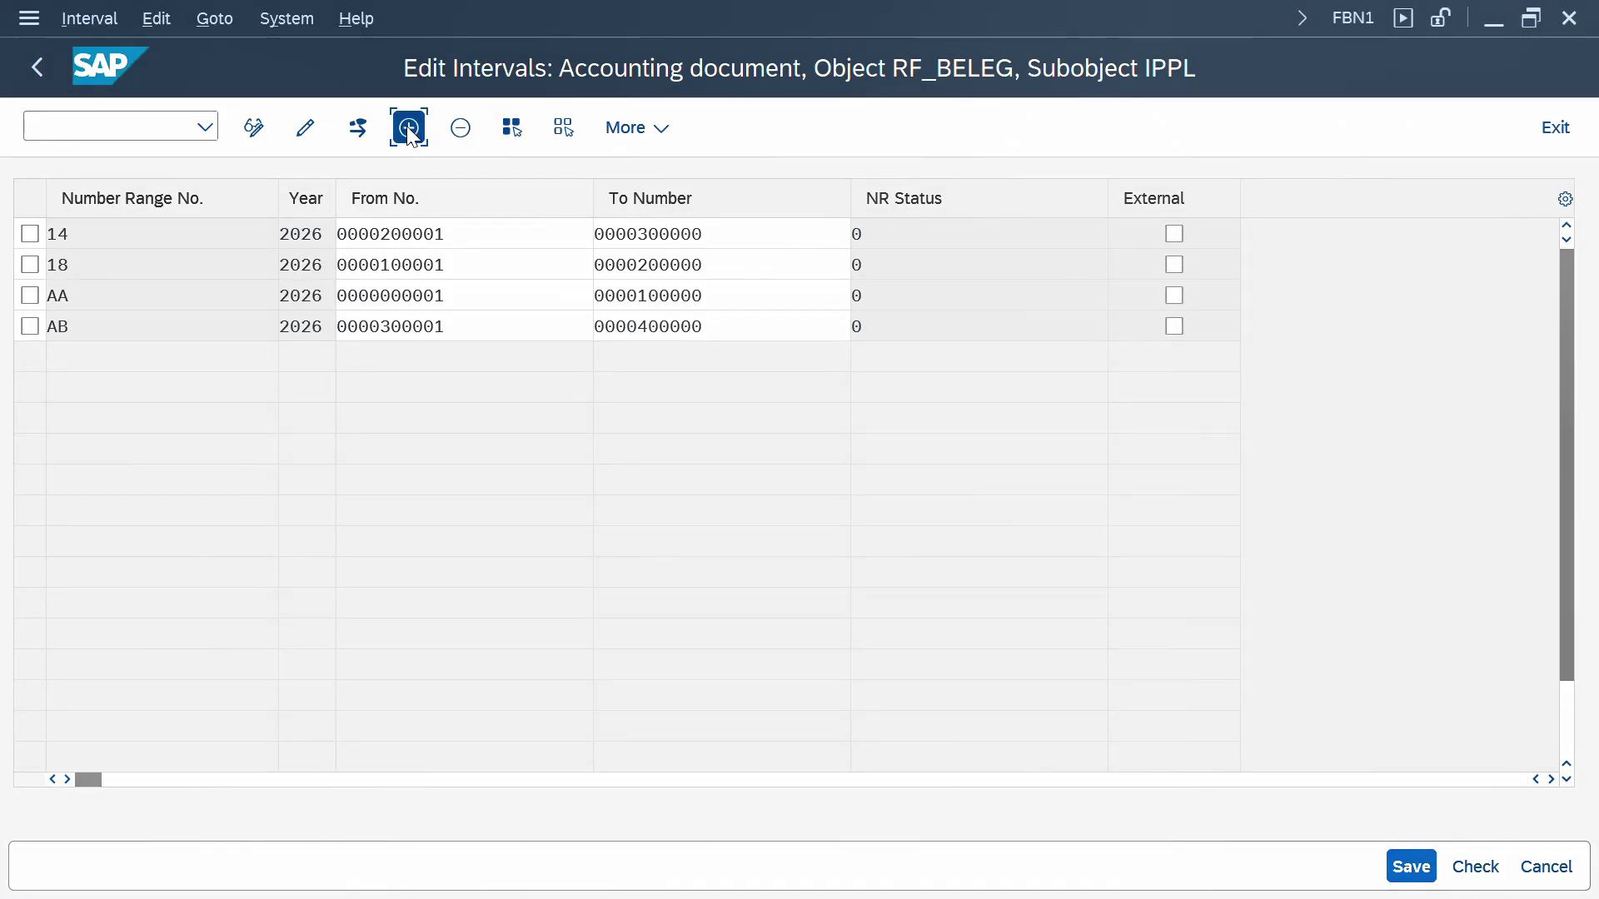
text(KZ)
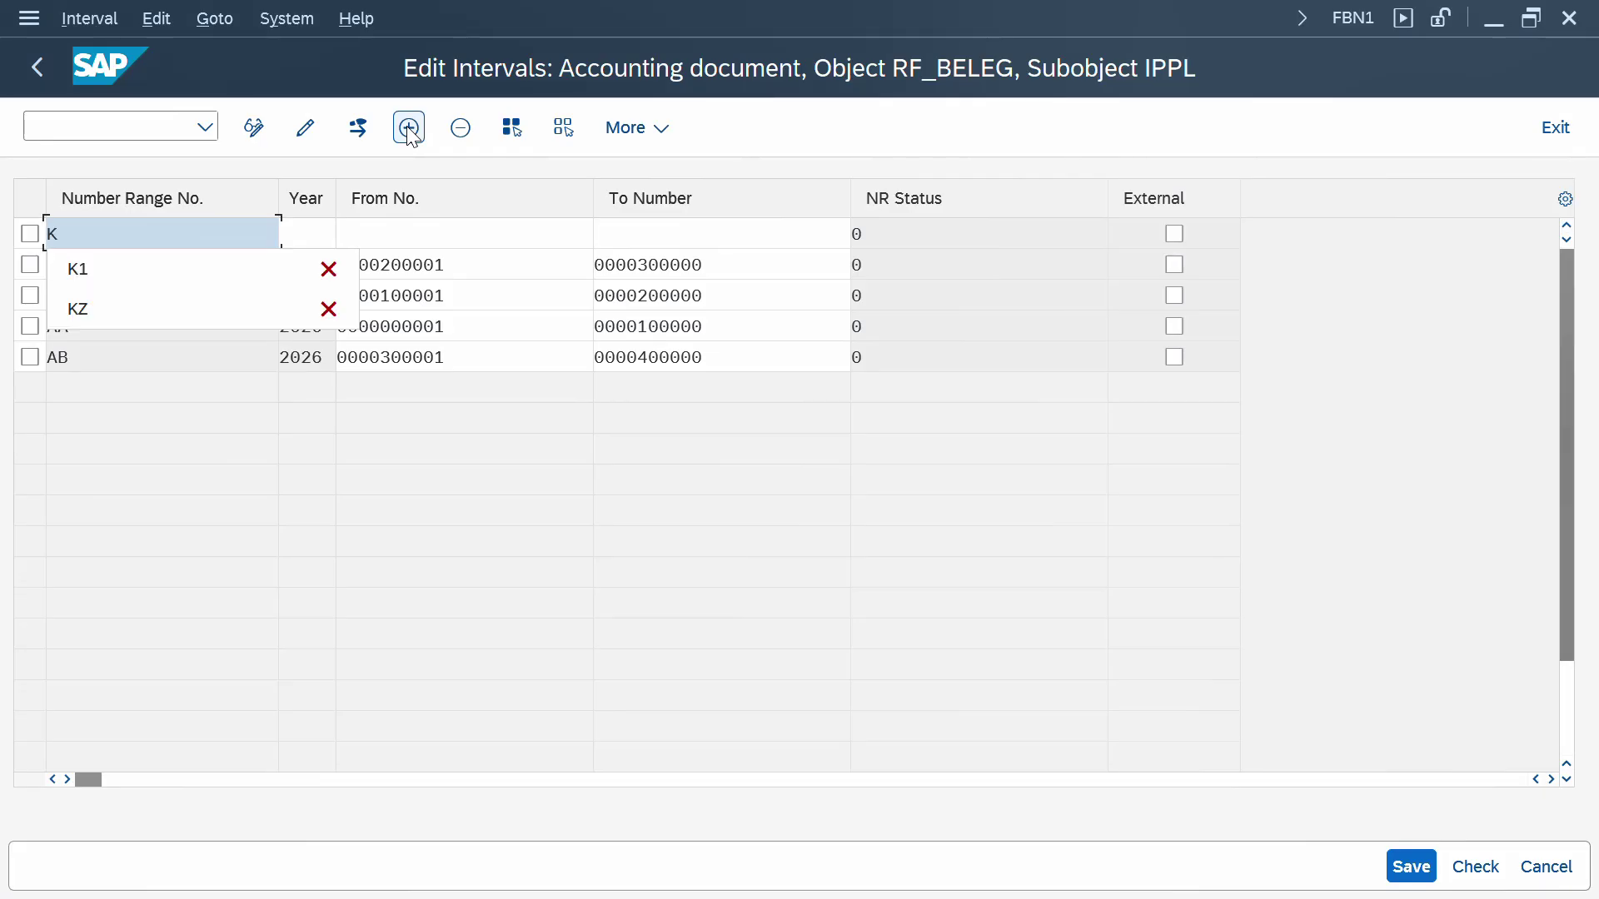
key(Tab)
text(2026)
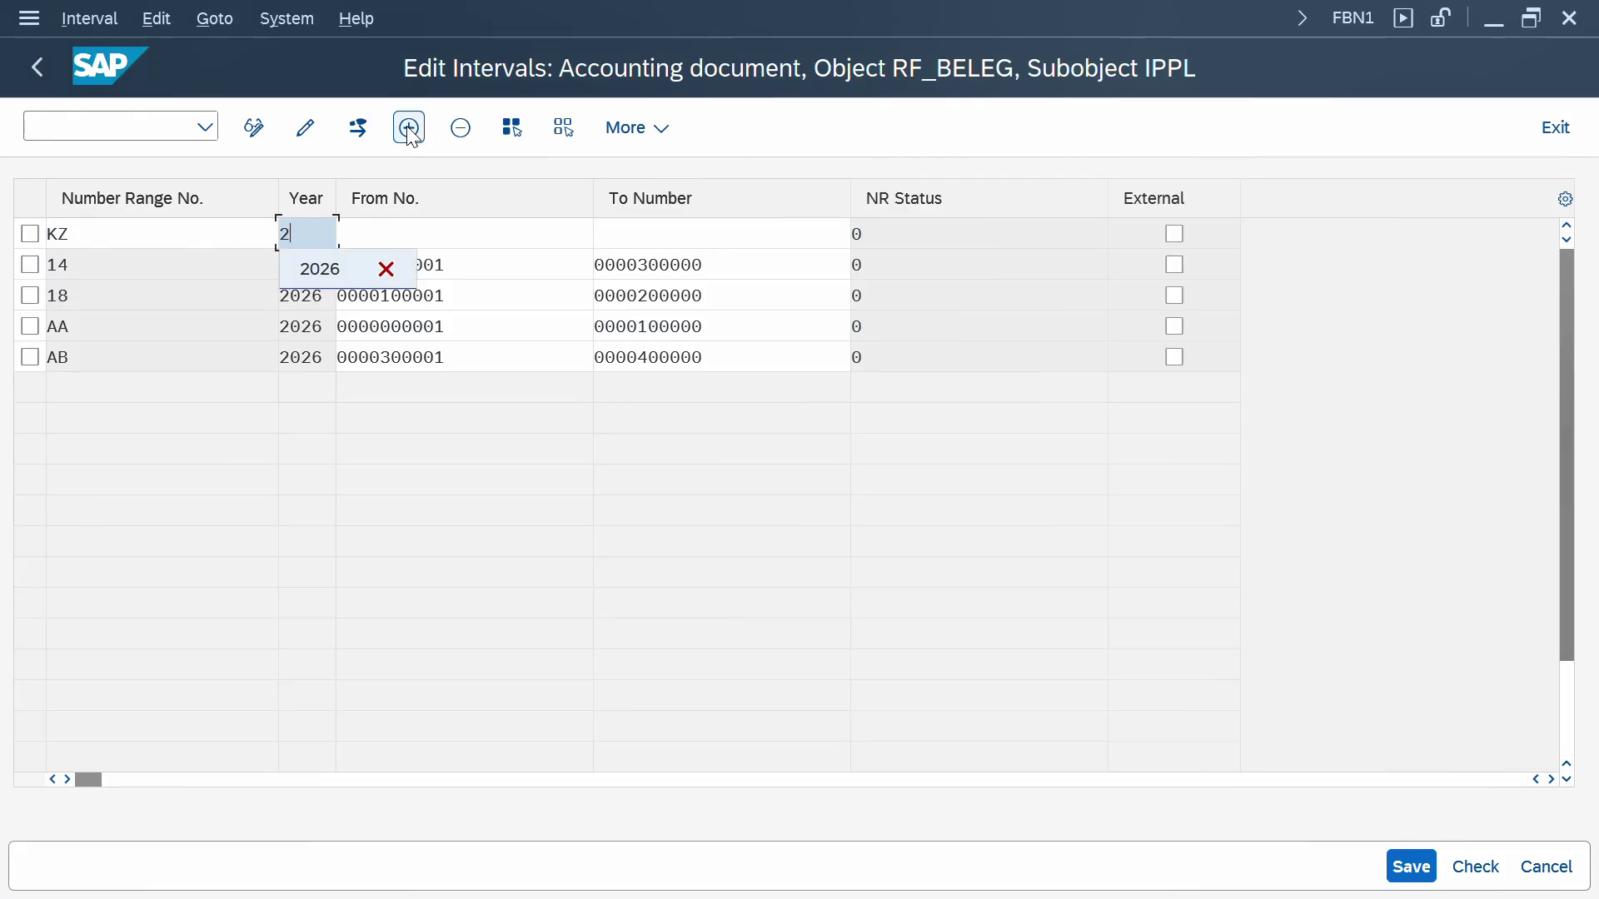
key(Tab)
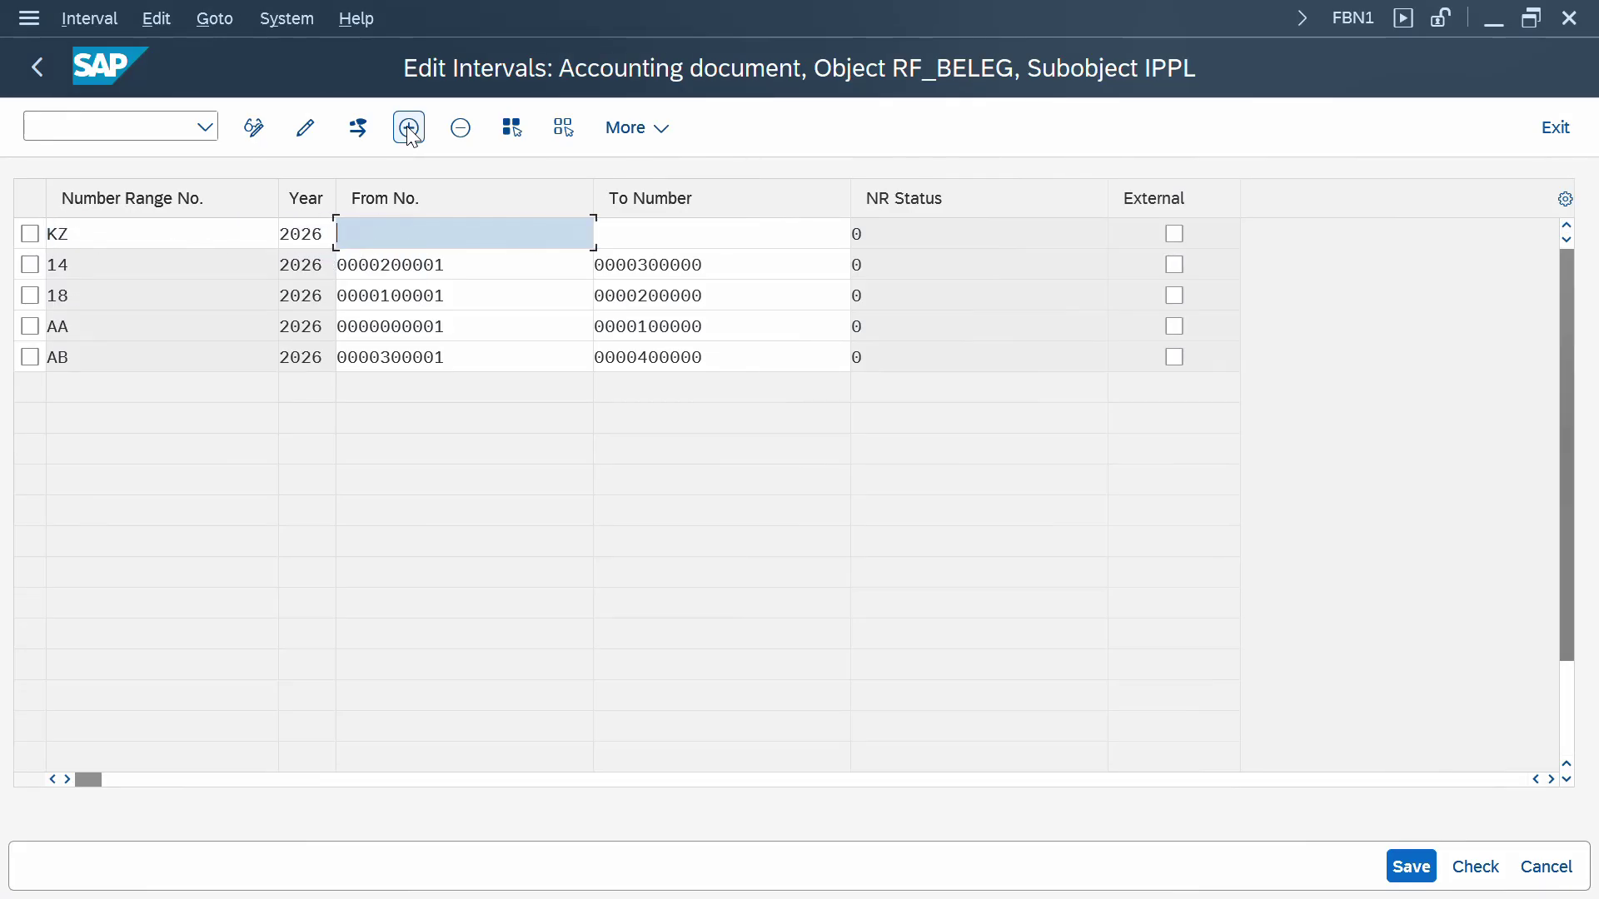
- Set the KZ interval's number range from 400001 to 500000
text(400001)
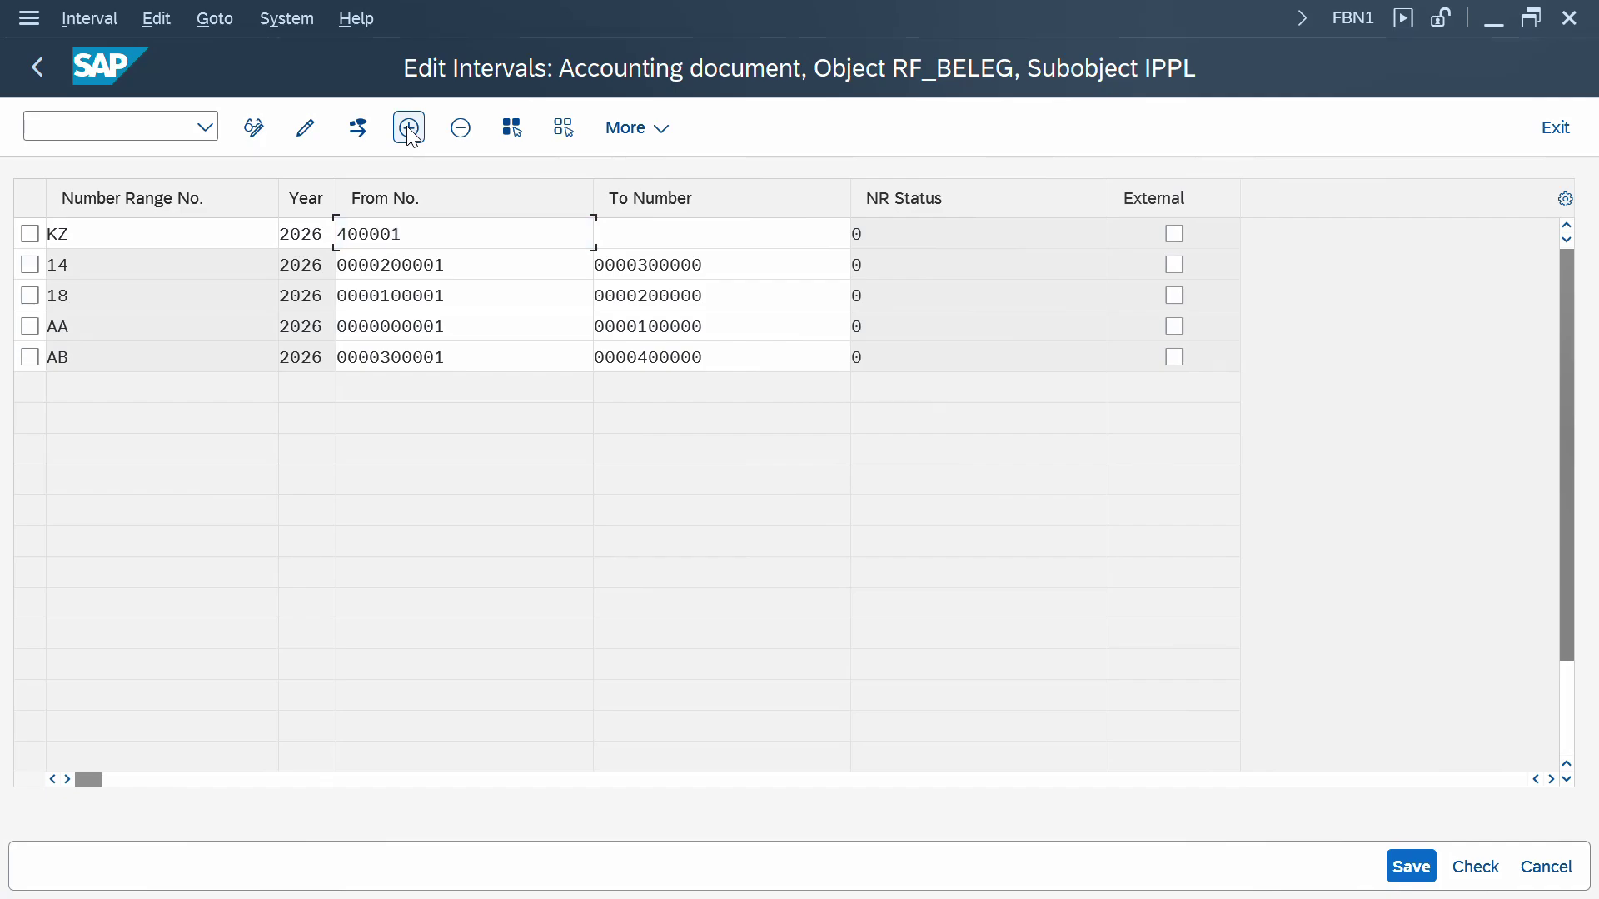
key(Return)
click(667, 358)
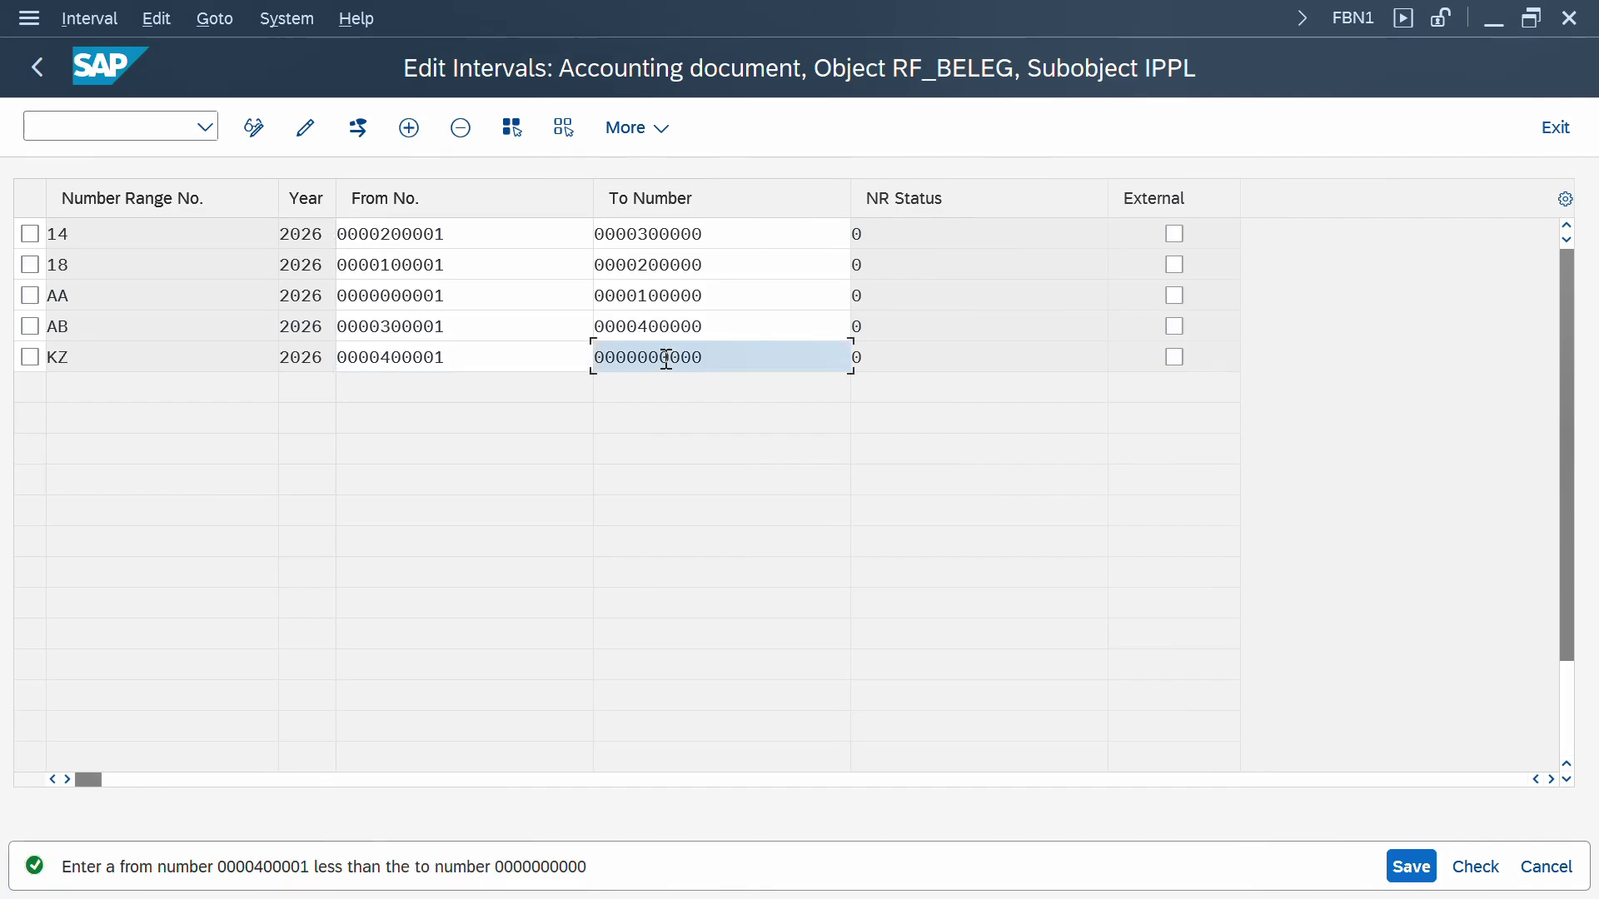
key(shift+Right)
text(6)
key(shift+Left)
text(5)
- Insert another interval row for number range 01 with year 2026
click(405, 138)
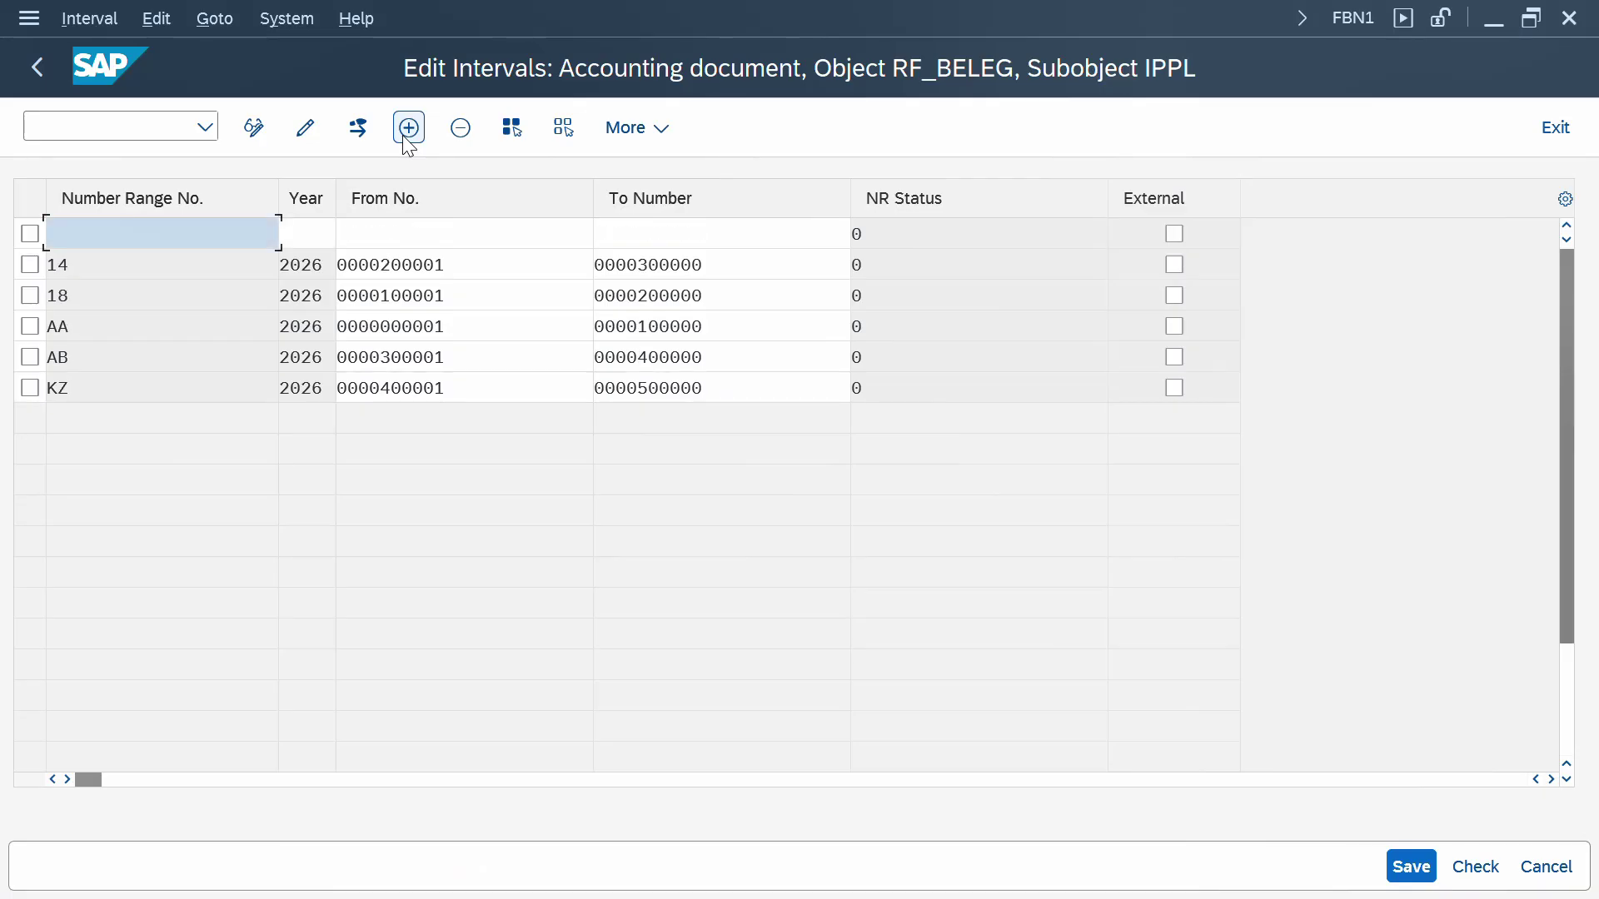
text(01)
key(Tab)
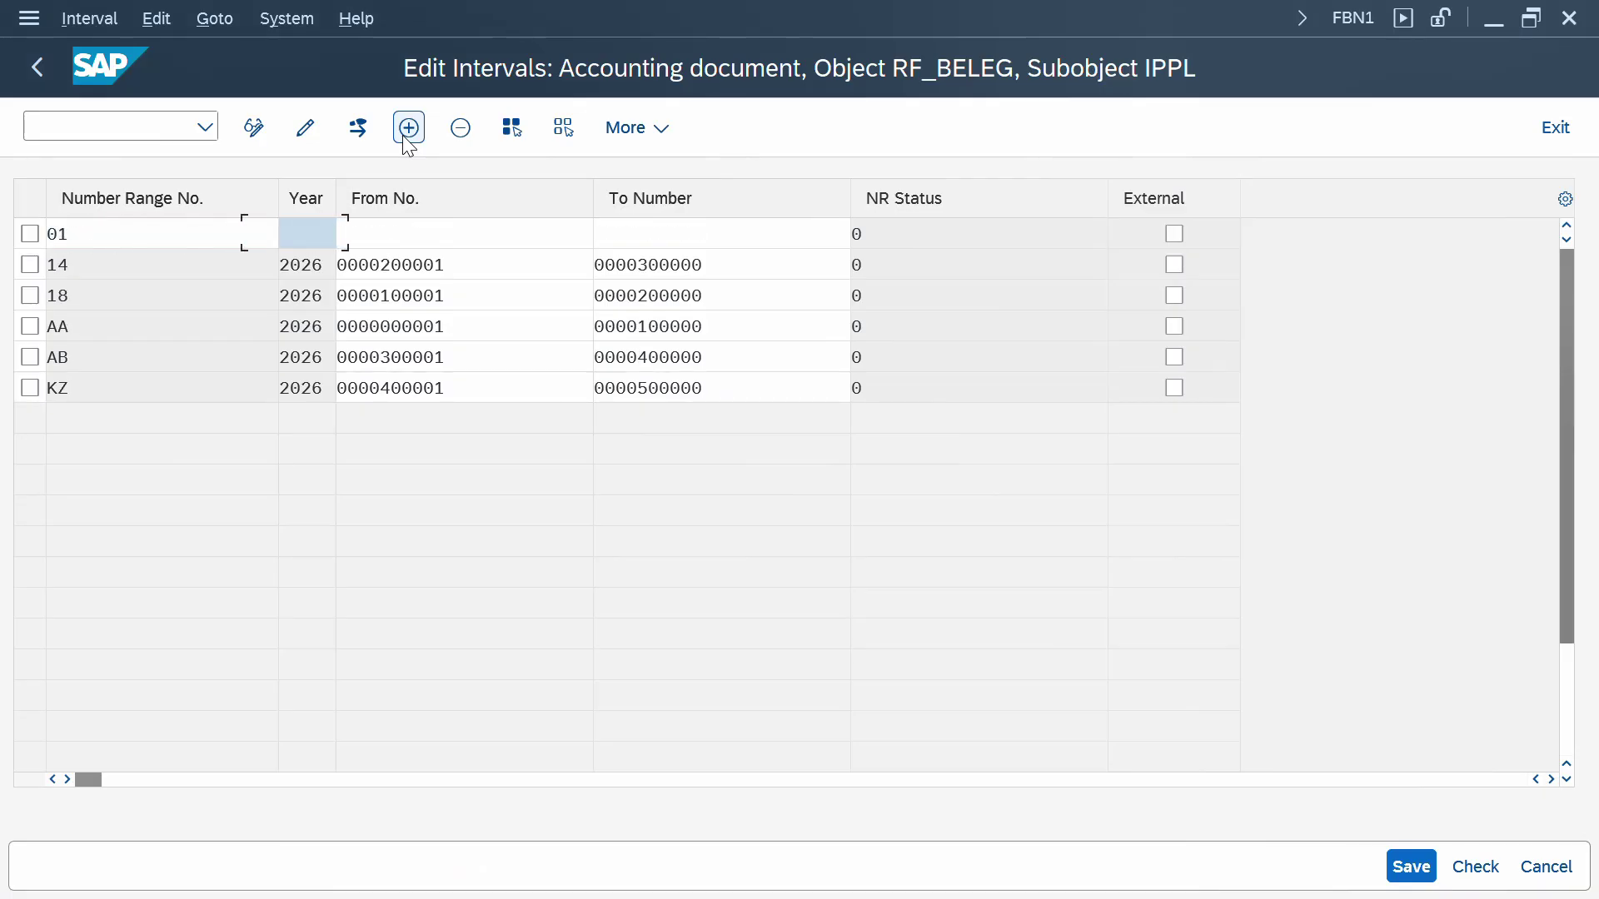
text(2026)
key(Tab)
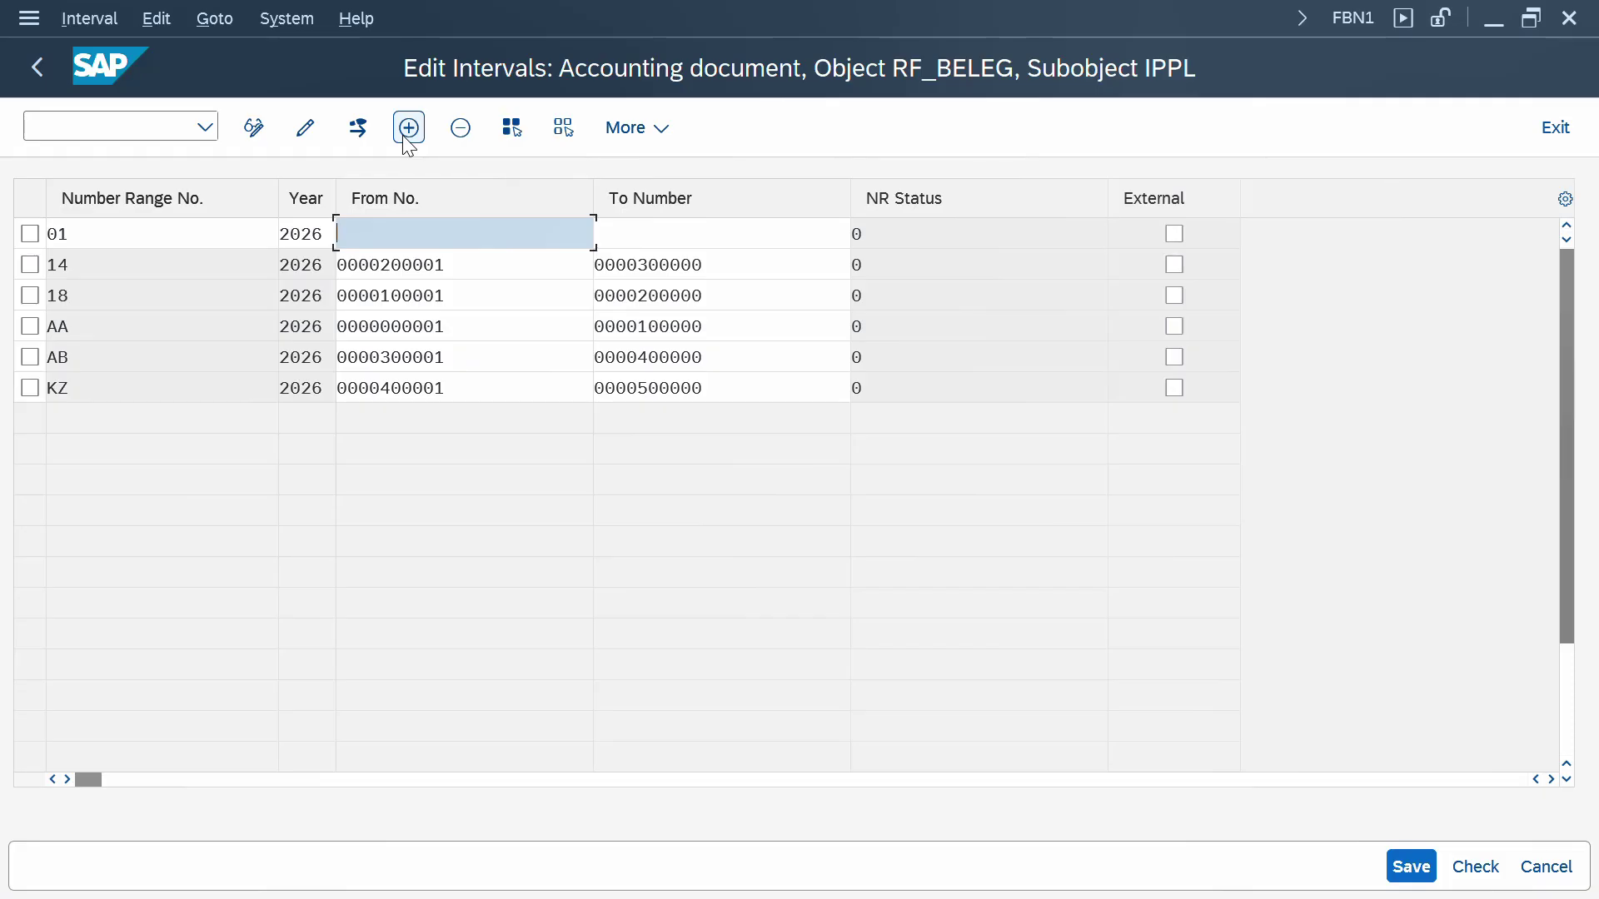
- Set the interval of number range 01 from 500001 to 600000, and save all intervals, accepting the transport notice
text(500001)
key(Tab)
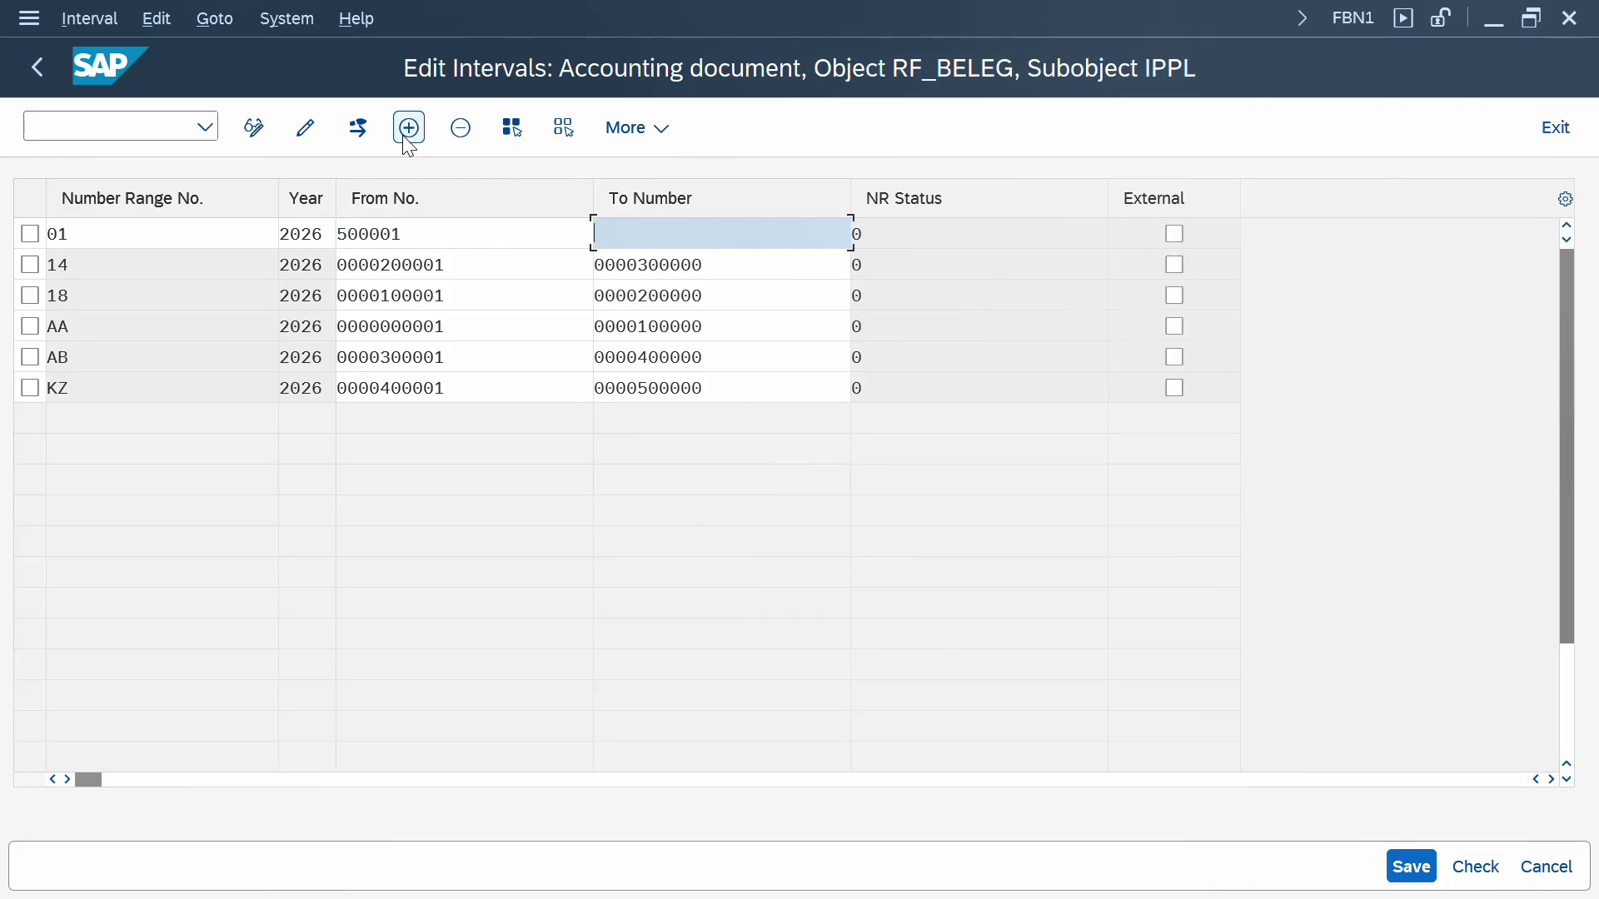
text(600000)
key(Return)
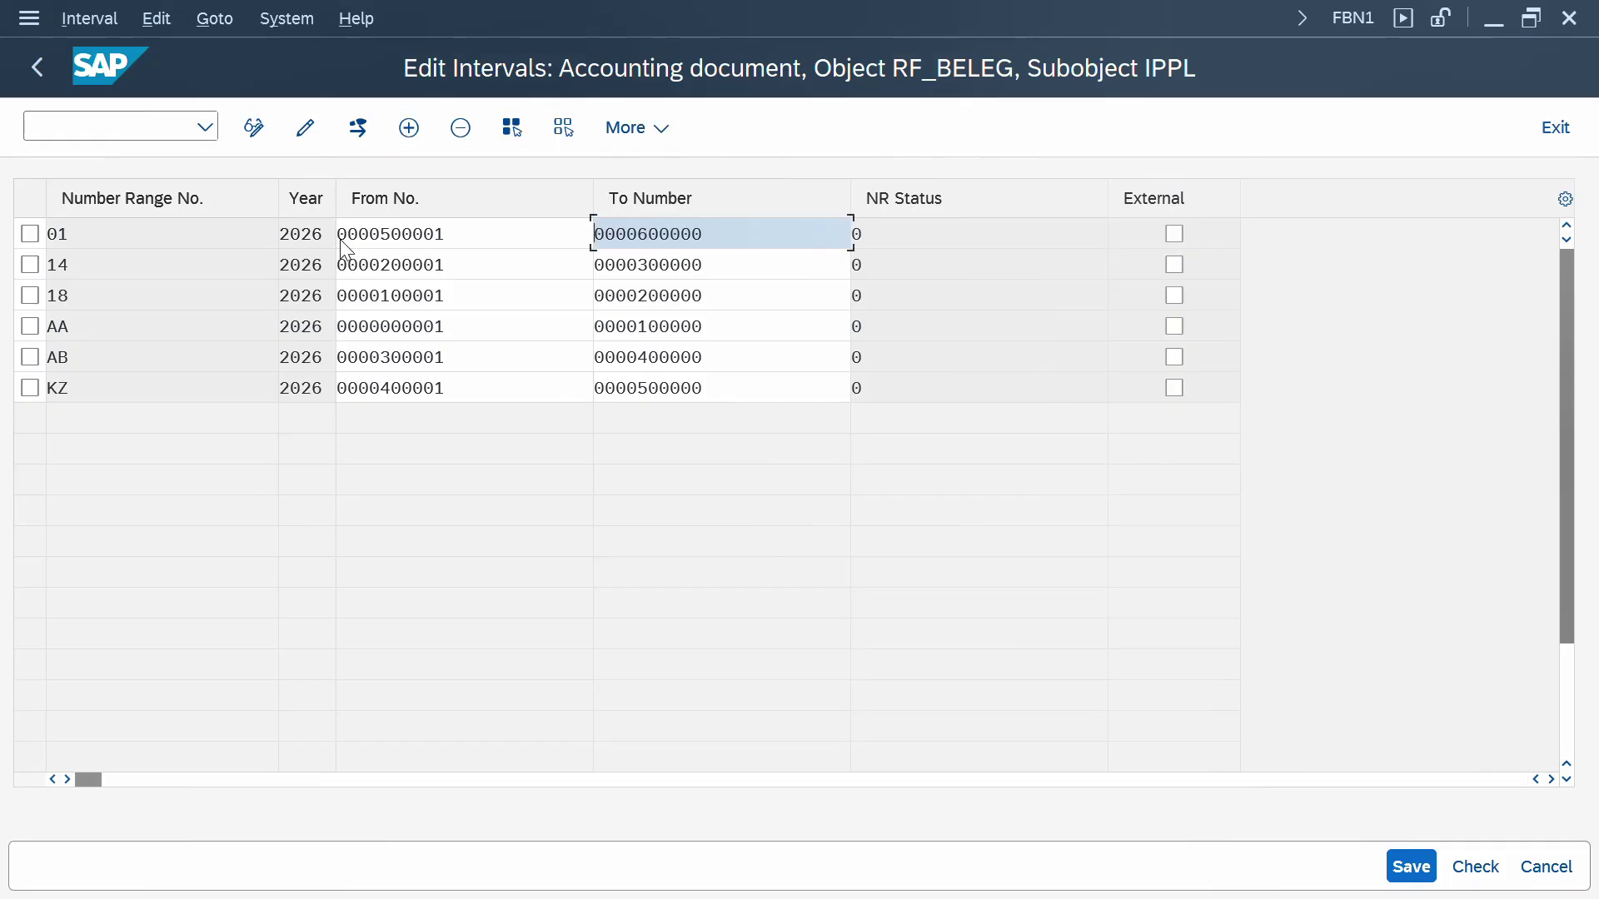
click(1409, 867)
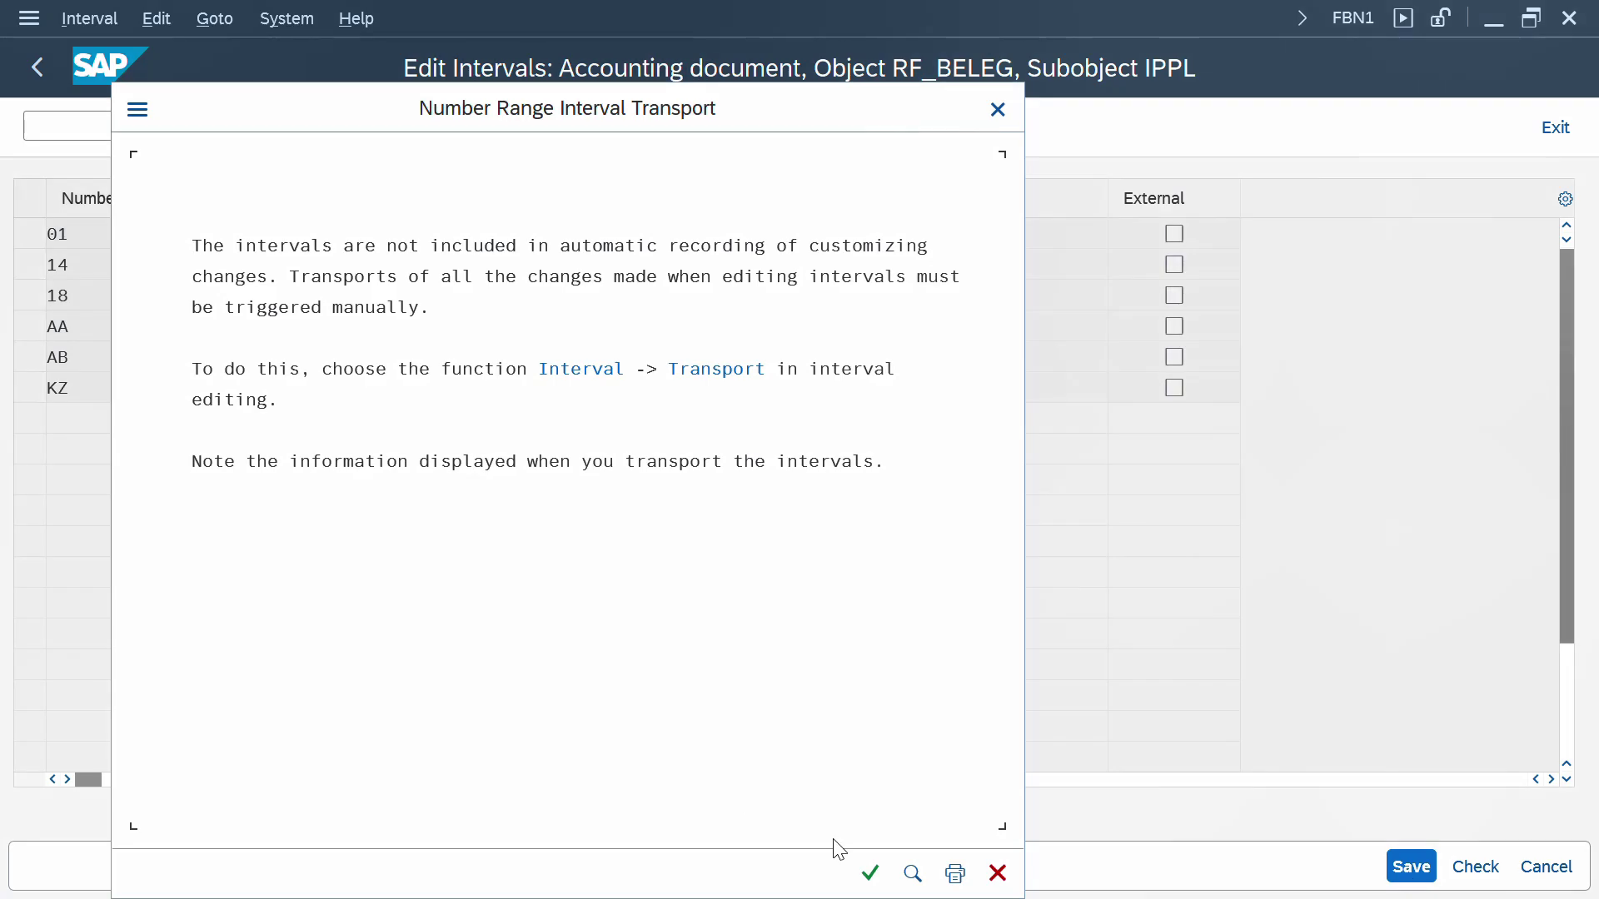
click(870, 873)
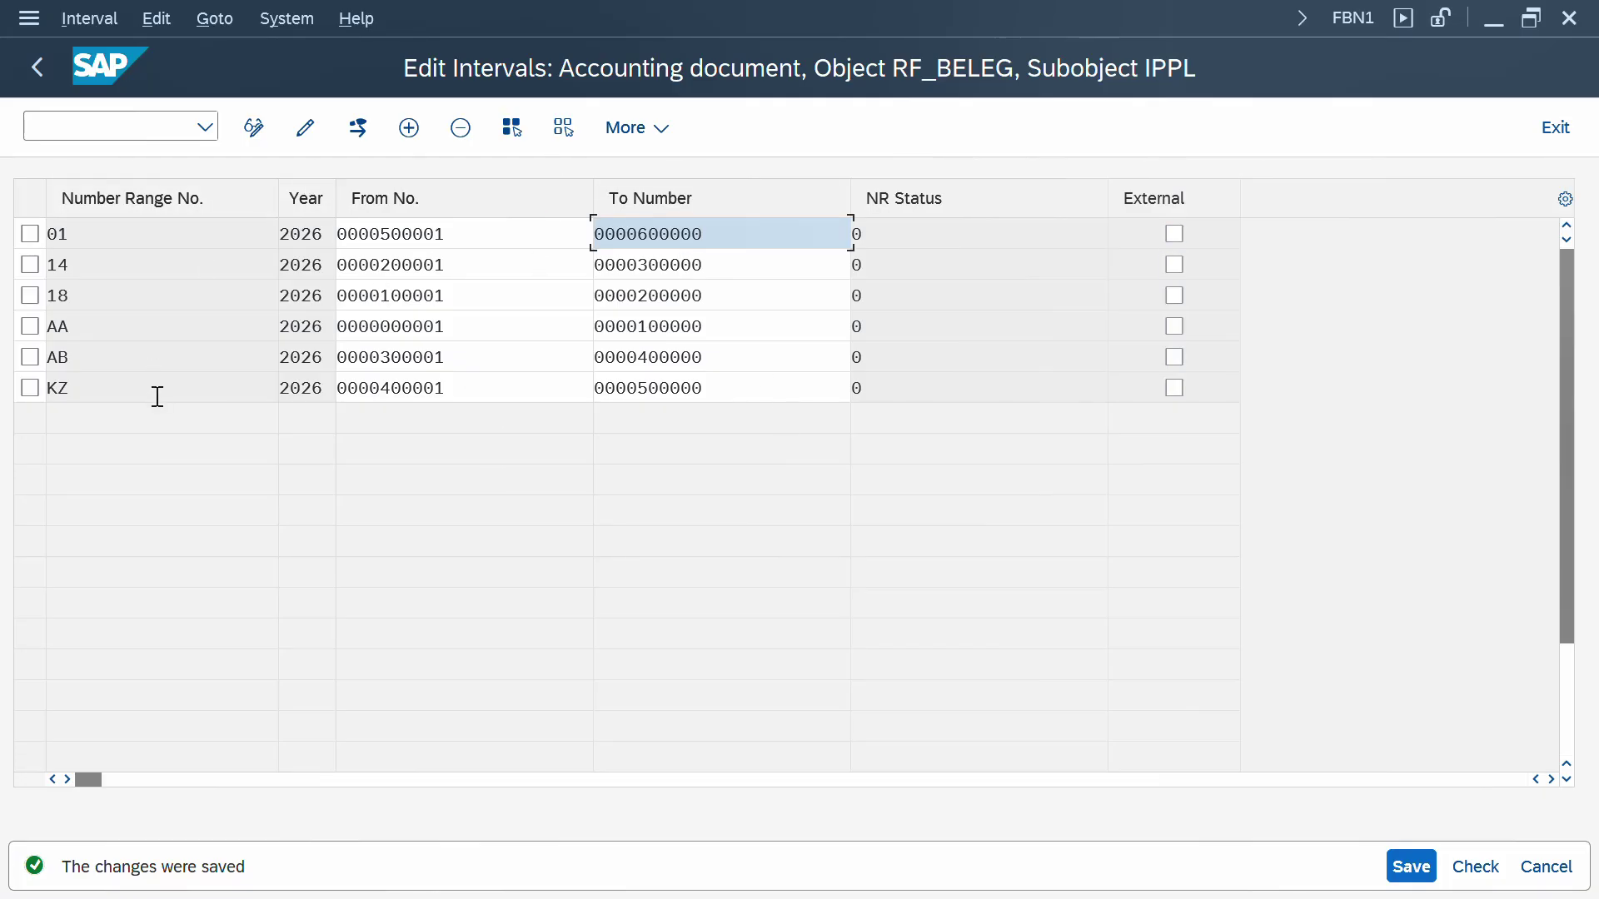
- Return to the IMG structure and open Copy to Company Code under Document Number Ranges, accepting the transport notice
click(37, 87)
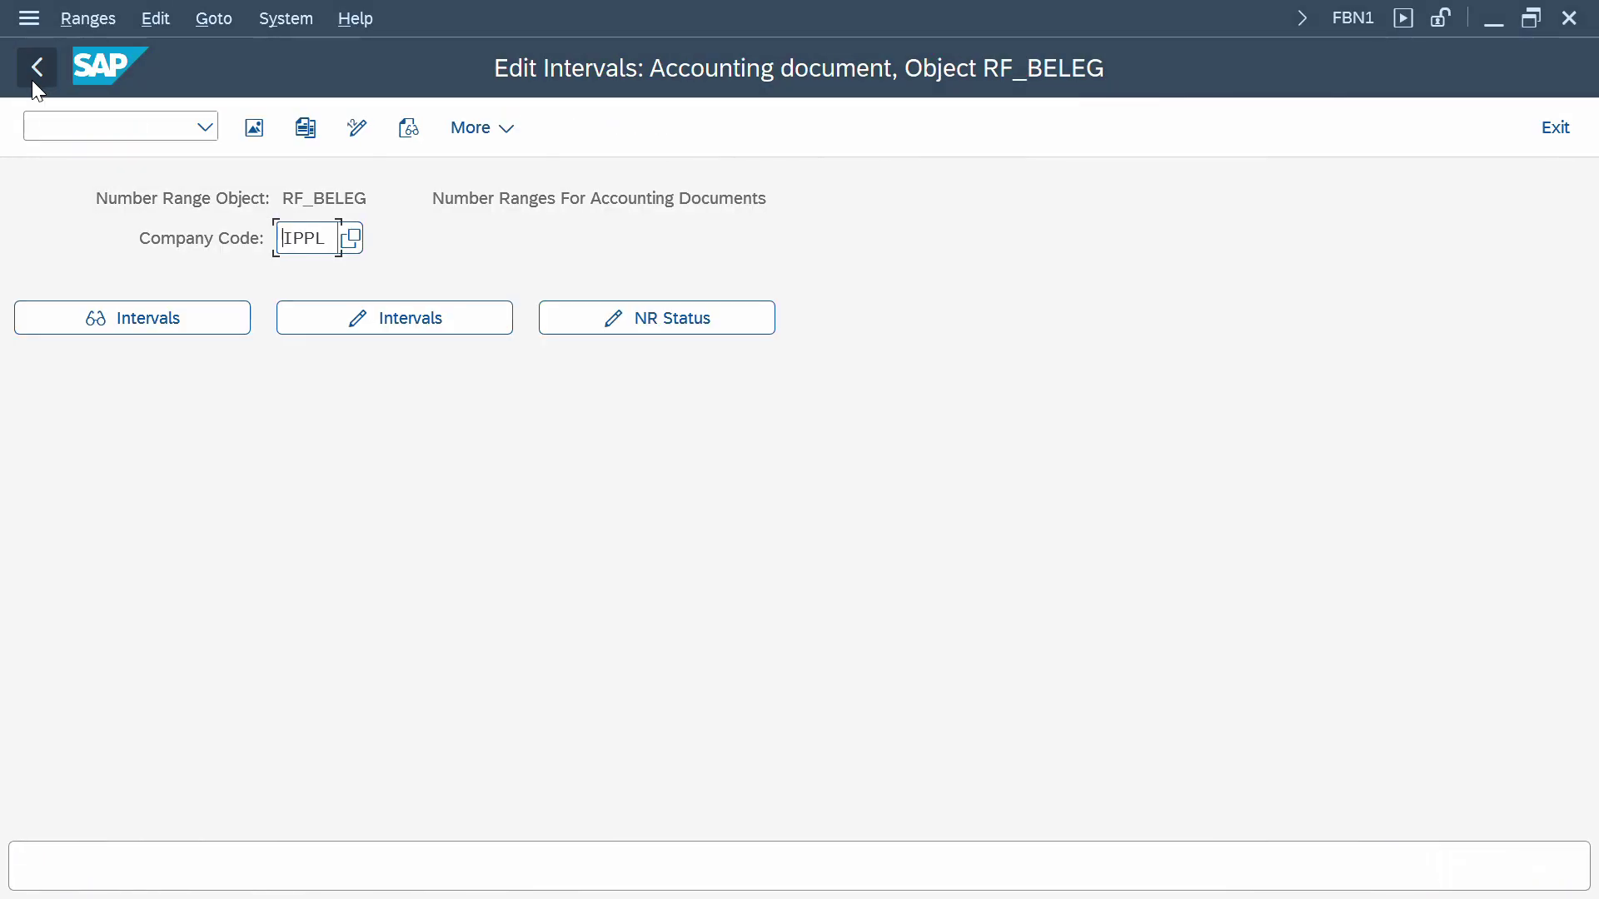
click(37, 86)
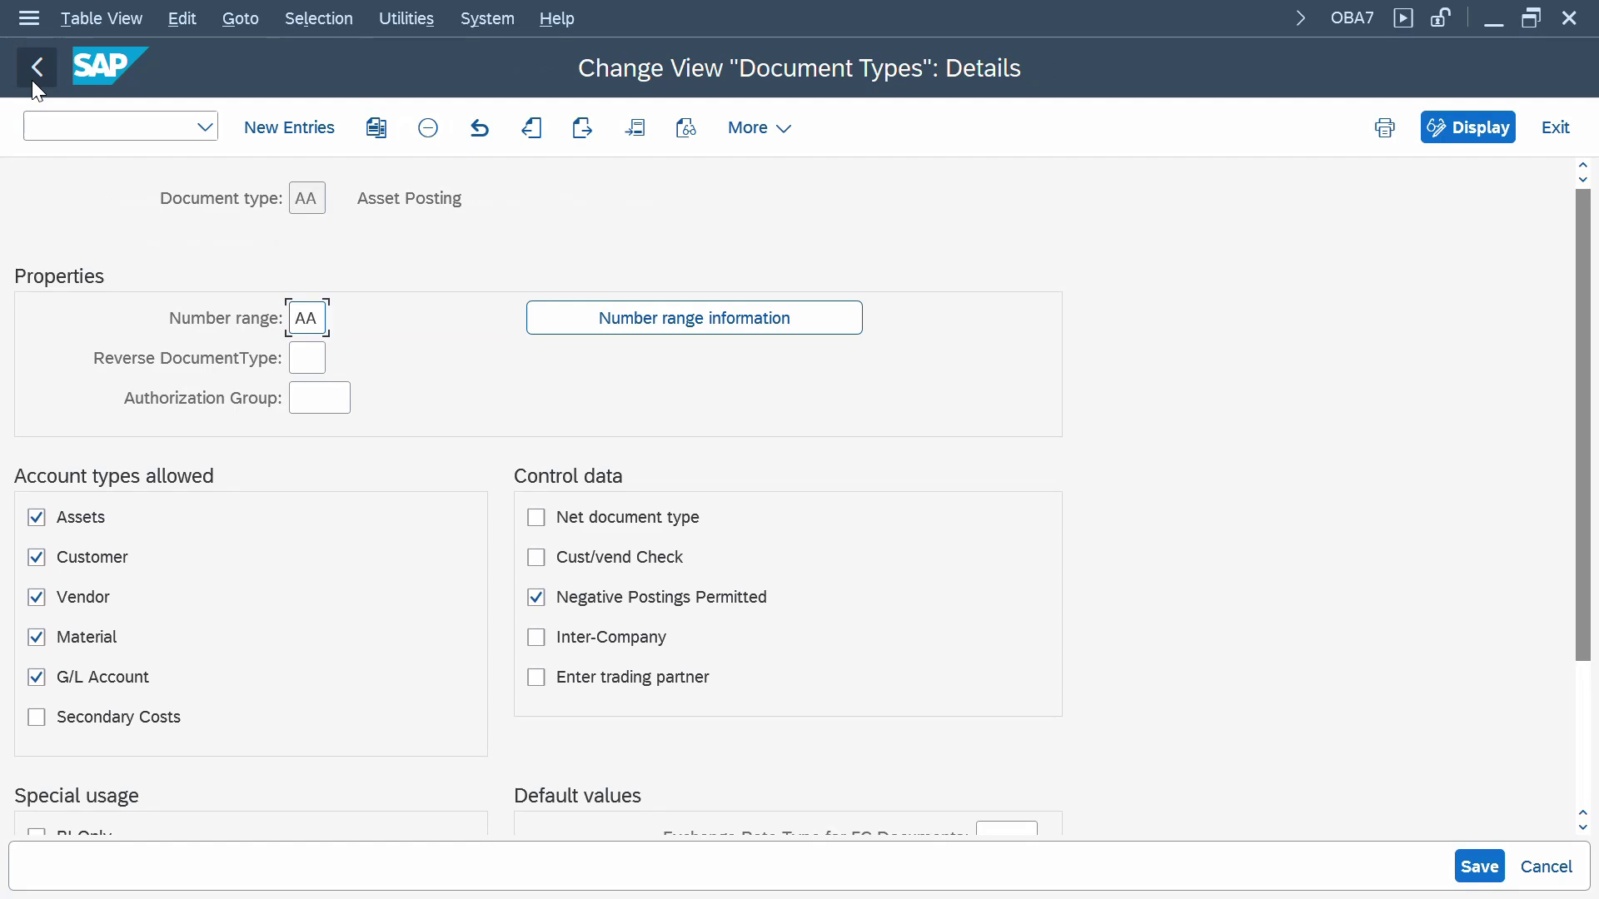
click(32, 80)
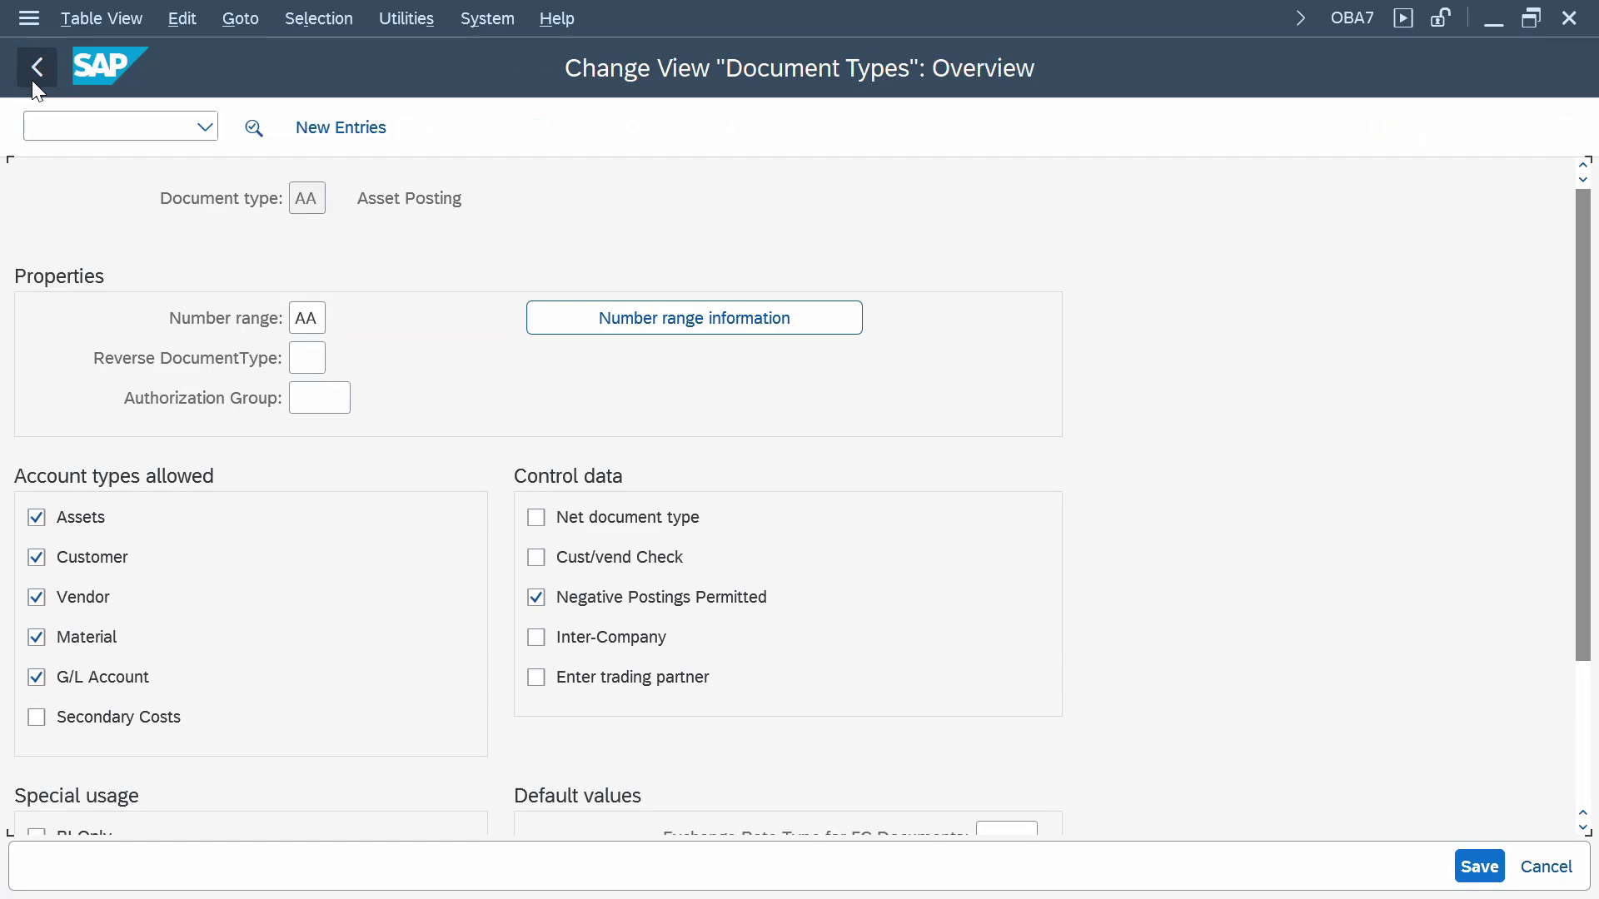
click(33, 79)
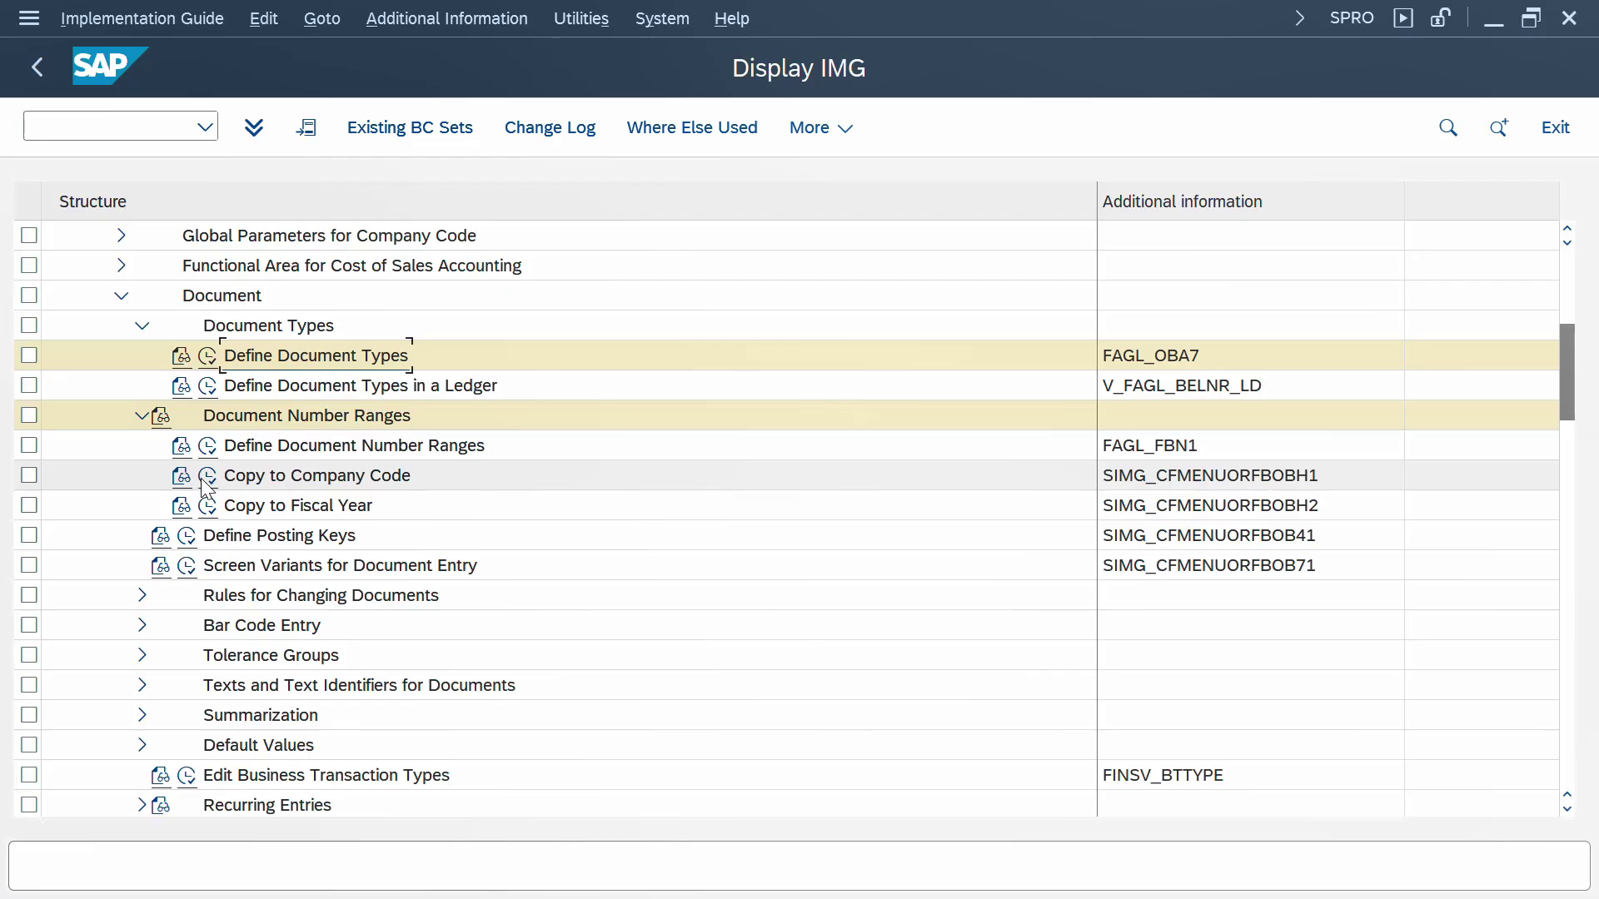
click(208, 476)
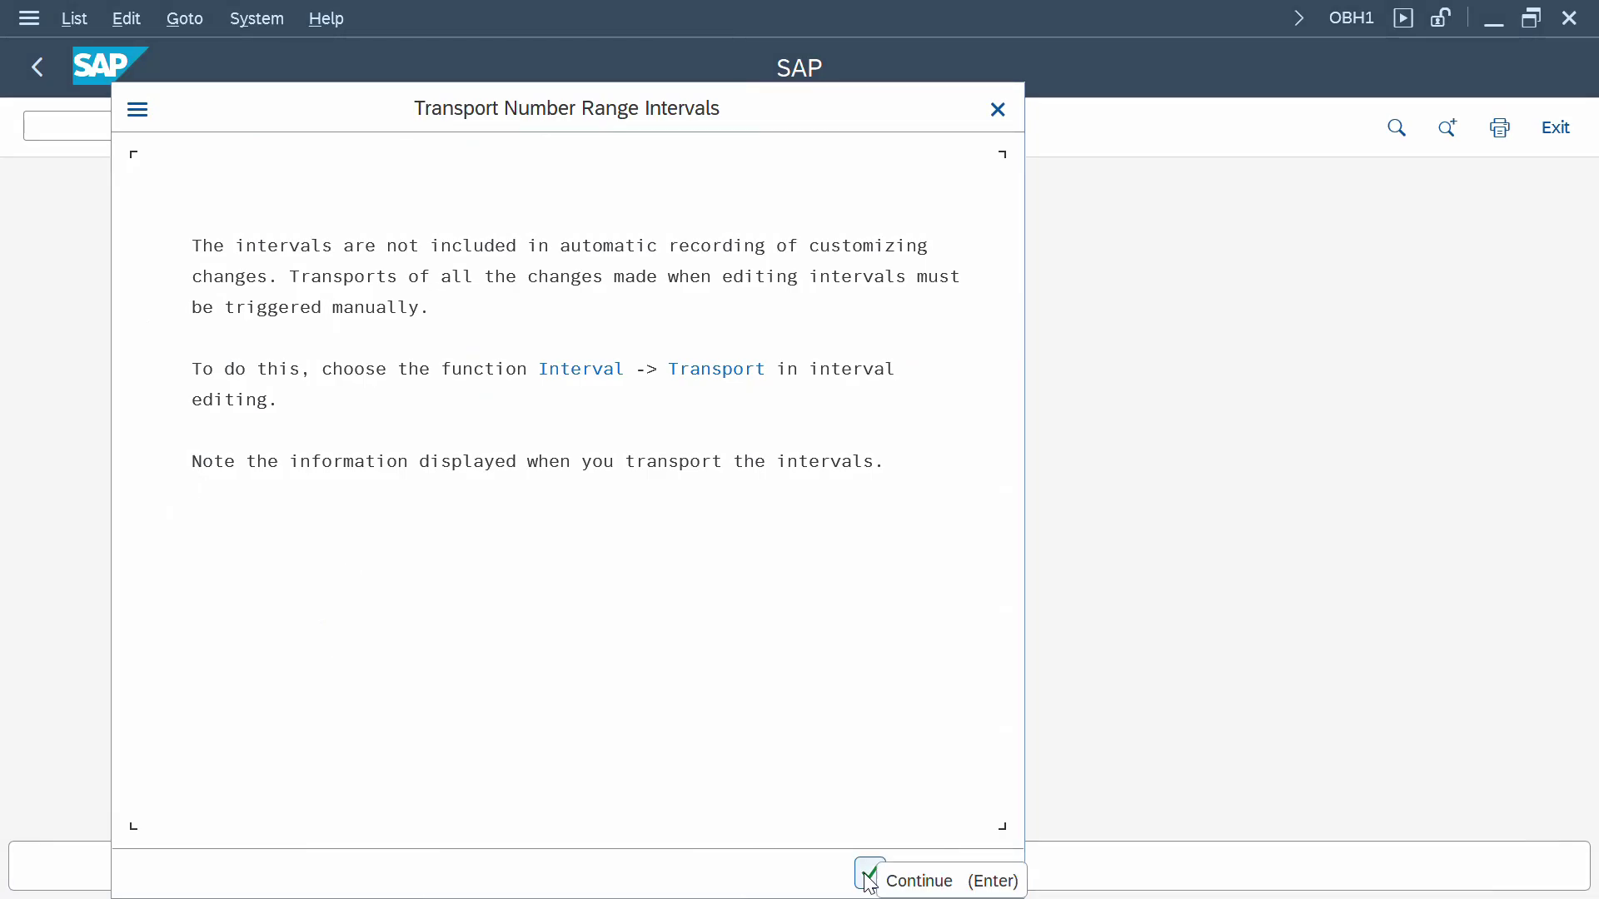
click(868, 876)
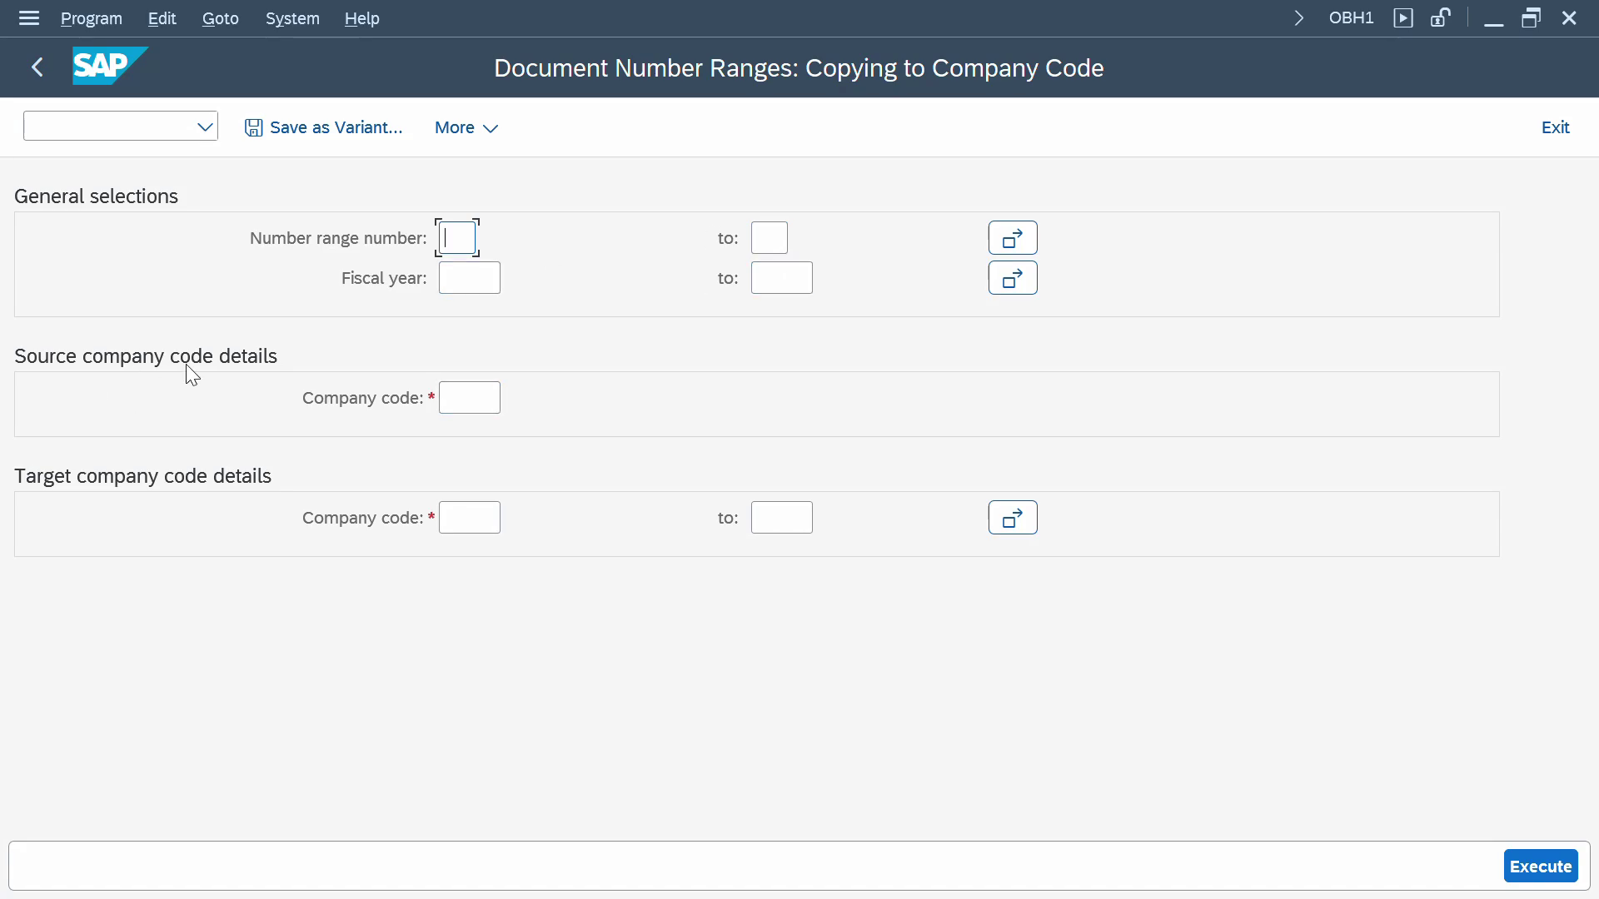
- Set the source company code to PUML and the target company code to GR01 for copying document number ranges
click(453, 397)
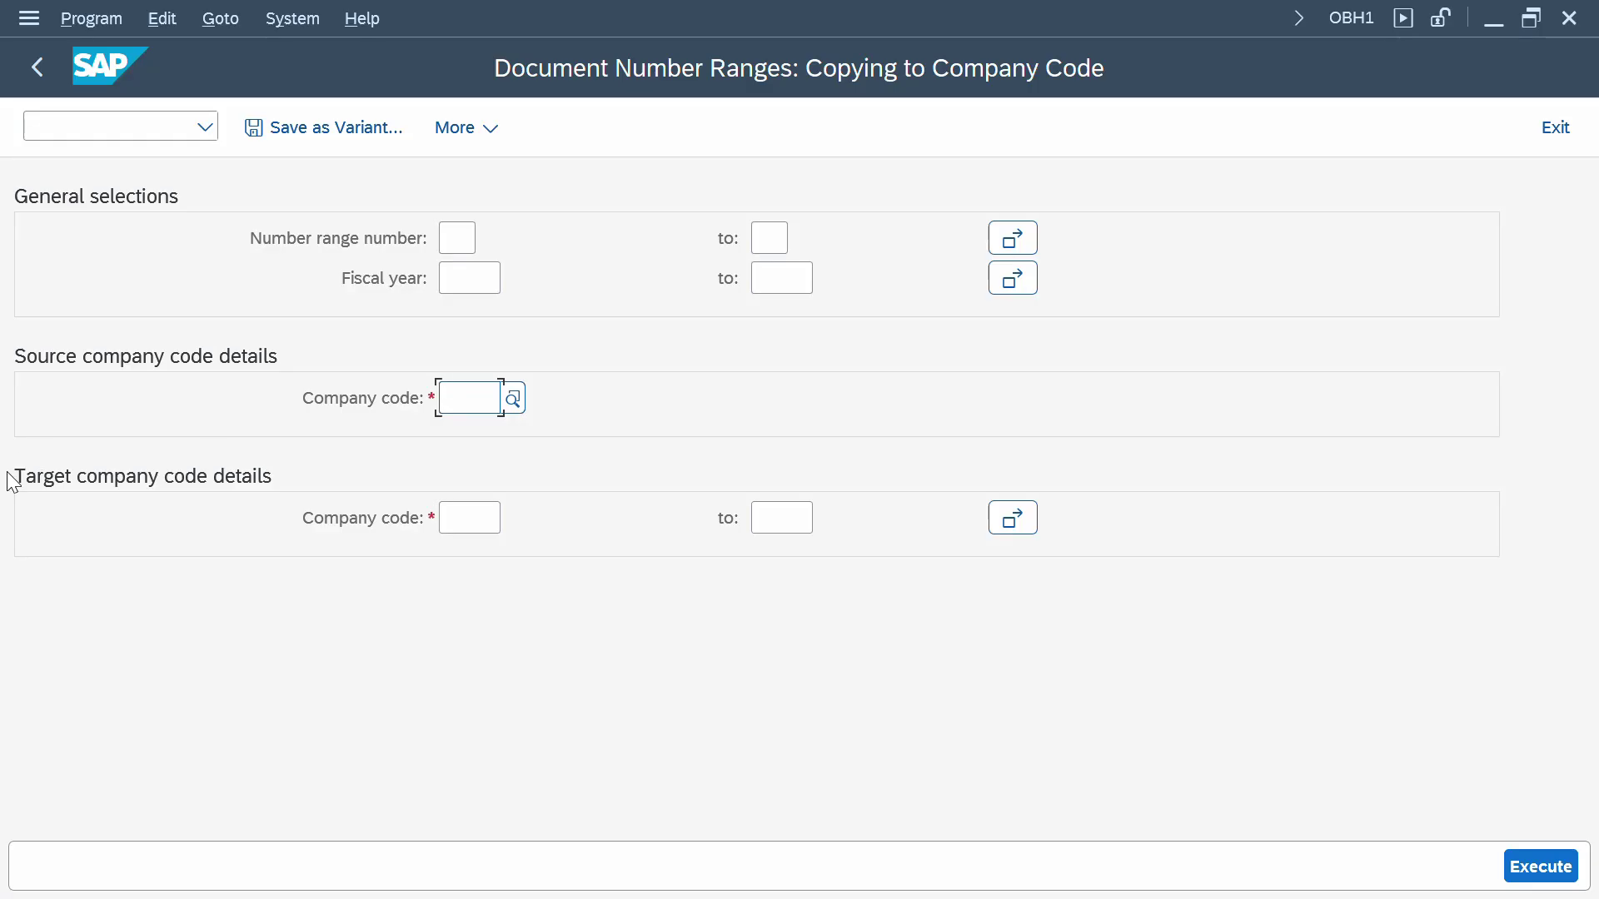
click(466, 510)
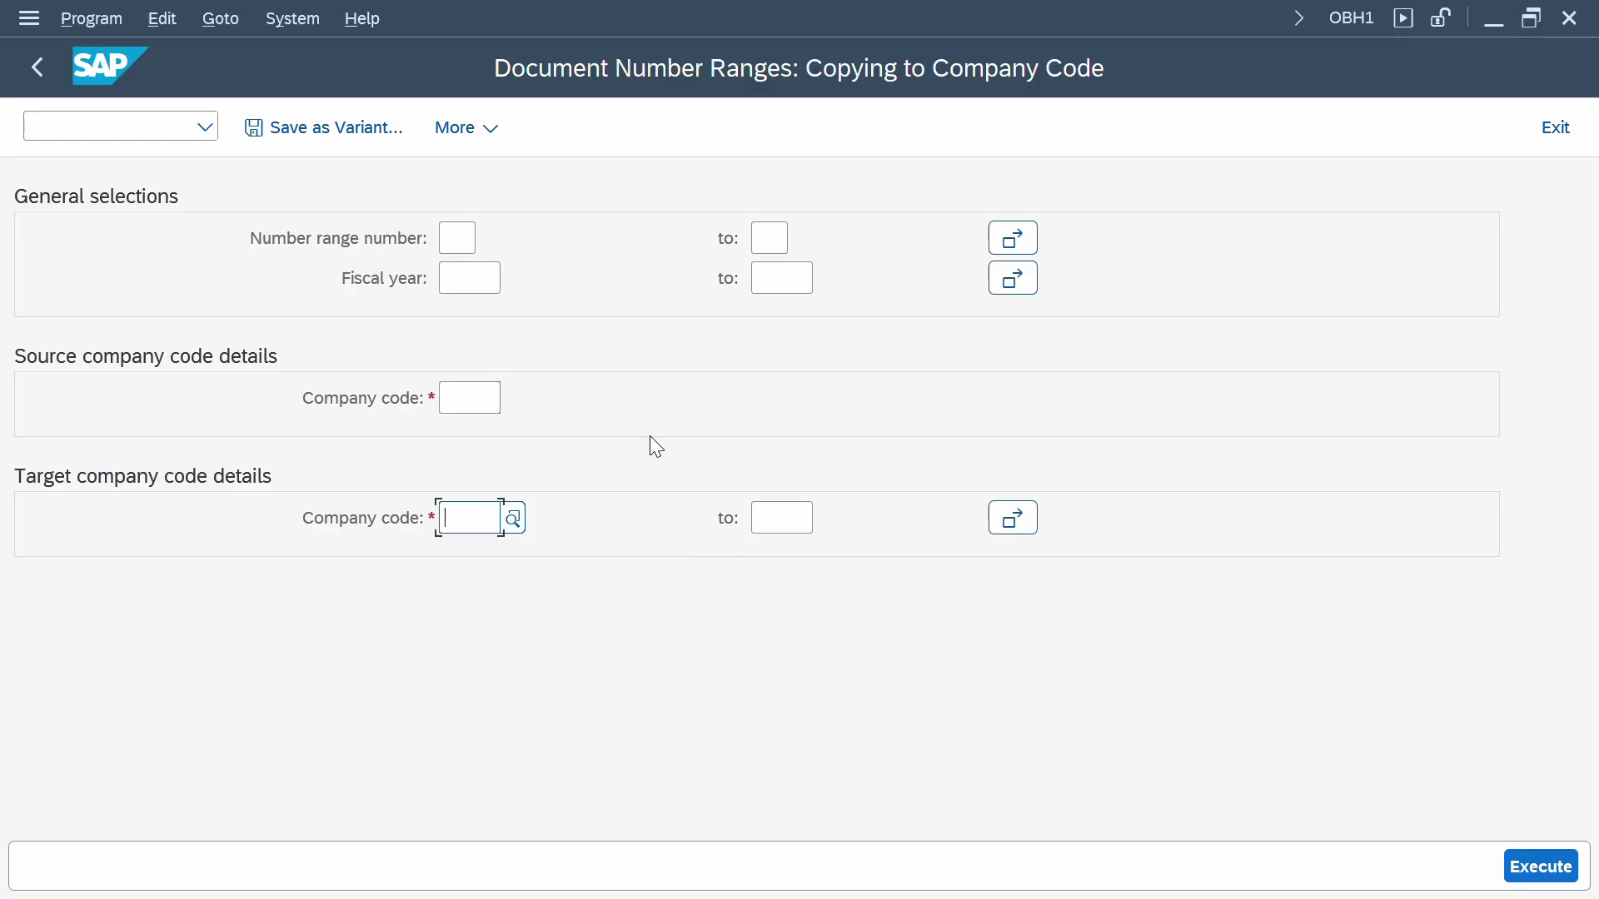
click(1013, 518)
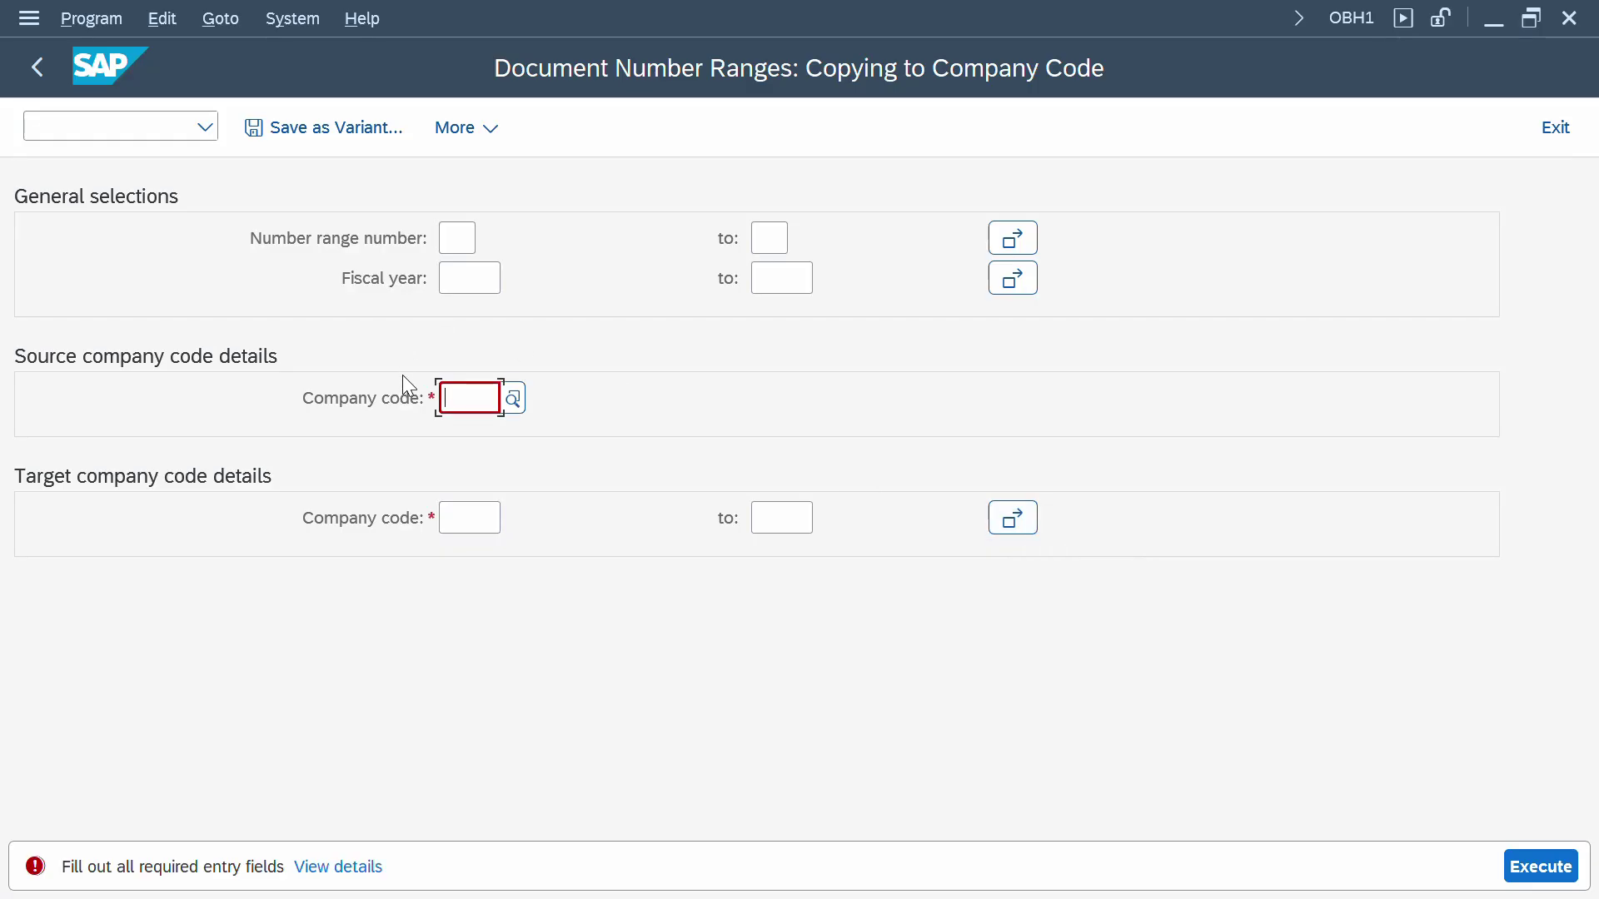
text(PUML)
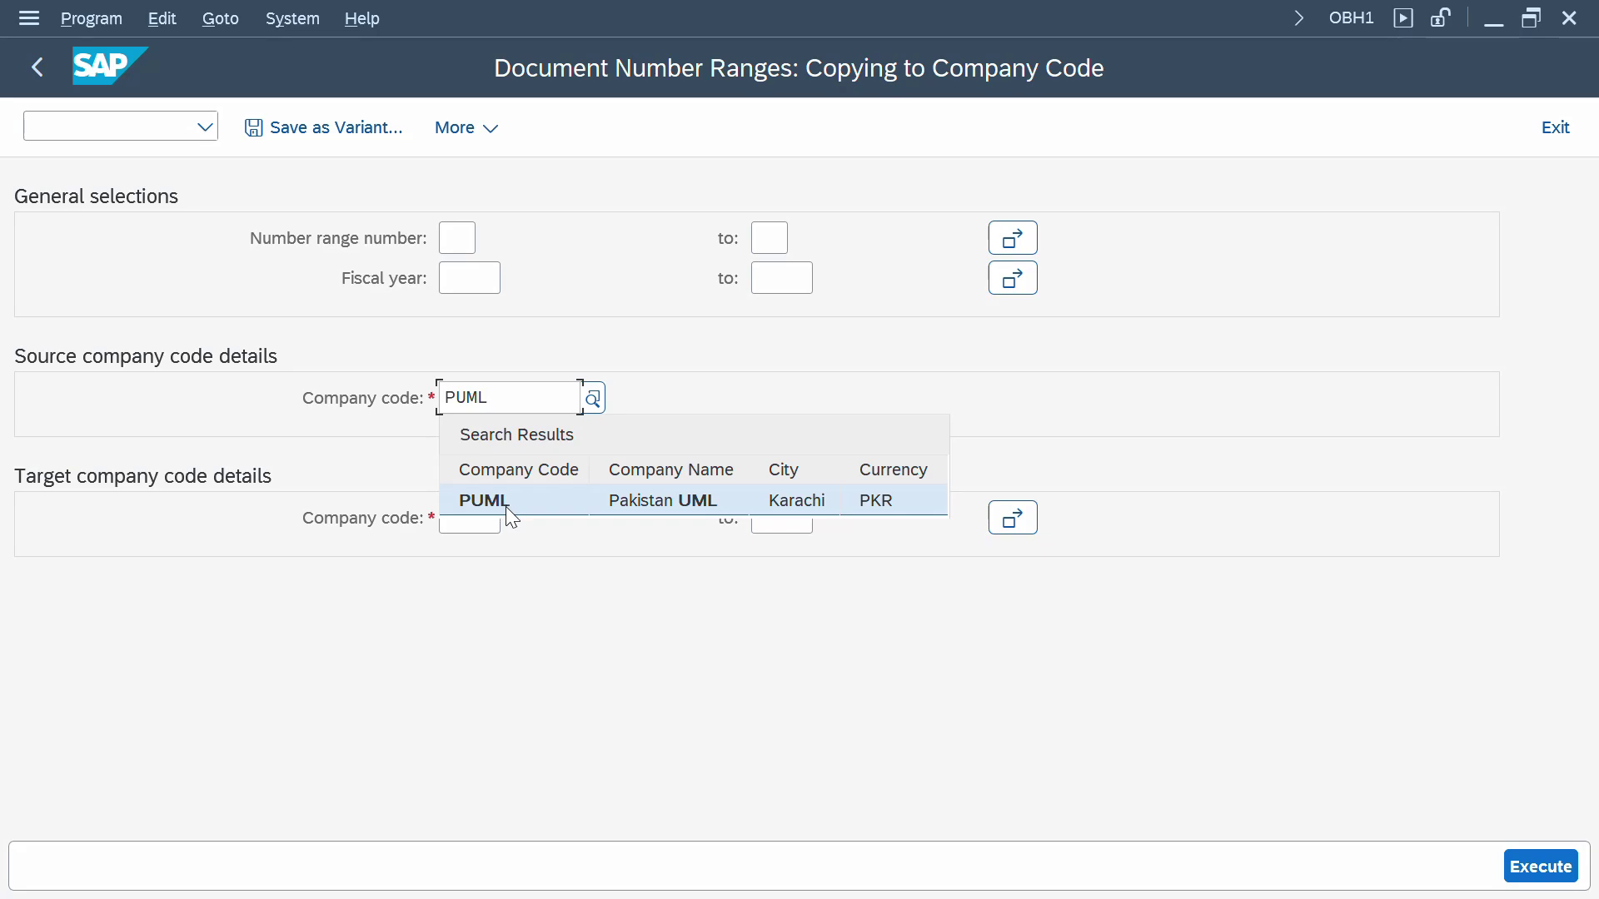
click(506, 506)
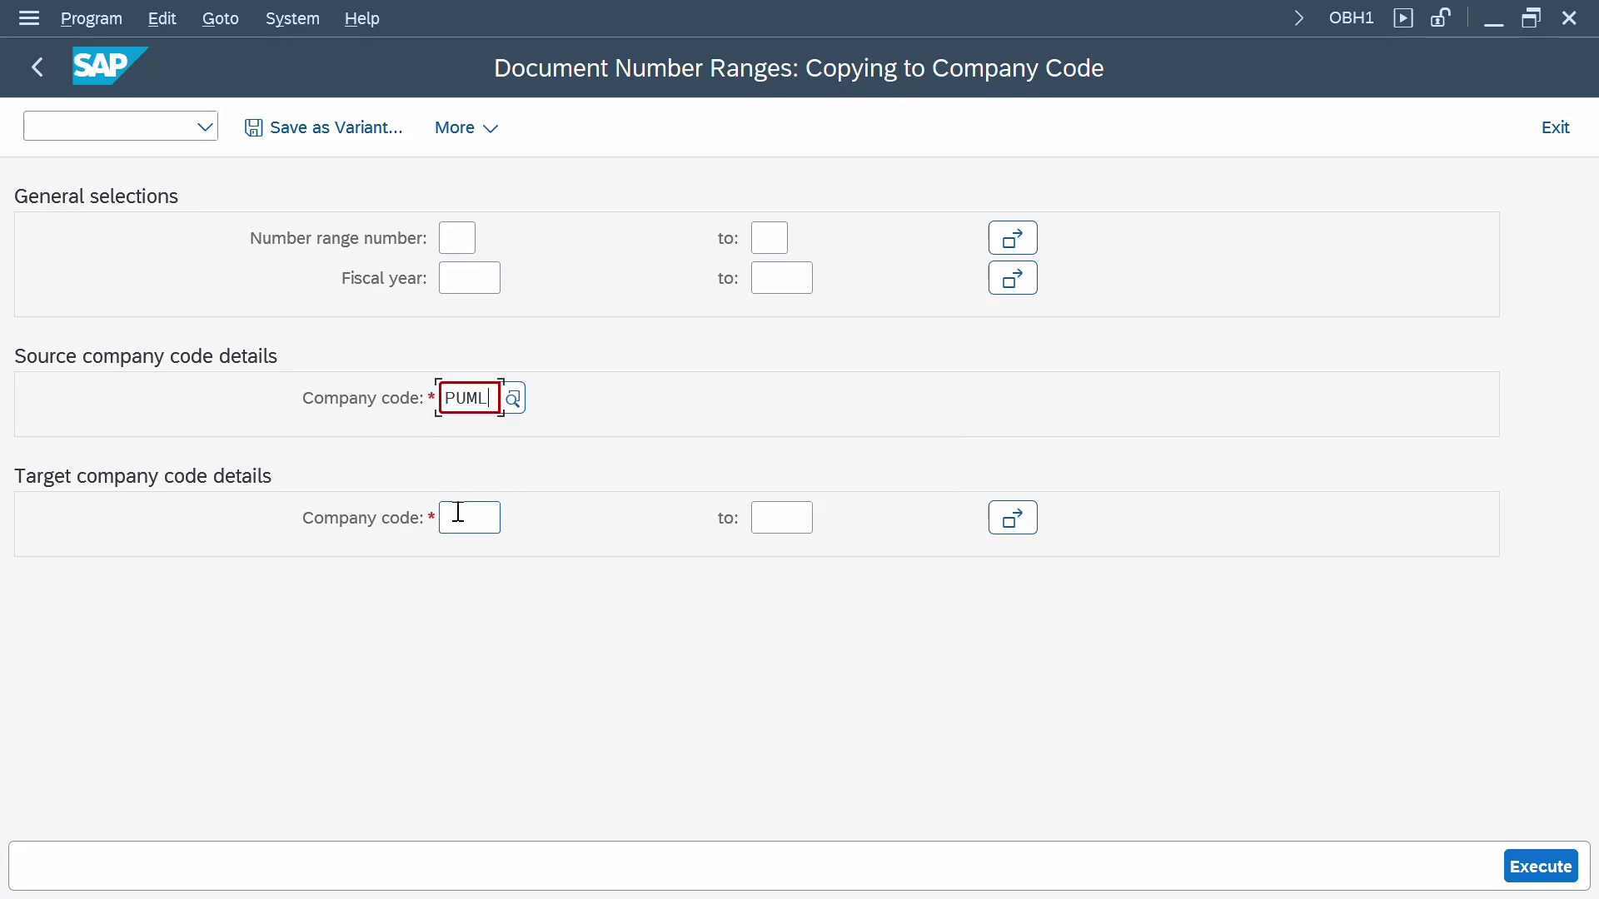
click(1012, 525)
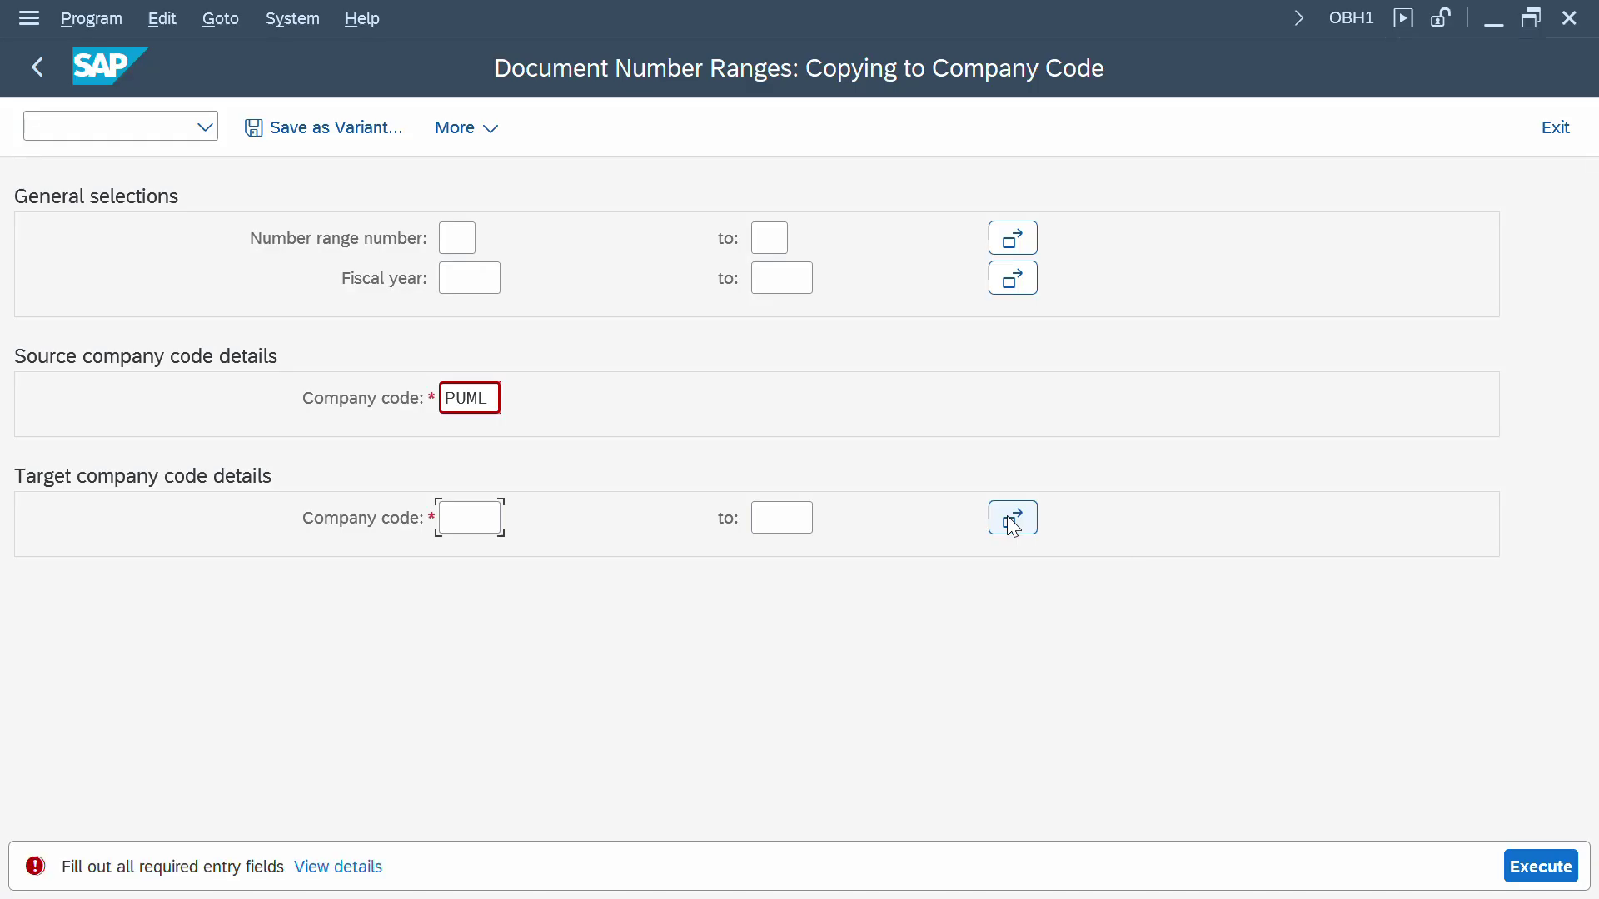
click(461, 518)
text(GR01)
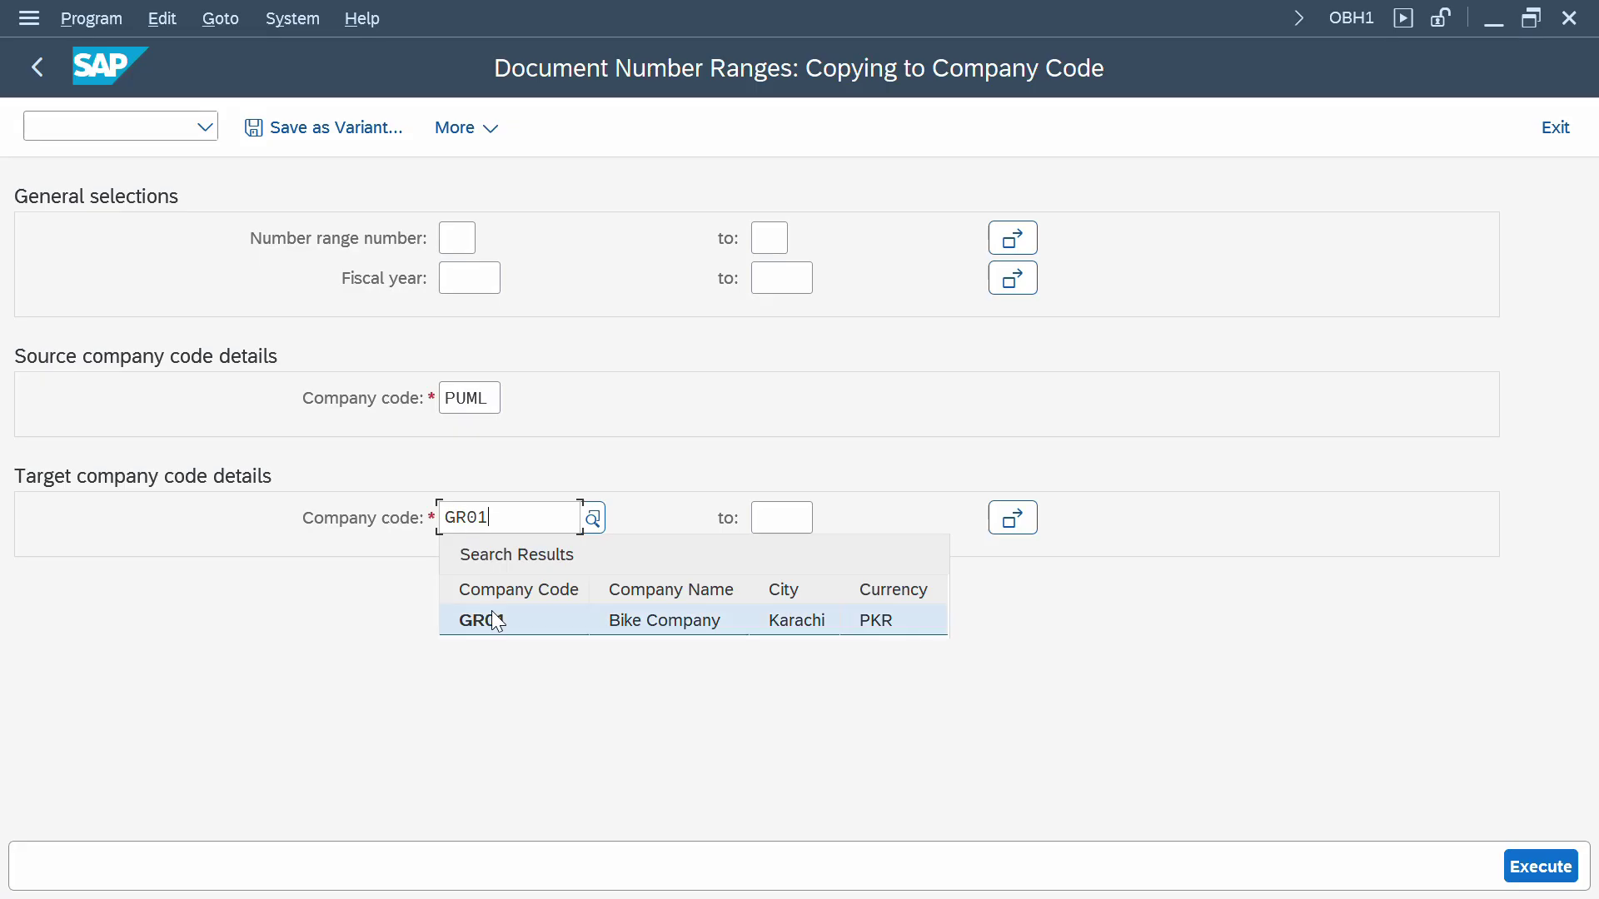
click(491, 611)
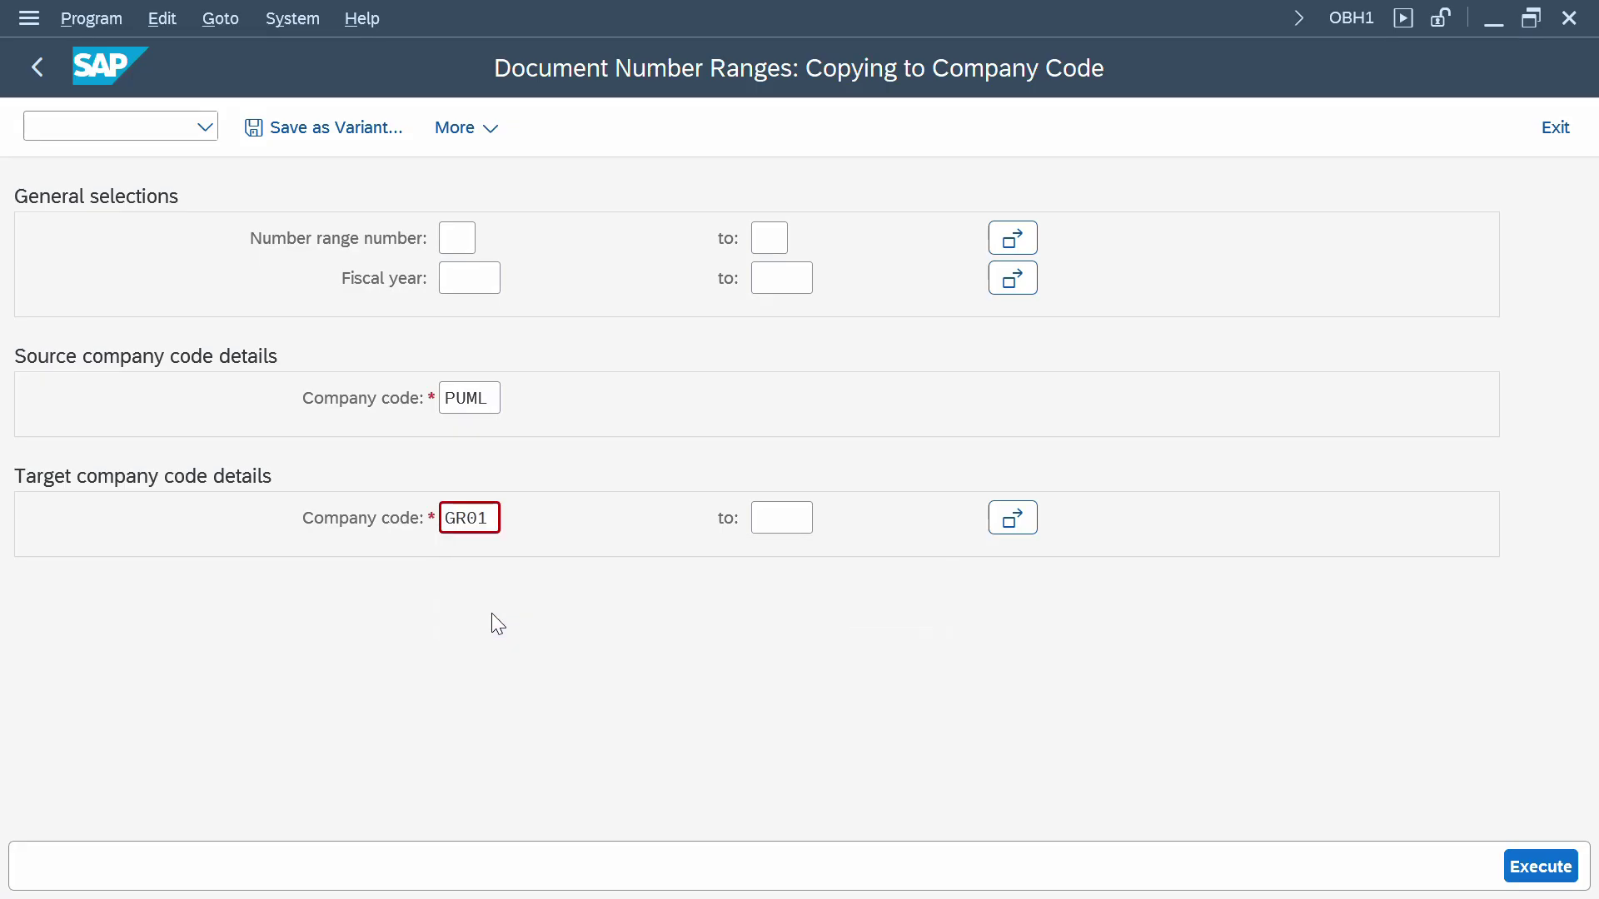
- Open transaction FBN1 in a new session and examine the accounting document intervals of company code PUML in change mode
click(76, 118)
text(/O)
text(BH1)
key(Return)
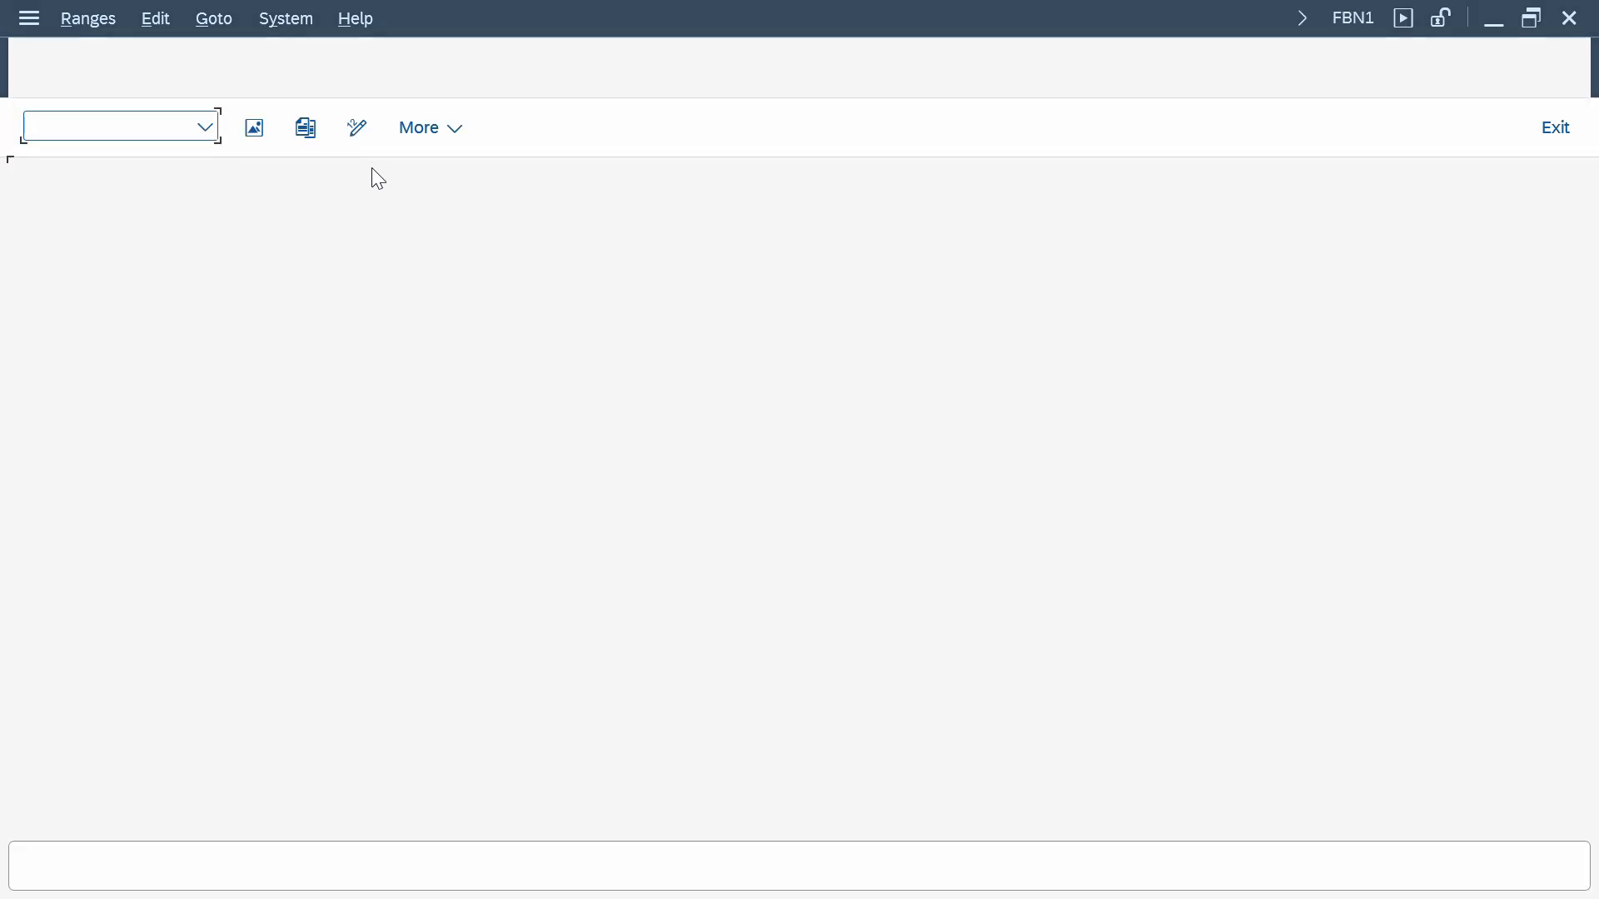
text(PUML)
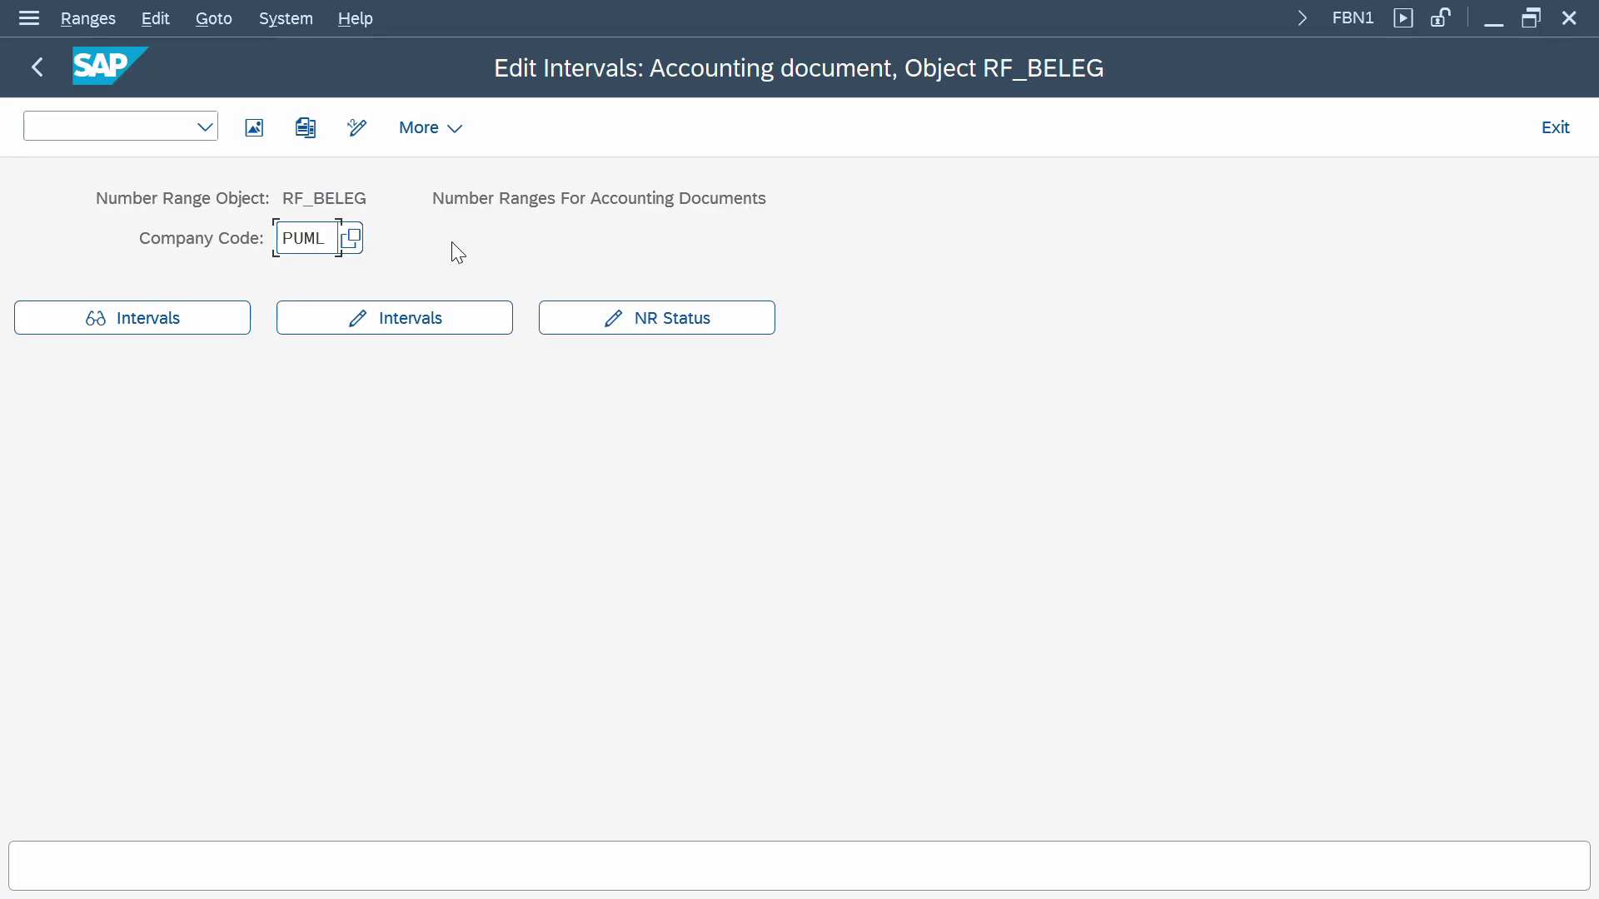
key(Return)
click(437, 318)
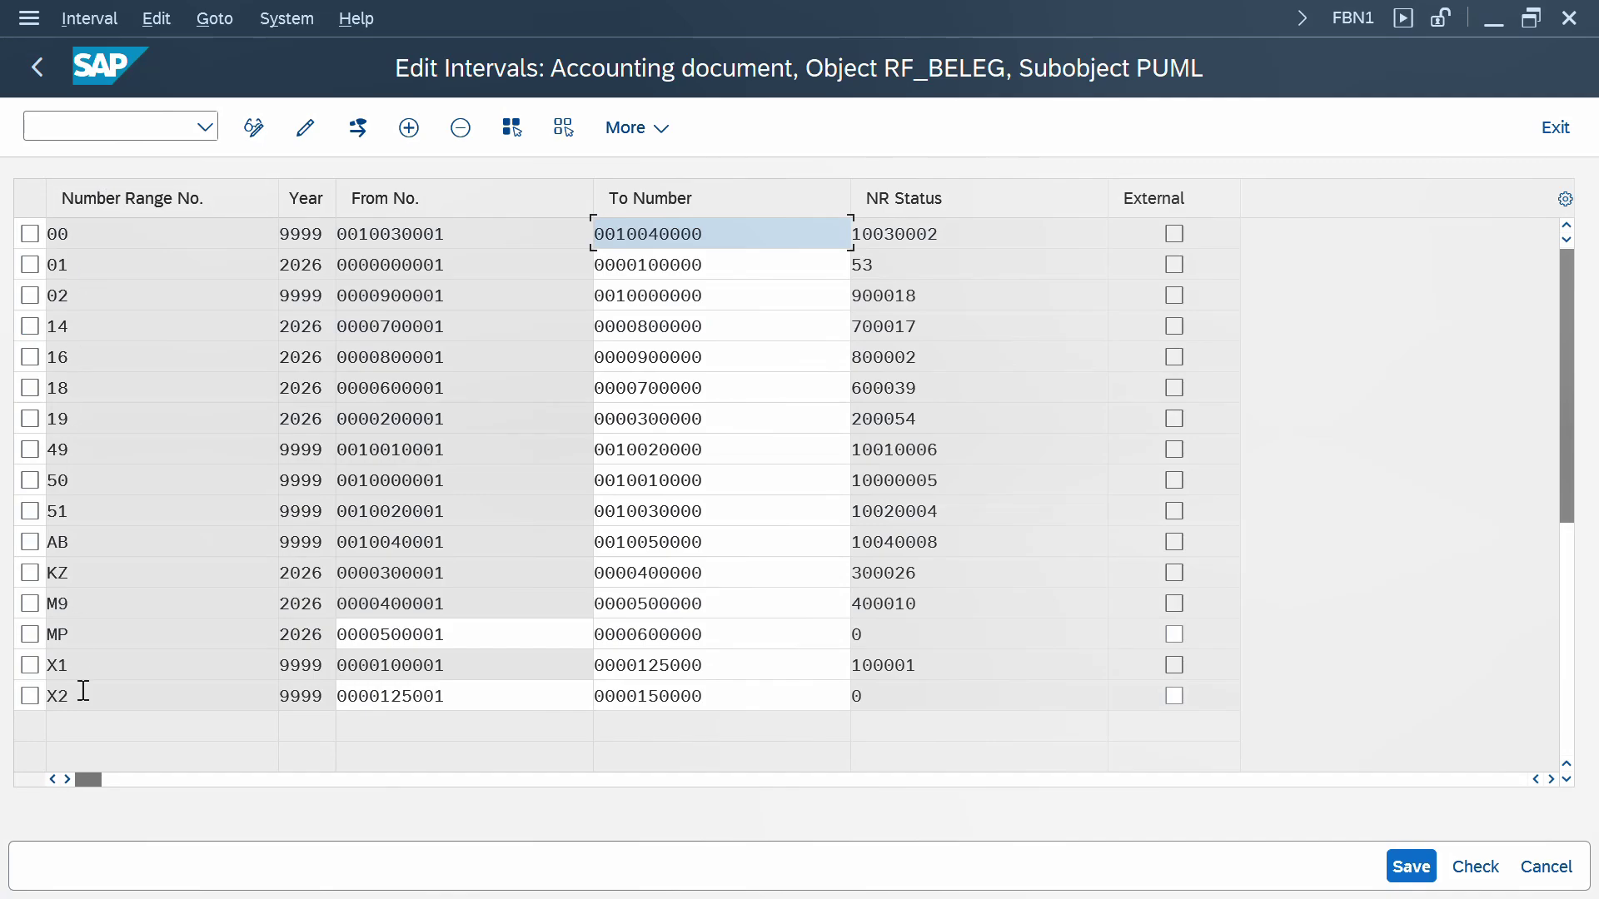
drag(1569, 339, 1556, 308)
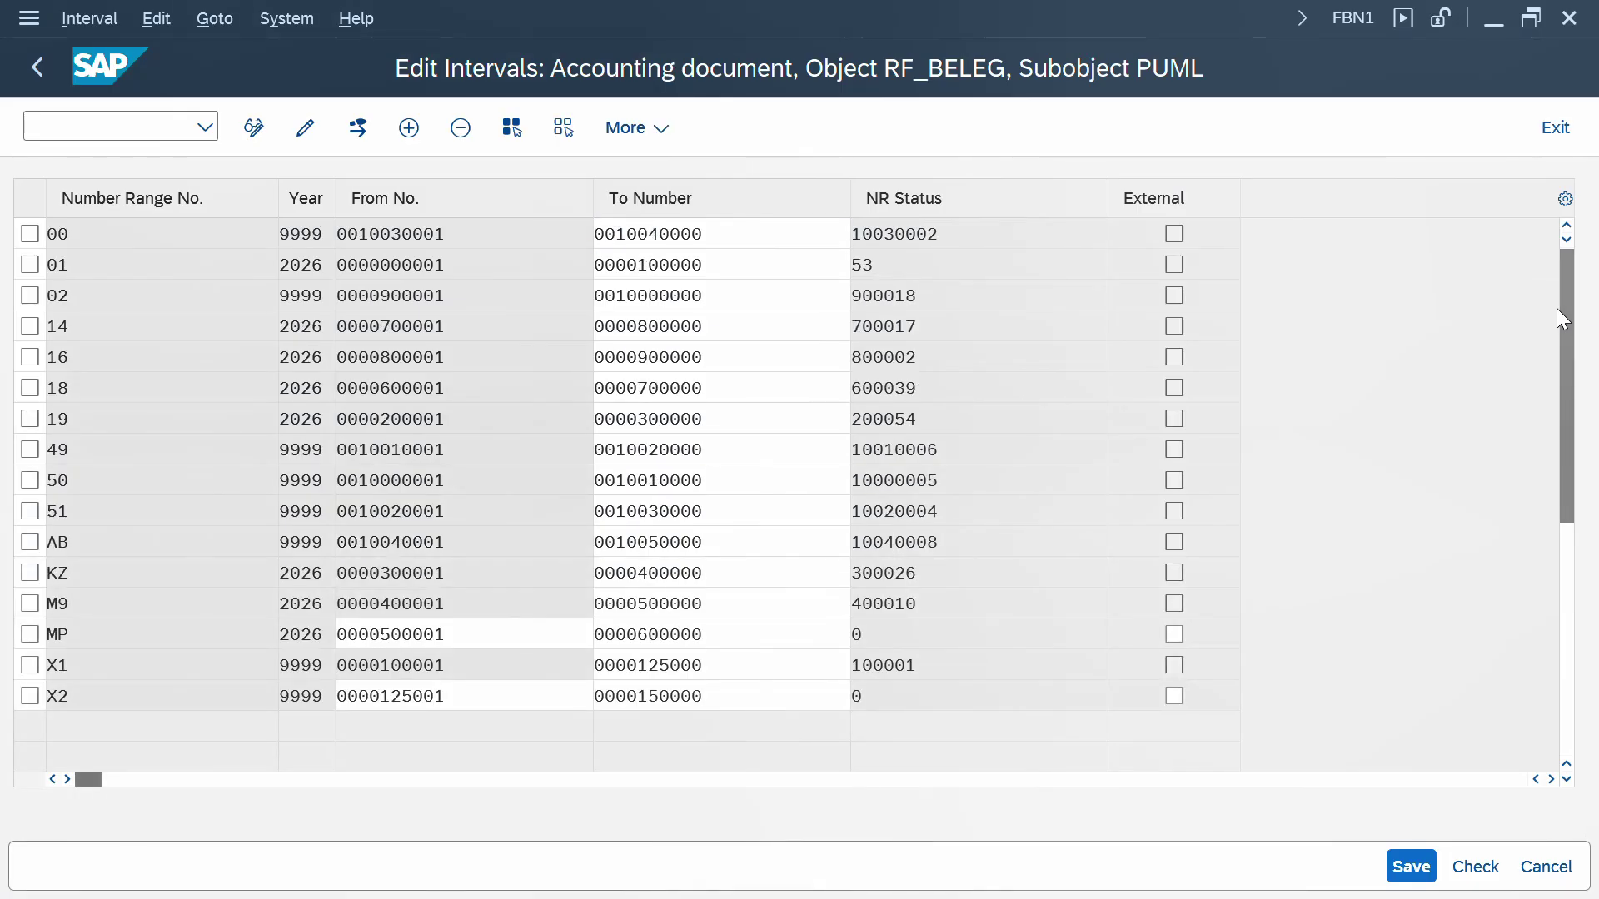
- Leave the PUML intervals without saving and open the accounting document intervals of company code GR01 in change mode
click(37, 68)
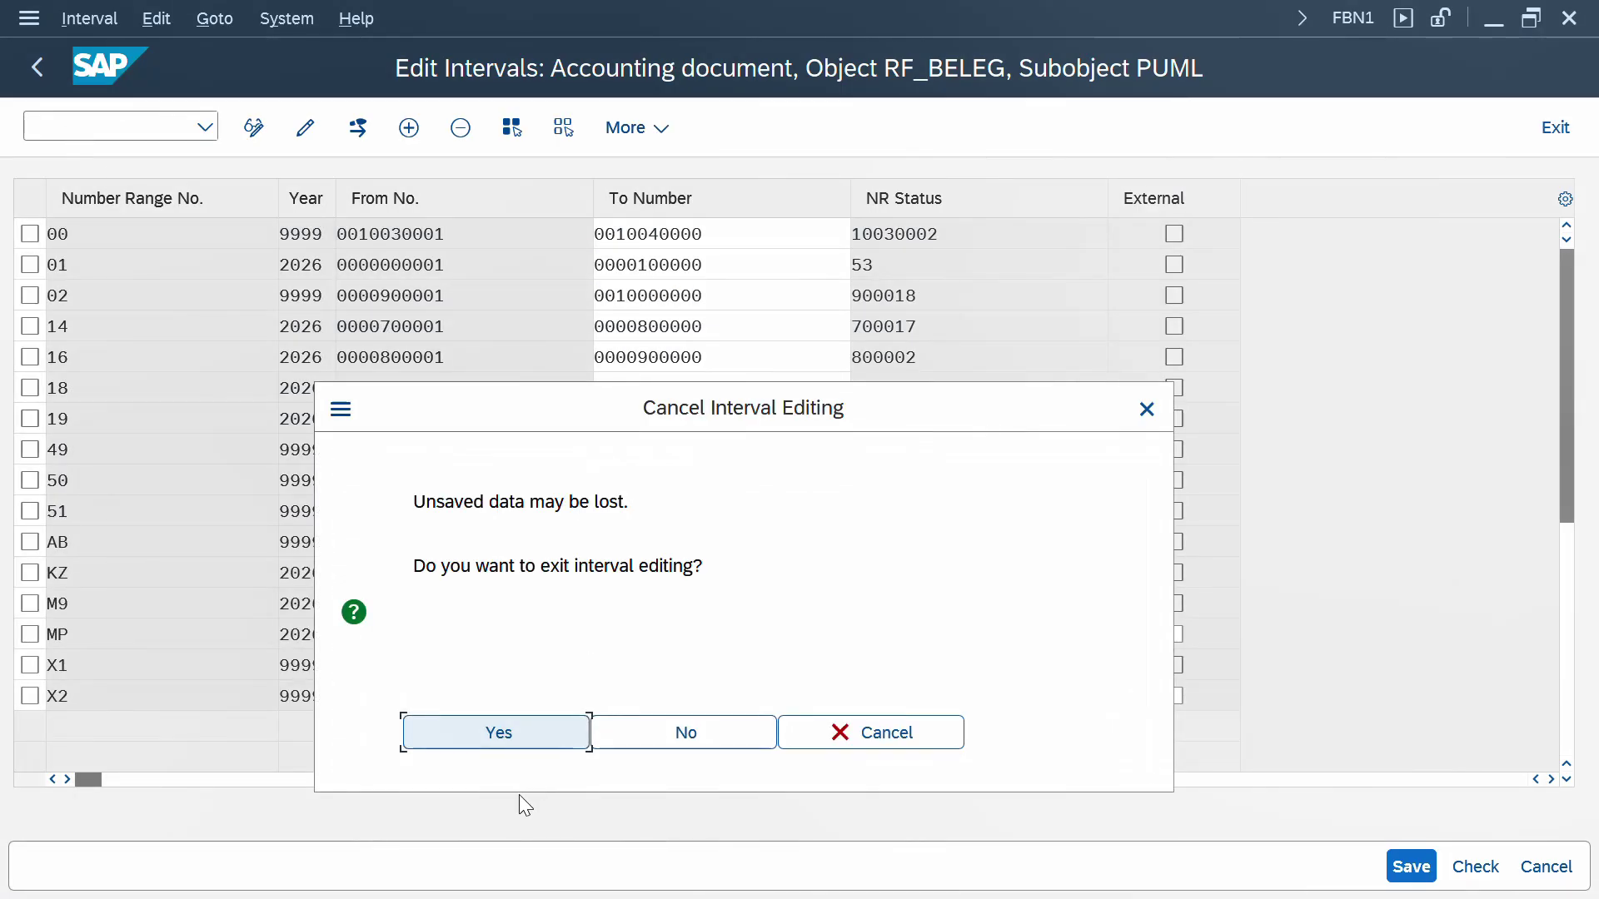
click(488, 730)
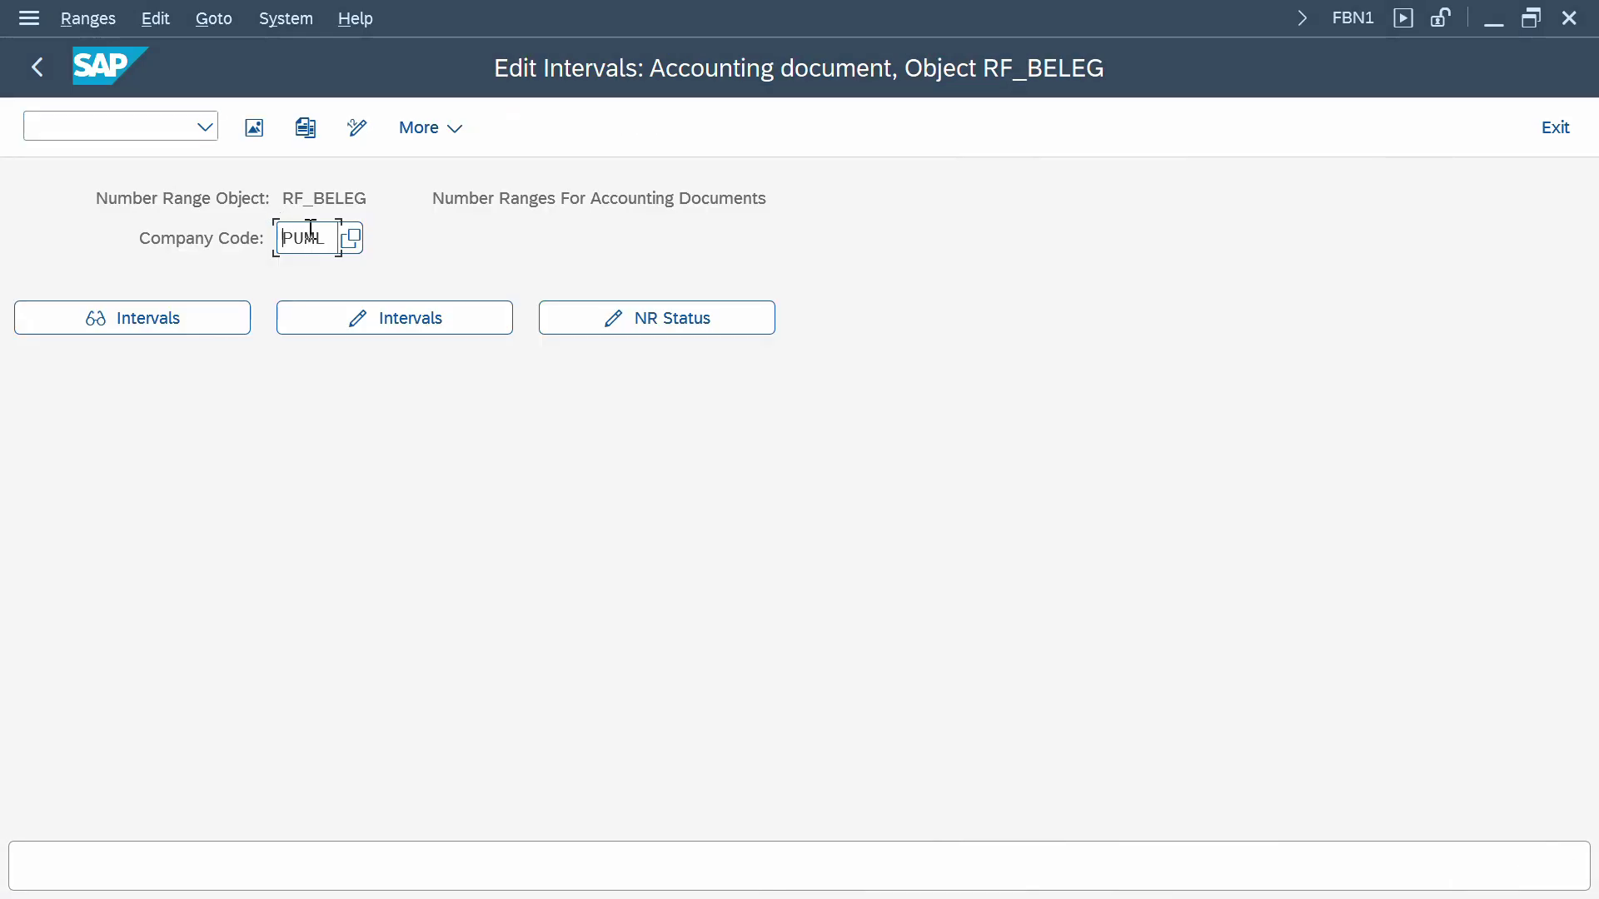
double_click(310, 233)
text(GR01)
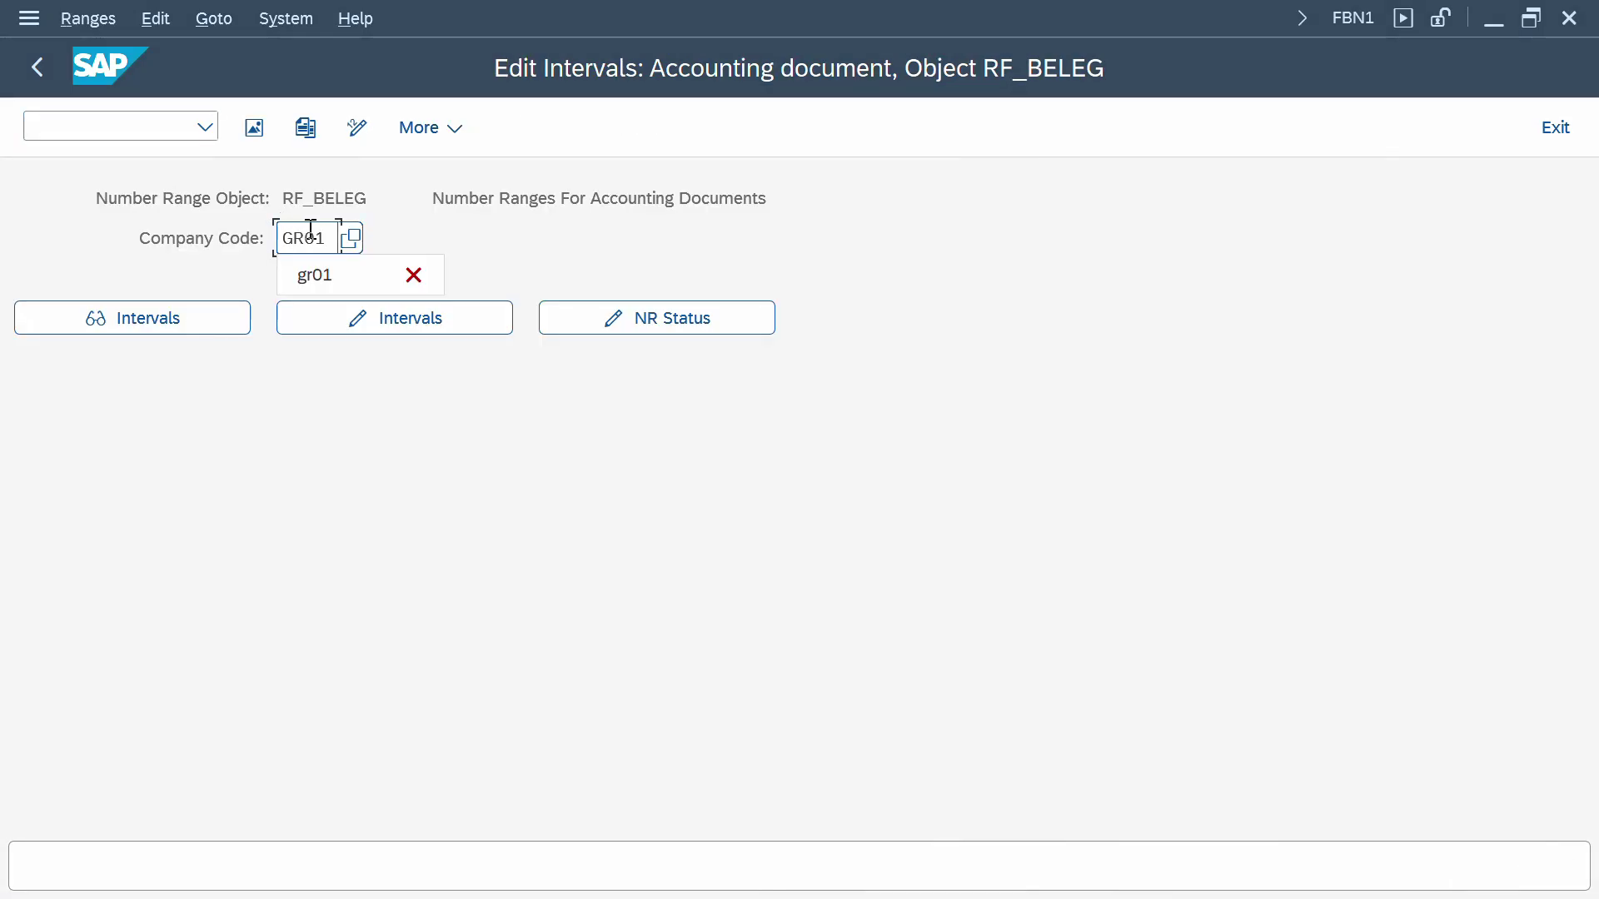
key(Down)
key(Return)
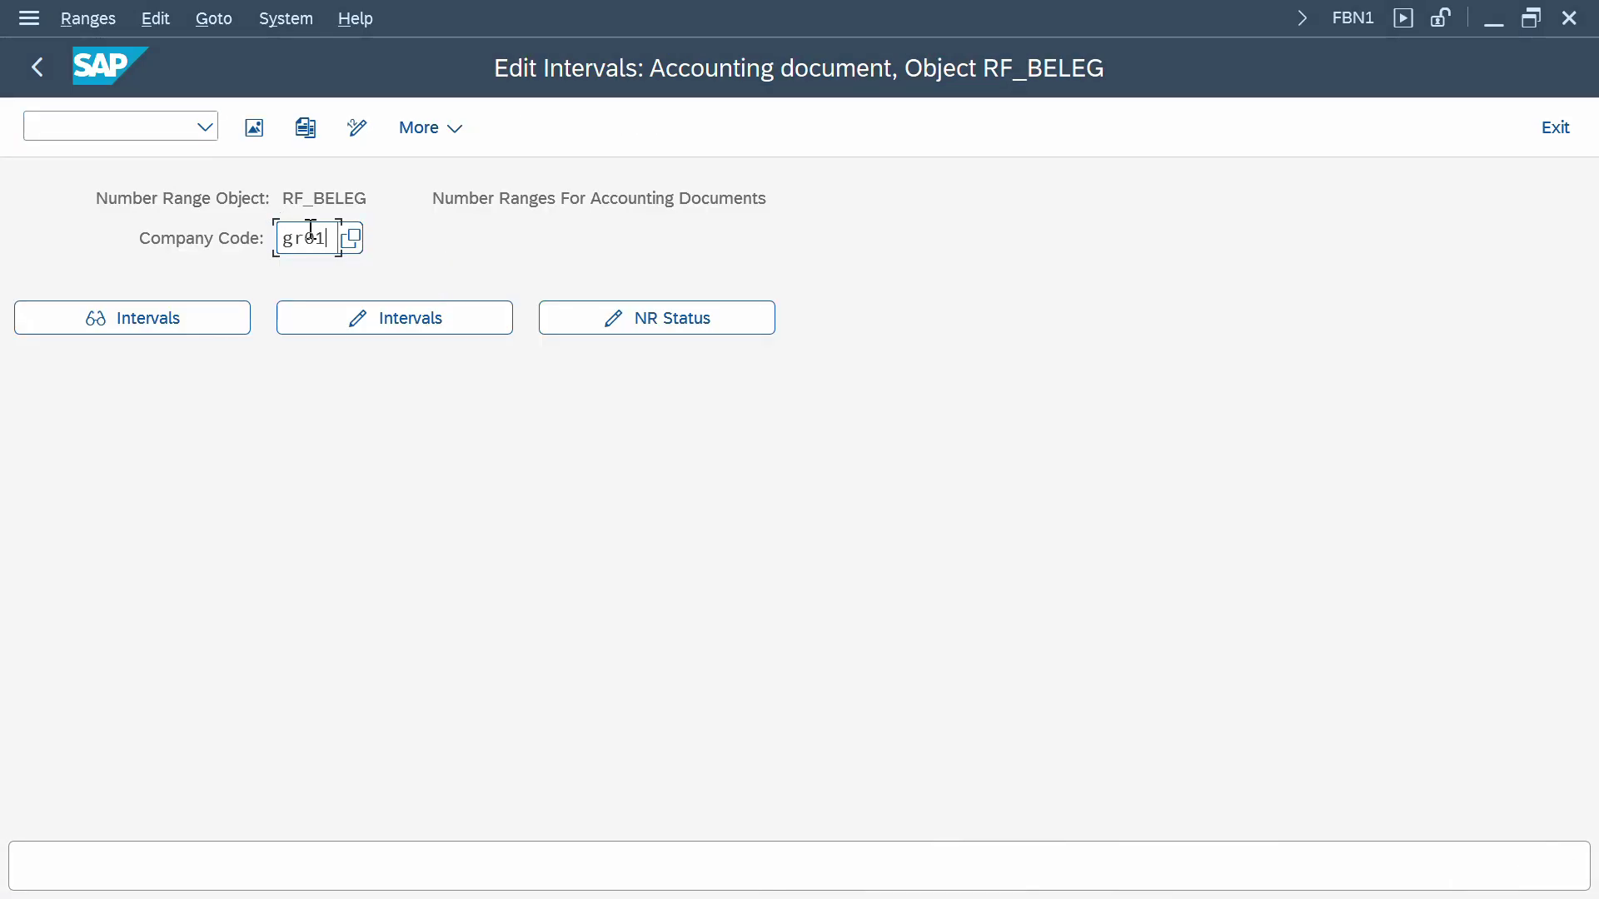
click(324, 315)
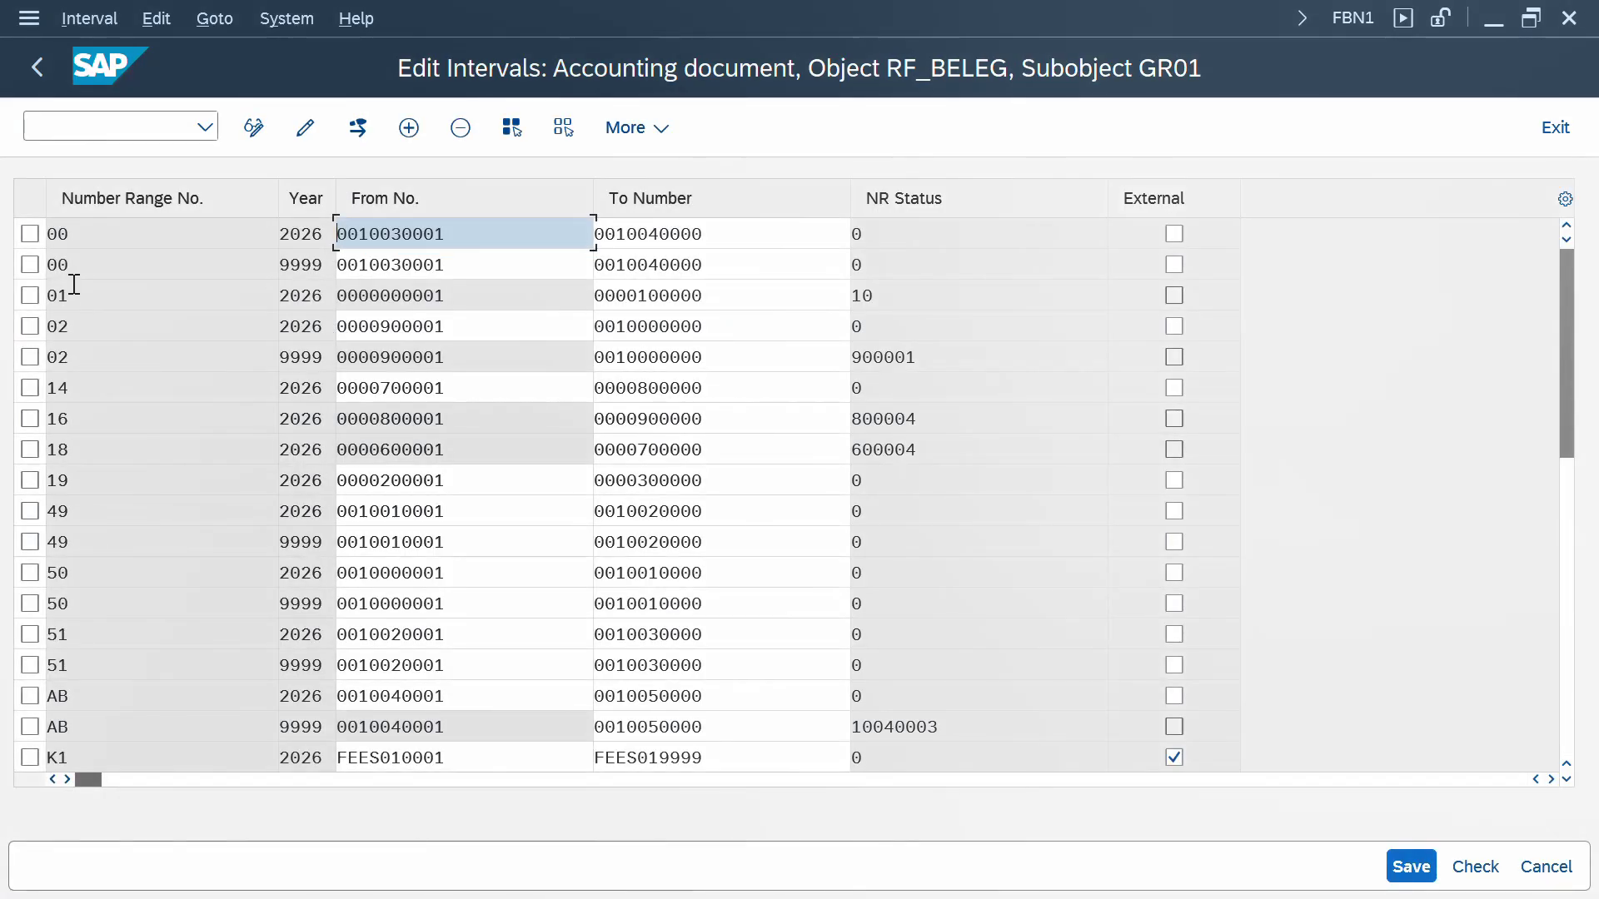
- Return to the company code entry and open the intervals of company code DSPL in change mode
click(20, 65)
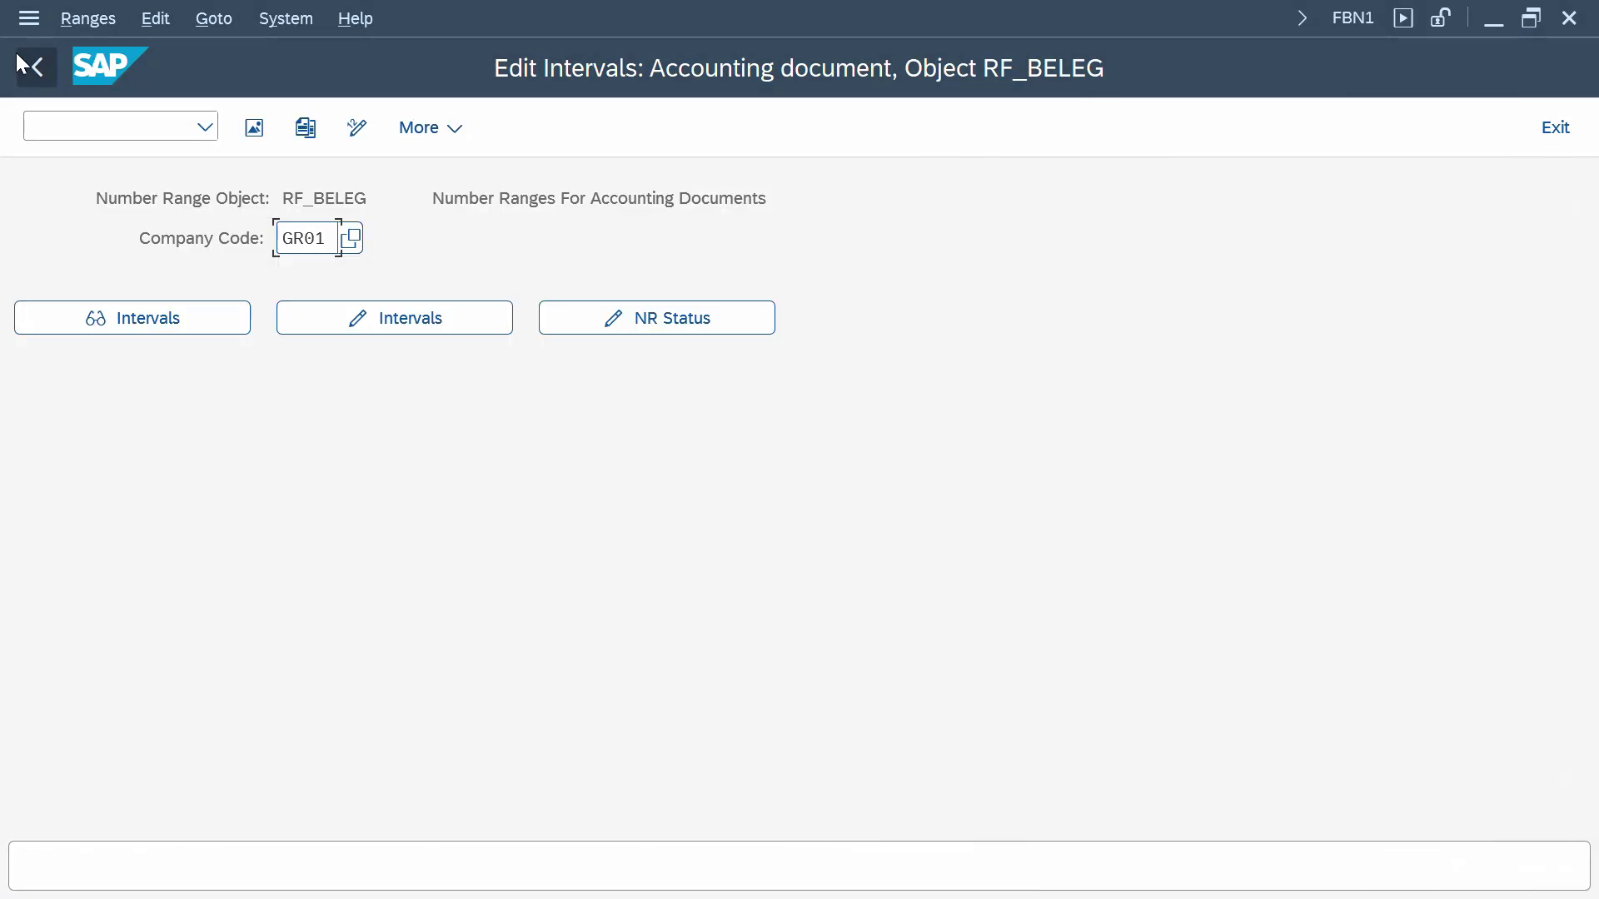
double_click(339, 238)
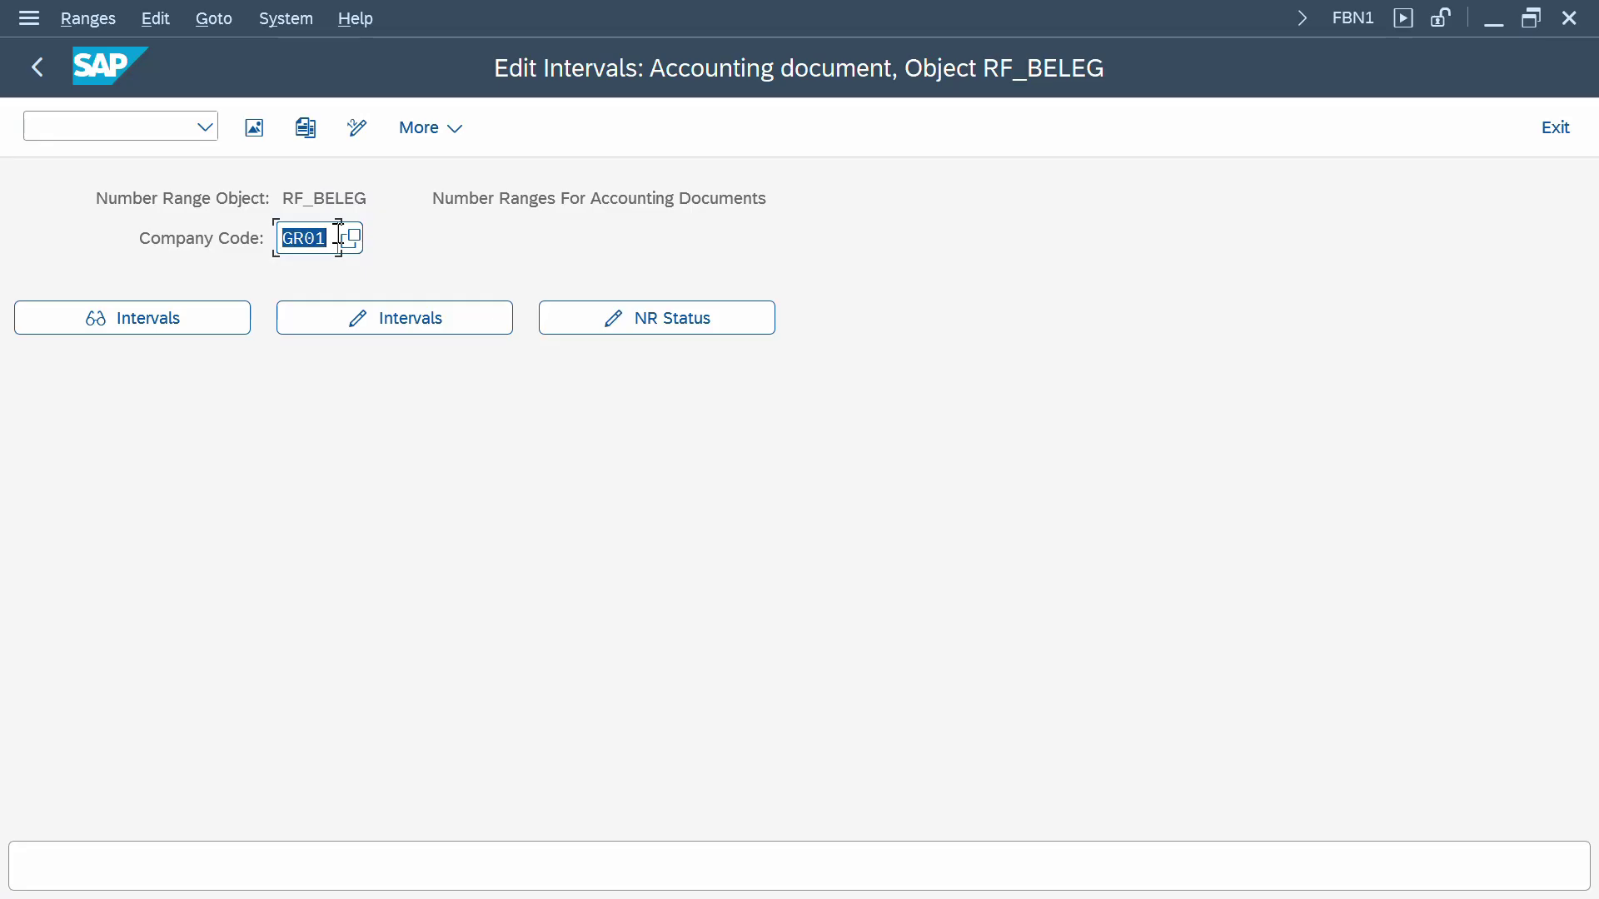
text(DSPL)
click(350, 325)
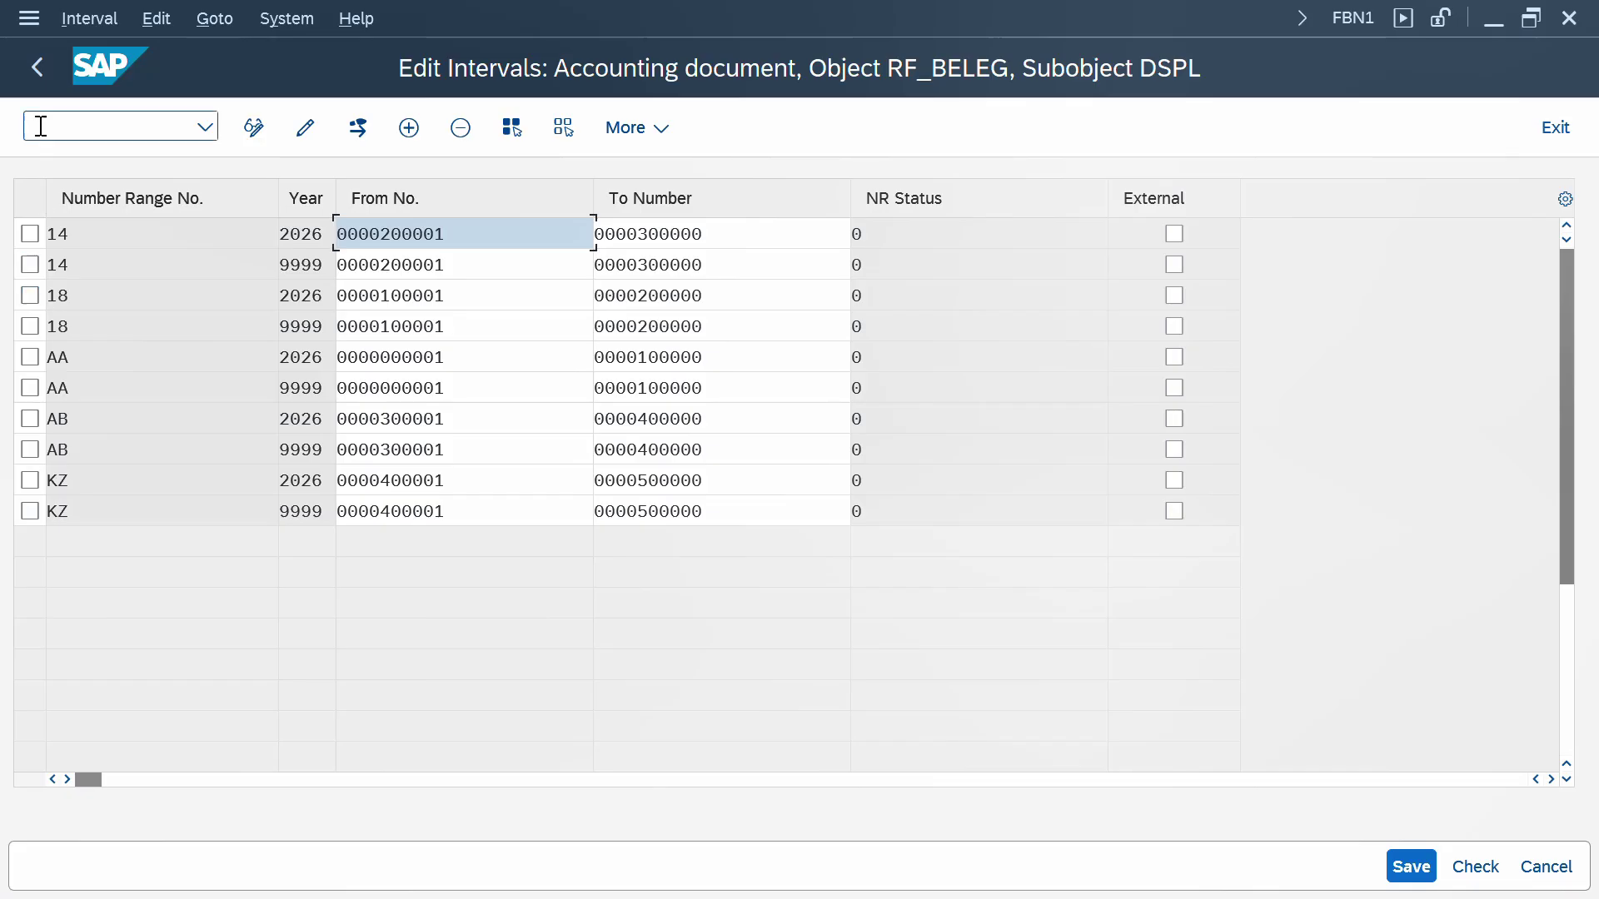
- Leave the DSPL intervals and open the accounting document intervals of company code GR10 in change mode
click(33, 85)
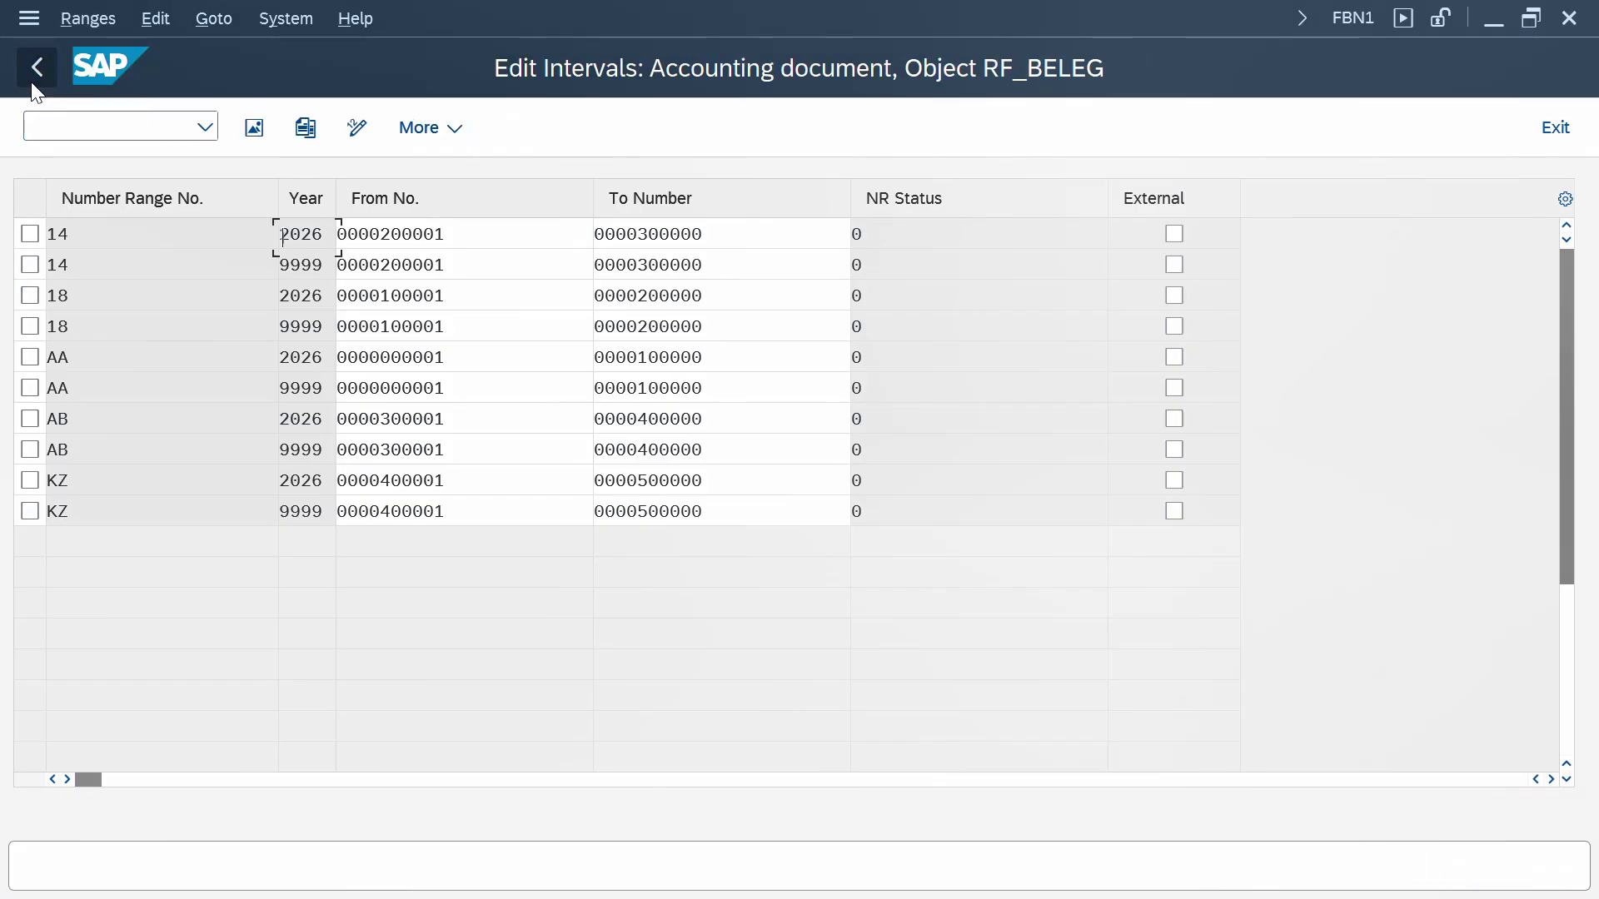
text(GR)
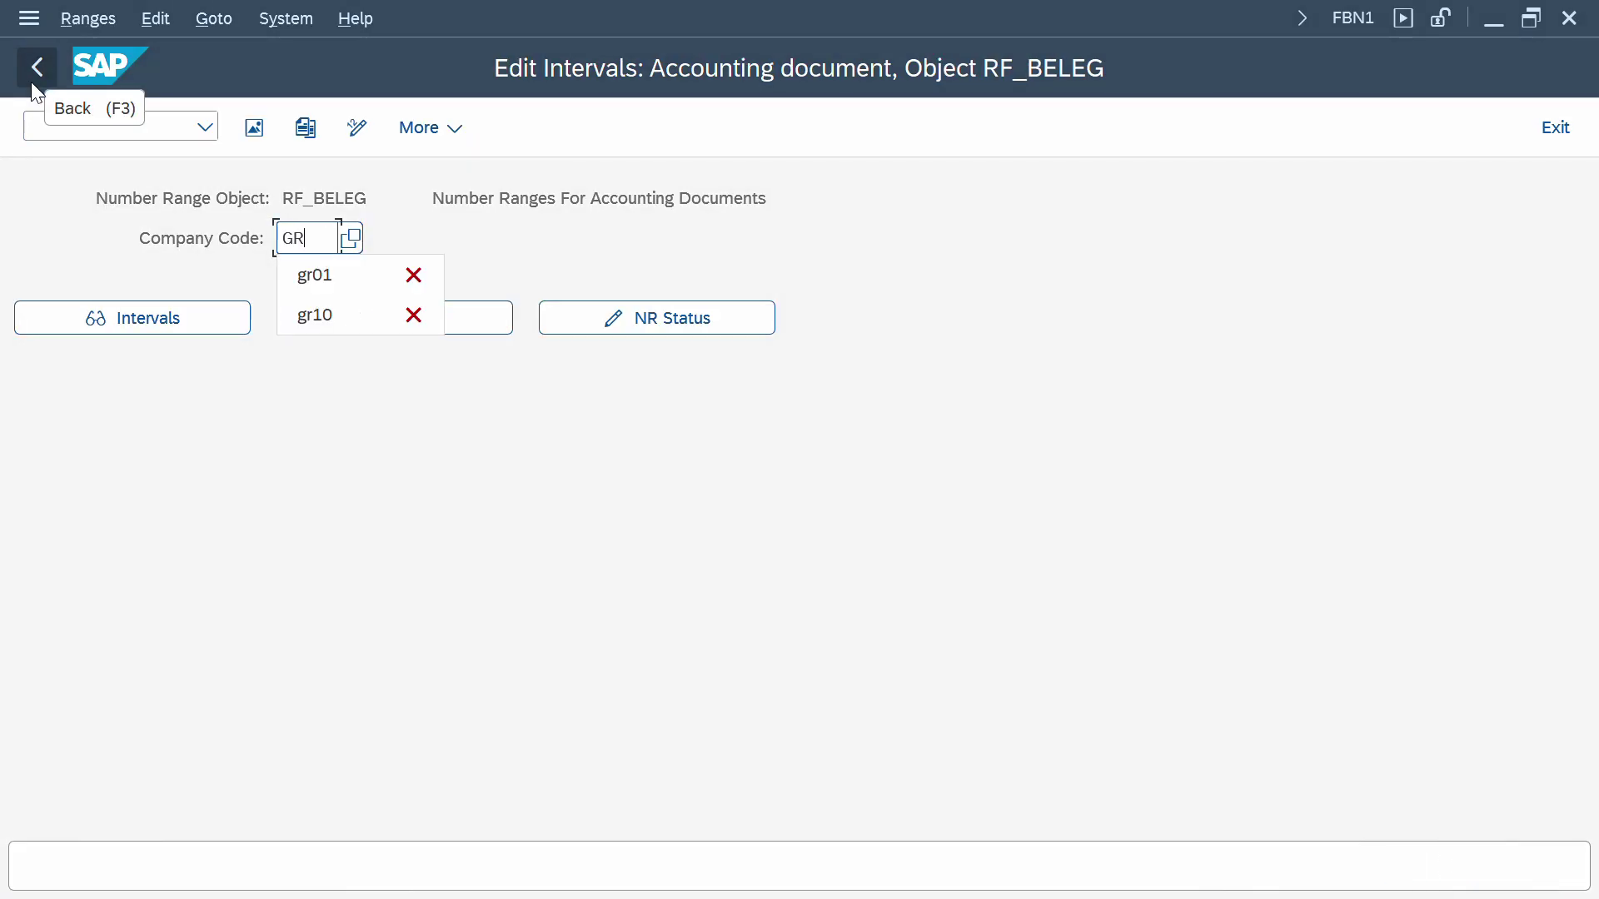
text(10)
key(Return)
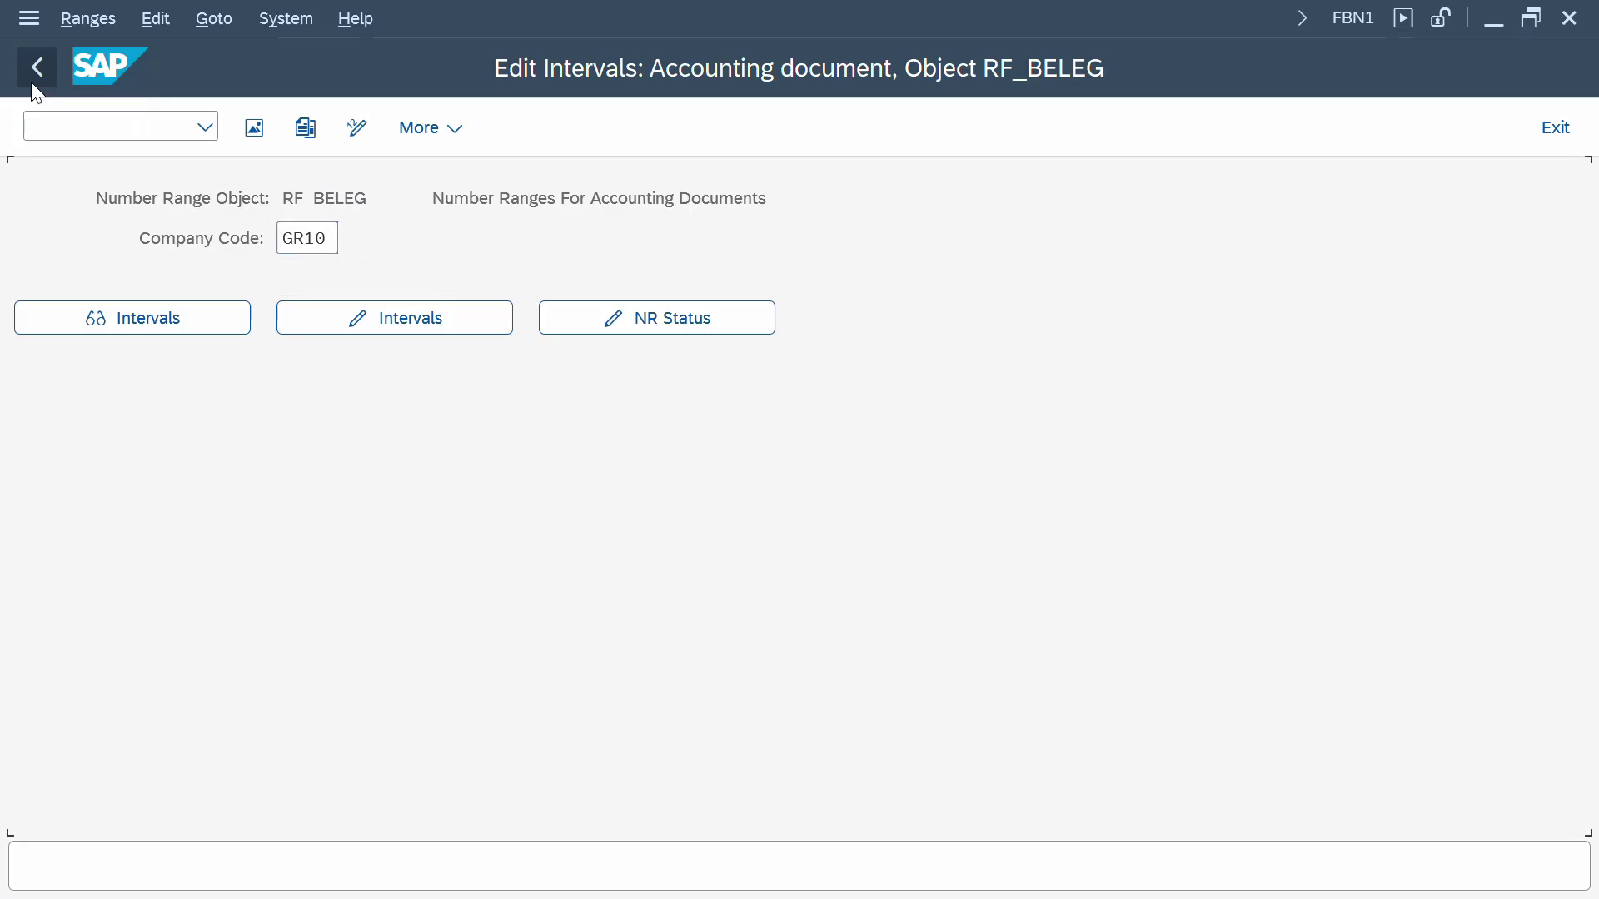
click(418, 332)
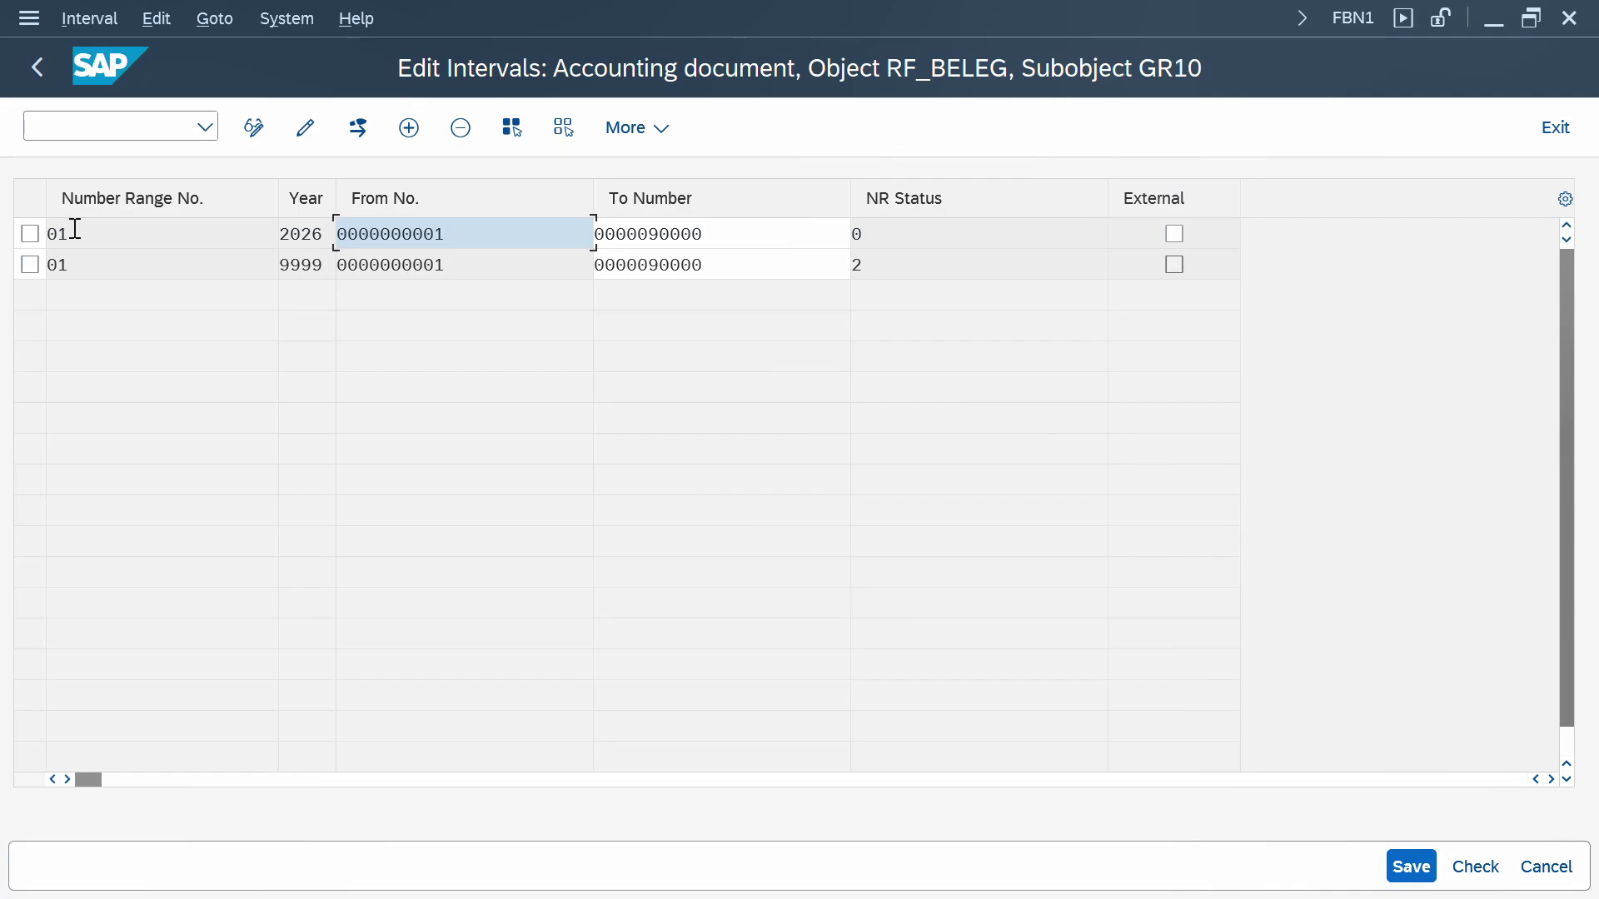
- Delete the 2026 interval of number range 01 for company code GR10 and save, accepting the transport notice
click(30, 234)
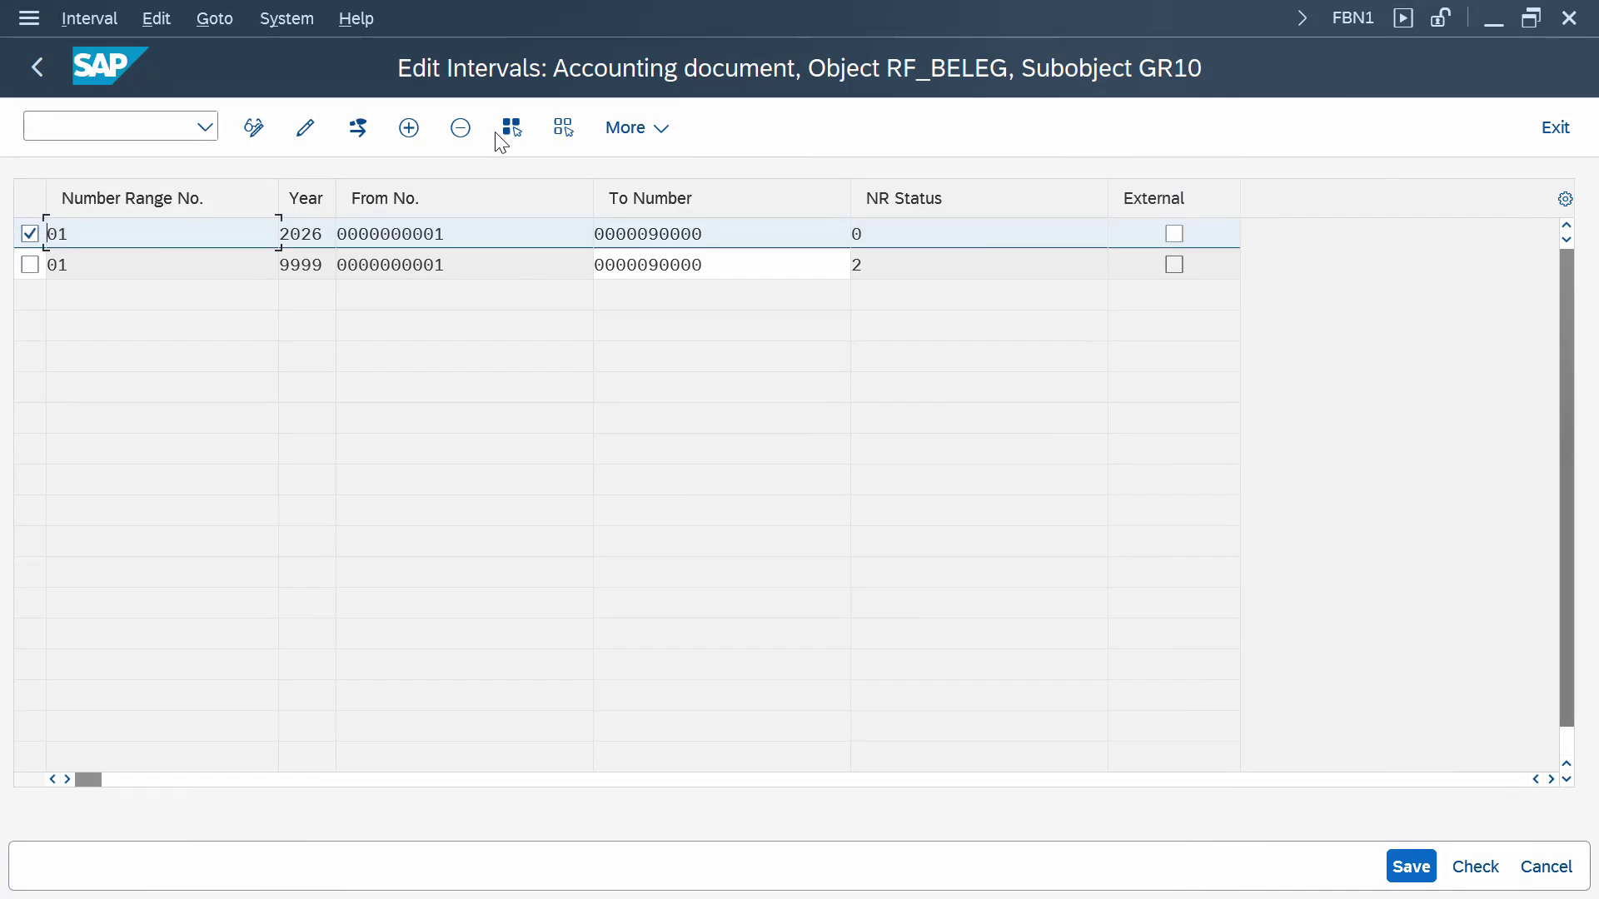
click(468, 135)
click(468, 133)
click(1395, 883)
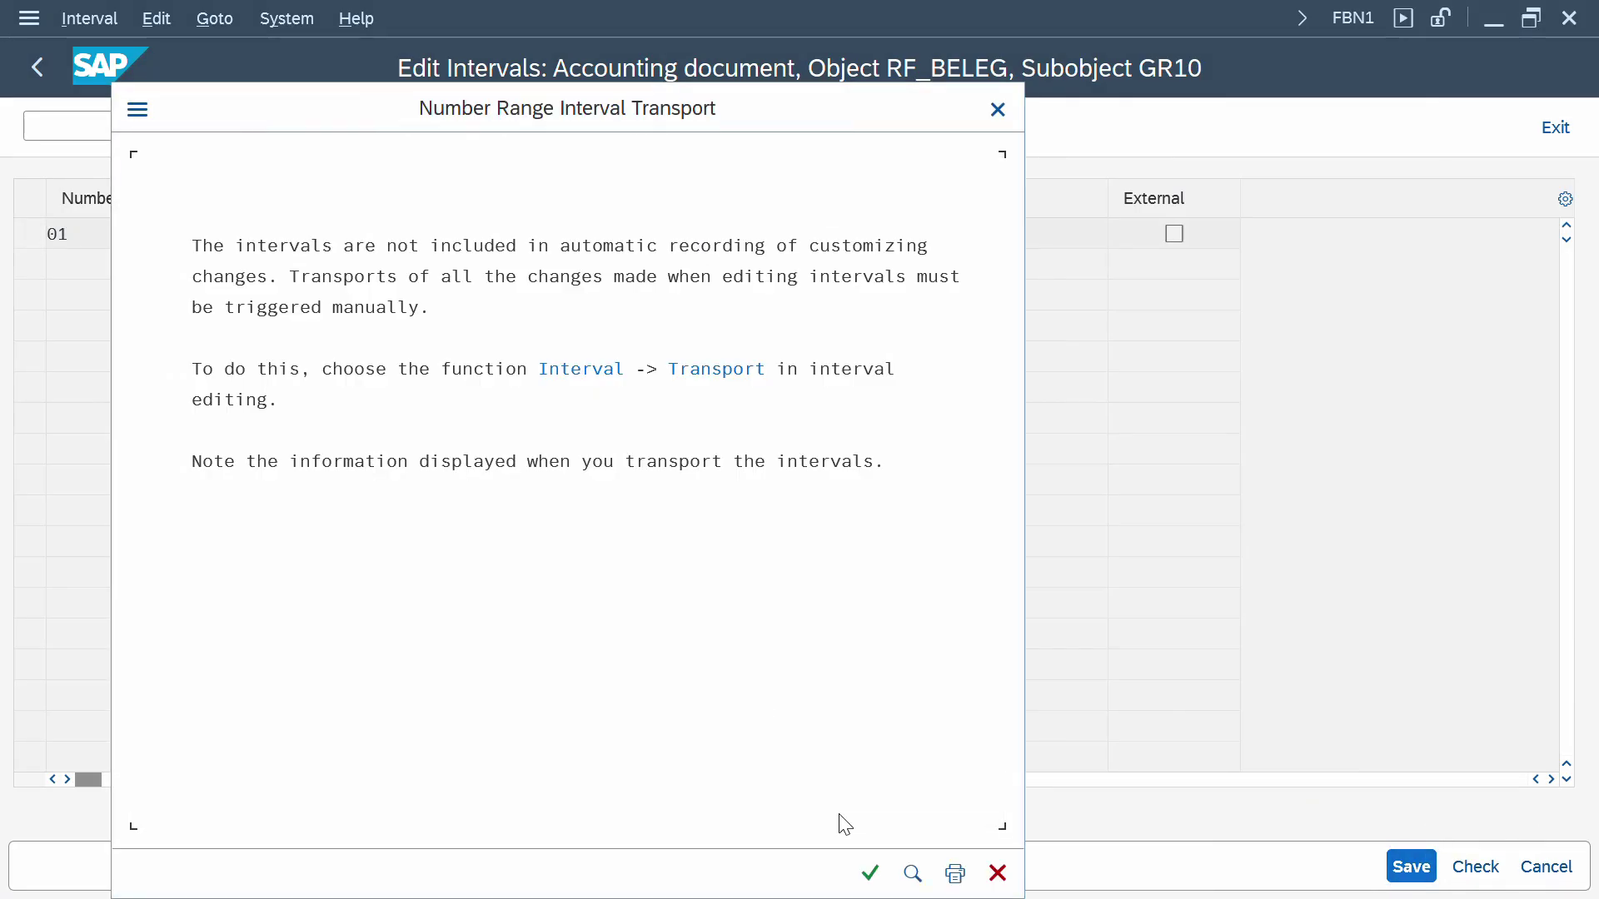
click(869, 870)
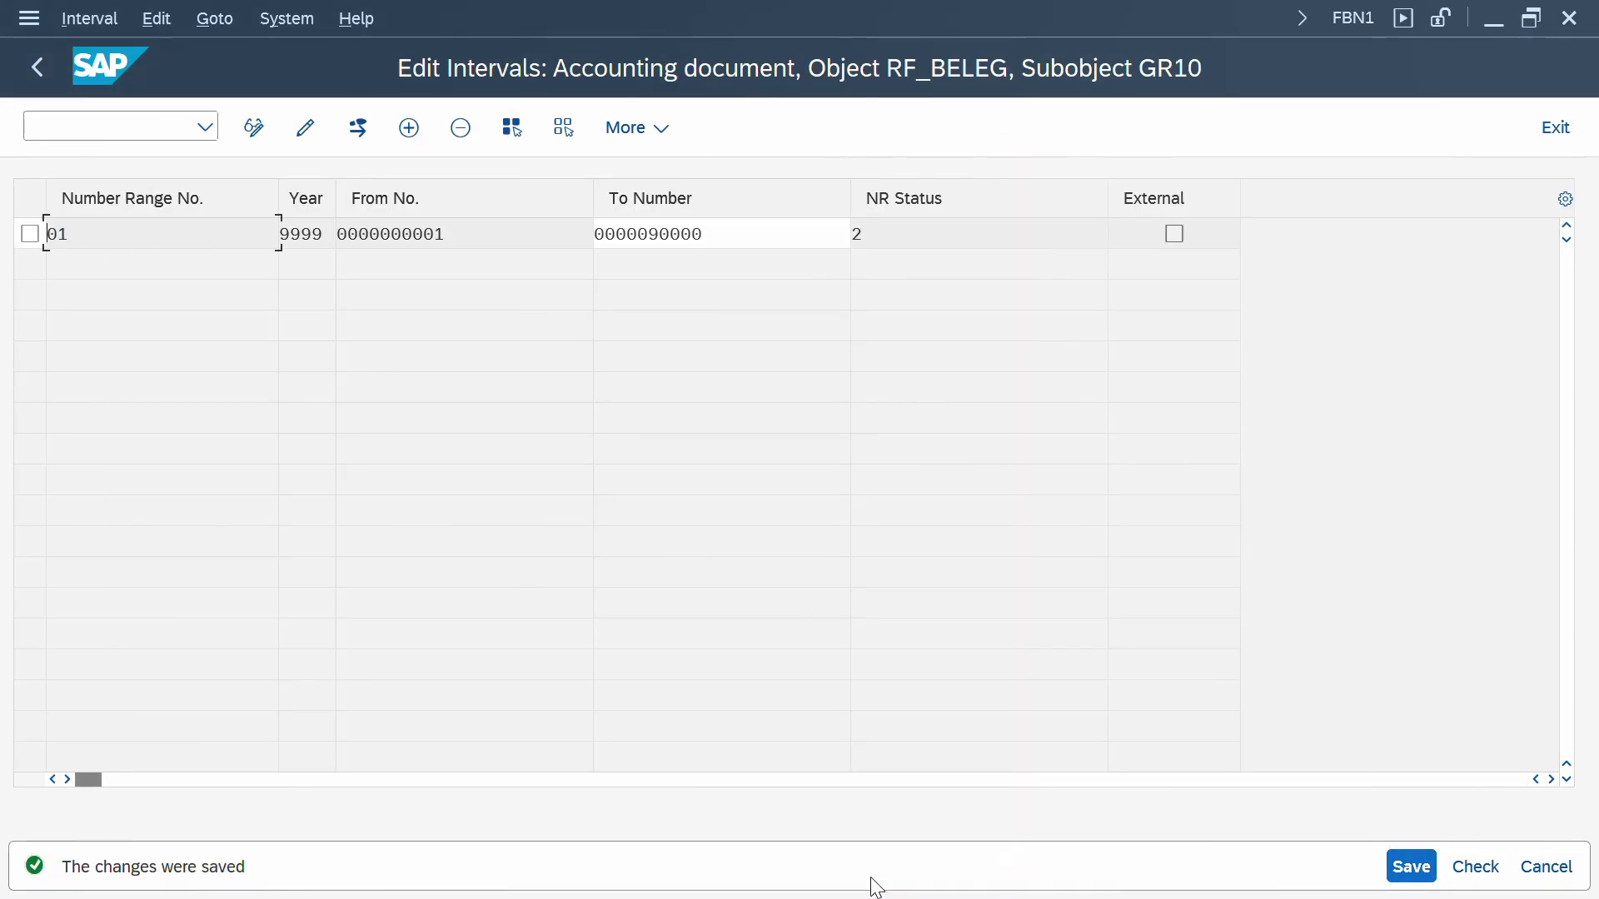
- Recheck the intervals of company code GR10, compare them with those of PUML, and leave interval maintenance
click(37, 62)
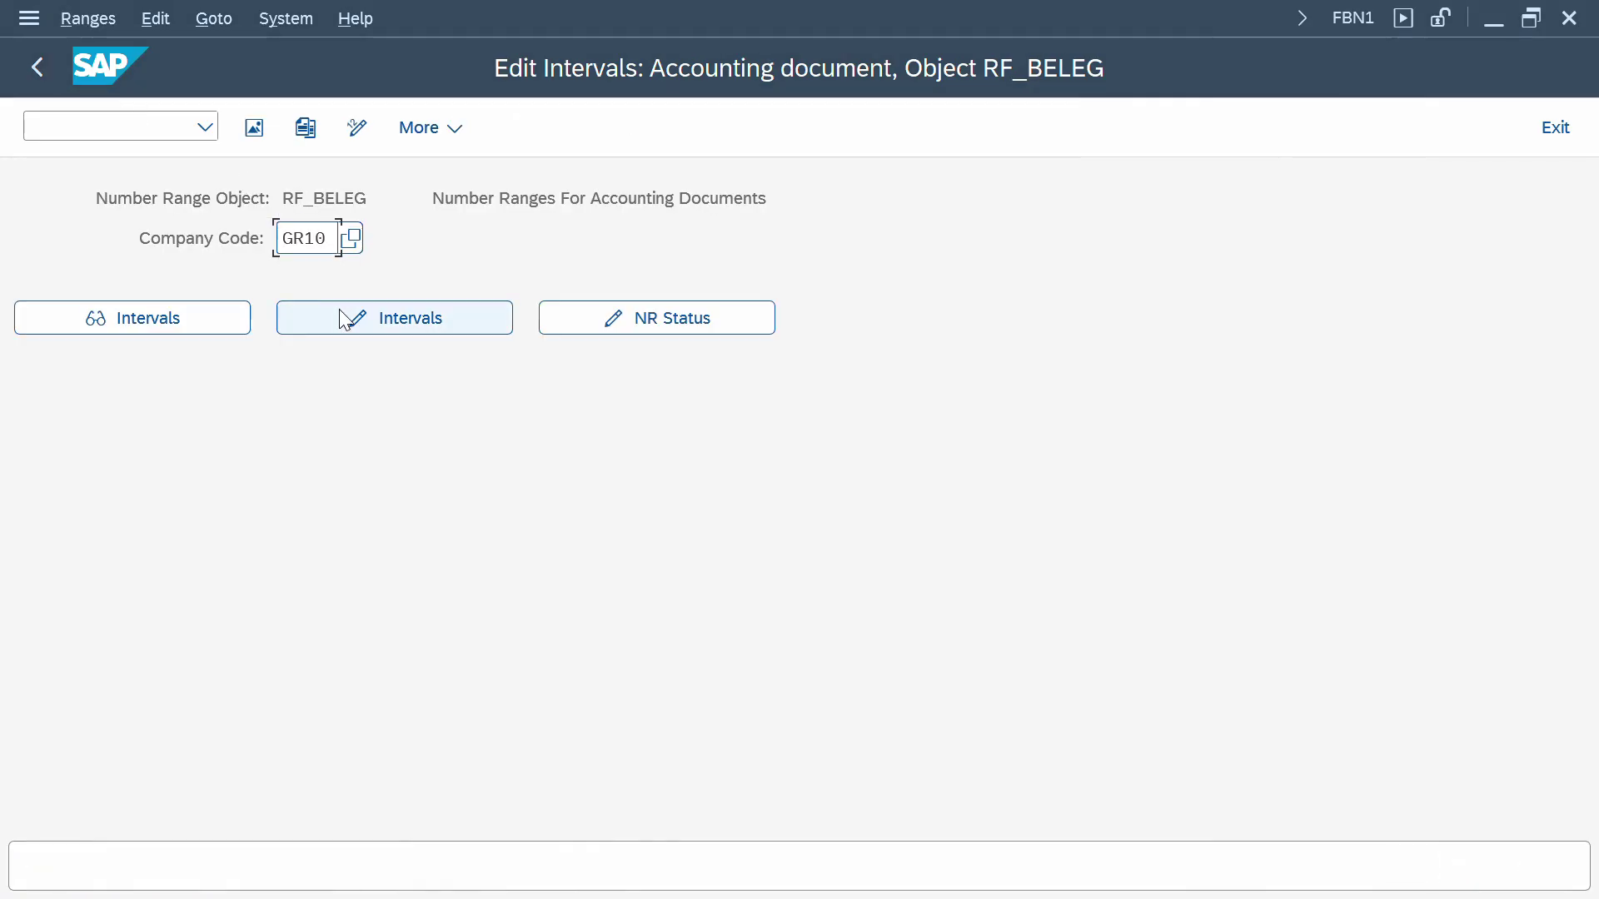
click(345, 319)
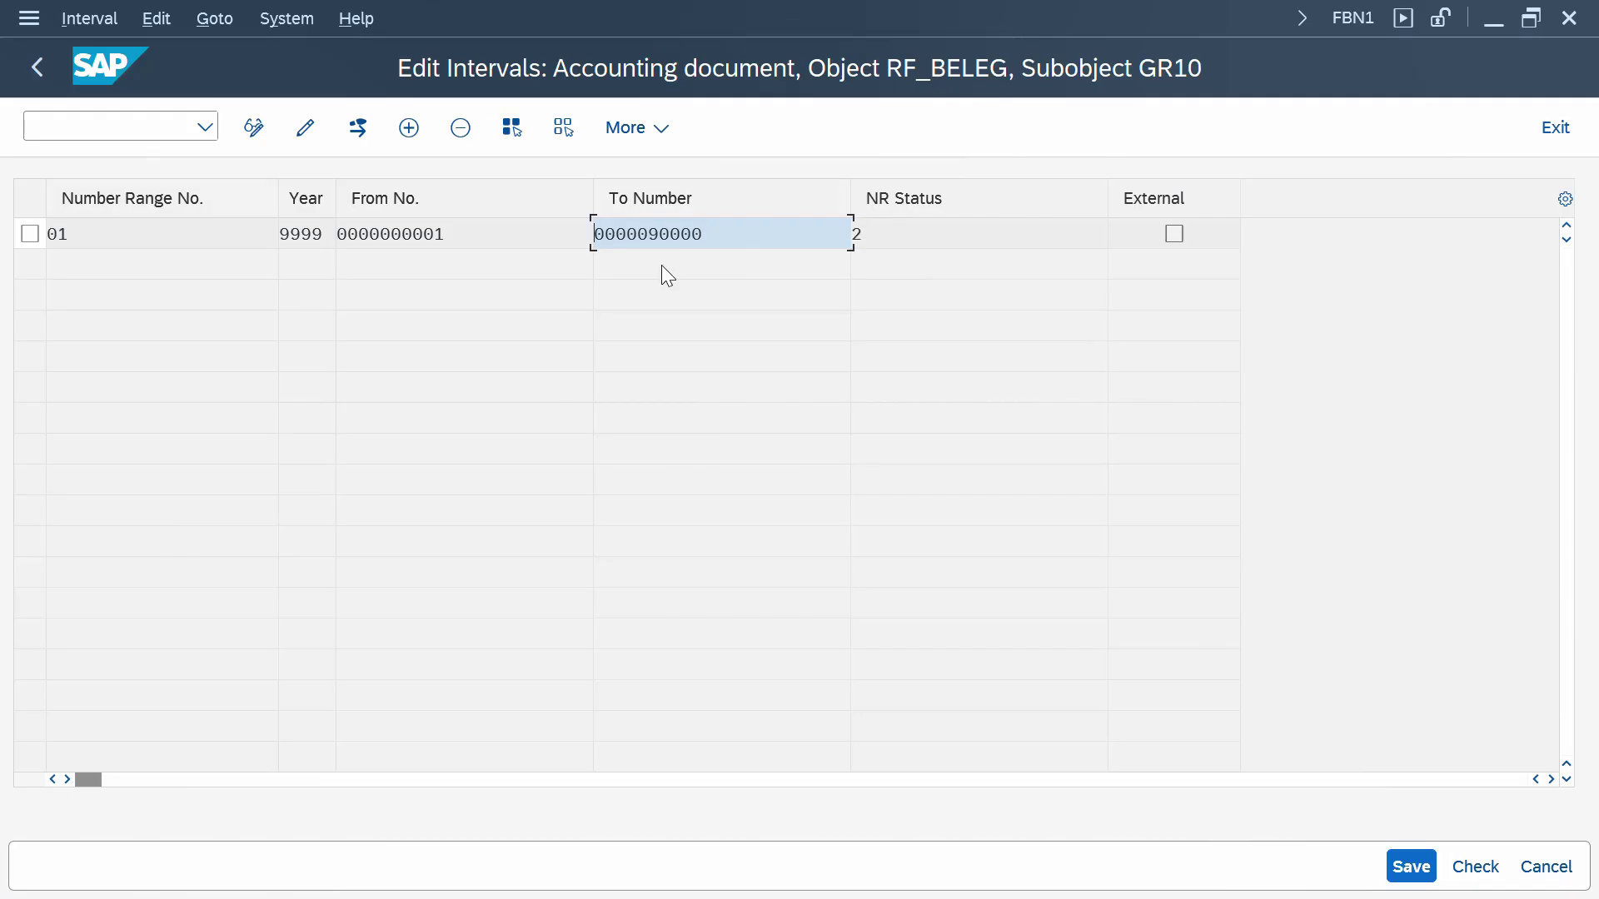
click(33, 50)
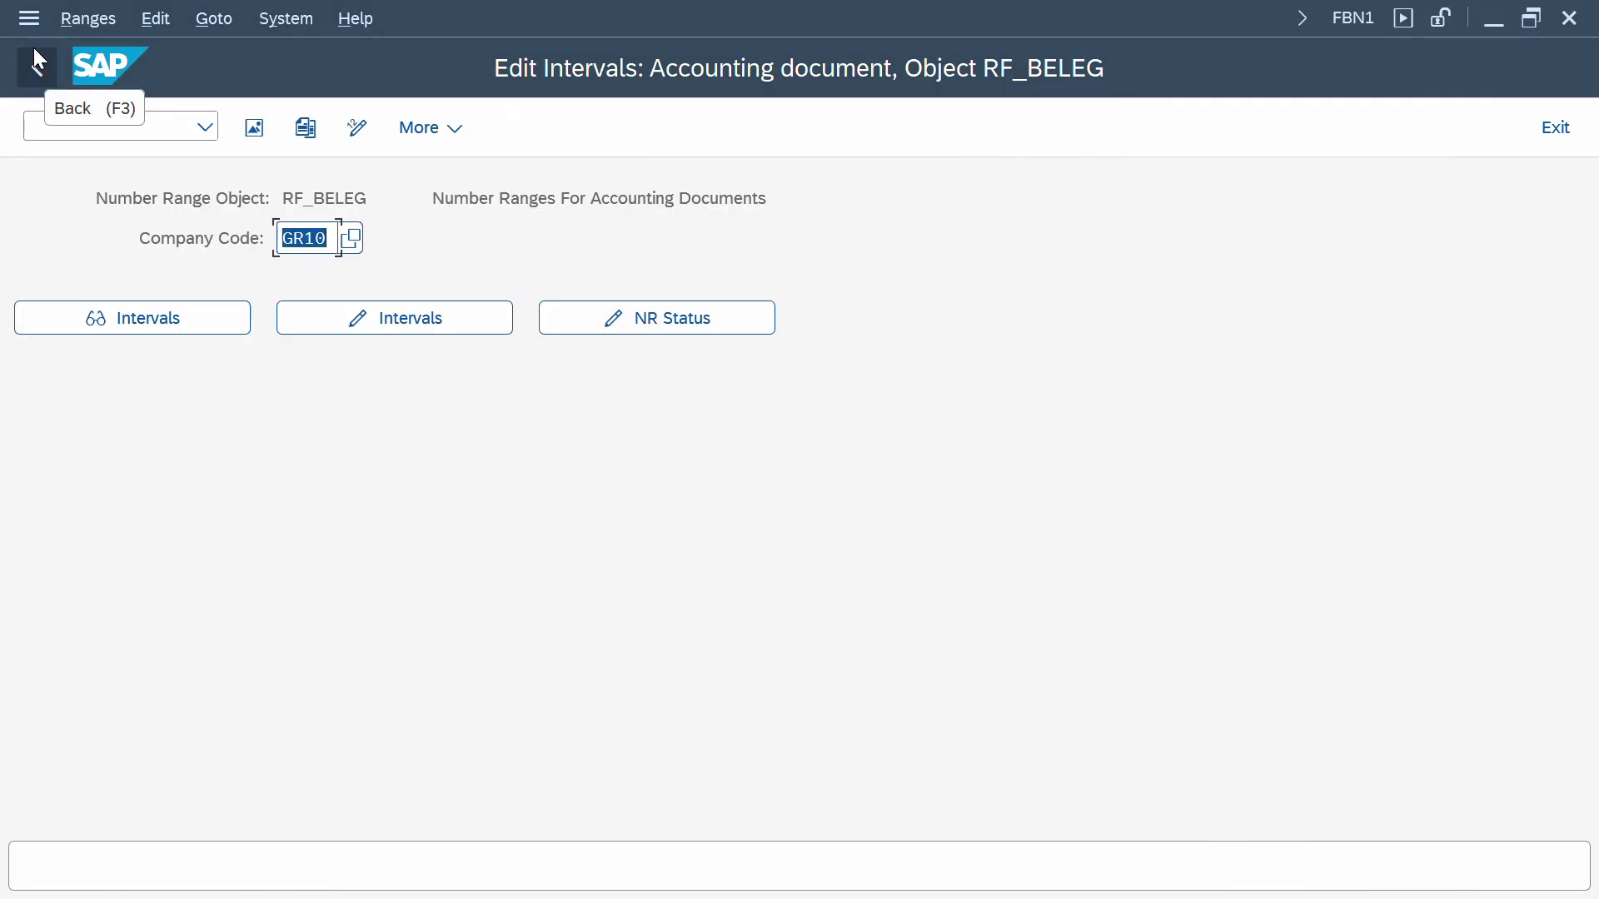
text(PUML)
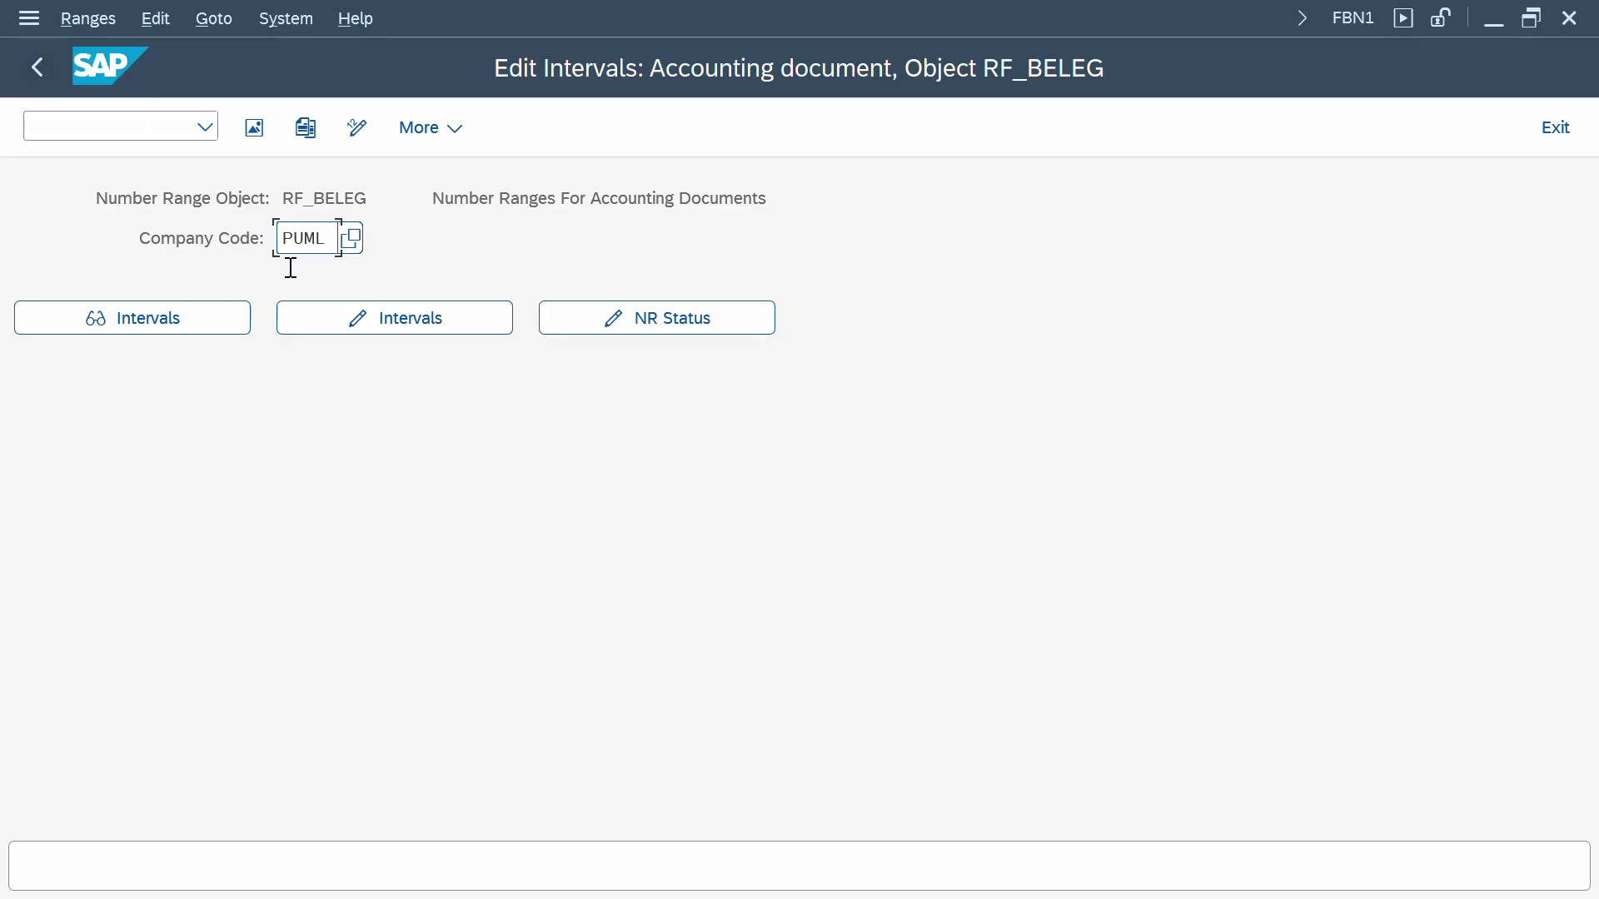
click(350, 323)
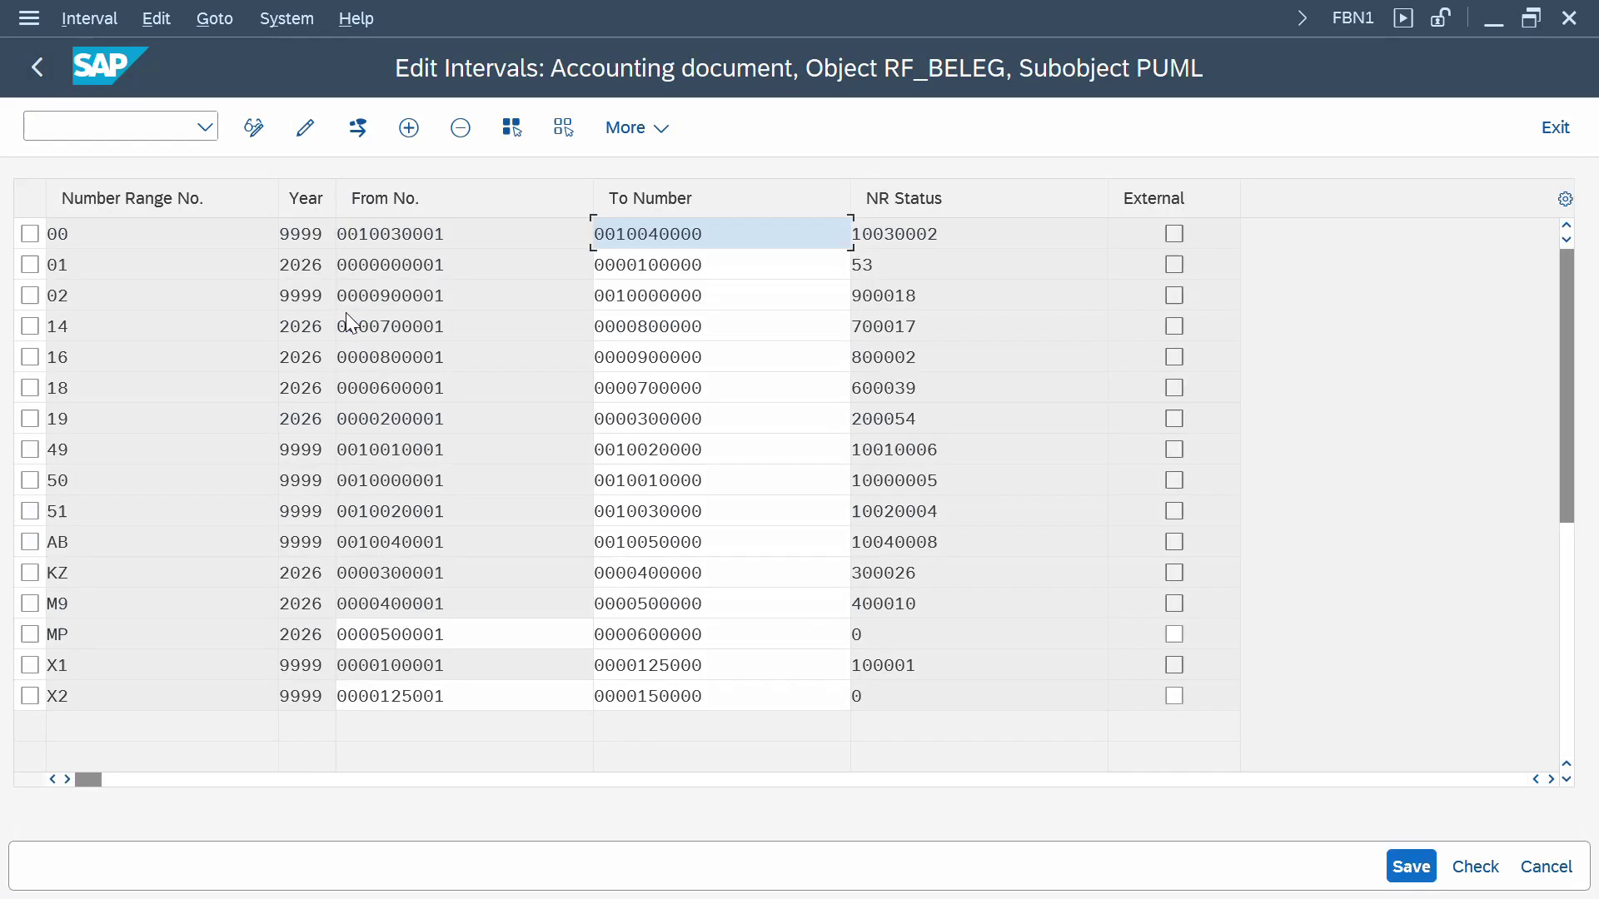
click(40, 66)
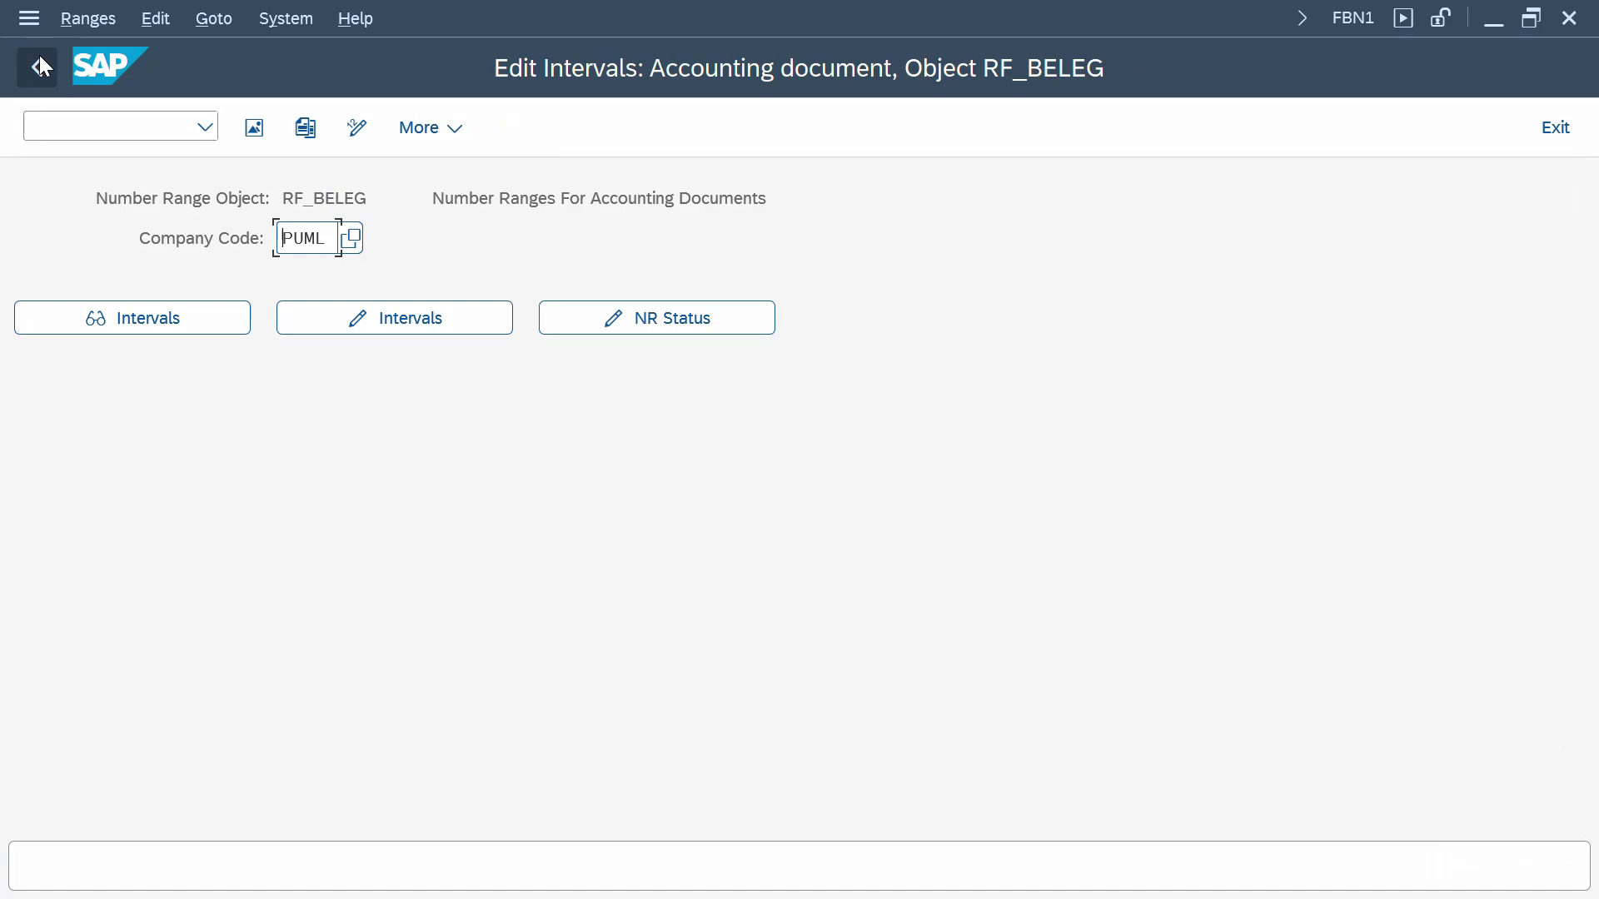
click(39, 66)
- Switch to the copy session, set the target company code to GR10, and execute the number range copy from PUML, confirming the change
key(alt+Tab)
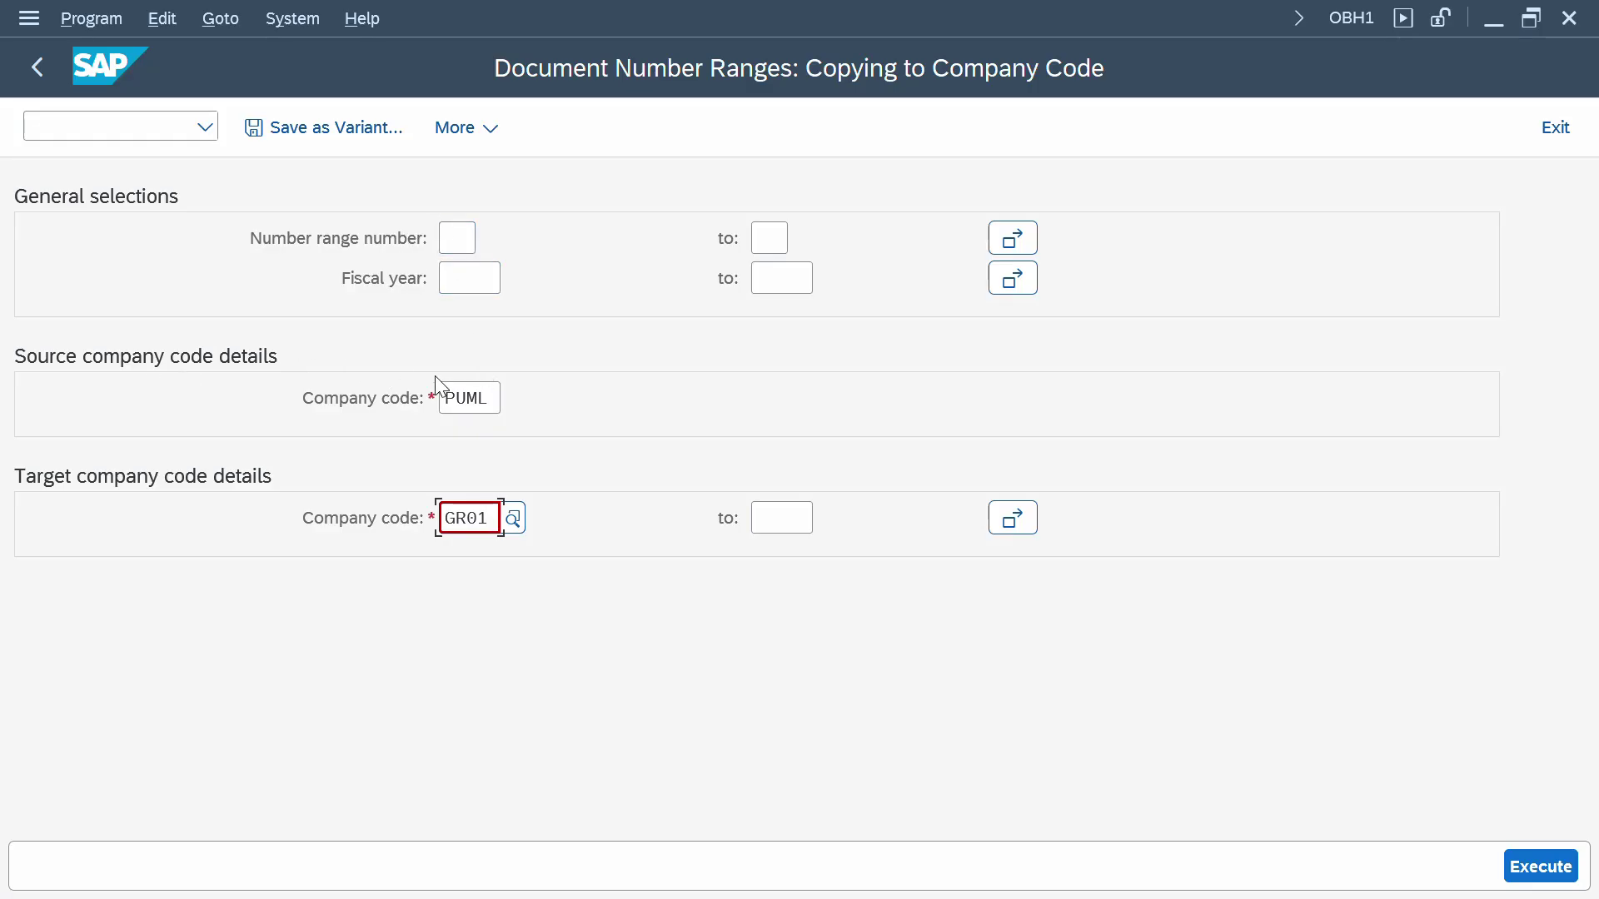
double_click(472, 517)
text(GR10)
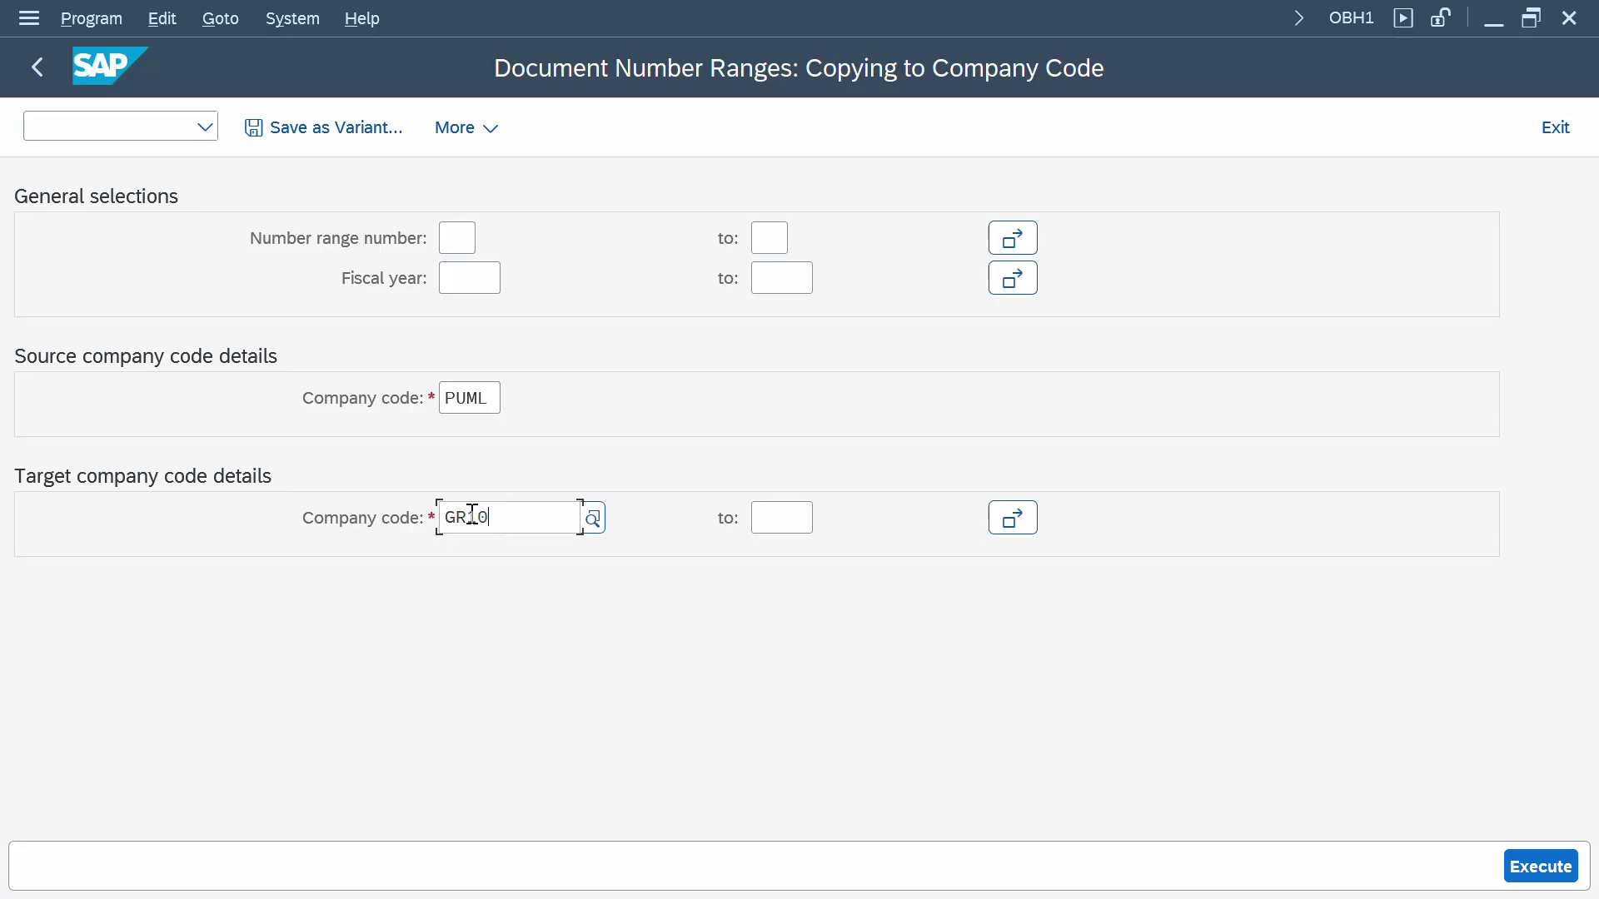
click(1013, 524)
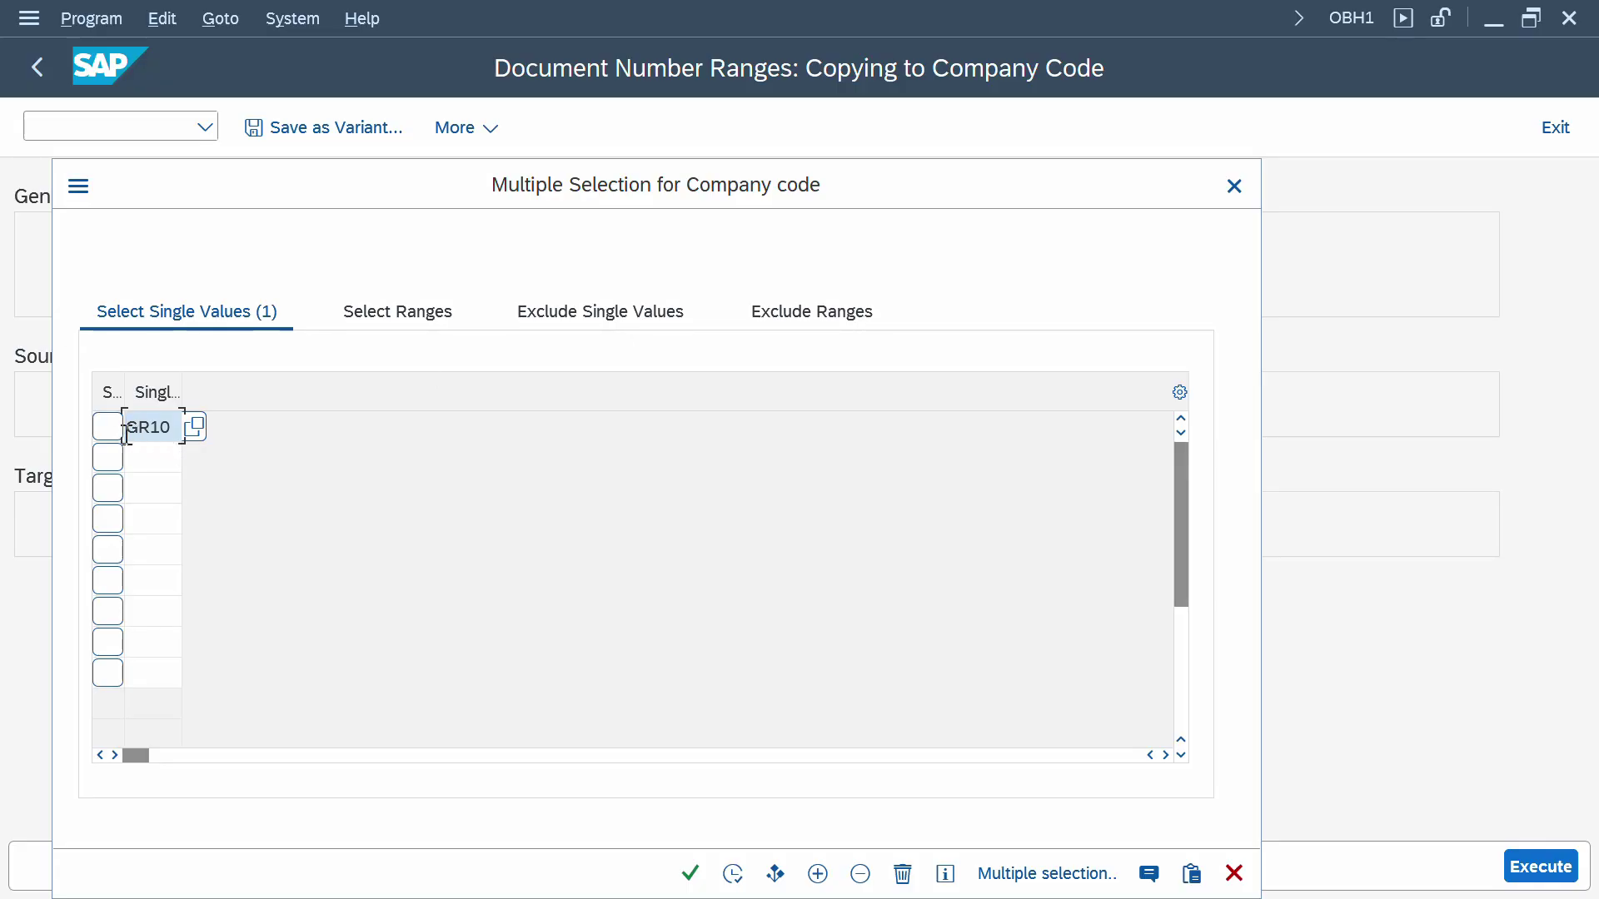
click(1235, 190)
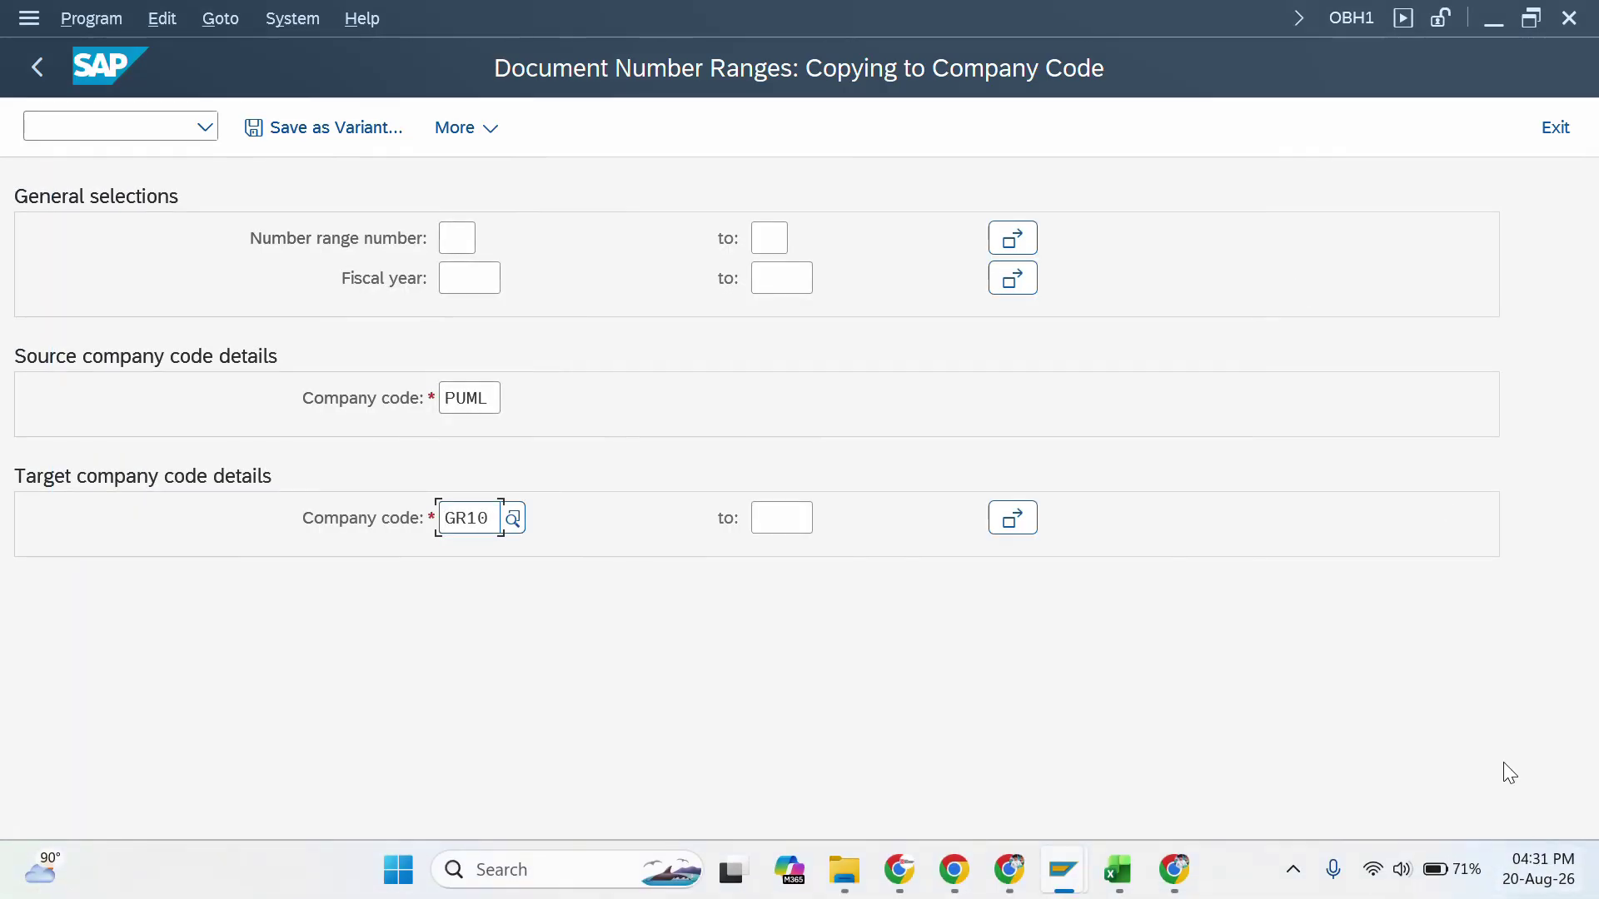
click(1550, 876)
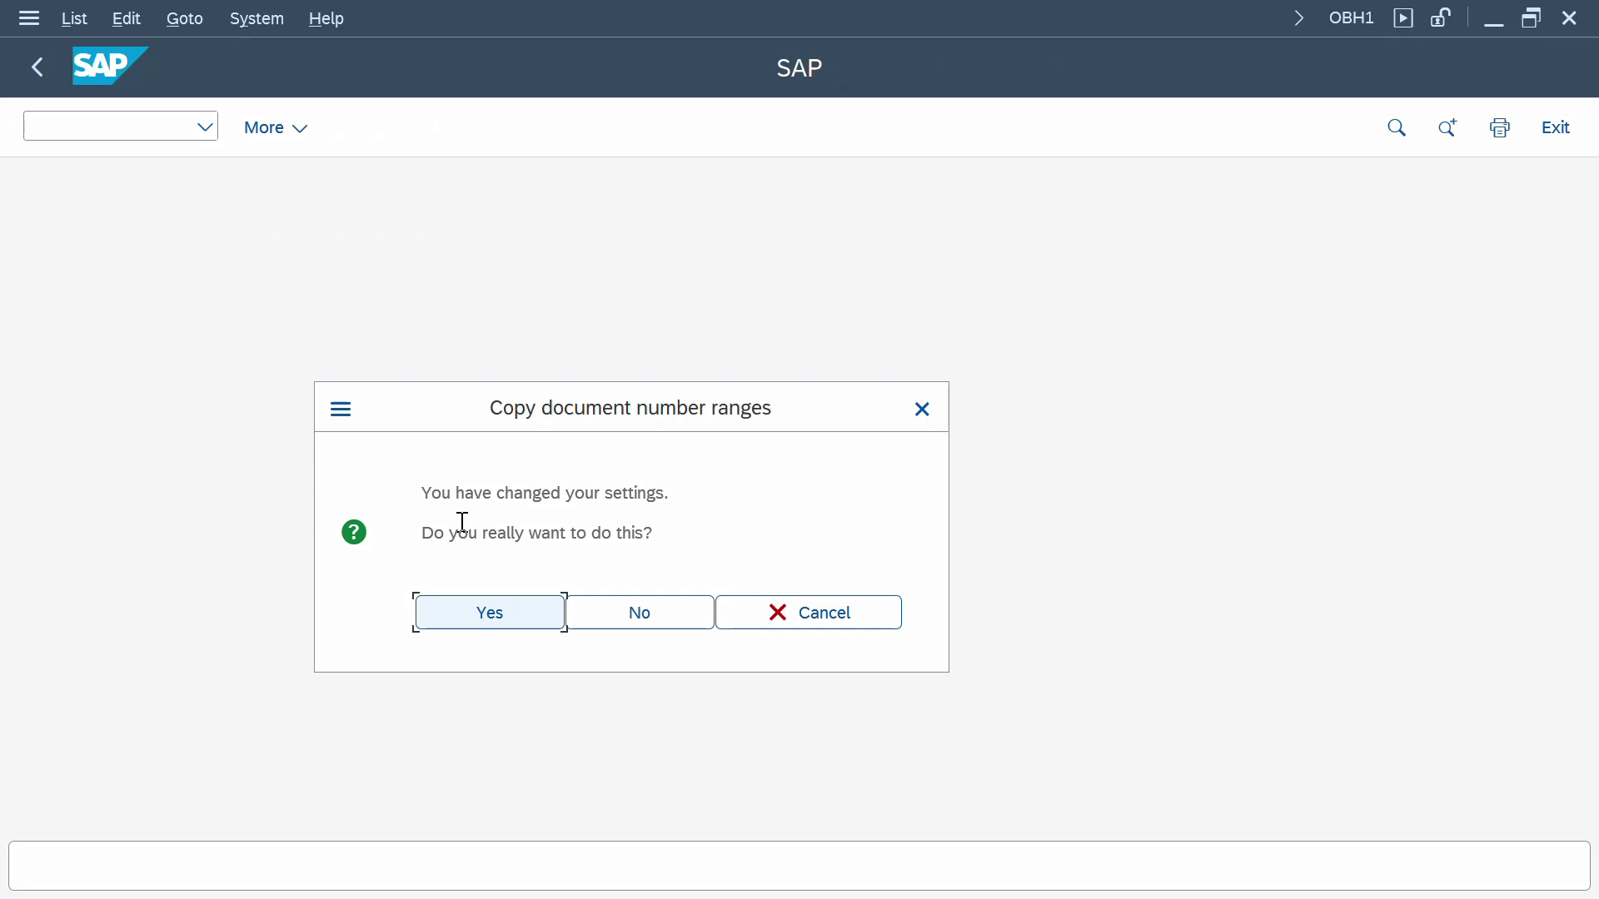
click(521, 622)
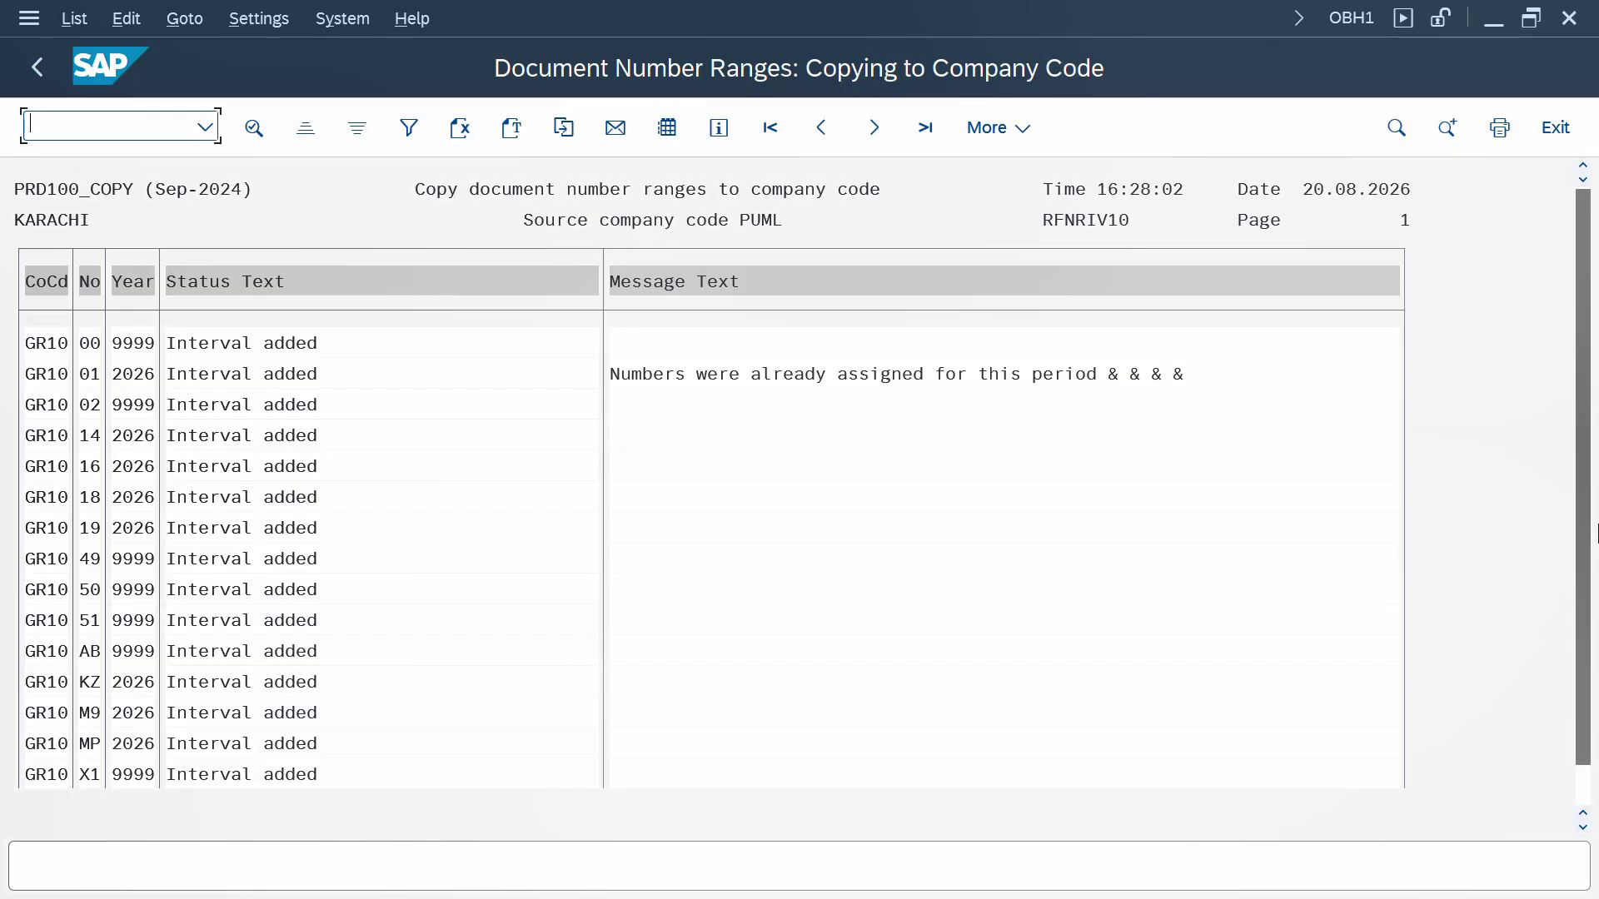
- Review the copy log for company code GR10, checking its list status for the number of records passed
click(1589, 563)
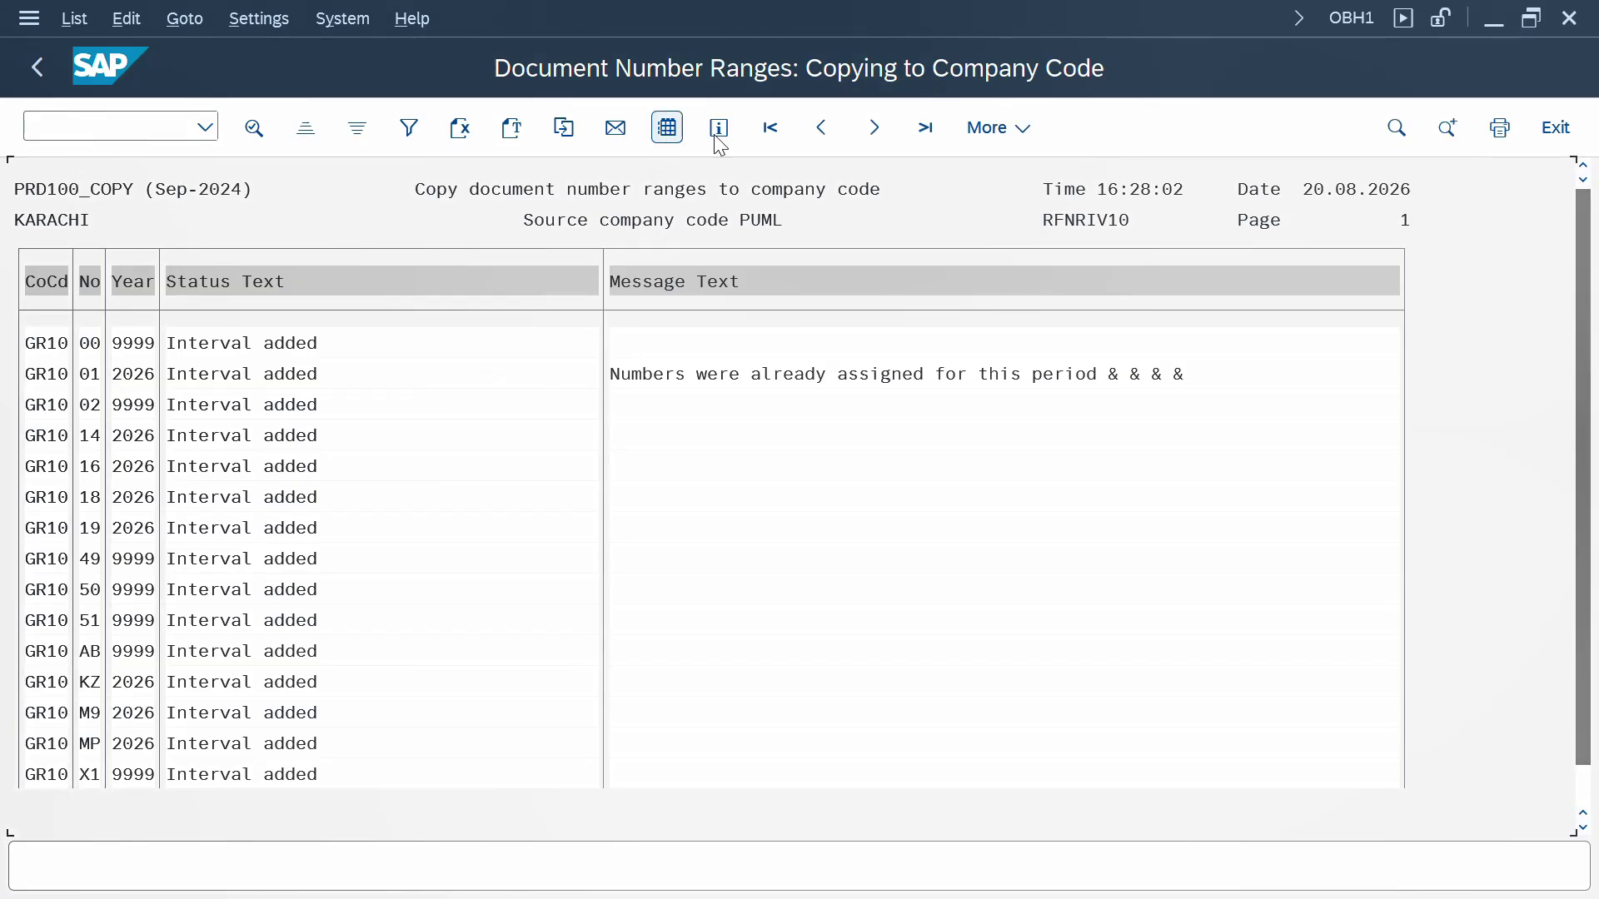
click(726, 138)
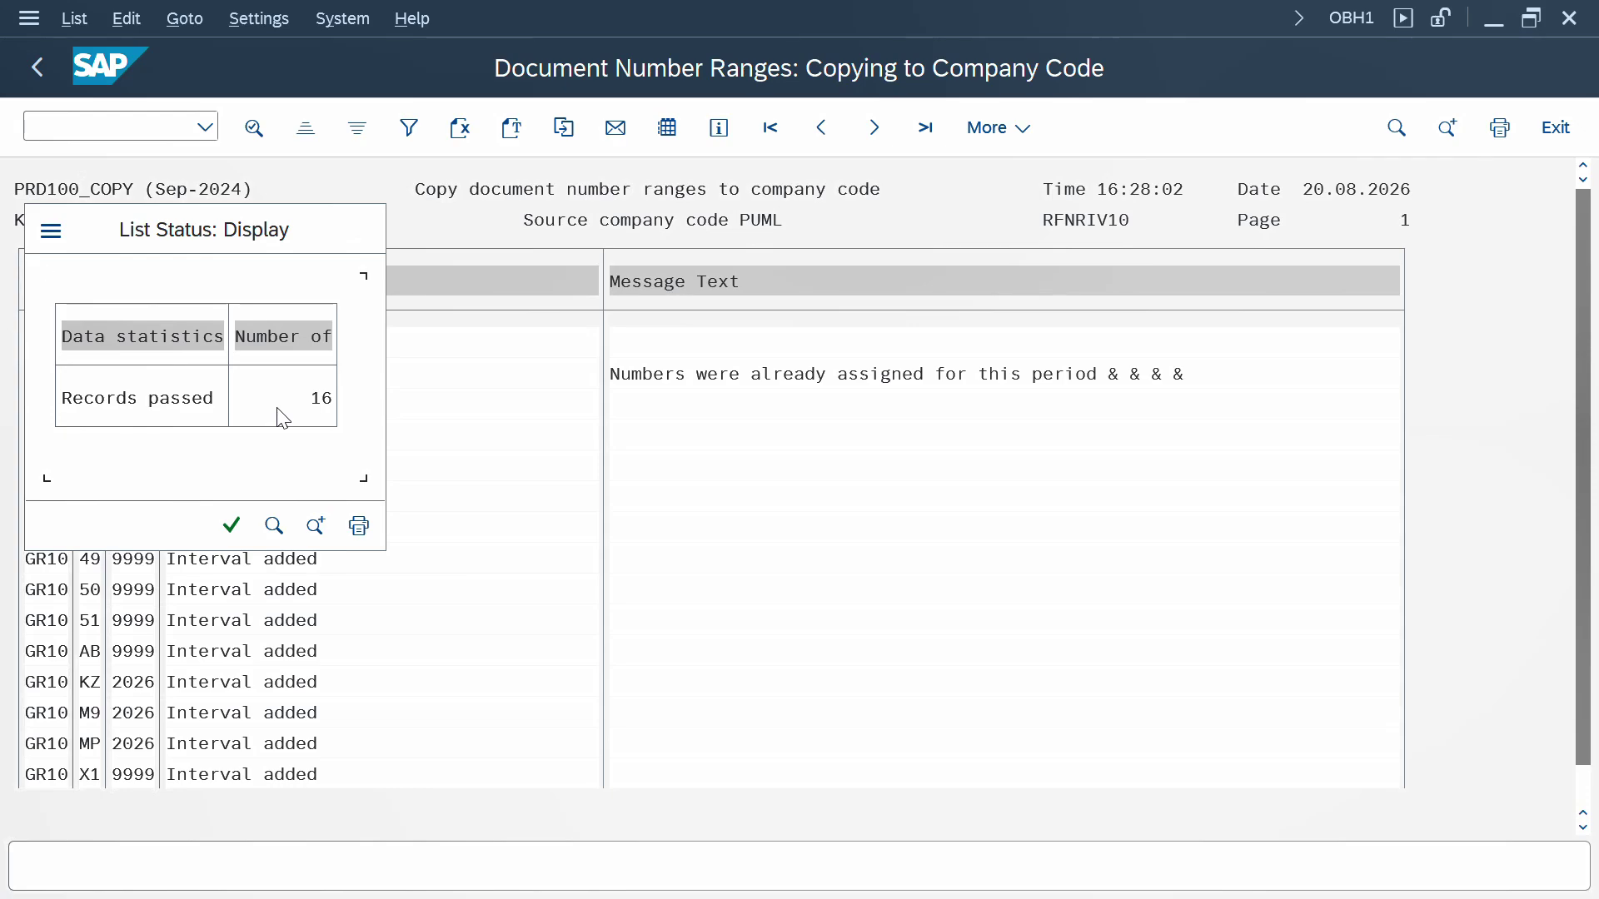
key(Return)
- Switch to the other session, start transaction FBN1, and open the intervals of company code GR10 in change mode to examine the copied ranges
key(alt+Tab)
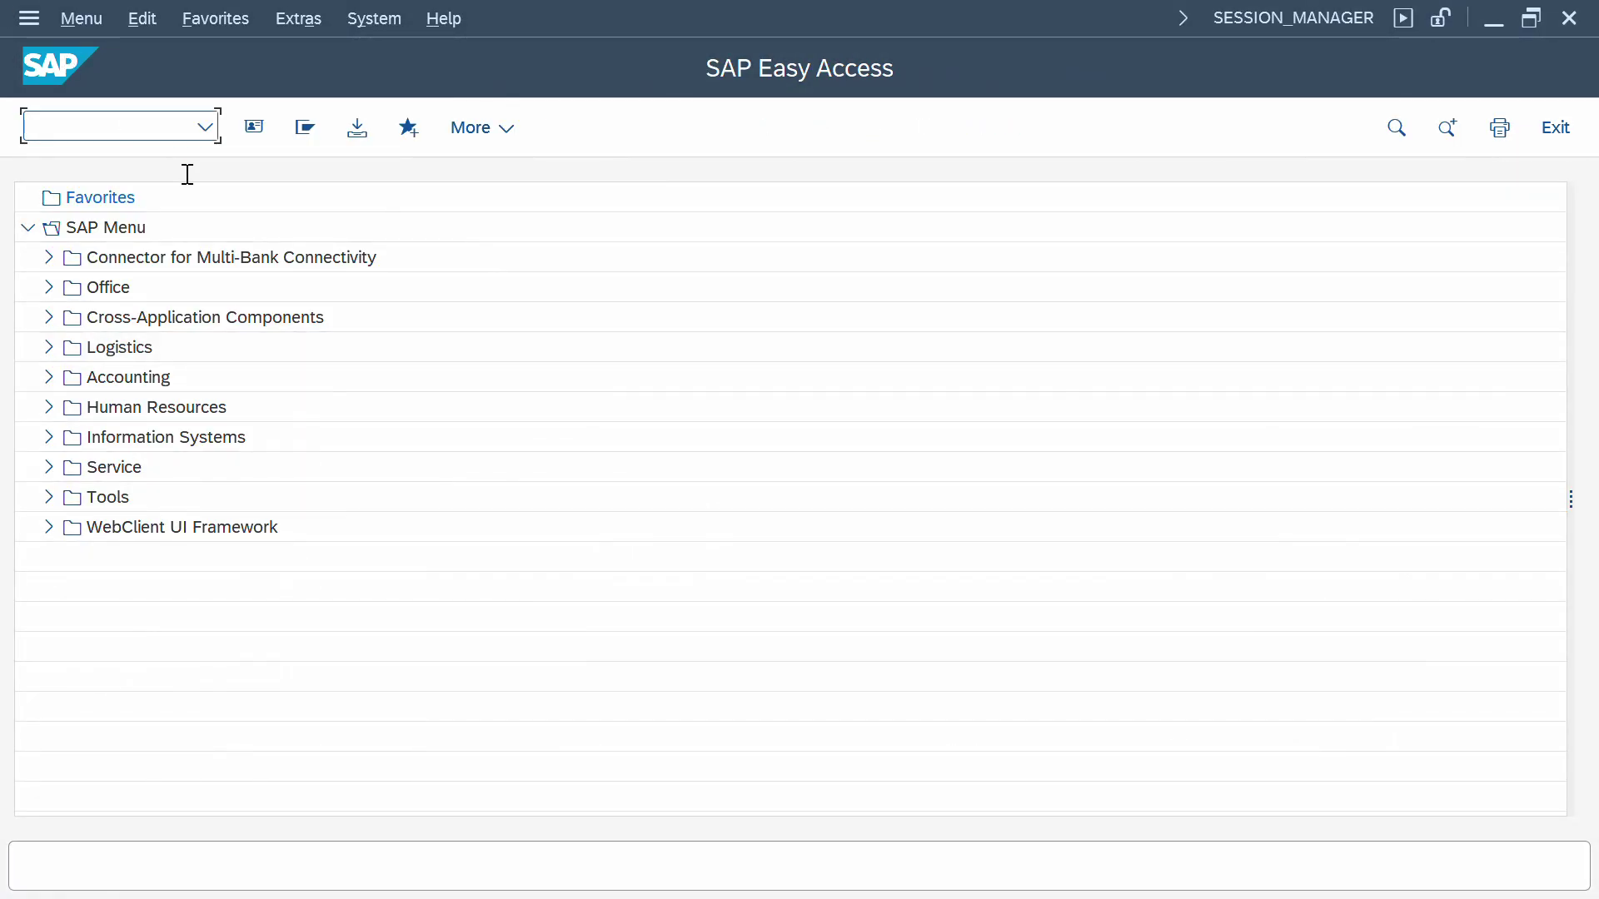
text(FBN1)
key(Return)
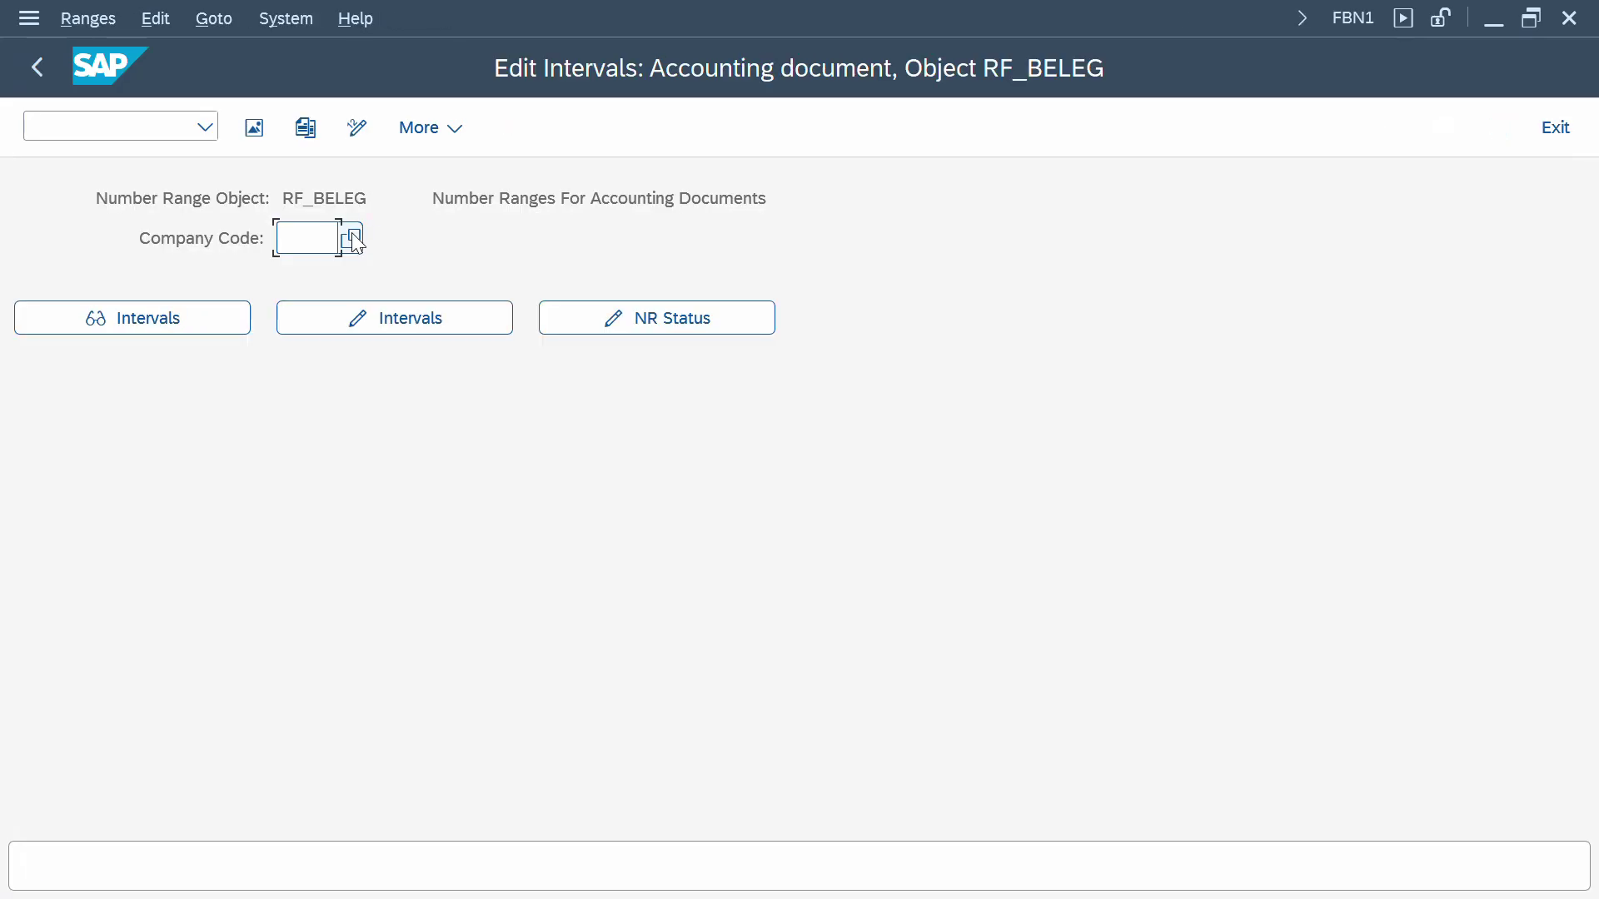
text(gr10)
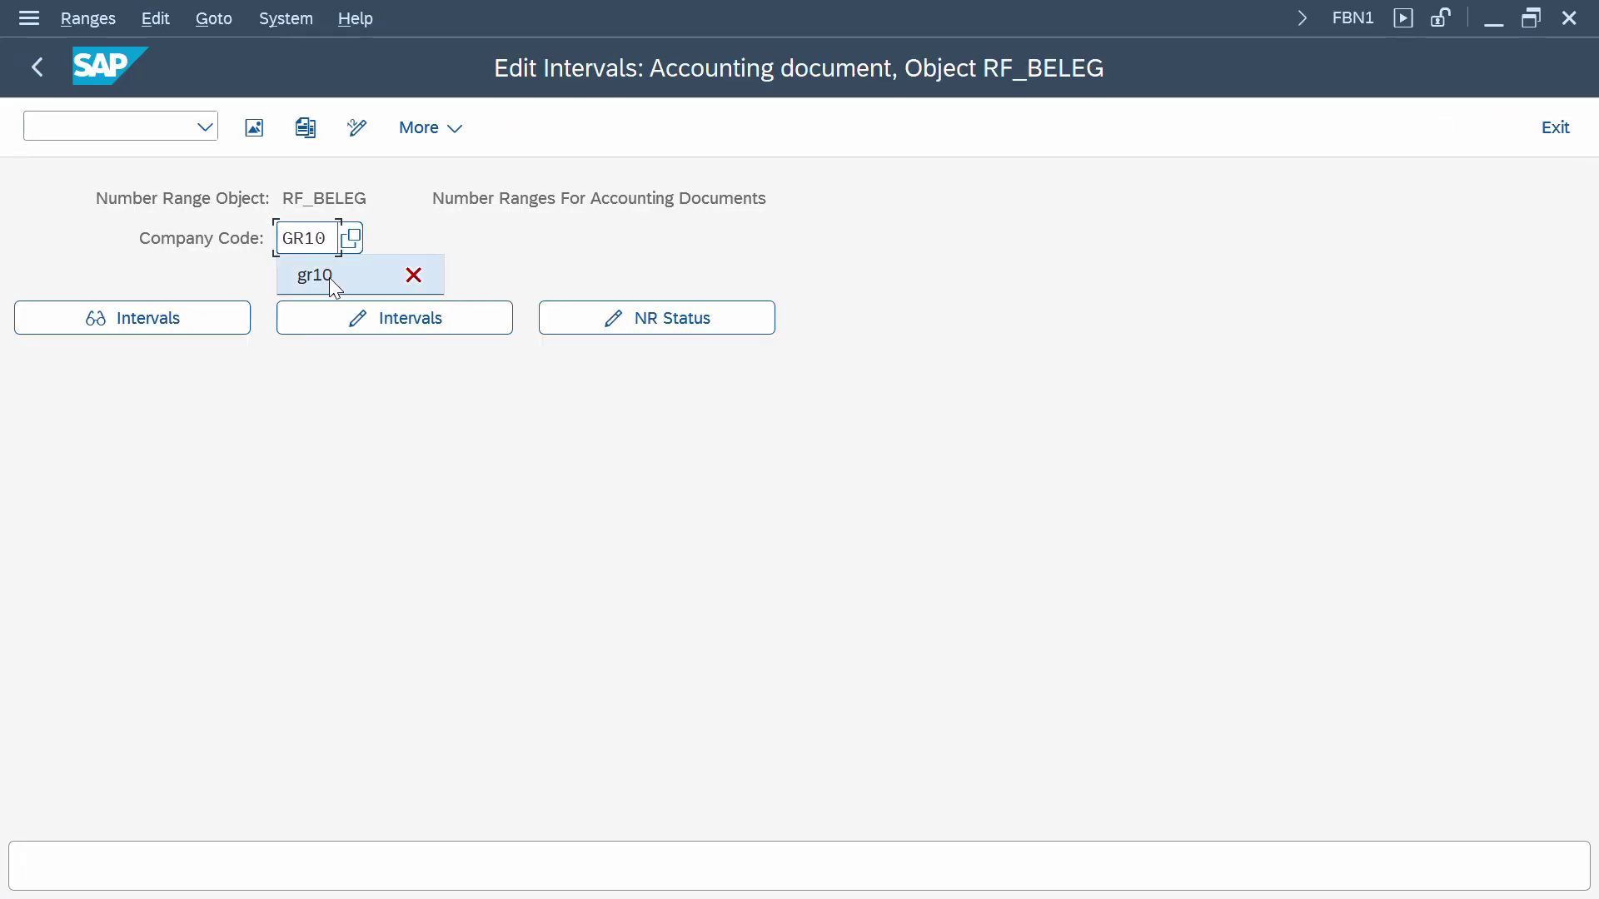
click(330, 278)
click(349, 321)
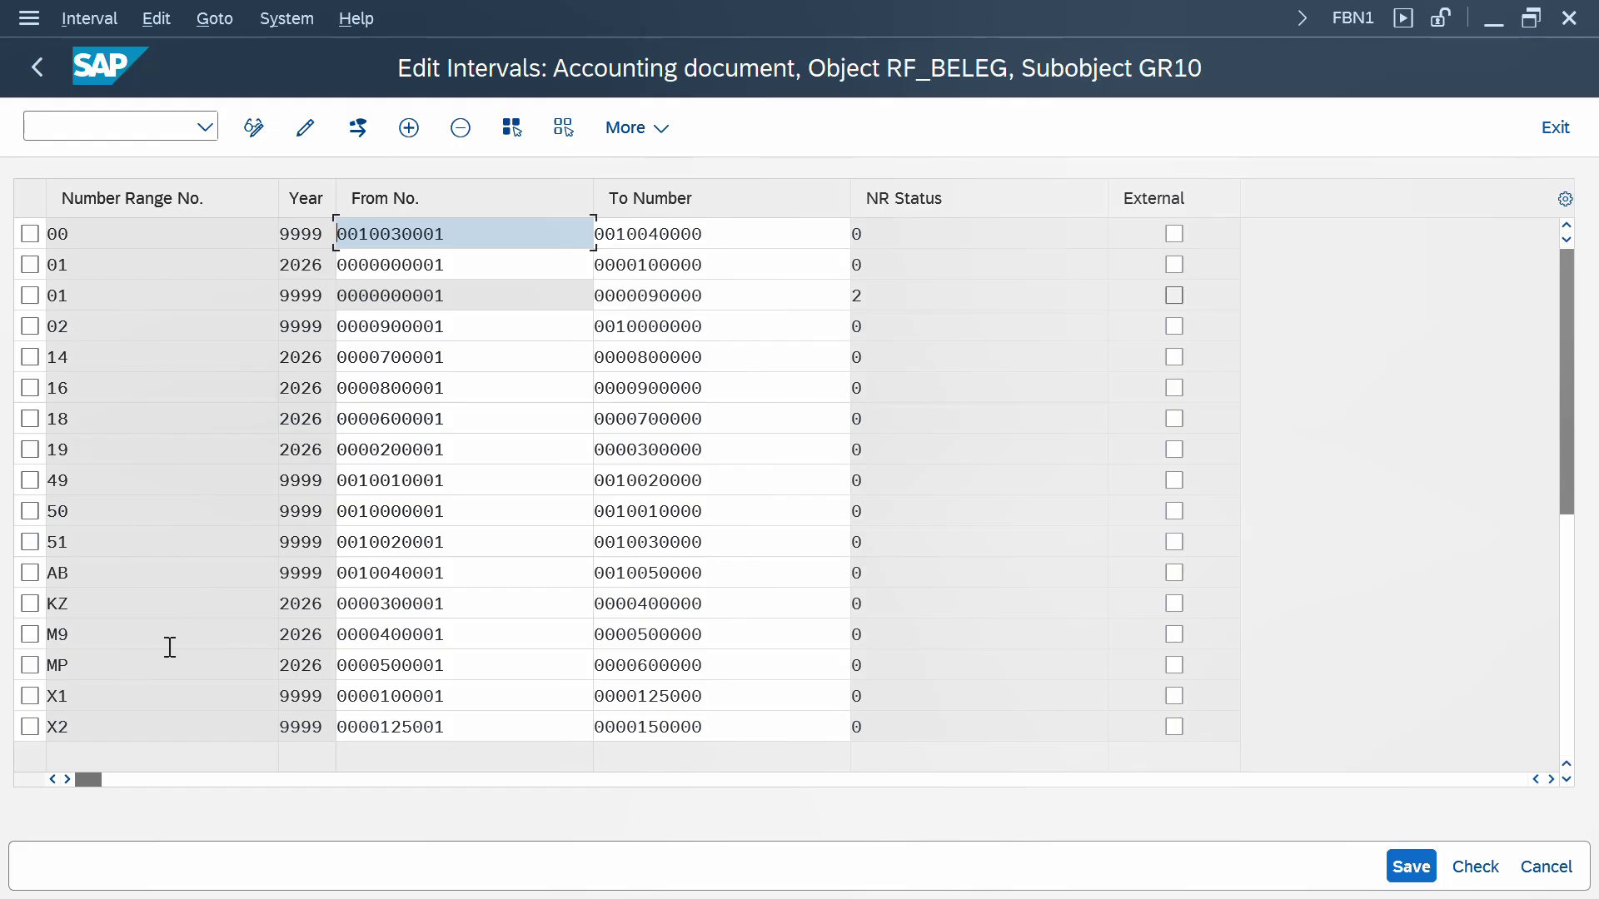
- Compare the 2026 and 9999 intervals of number range 01 for GR10, review the remaining rows, and leave the interval list
click(30, 295)
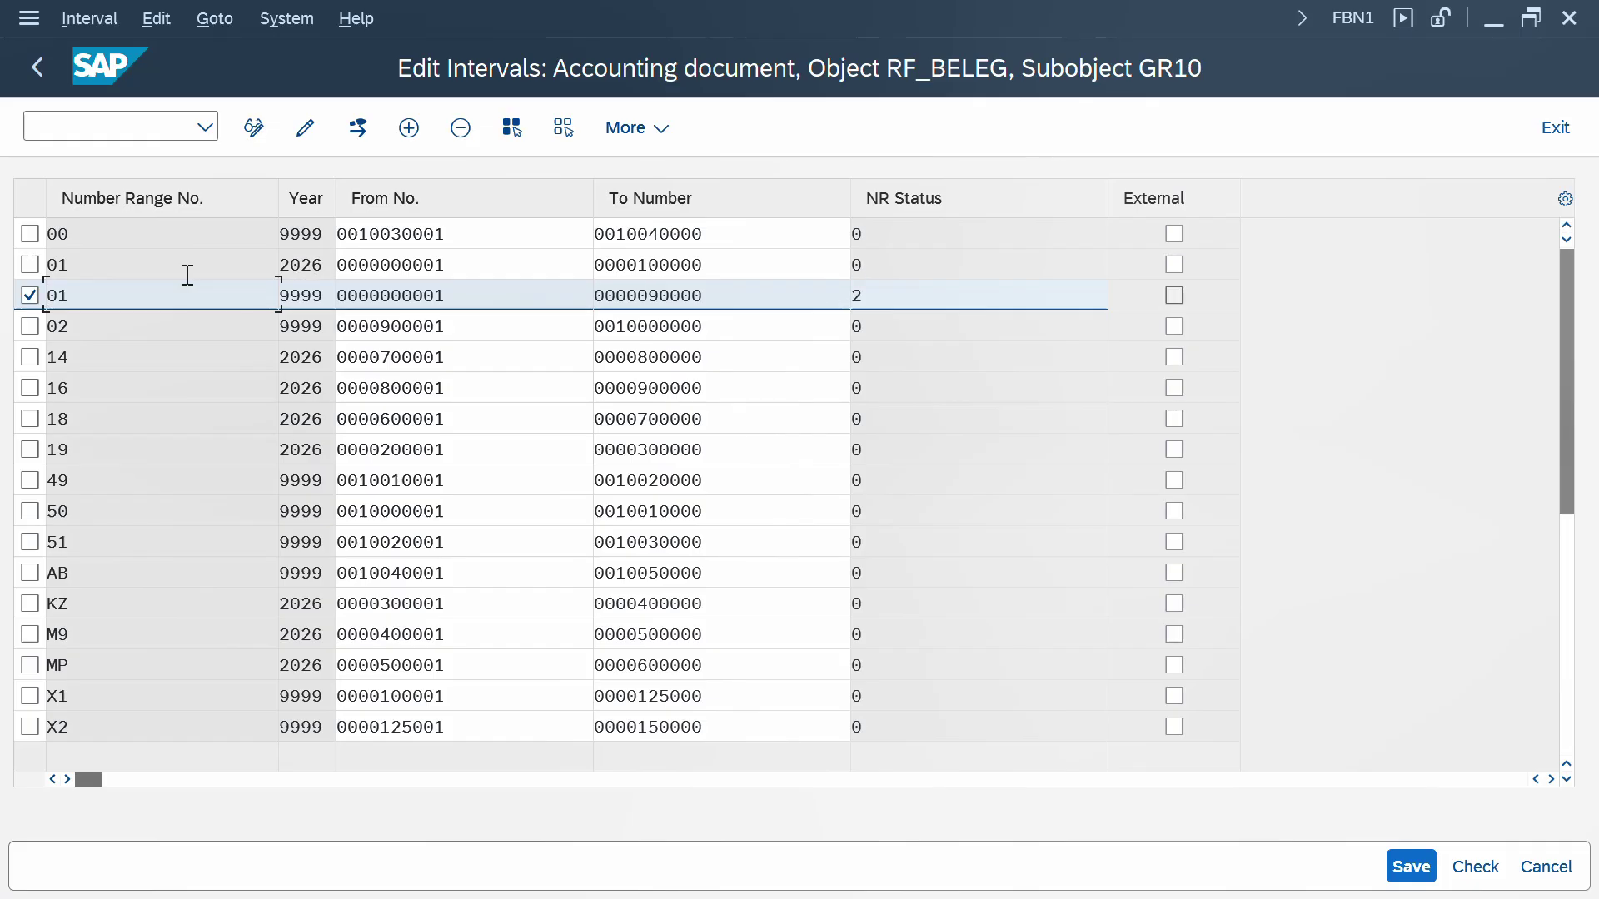
click(29, 265)
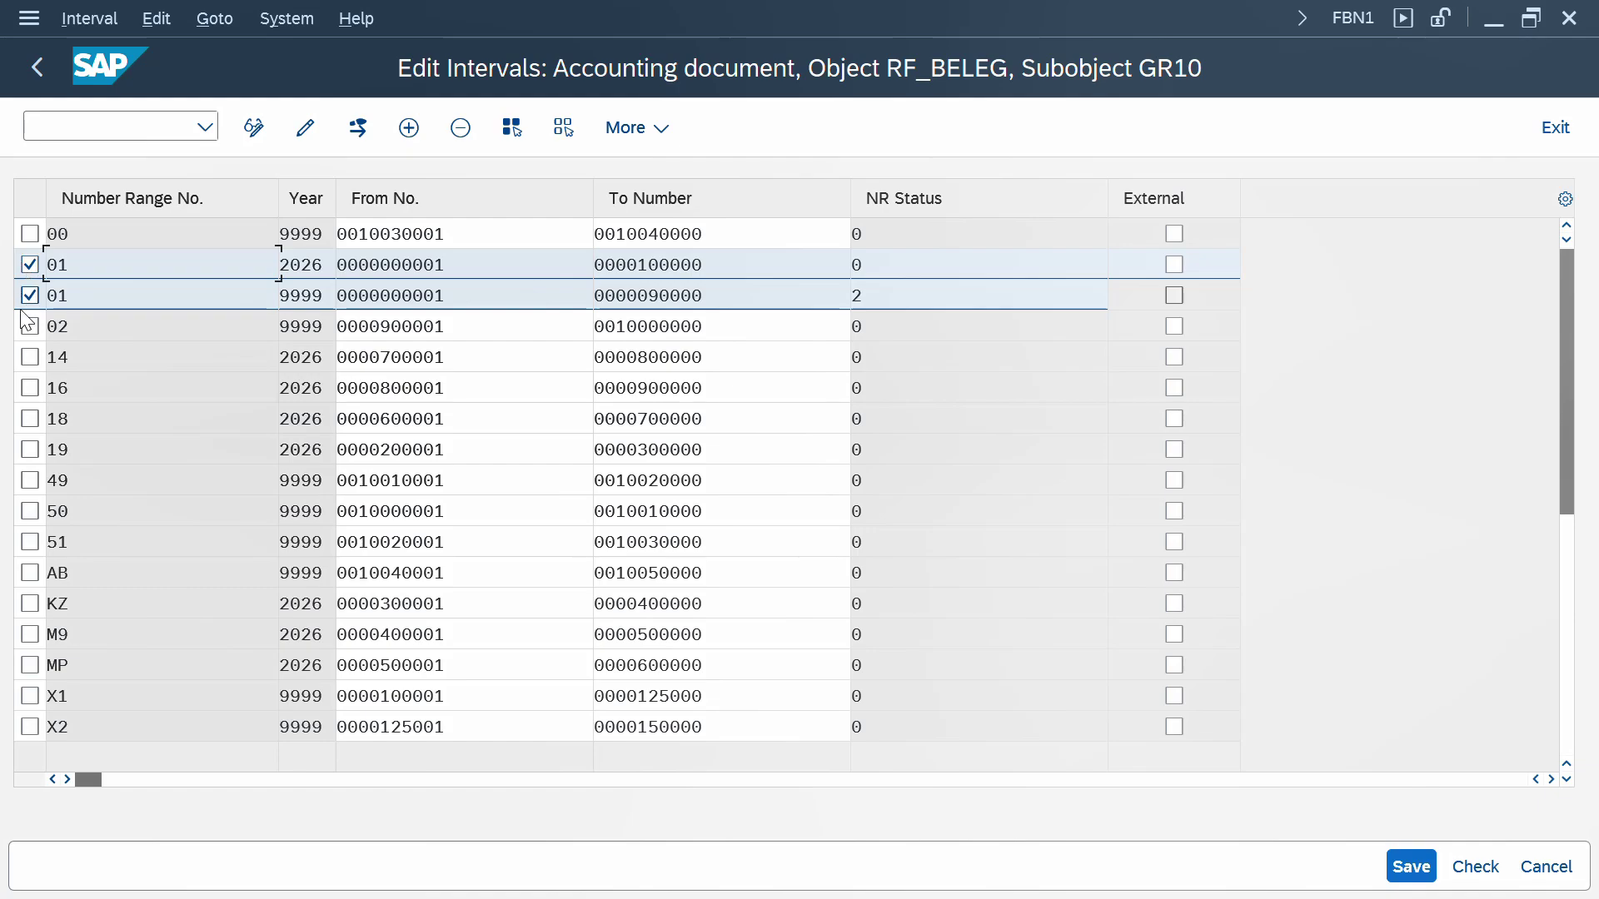
click(29, 295)
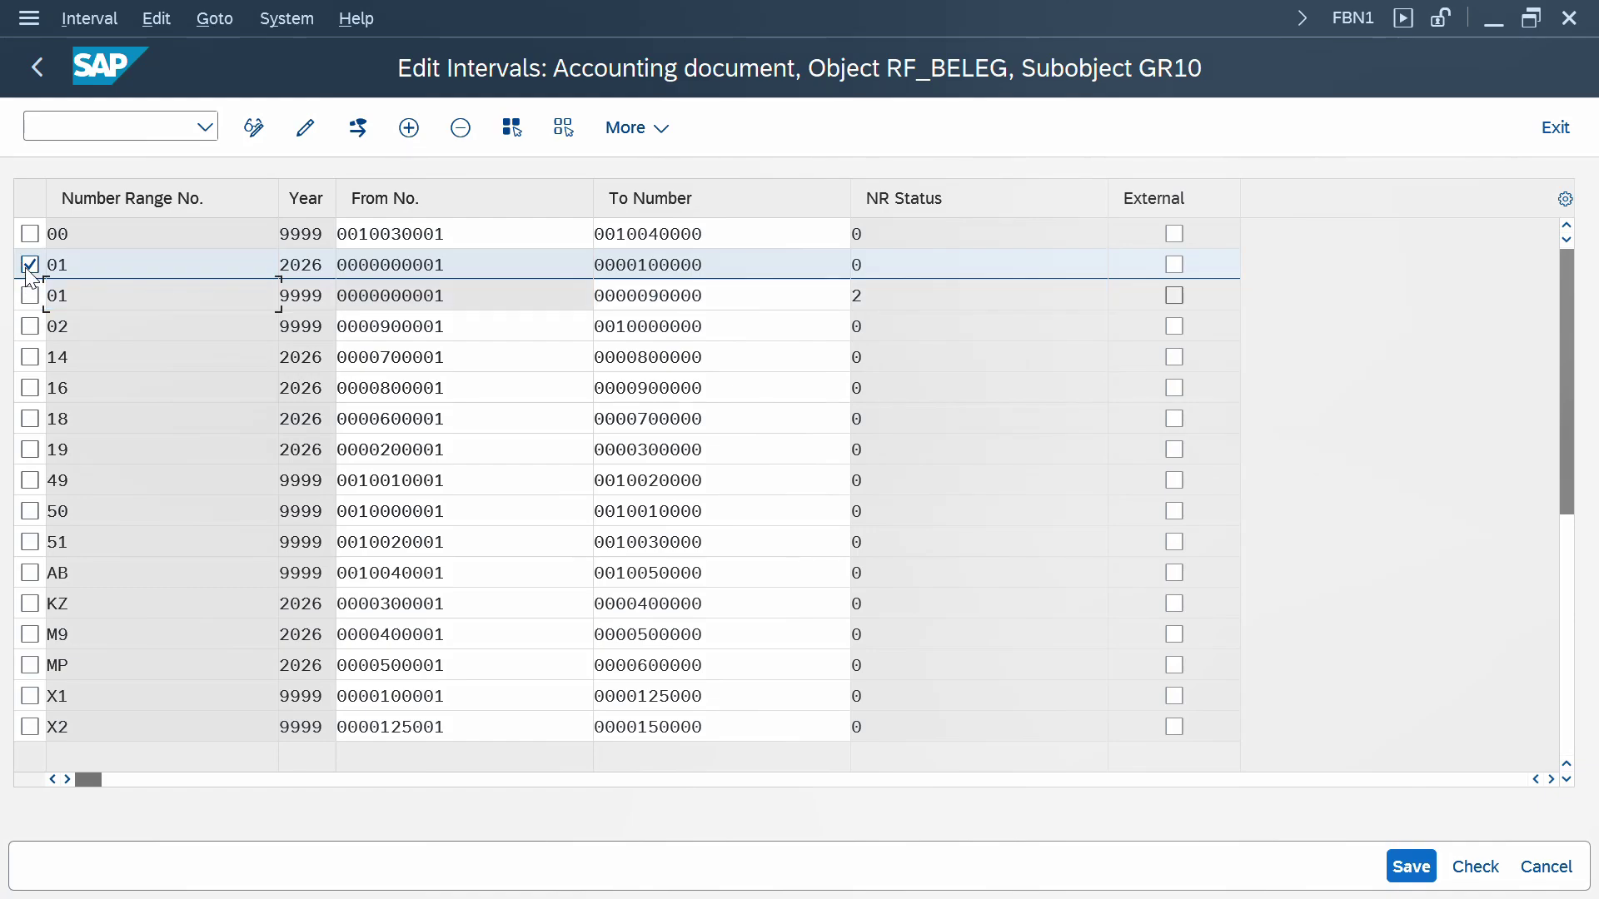
click(29, 264)
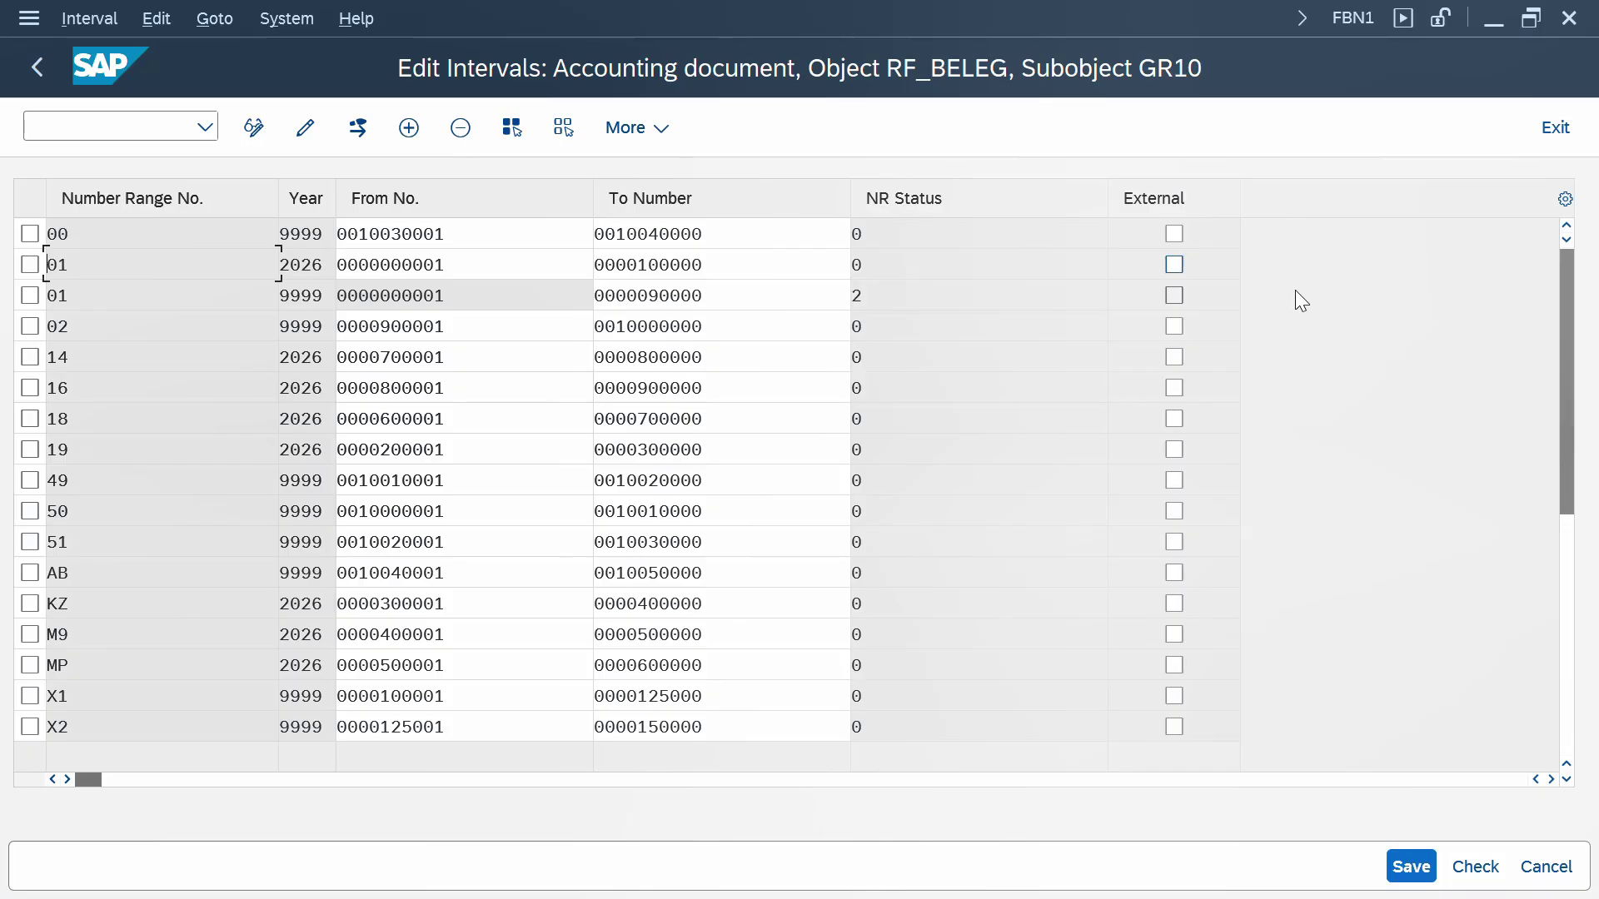
drag(1564, 302, 1596, 545)
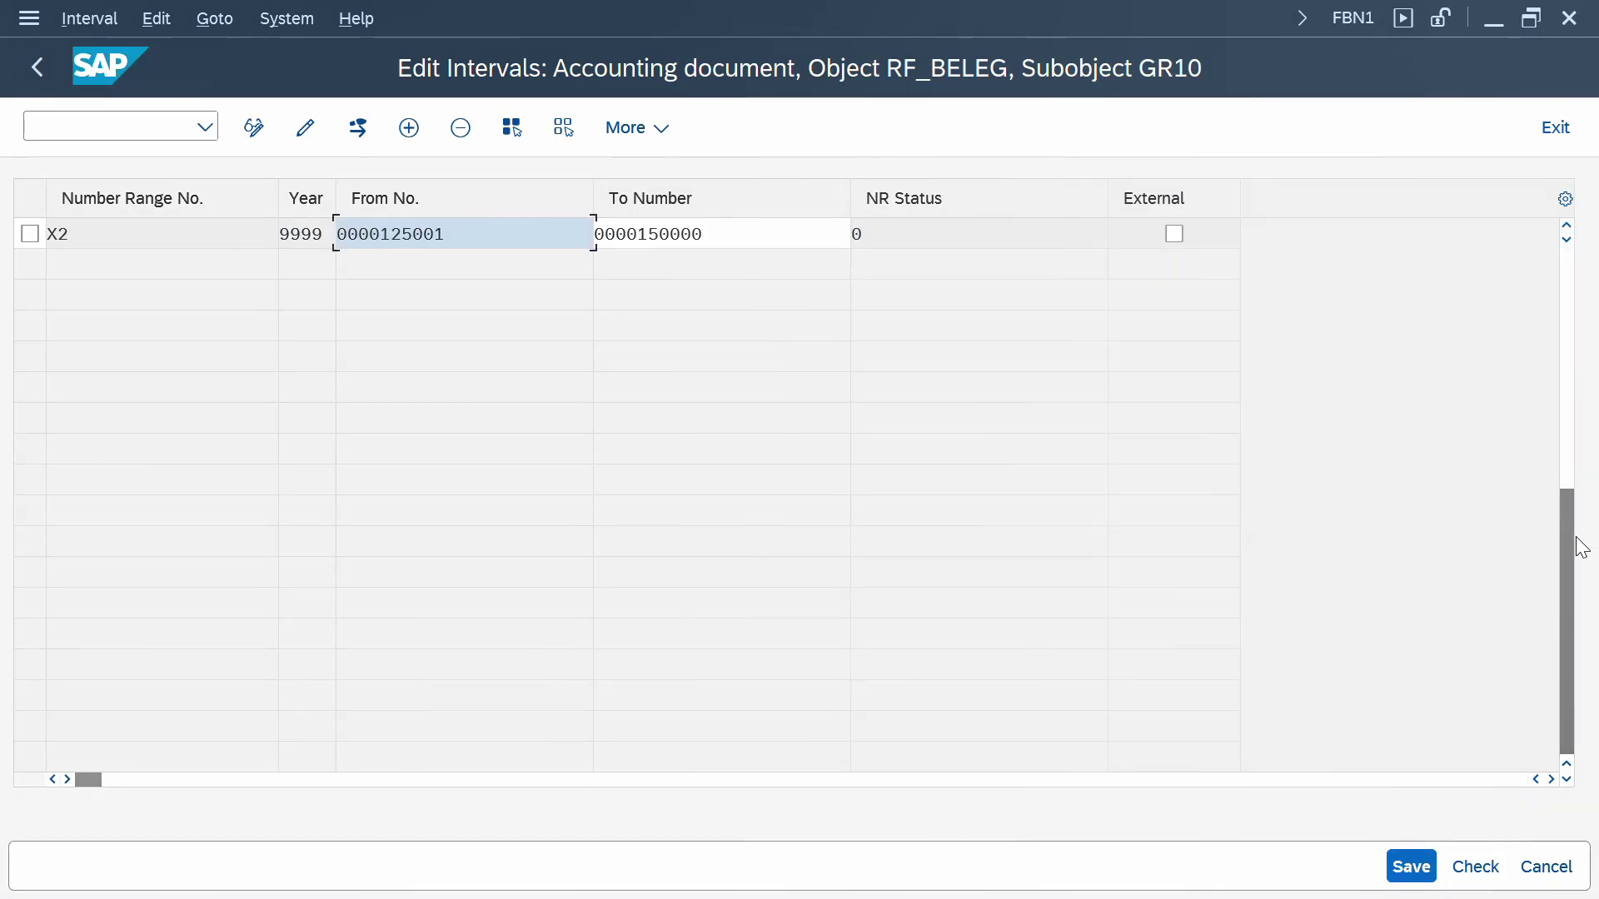
click(1570, 419)
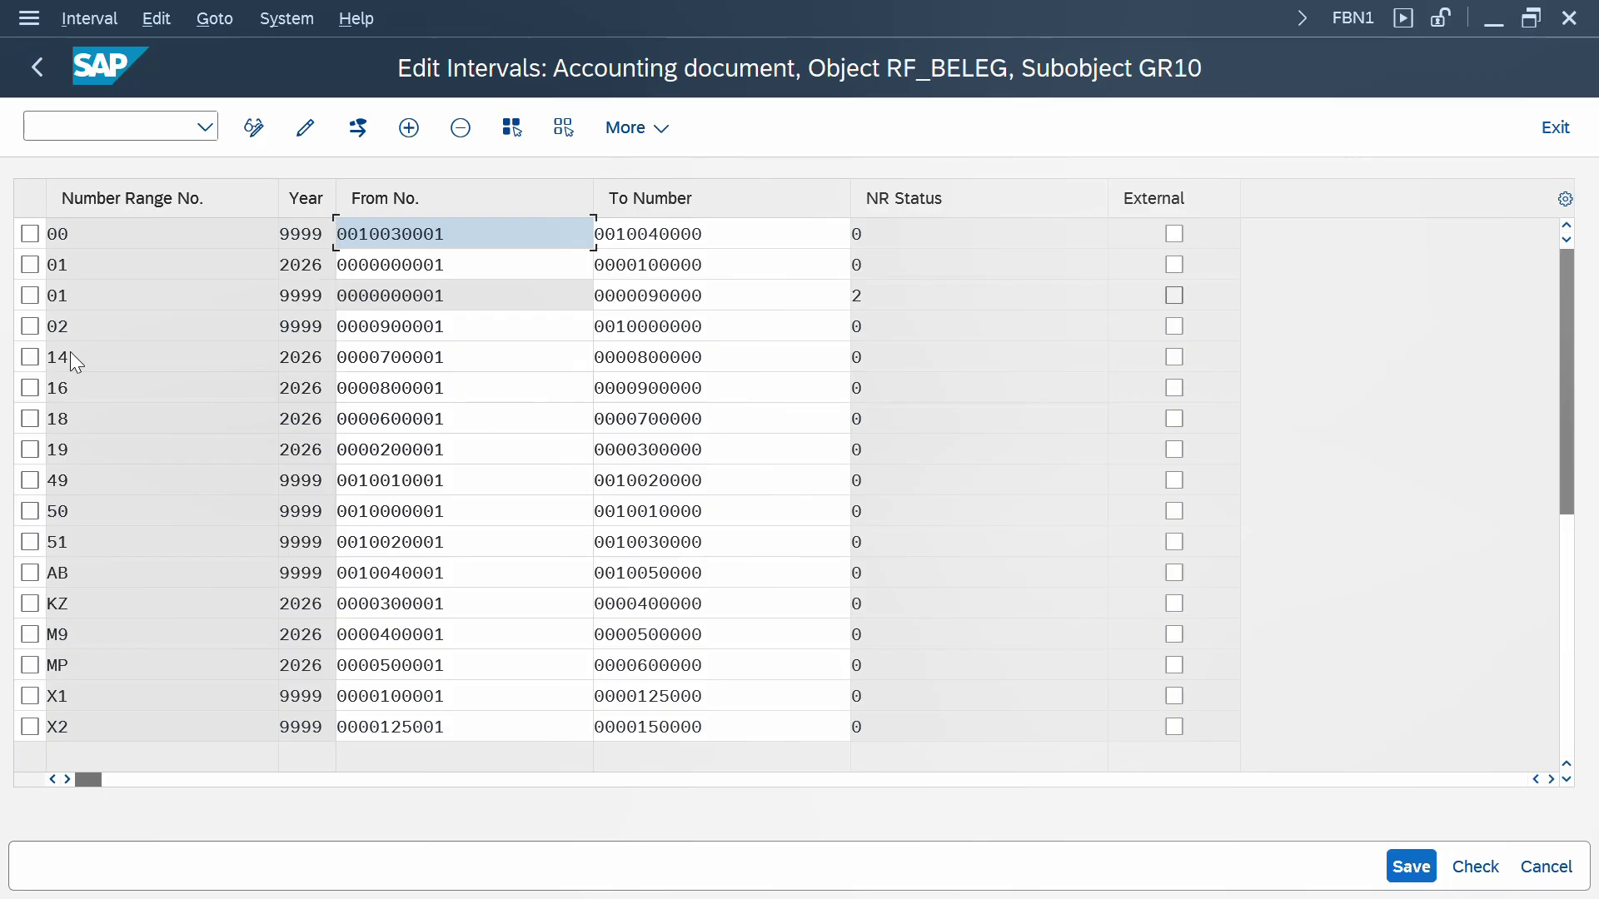
click(33, 51)
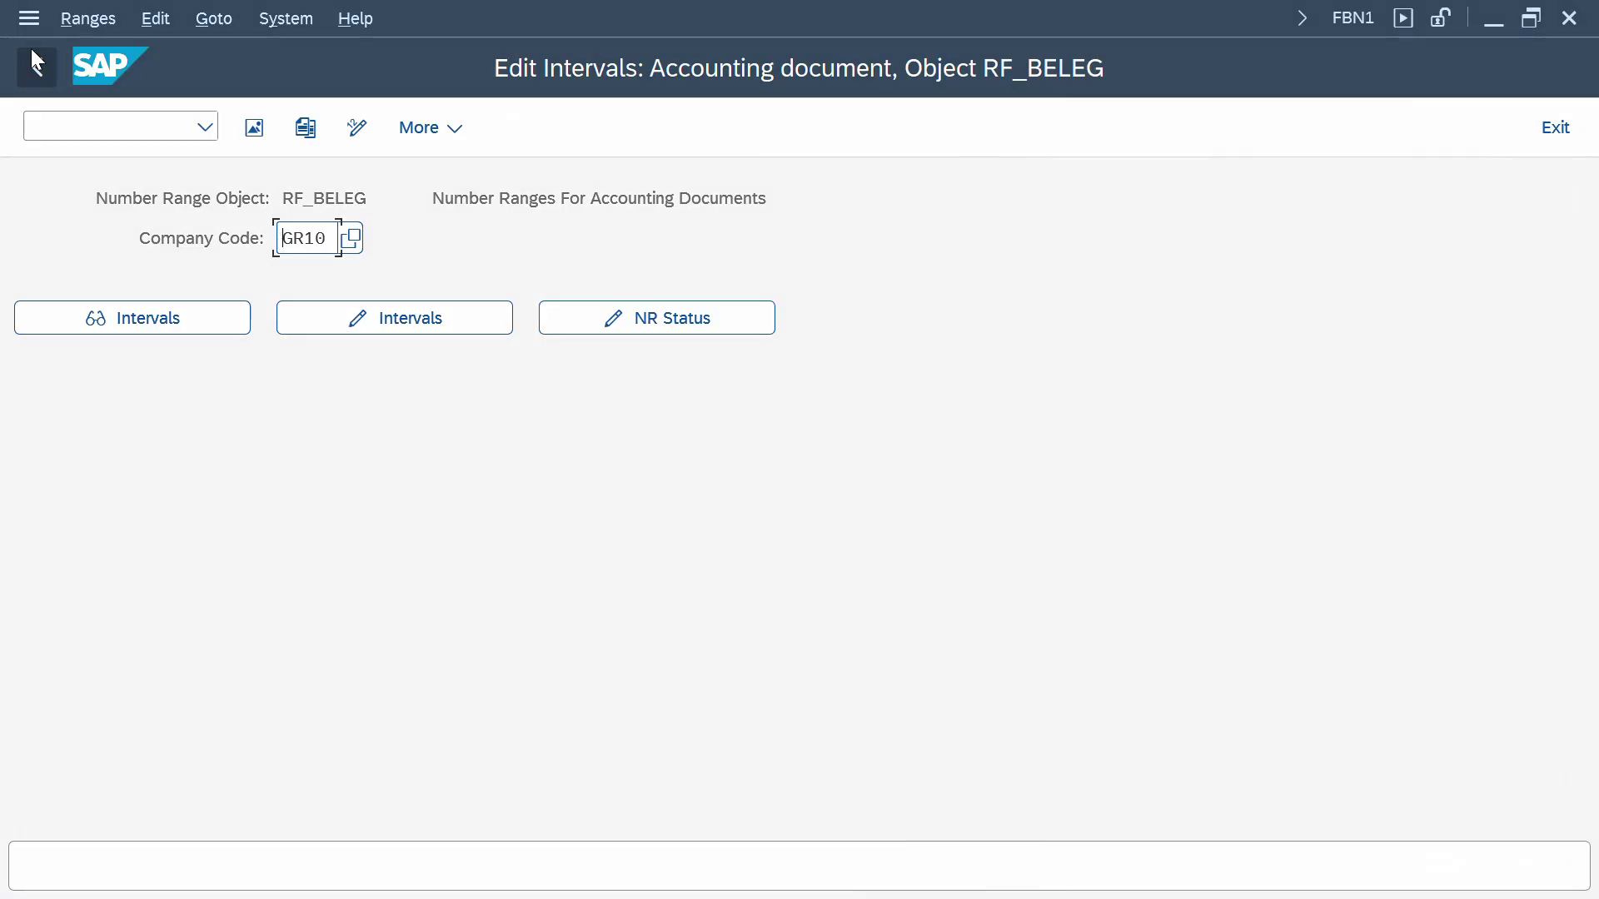
- Leave the company code copy log for the IMG structure, and reopen the GR10 intervals in change mode in the other session
key(alt+Tab)
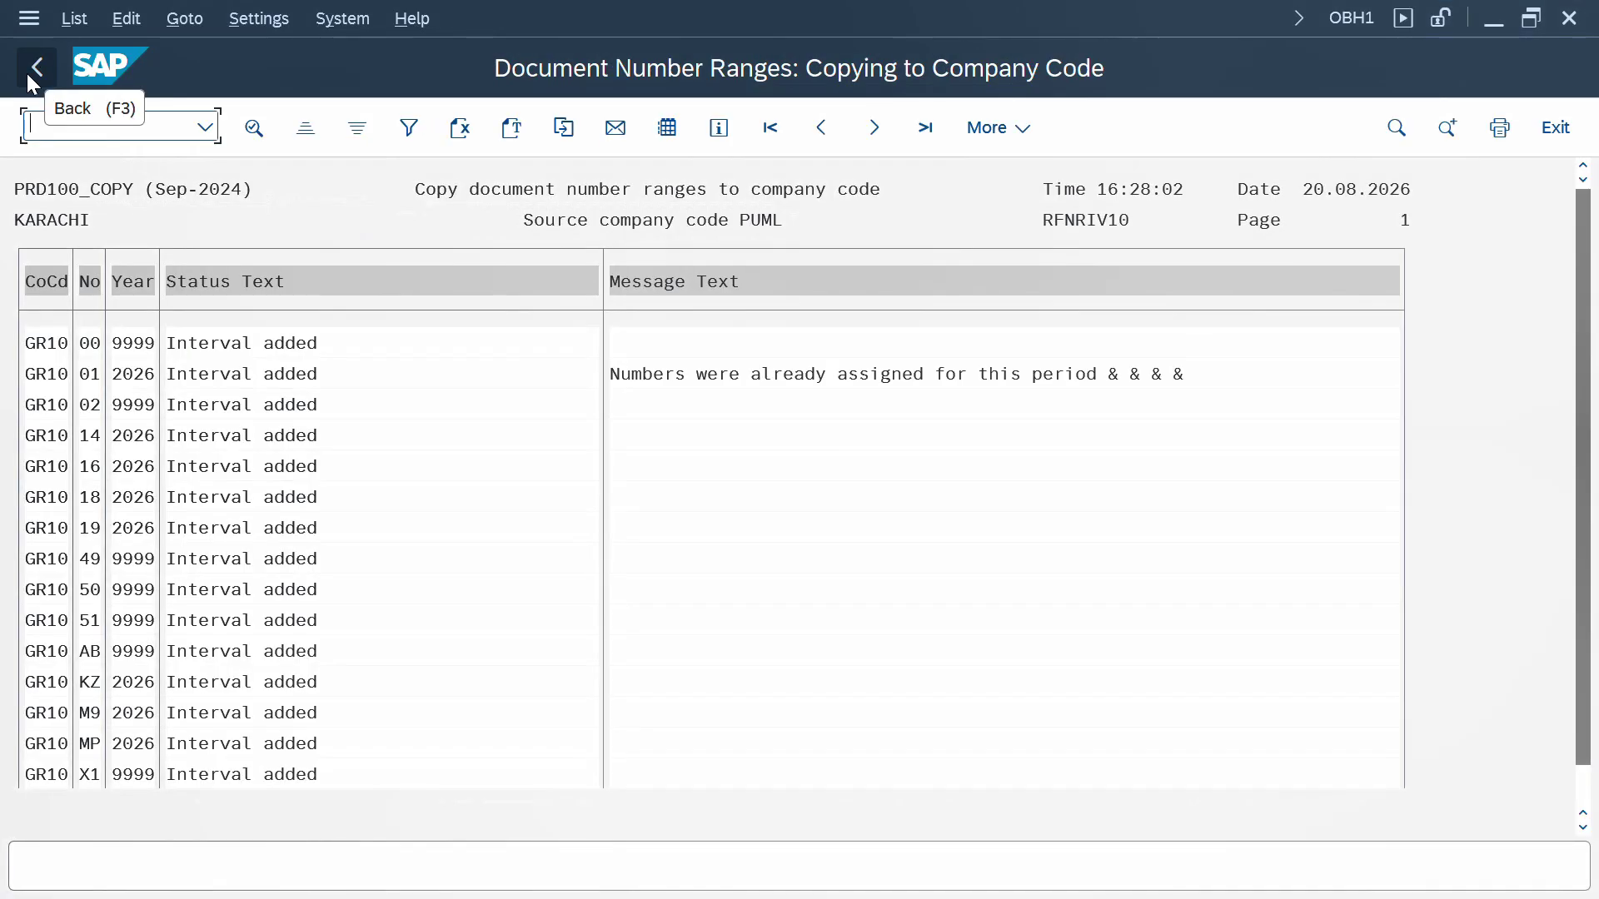
click(28, 73)
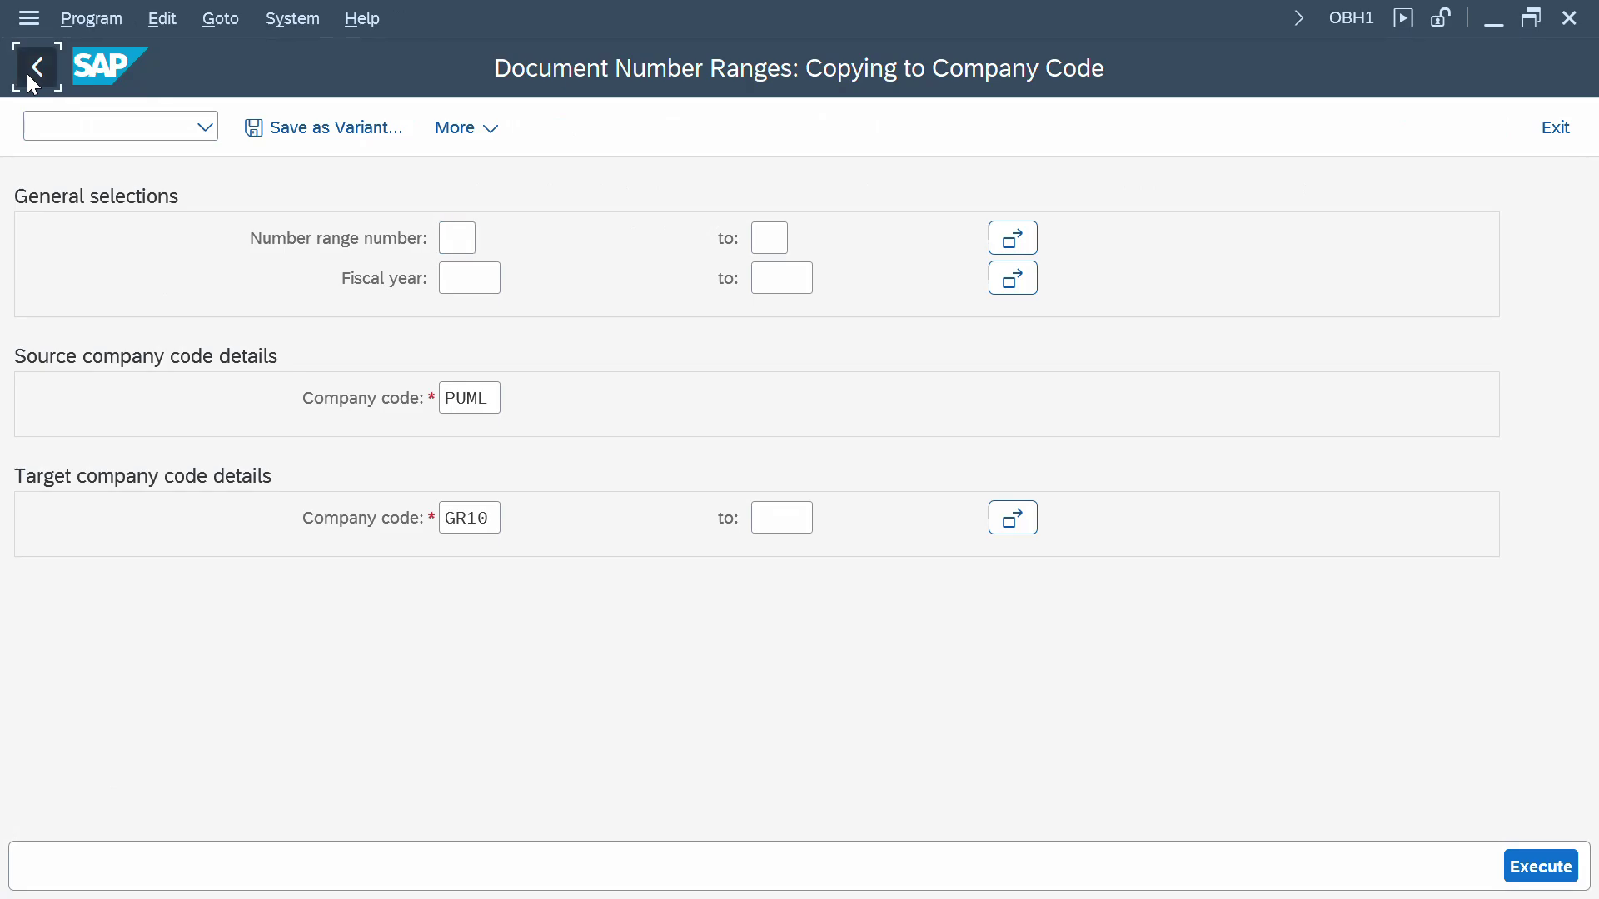
click(28, 73)
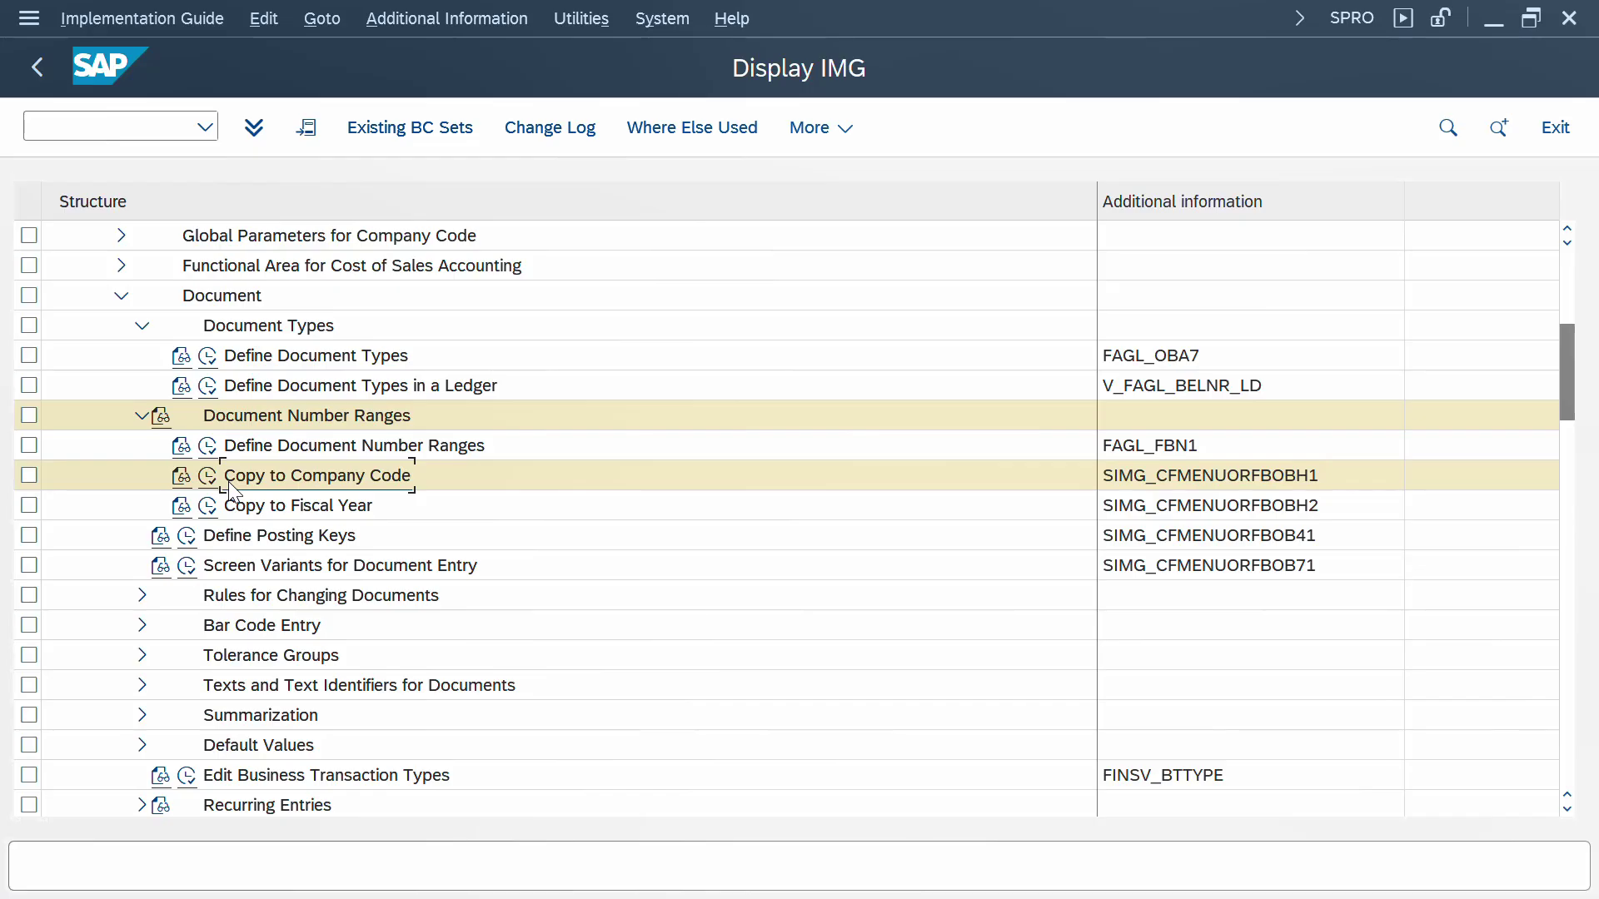
key(alt+Tab)
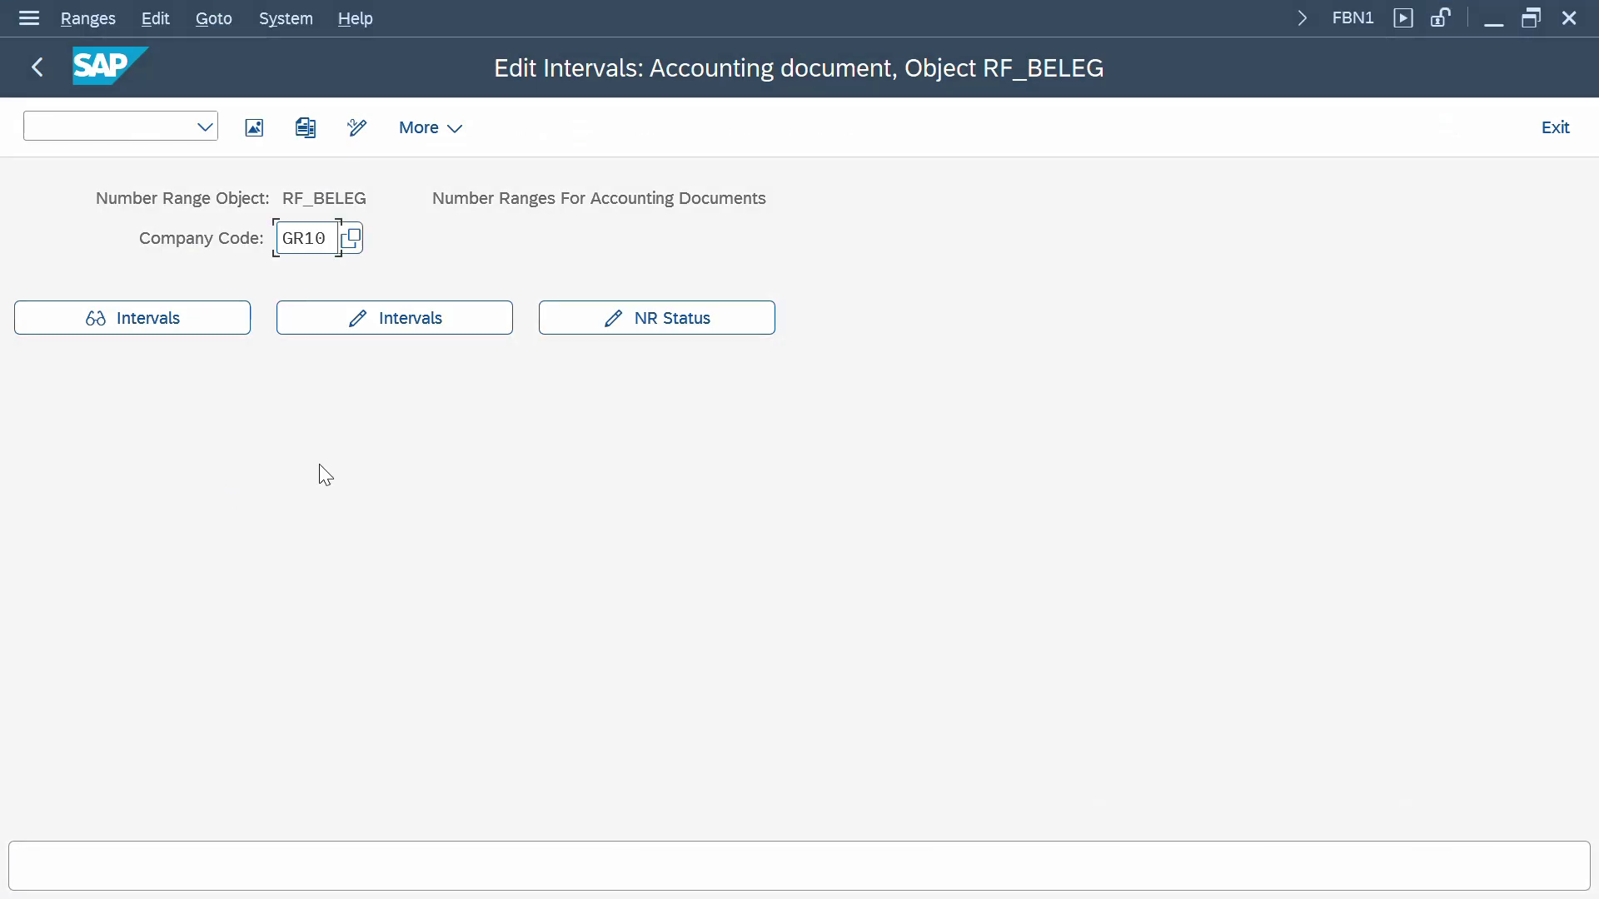
click(403, 325)
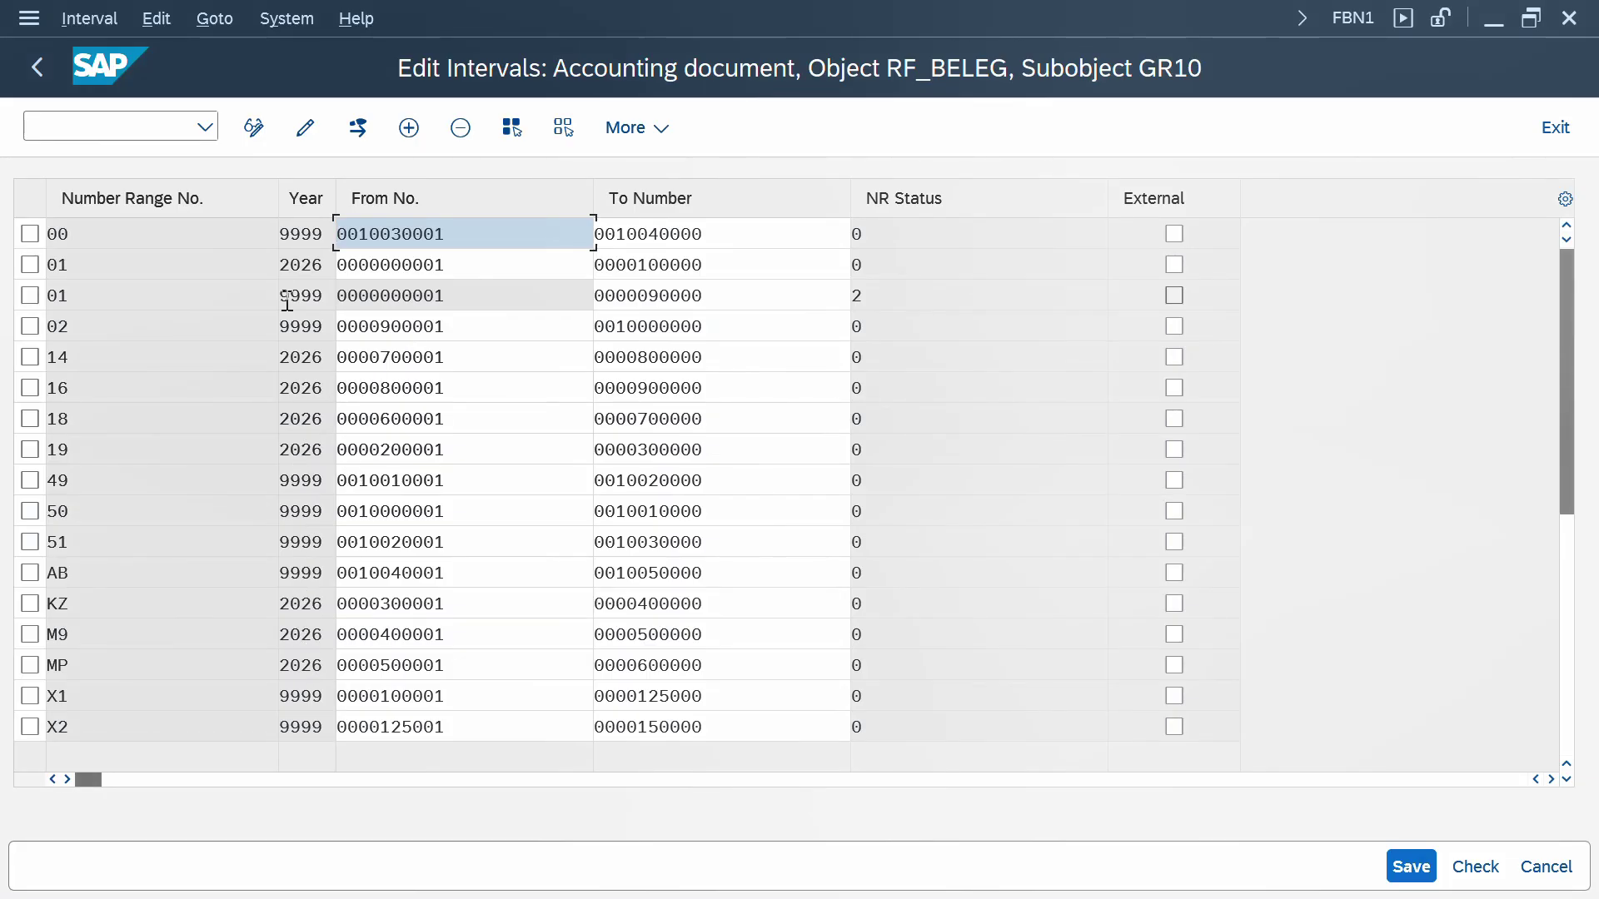
- Return to the IMG session and start the Copy to Fiscal Year activity, acknowledging the transport notice
mouse_move(265, 895)
key(alt+Tab)
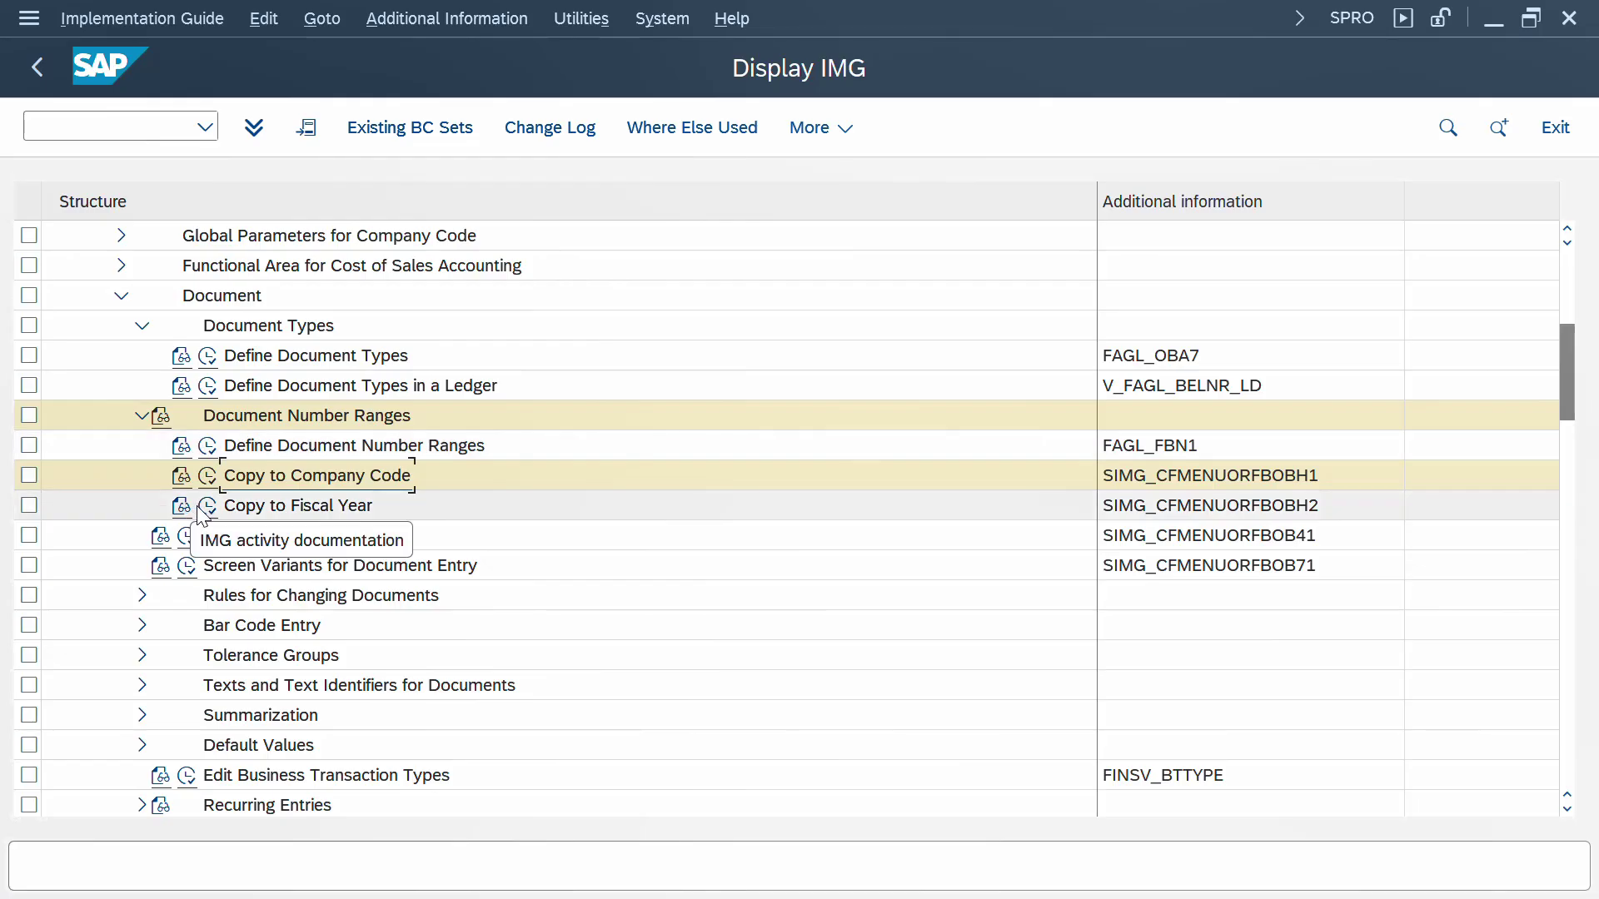
click(203, 508)
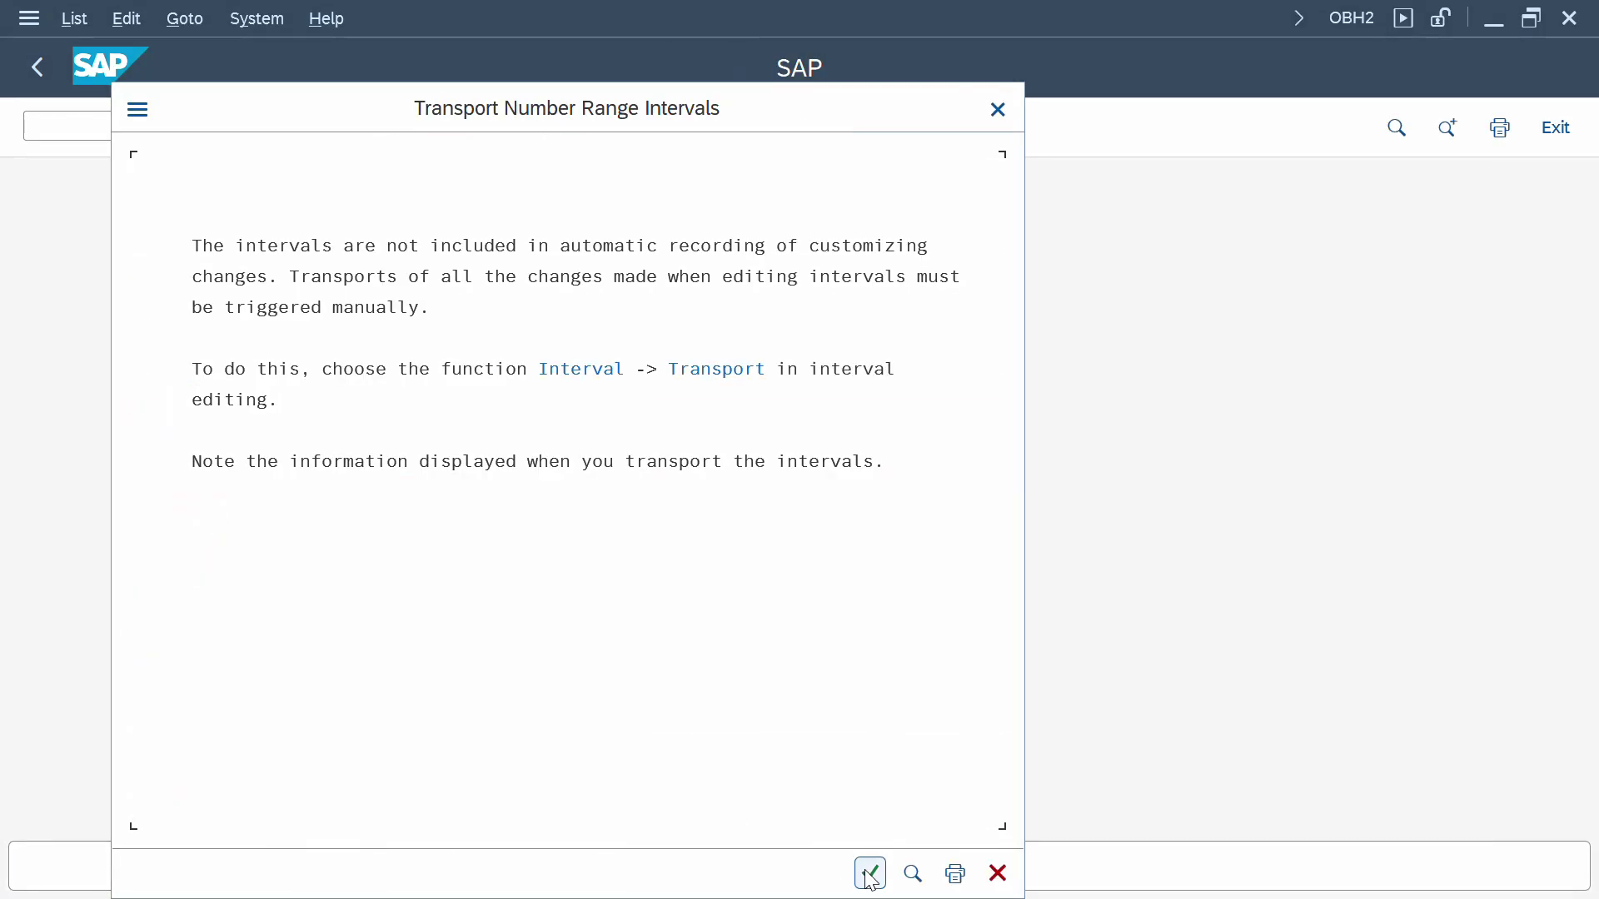
click(869, 872)
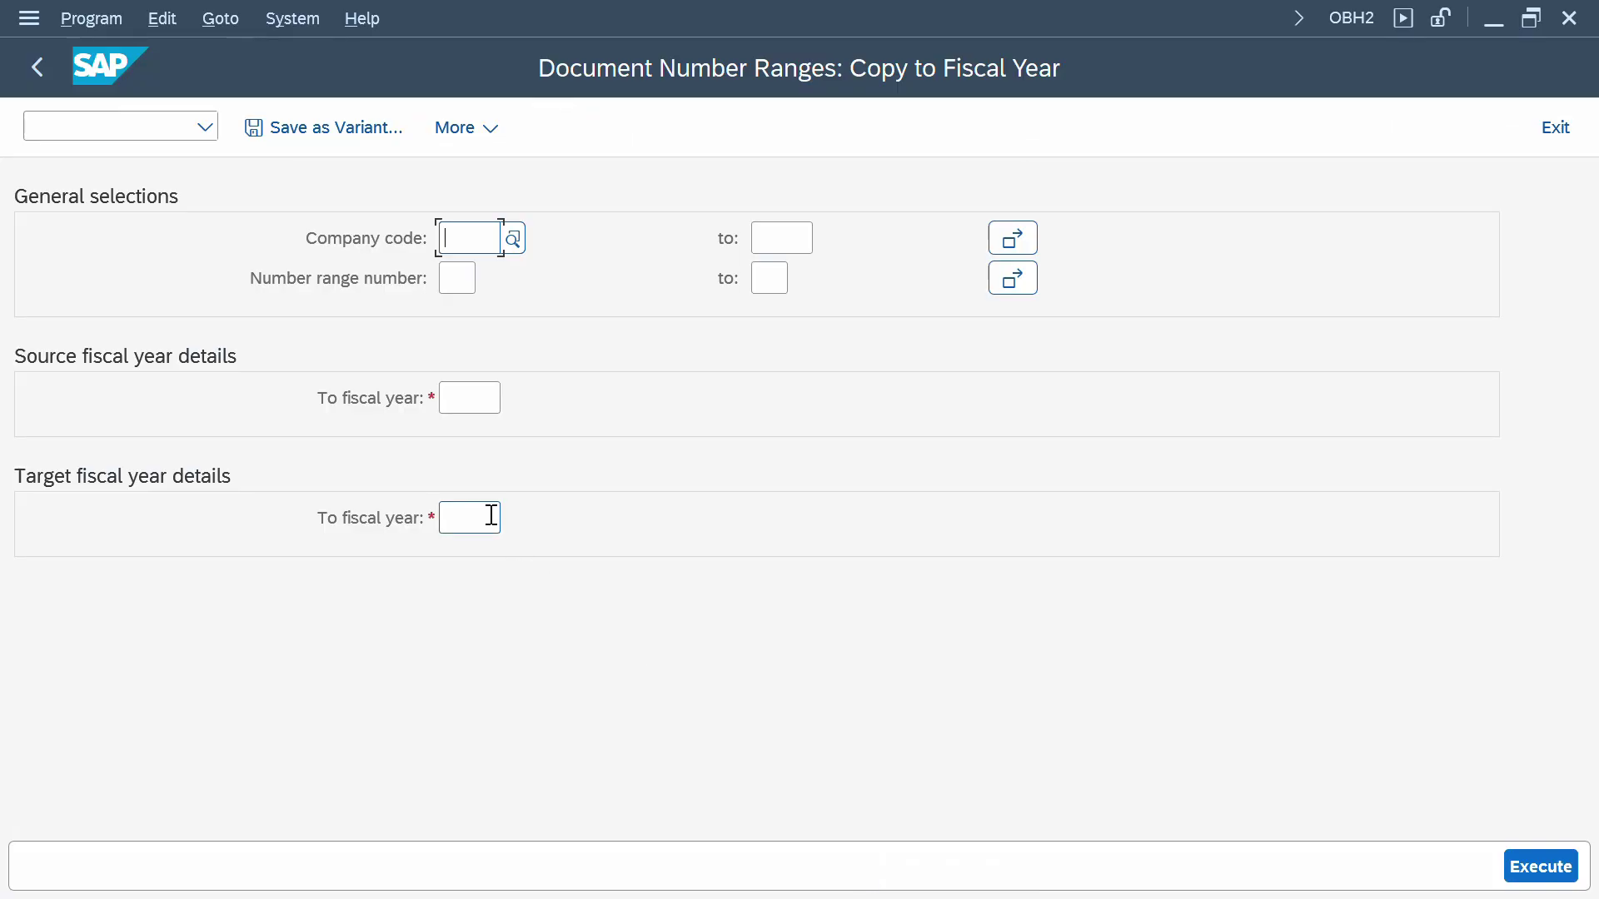
- Enter company code GR10, source fiscal year 2026 and the target fiscal year, and try to execute the copy
click(480, 388)
click(447, 231)
text(GR10)
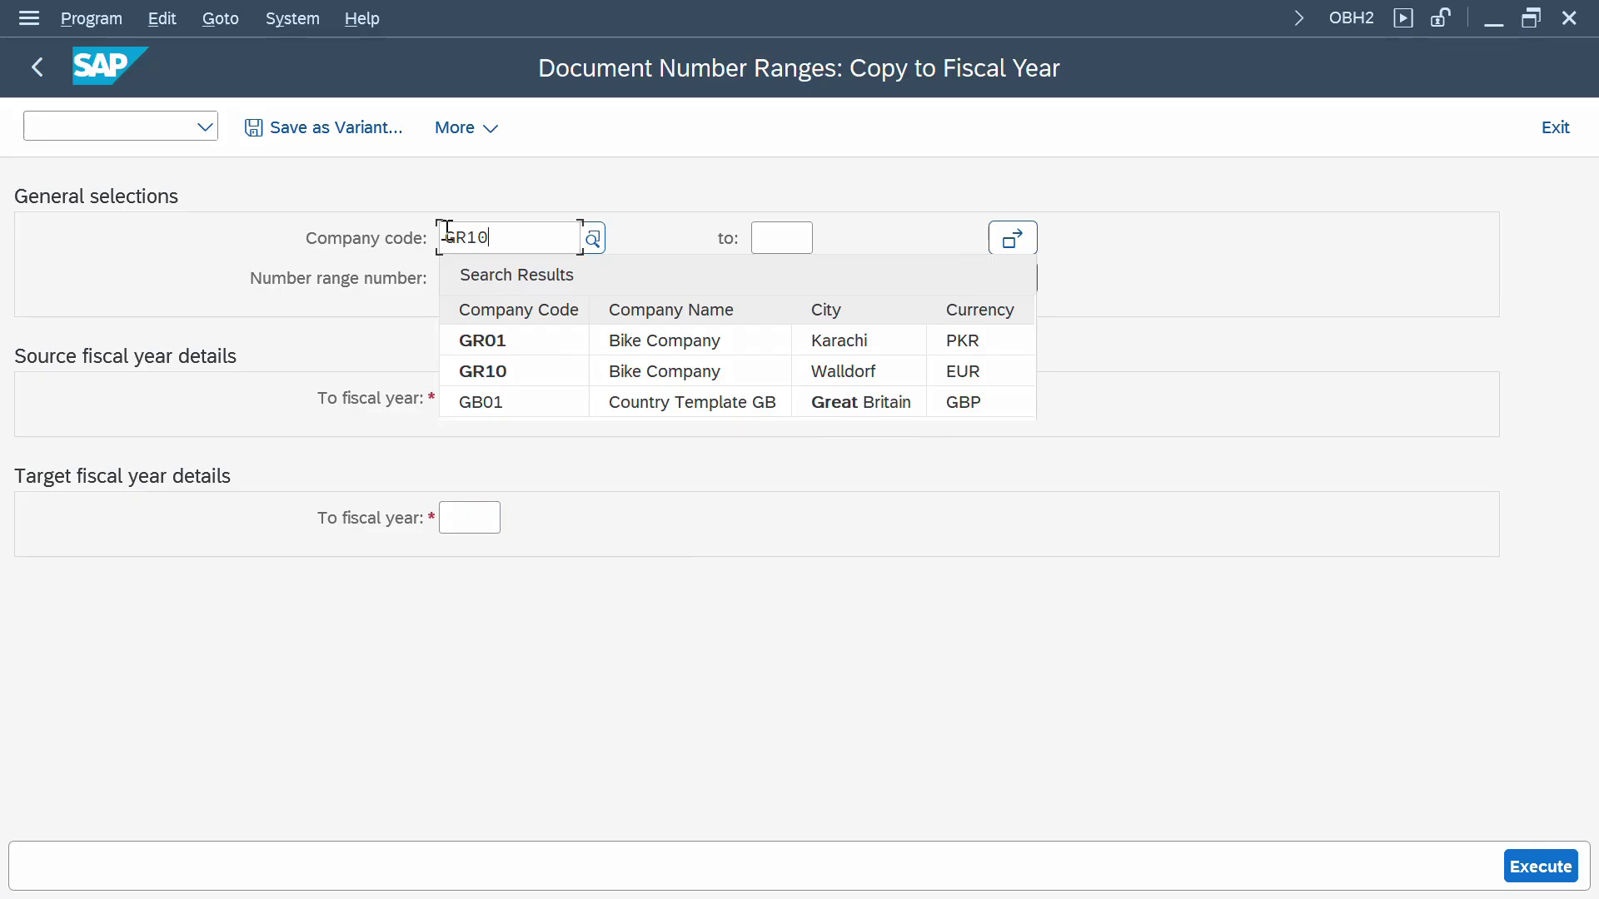
key(Return)
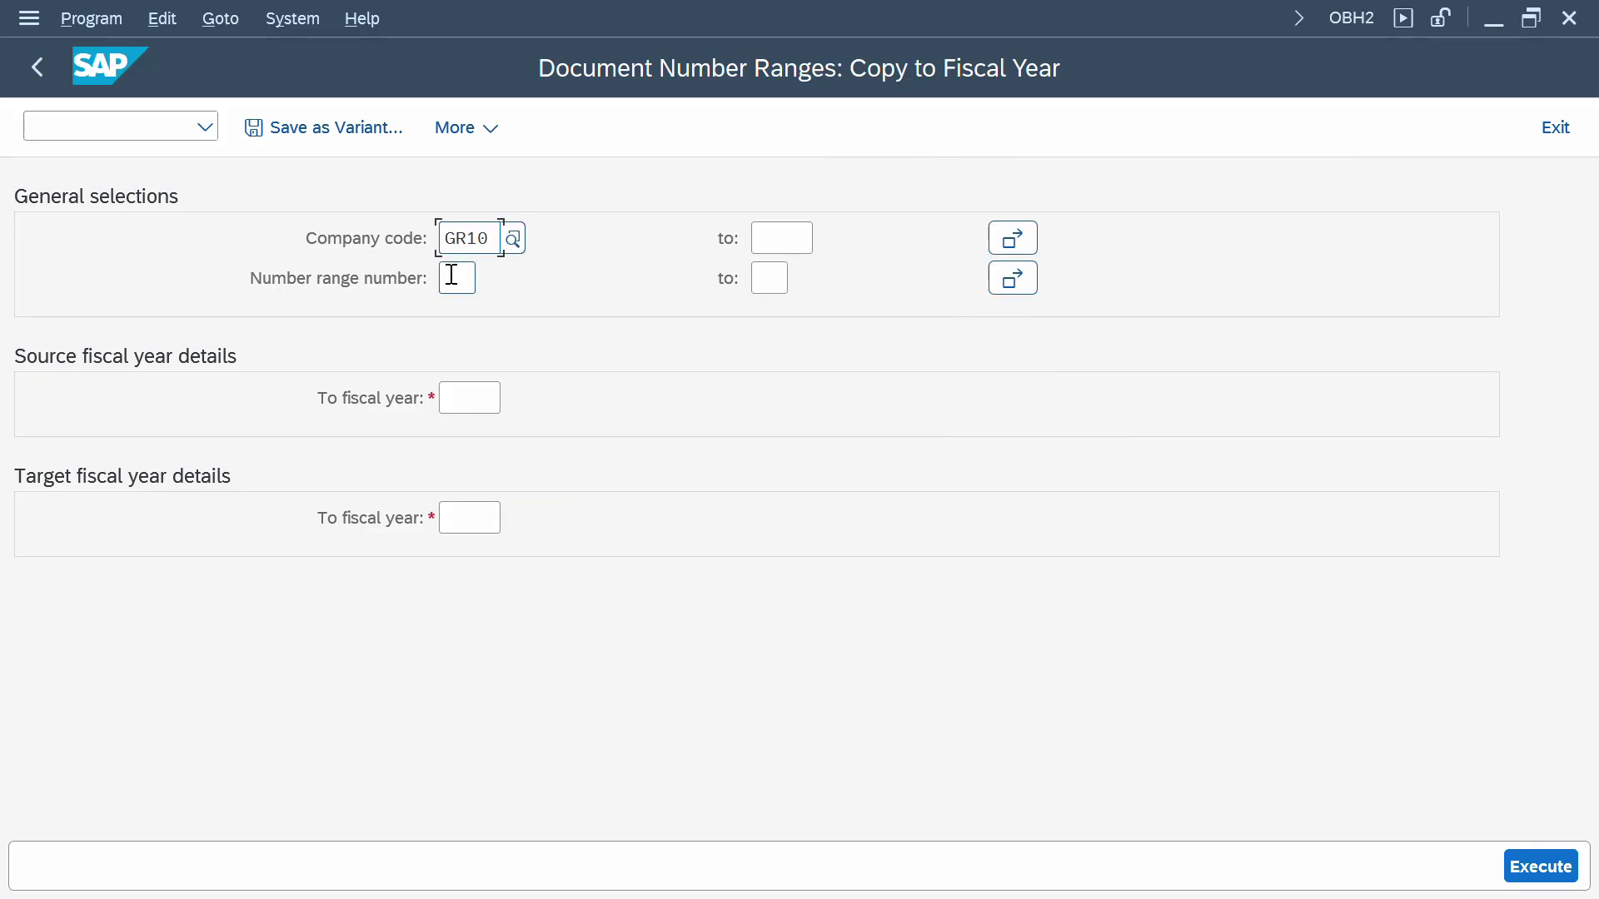
click(466, 406)
text(2026)
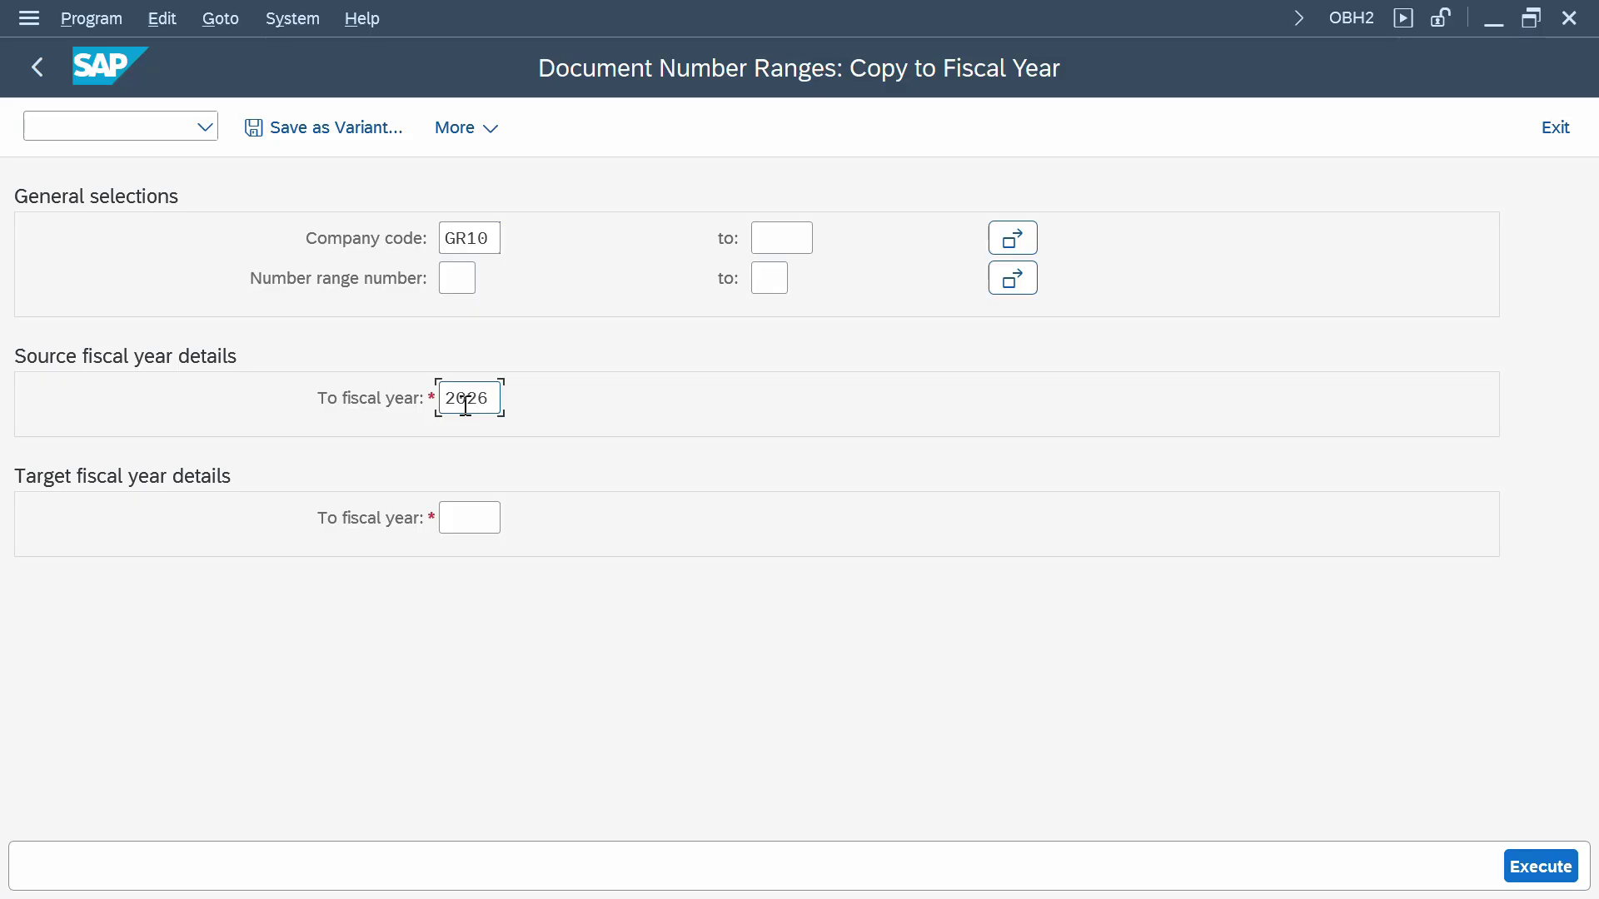
key(Tab)
text(202)
click(1541, 854)
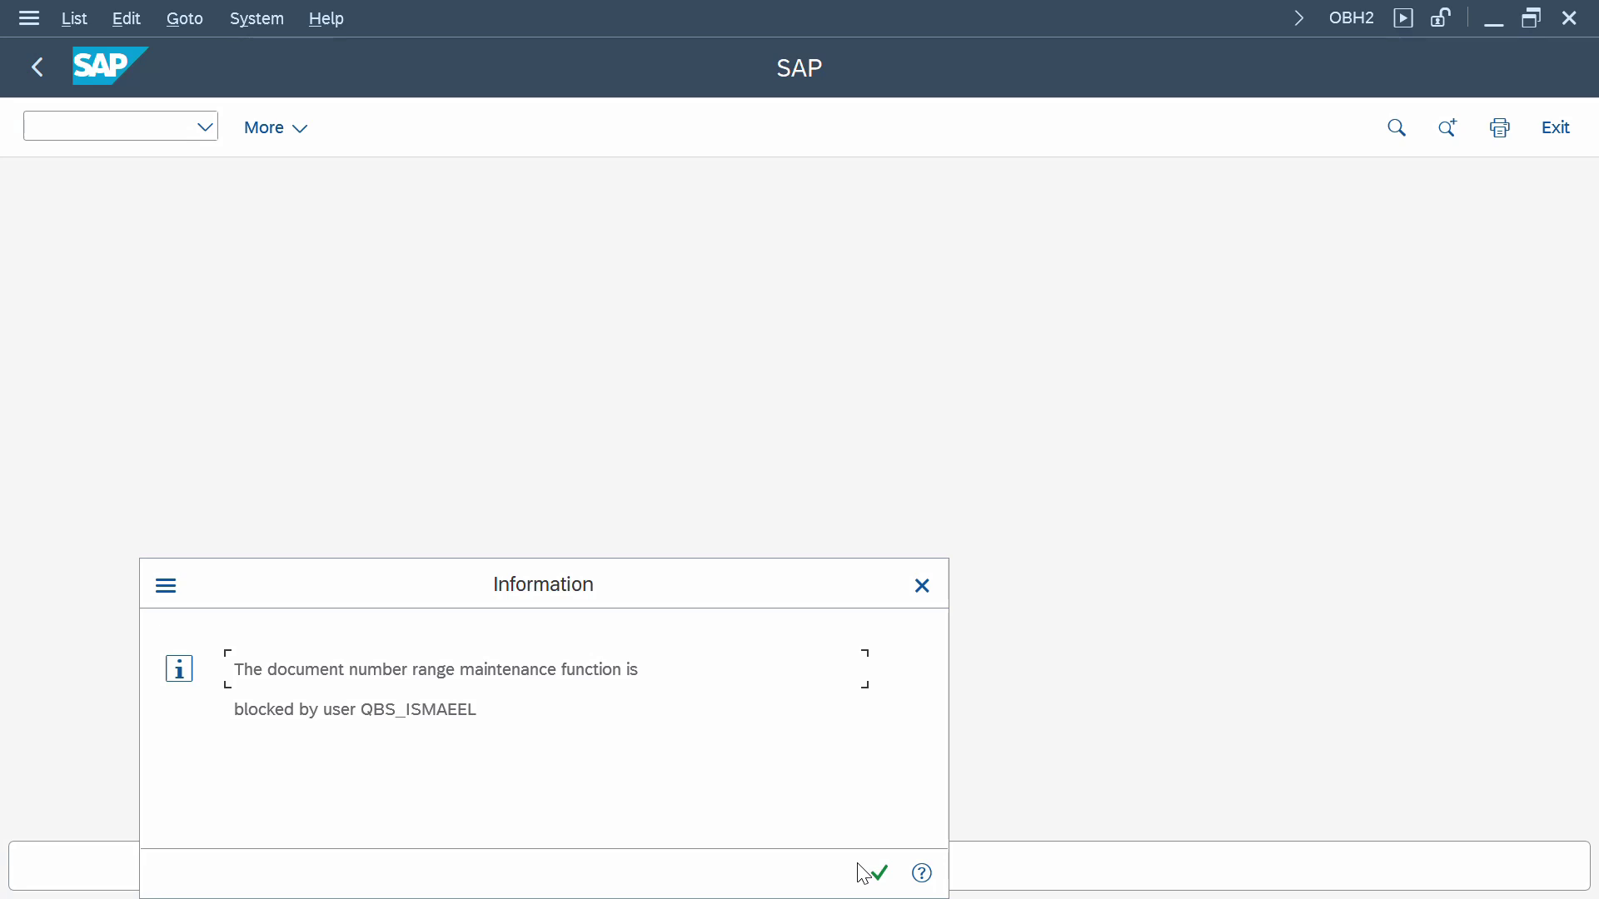
- Switch to the interval session, cancel editing of the GR10 intervals, and exit to SAP Easy Access
key(alt+Tab)
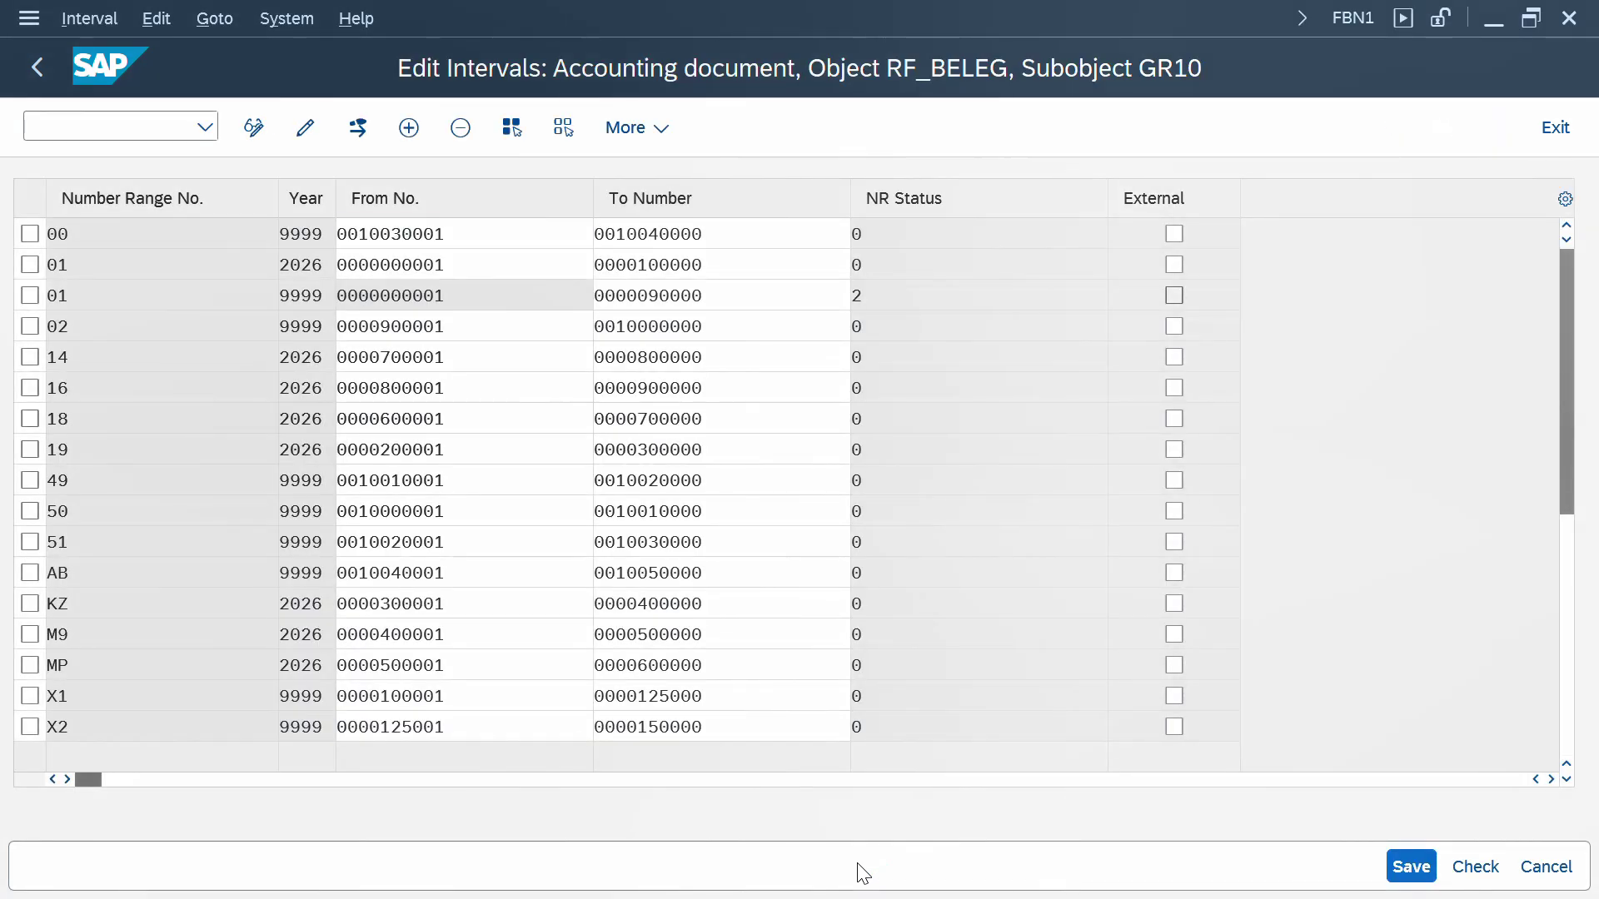
key(Escape)
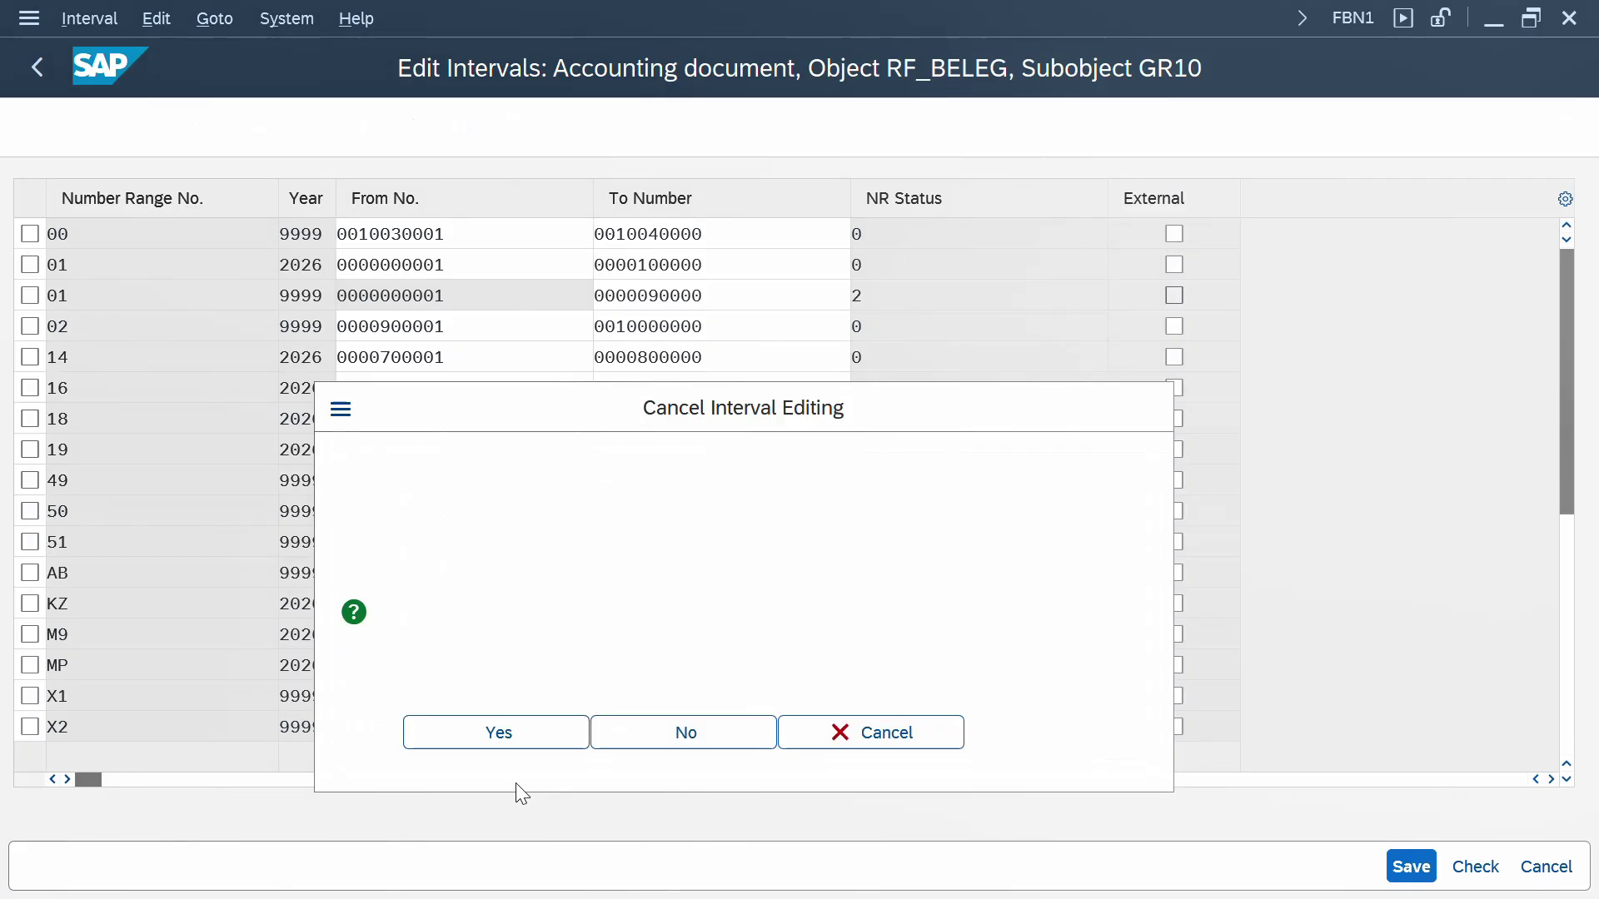
click(506, 741)
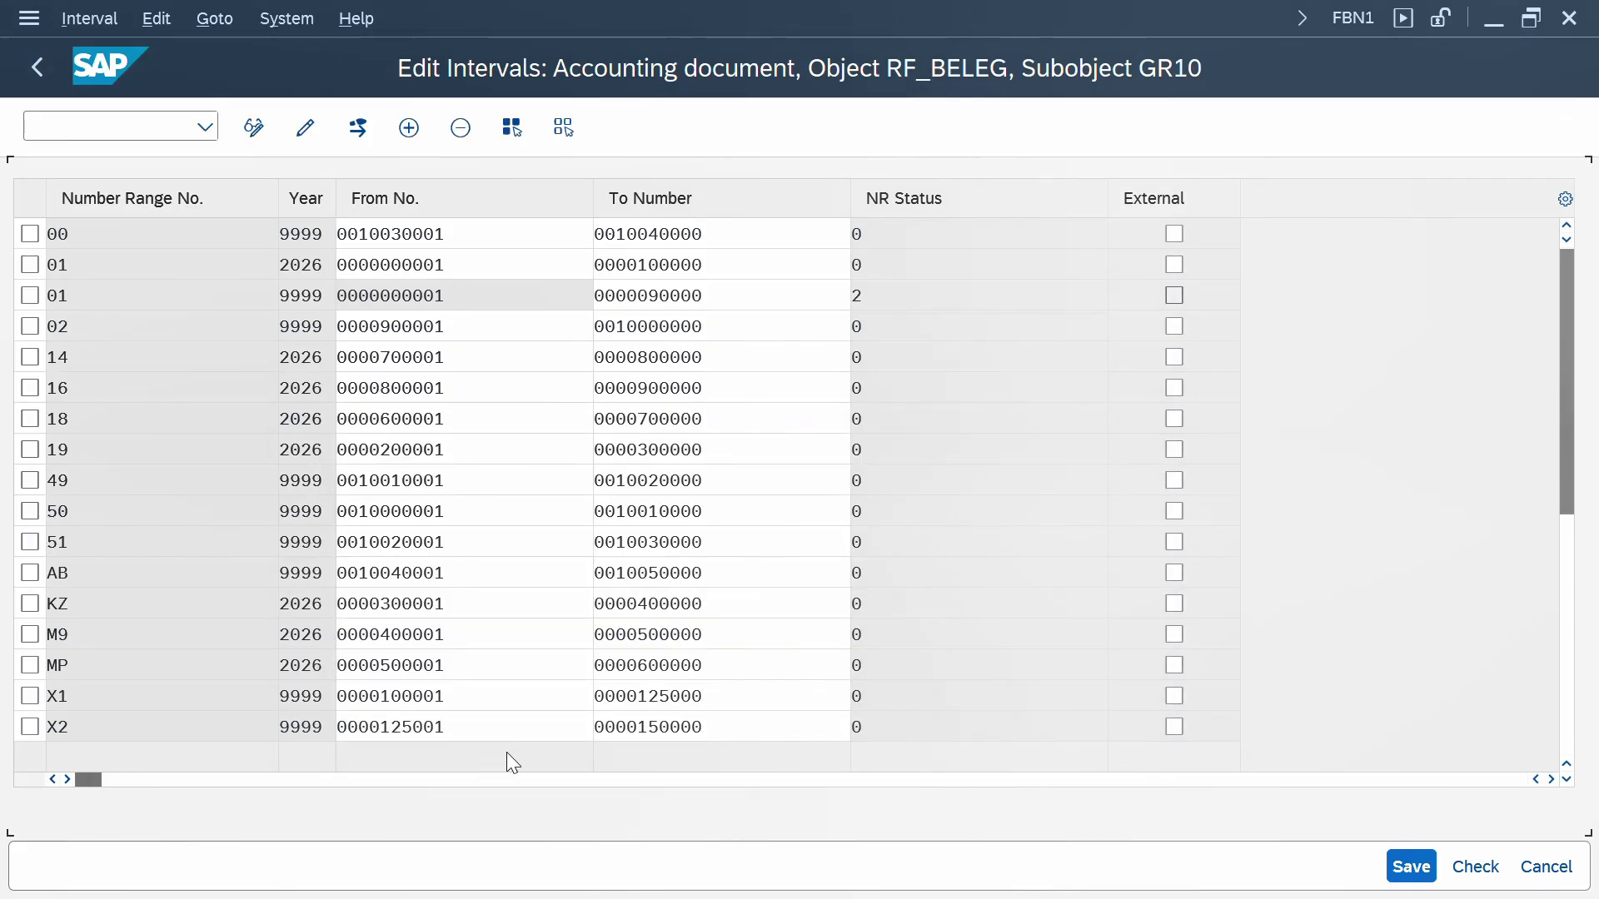
click(36, 67)
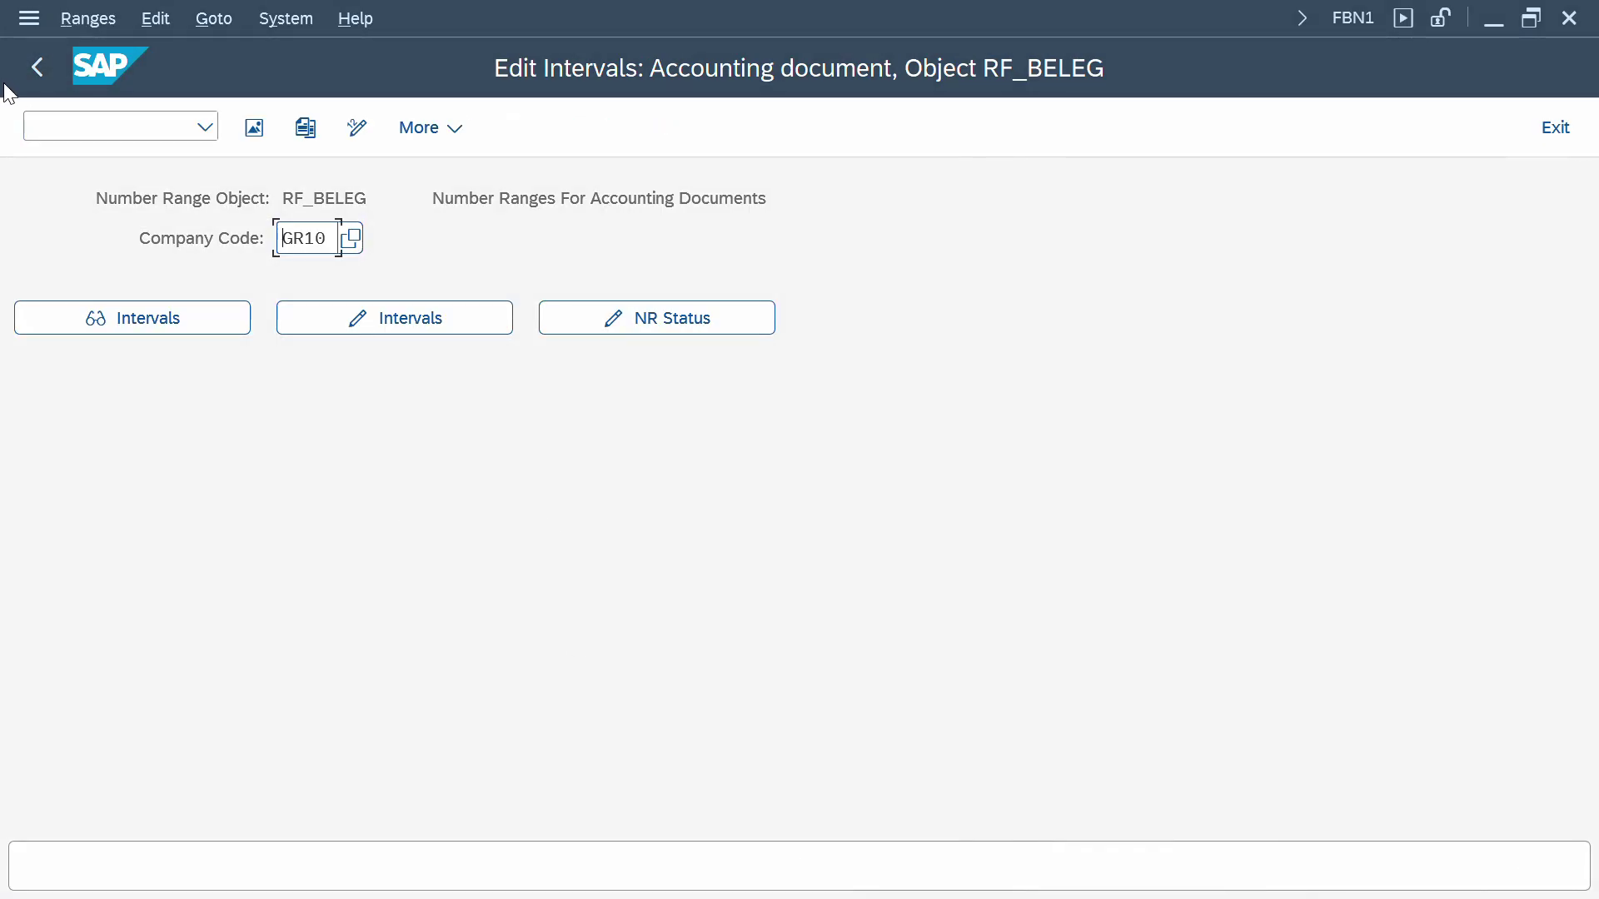
click(27, 73)
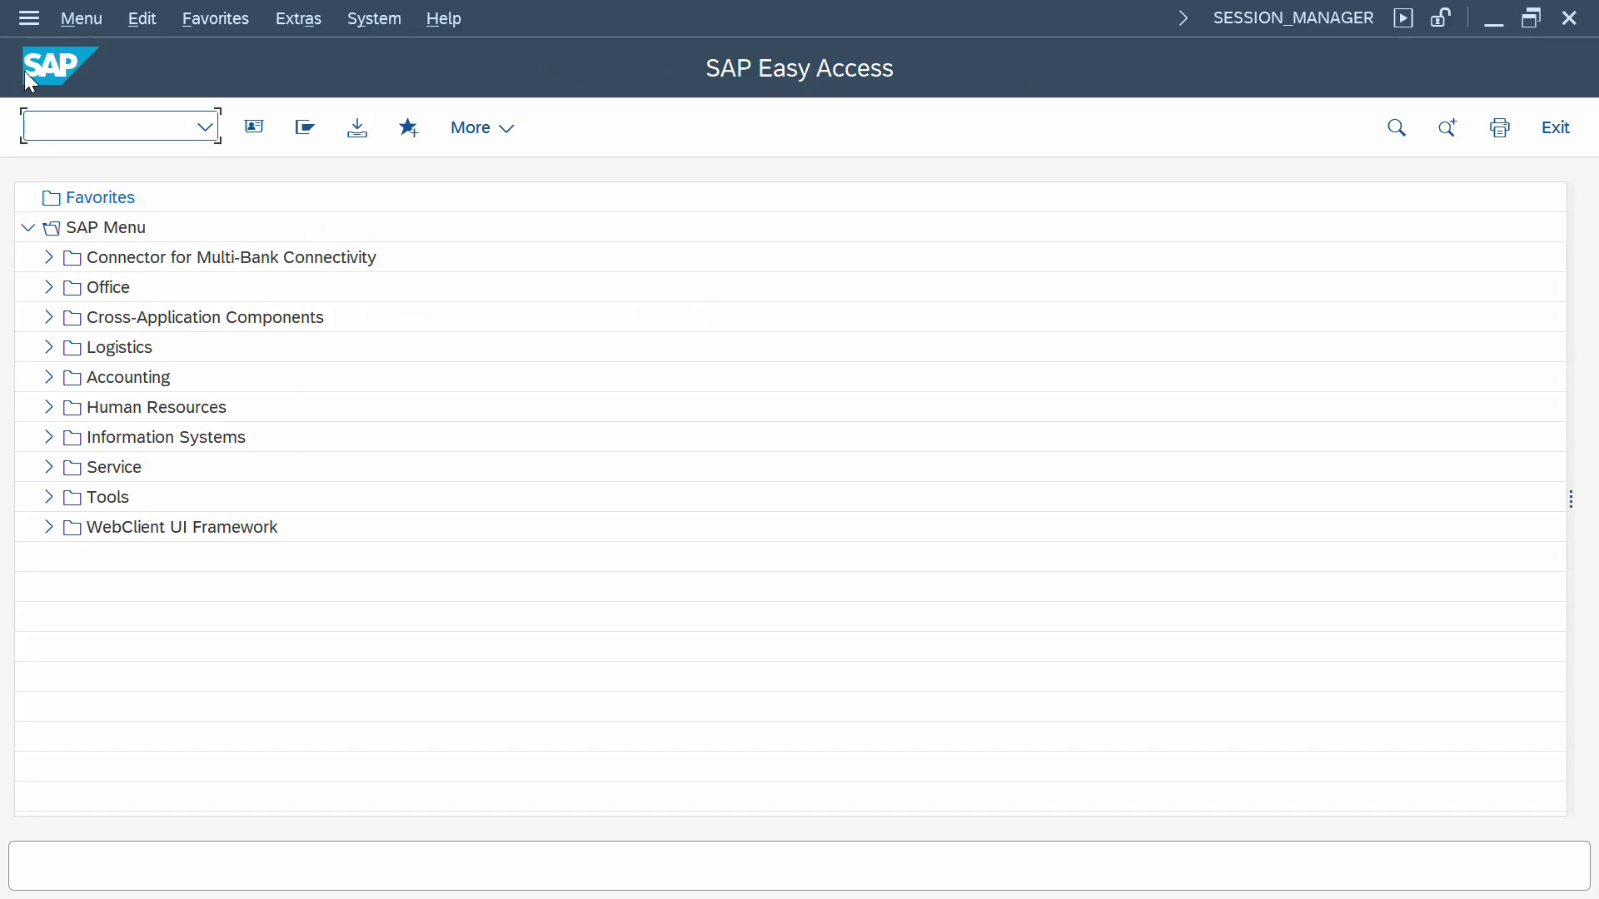
- Return to the copy session and reopen the Copy to Fiscal Year selection screen, acknowledging the transport notice
key(alt+Tab)
key(Return)
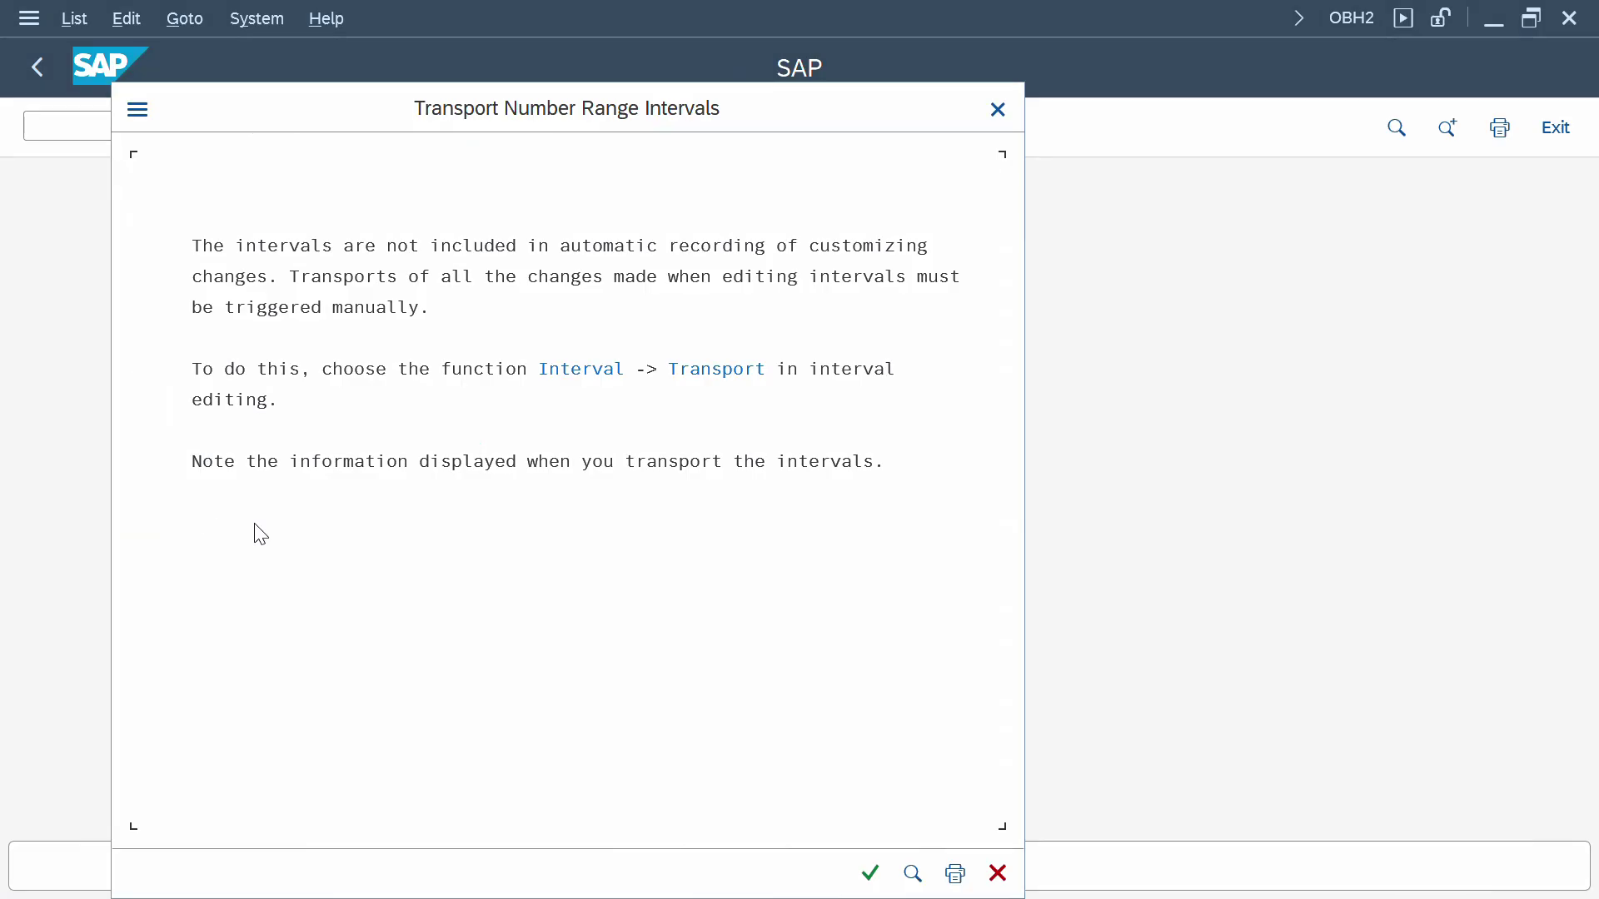
click(870, 873)
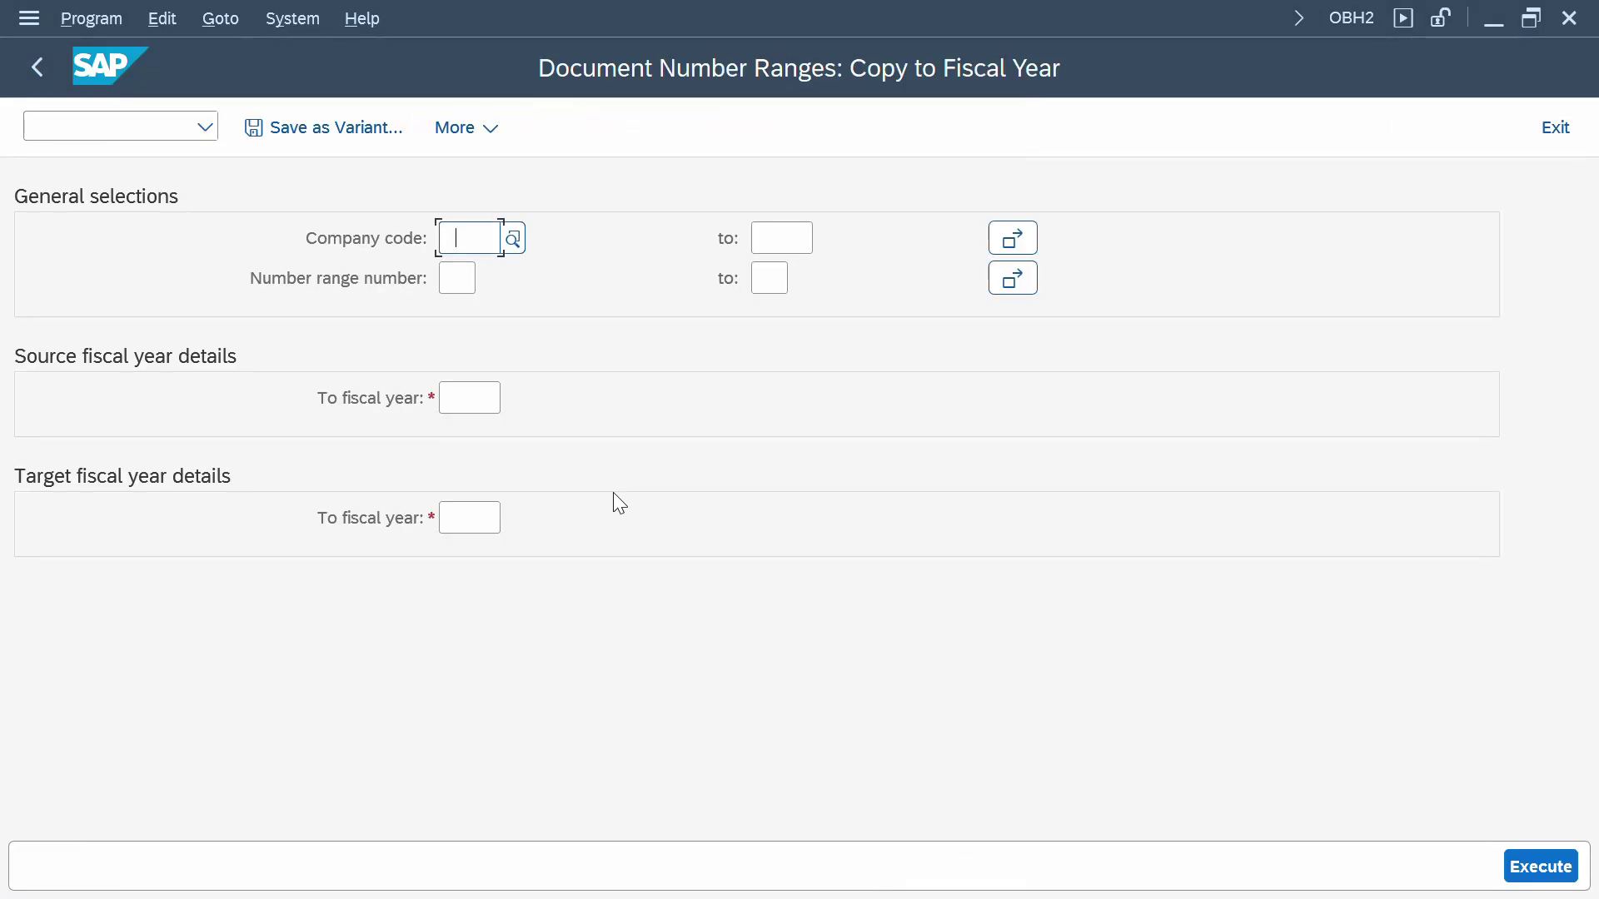
- Copy the number ranges of company code GR10 from fiscal year 2026 to 2027, confirming the settings change
text(GR10)
click(496, 408)
key(Down)
key(Return)
key(Tab)
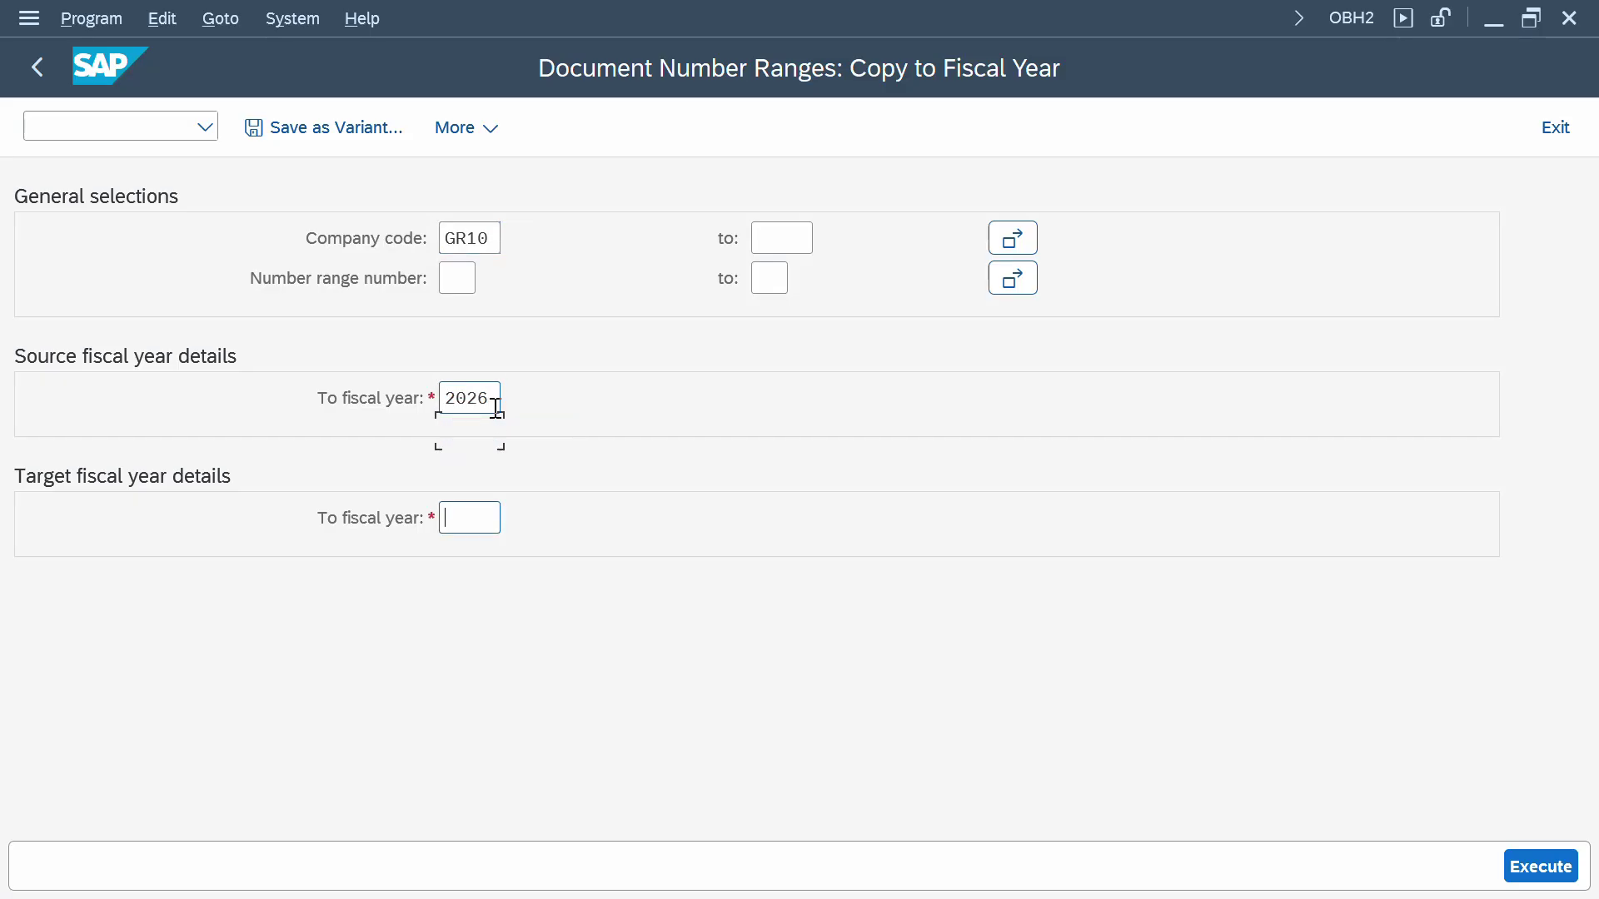
key(Down)
key(Down)
key(Return)
click(1537, 871)
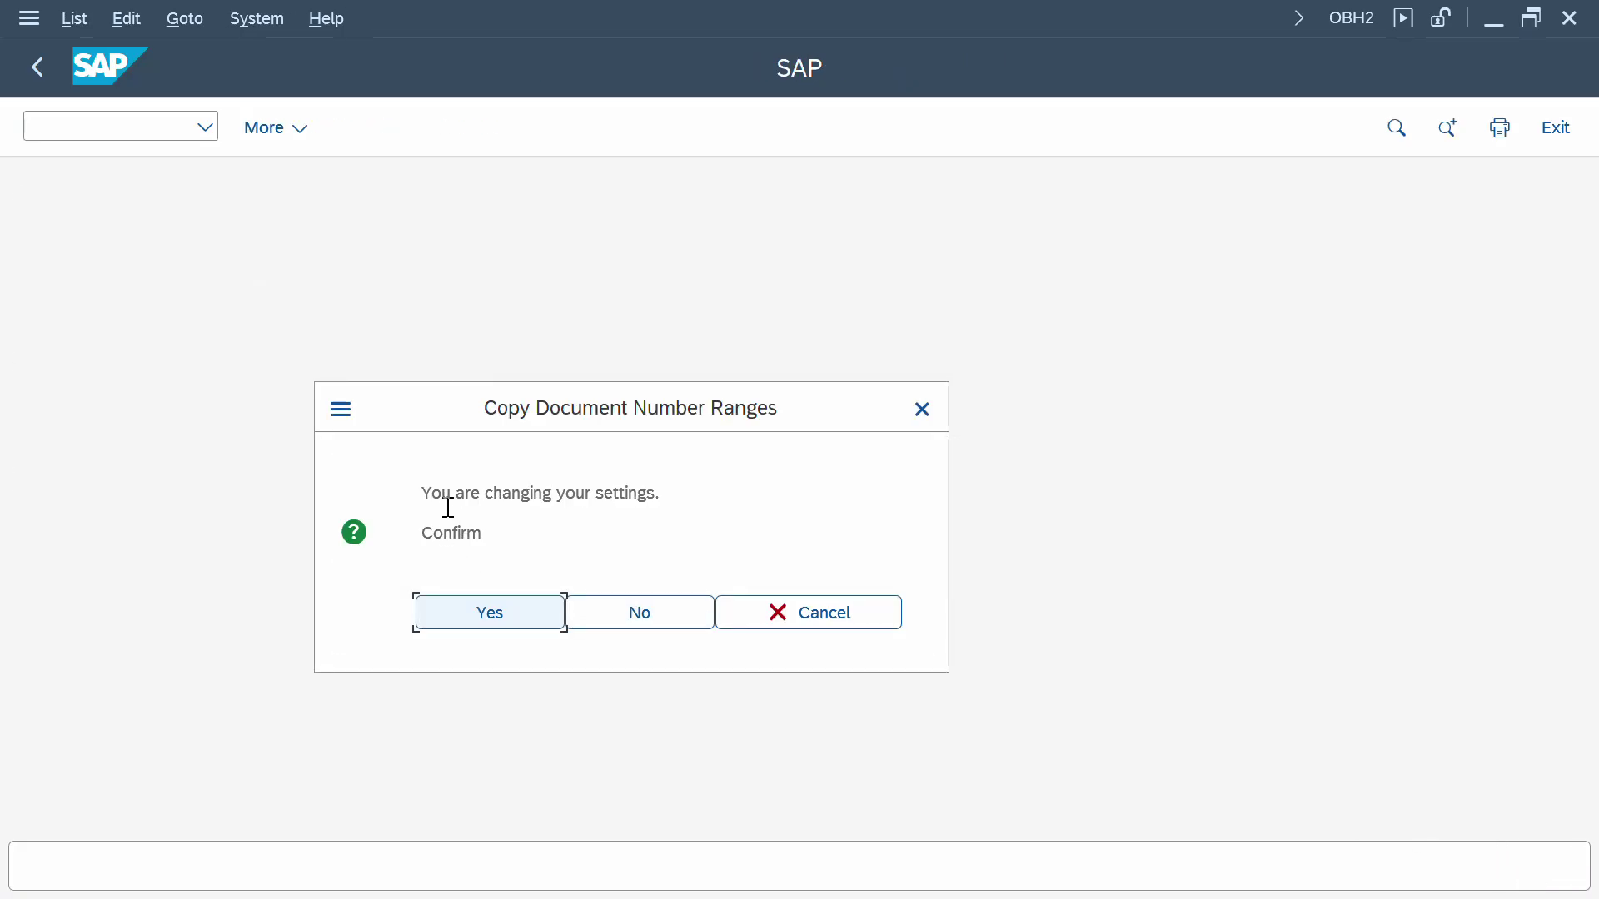
click(459, 621)
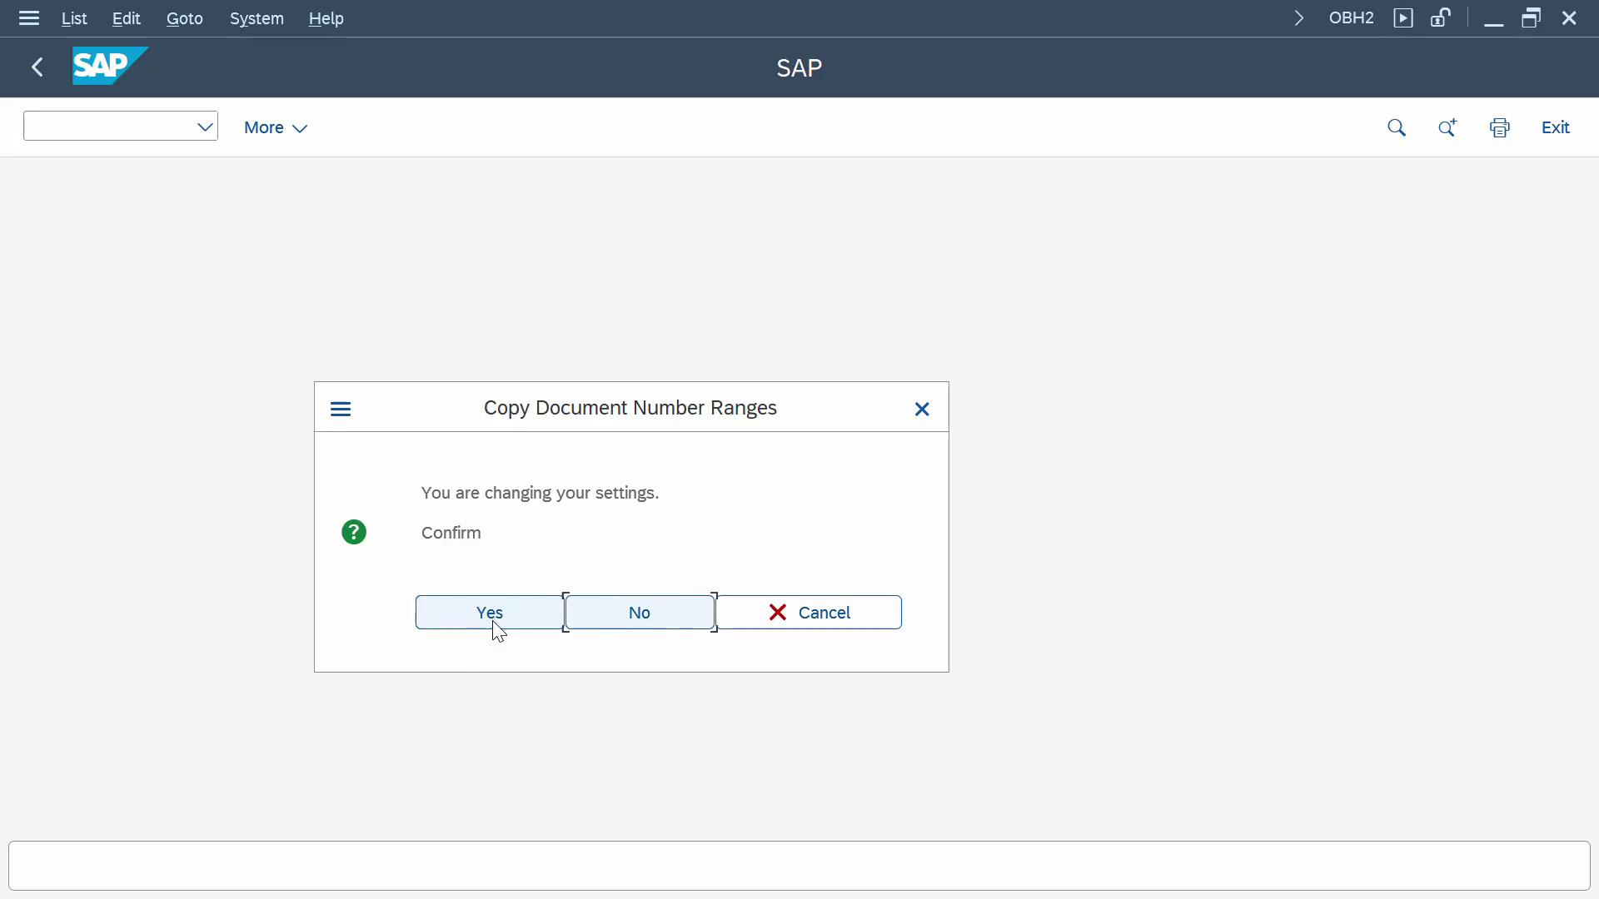
click(492, 614)
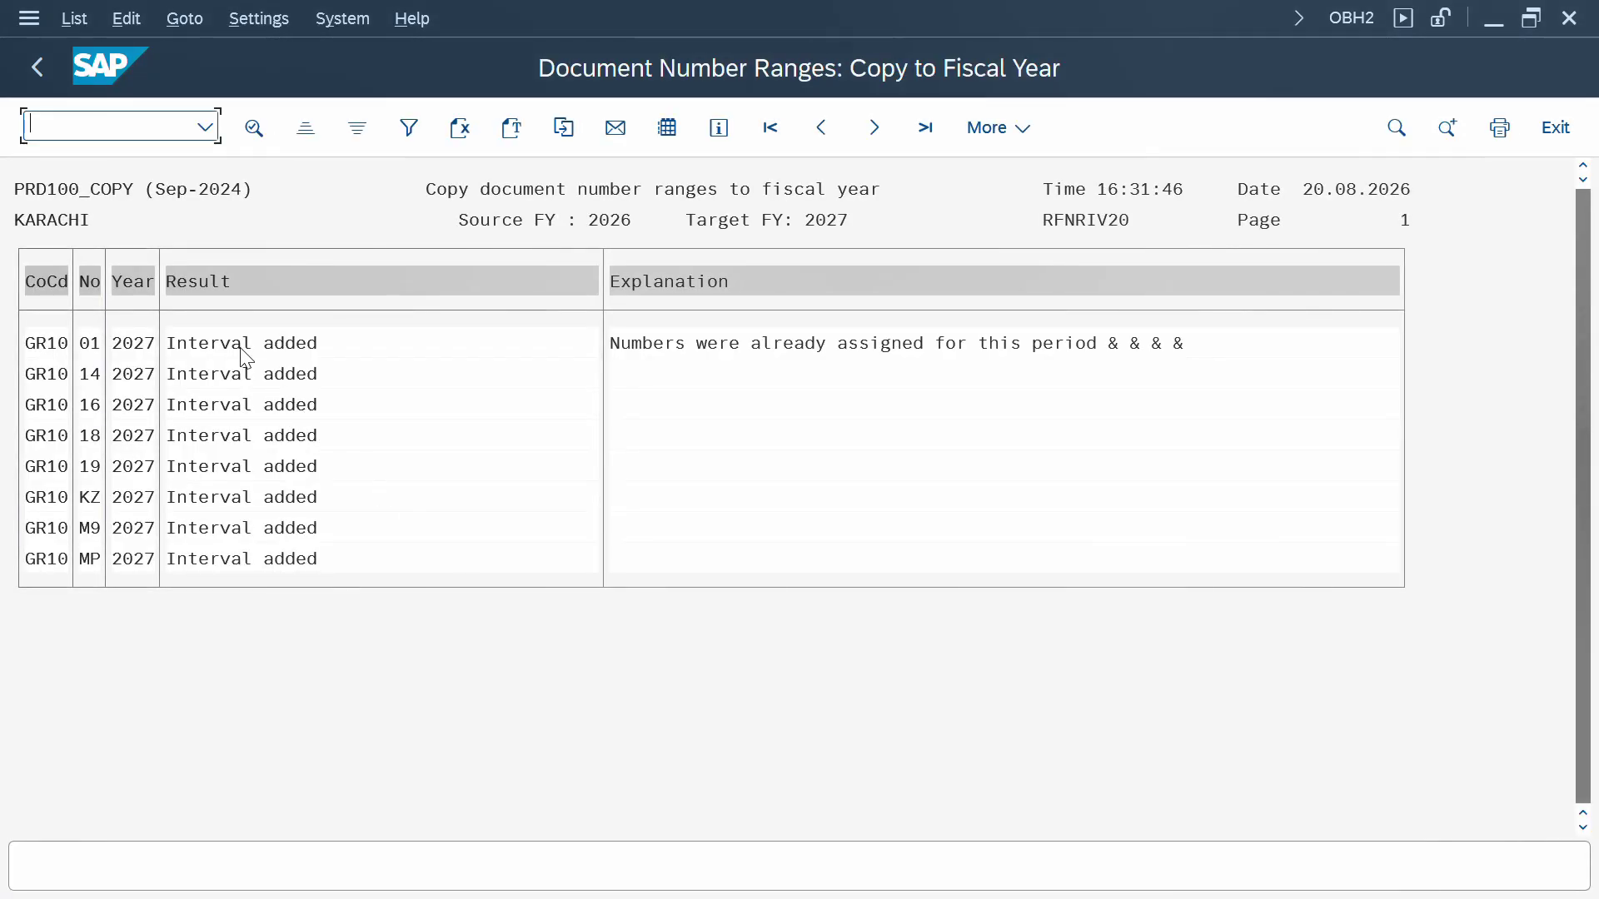
- Check the list status of the fiscal year copy log for the number of records passed, and leave the log
click(721, 128)
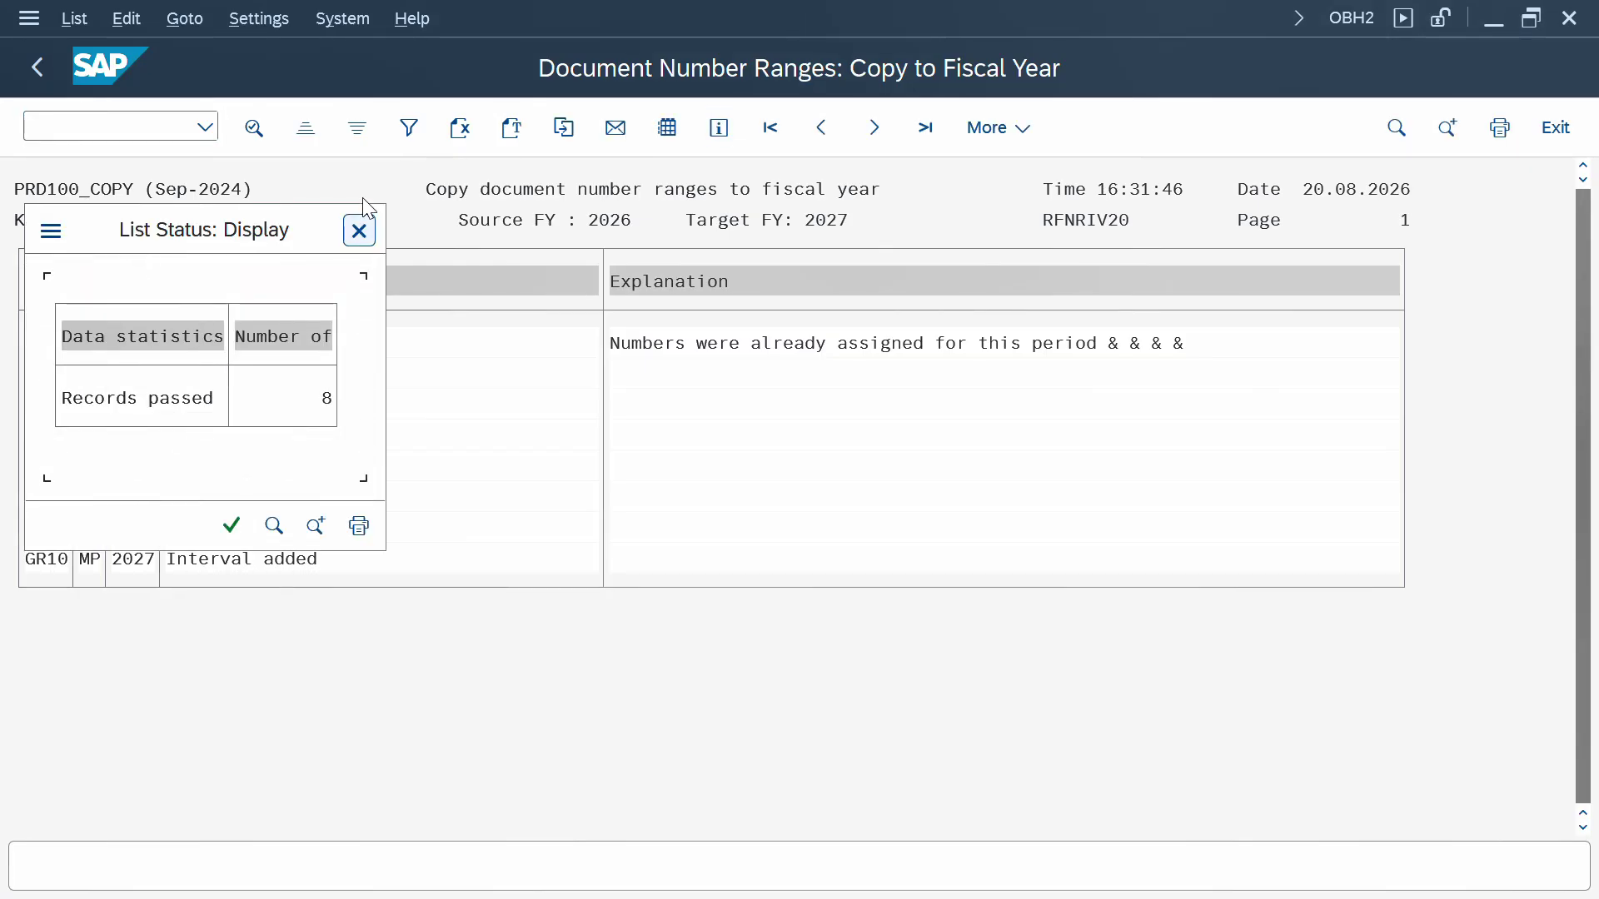
click(345, 236)
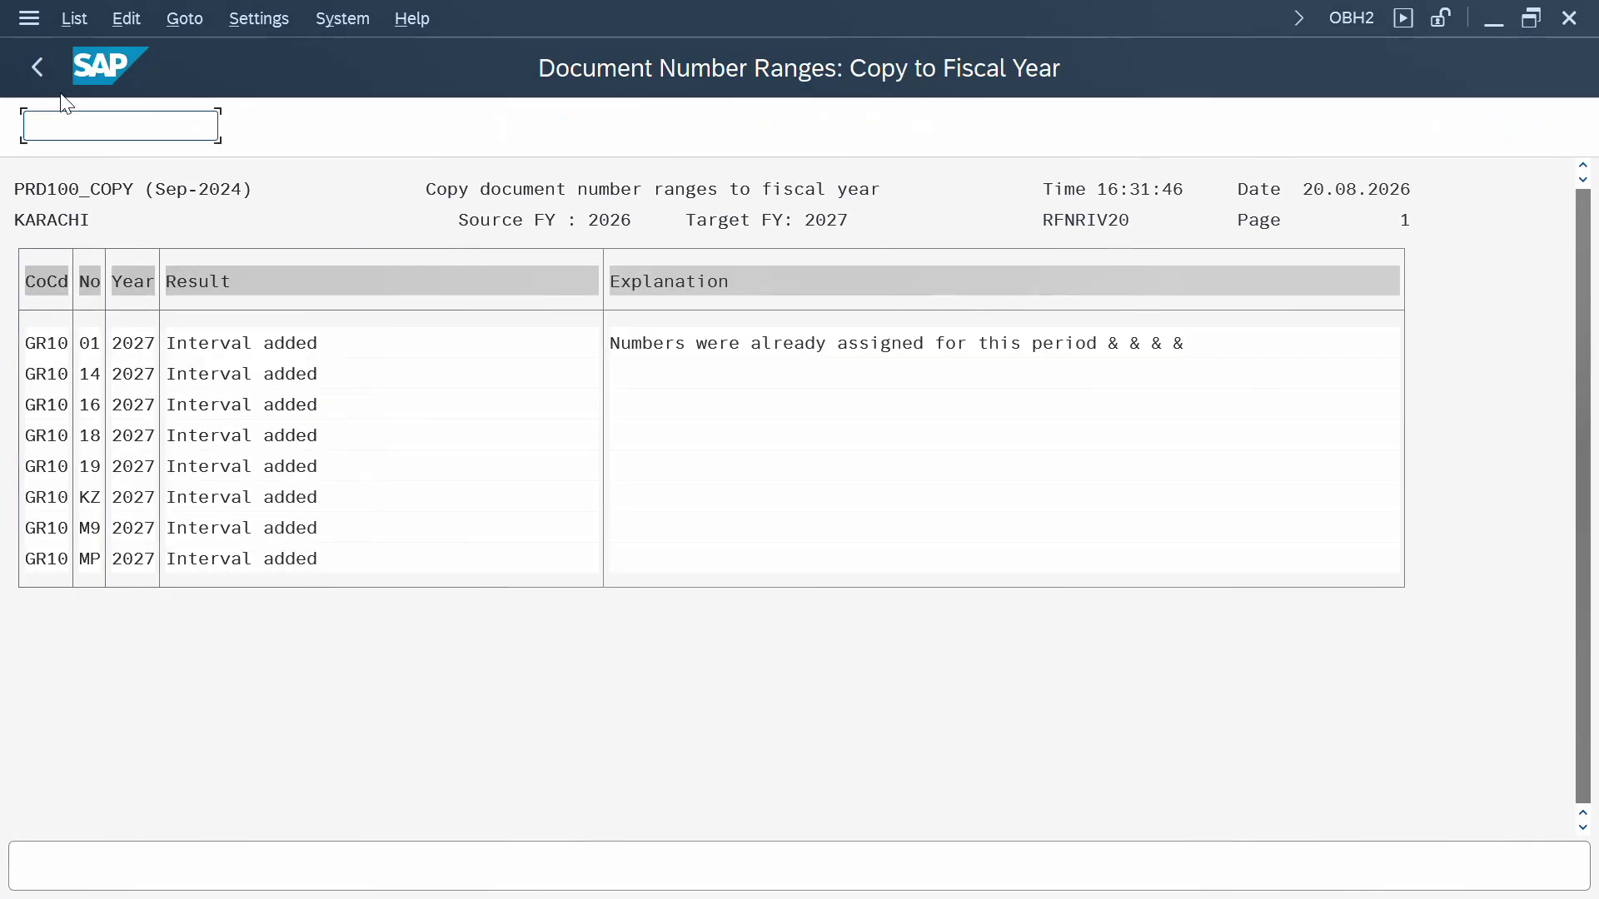
click(37, 70)
- Switch to the SAP Easy Access session, start transaction FBN1, and open the accounting document intervals of company code GR10 for editing
key(alt+Tab)
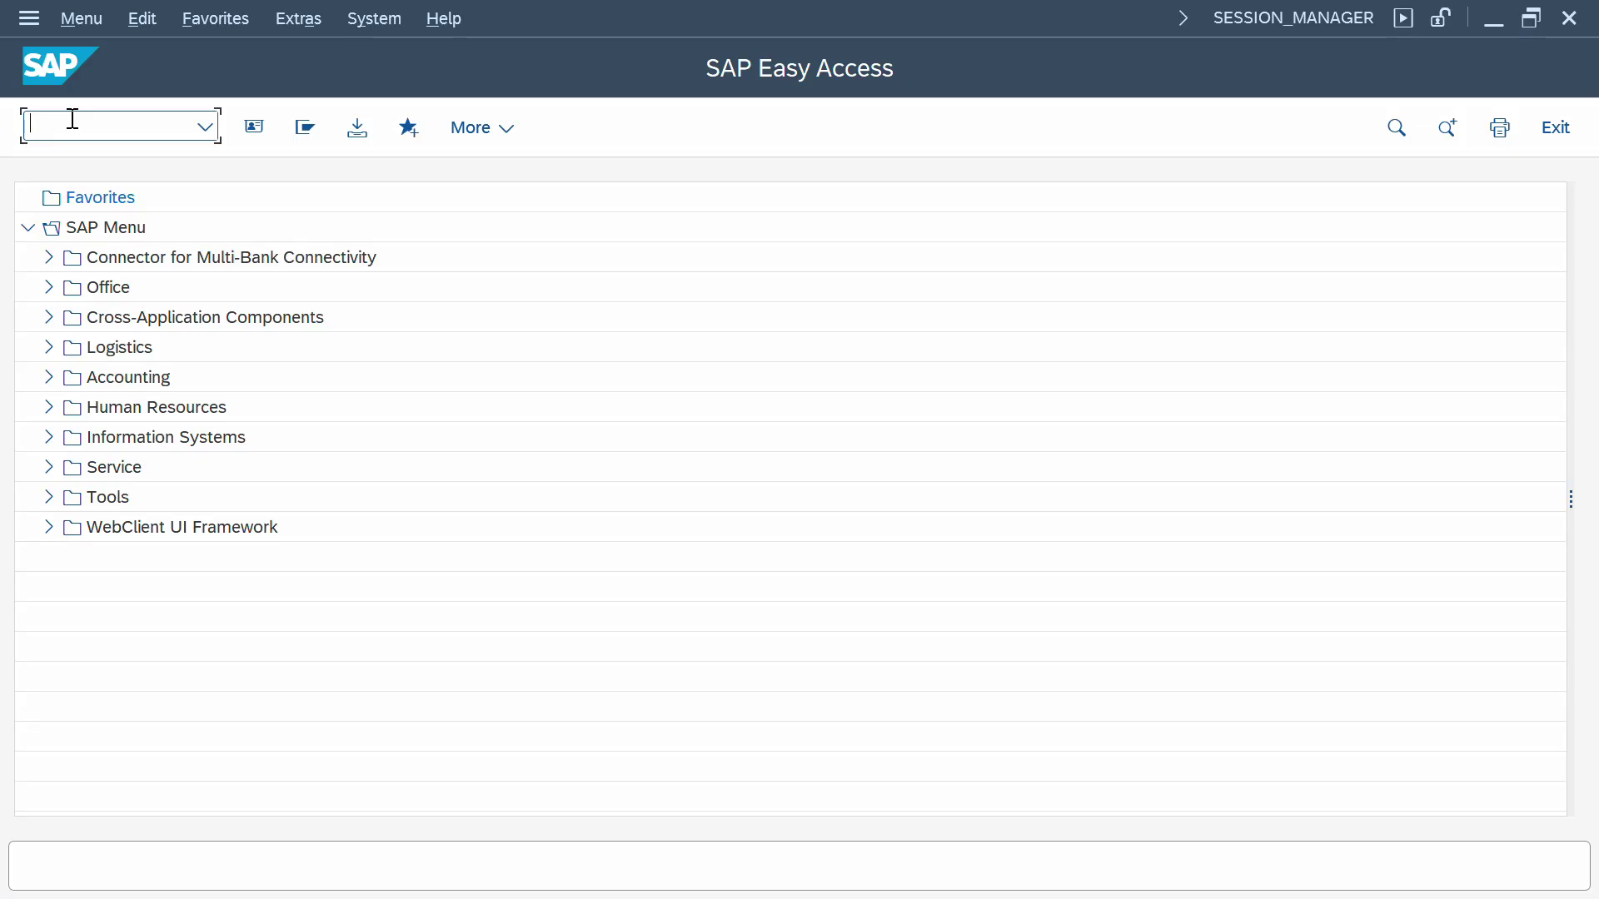
text(FBN1)
key(Return)
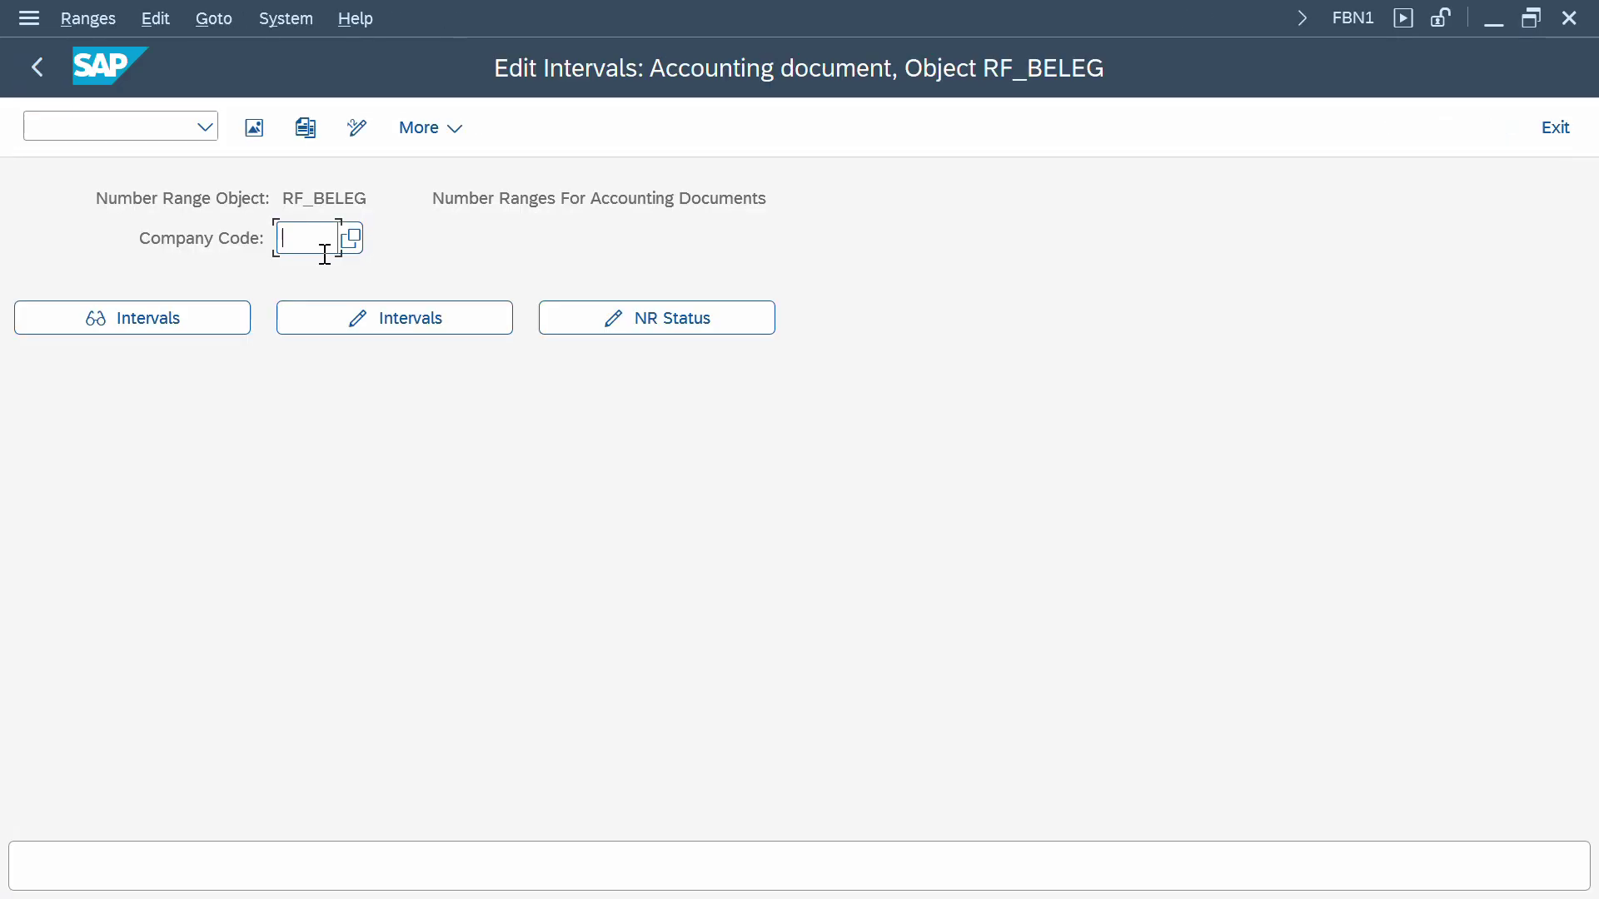
text(GR10)
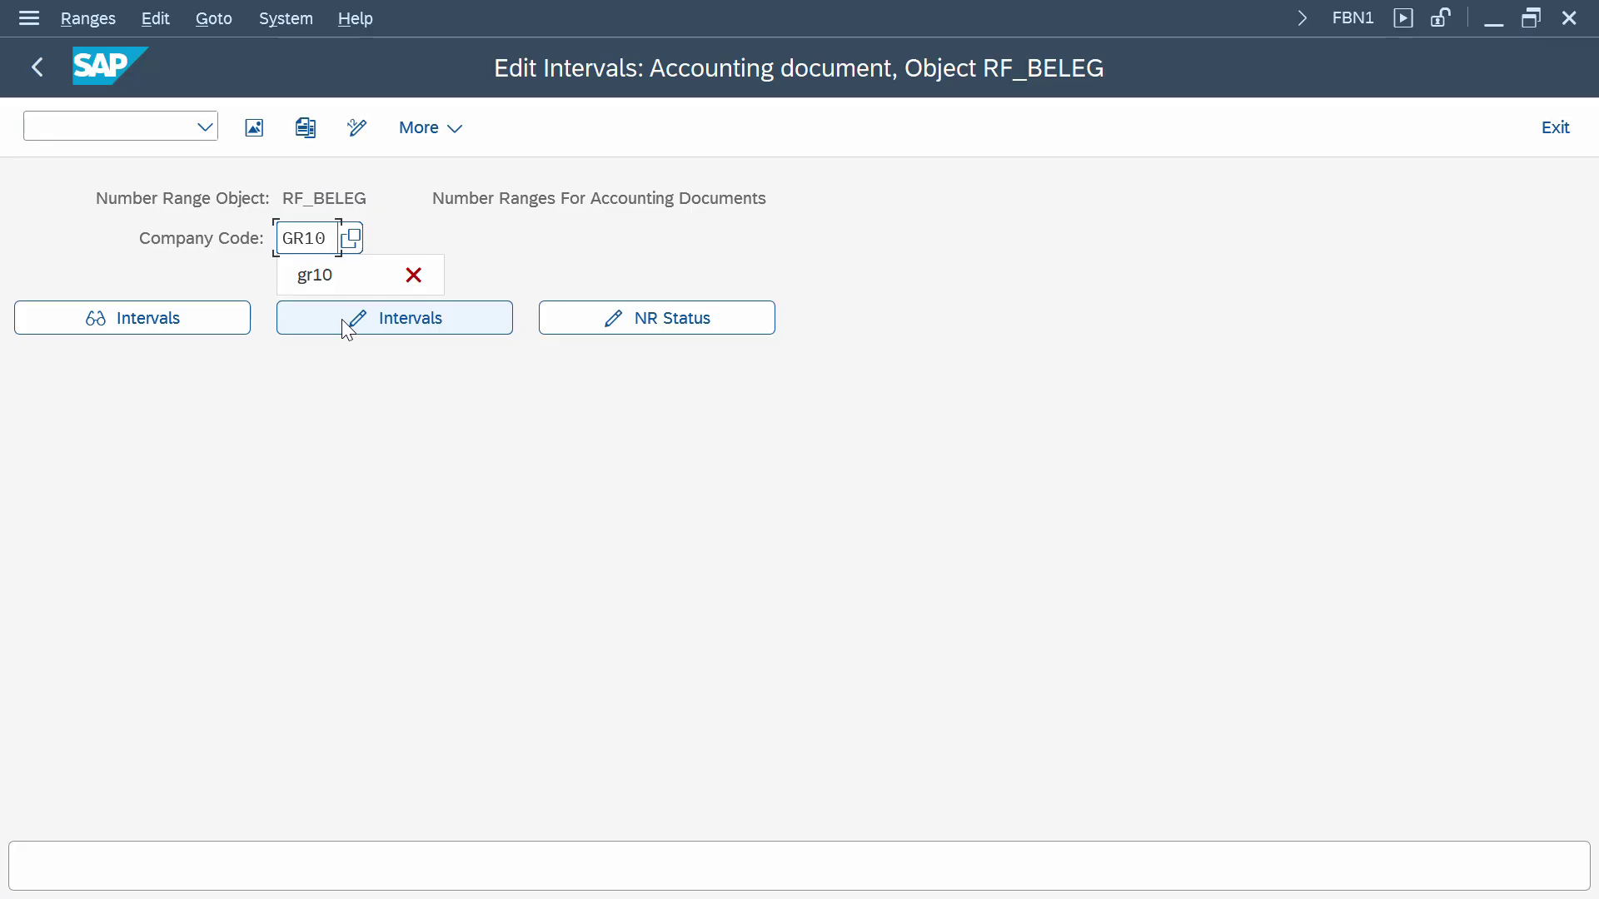
click(343, 321)
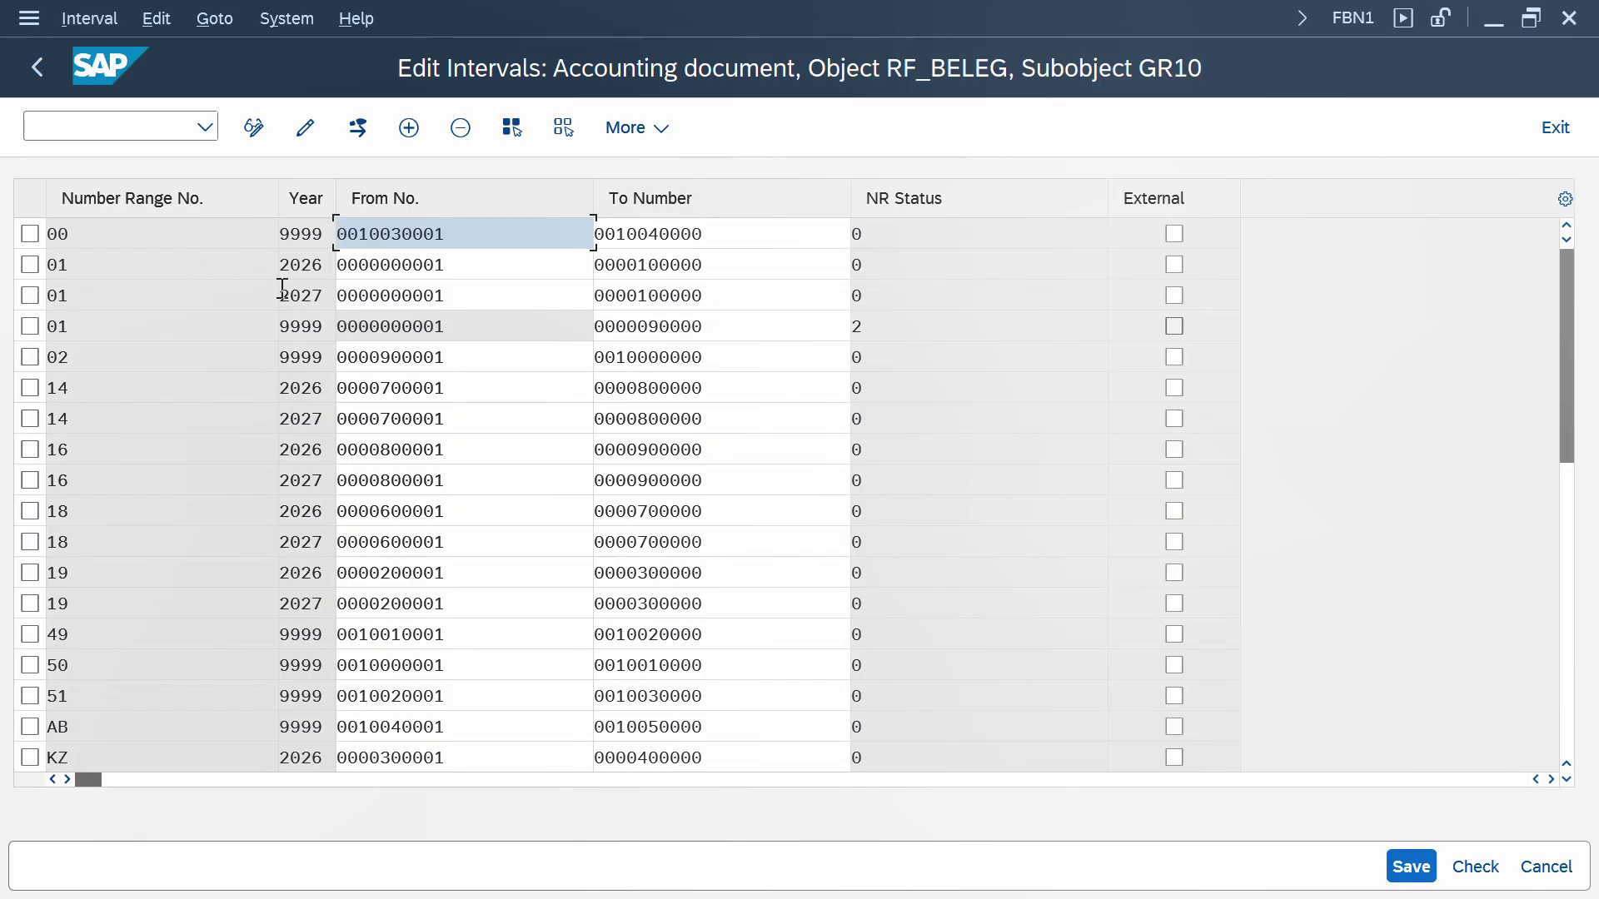
- Mark the 2026 and 2027 intervals of number ranges 01, 14, 16 and 18 for comparison, and return to the Implementation Guide session
click(30, 298)
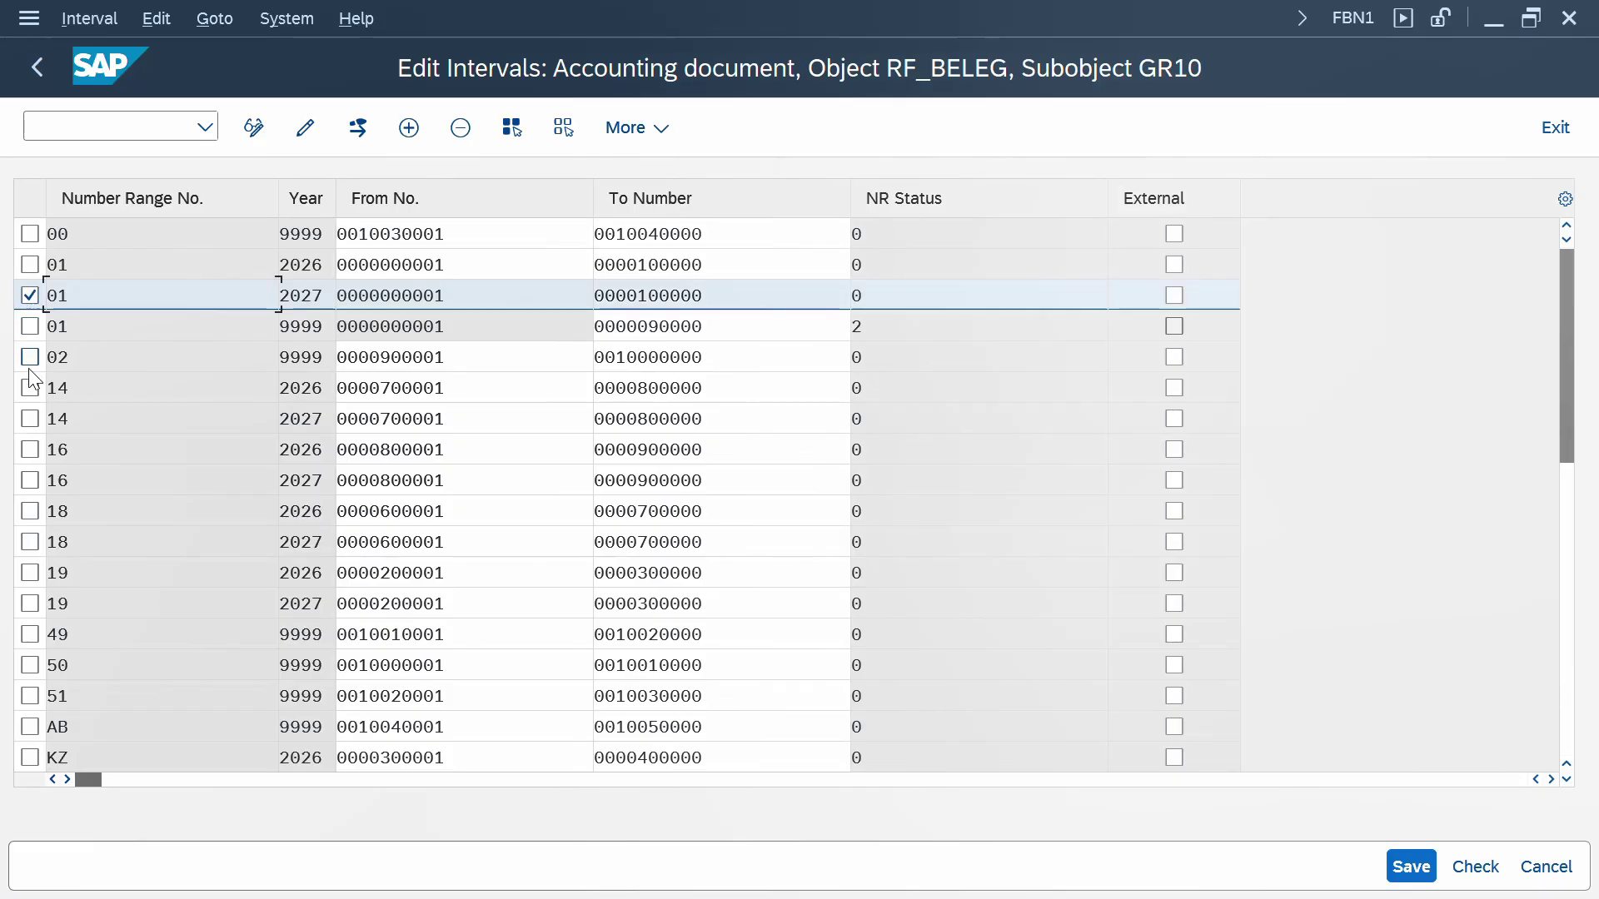
click(30, 418)
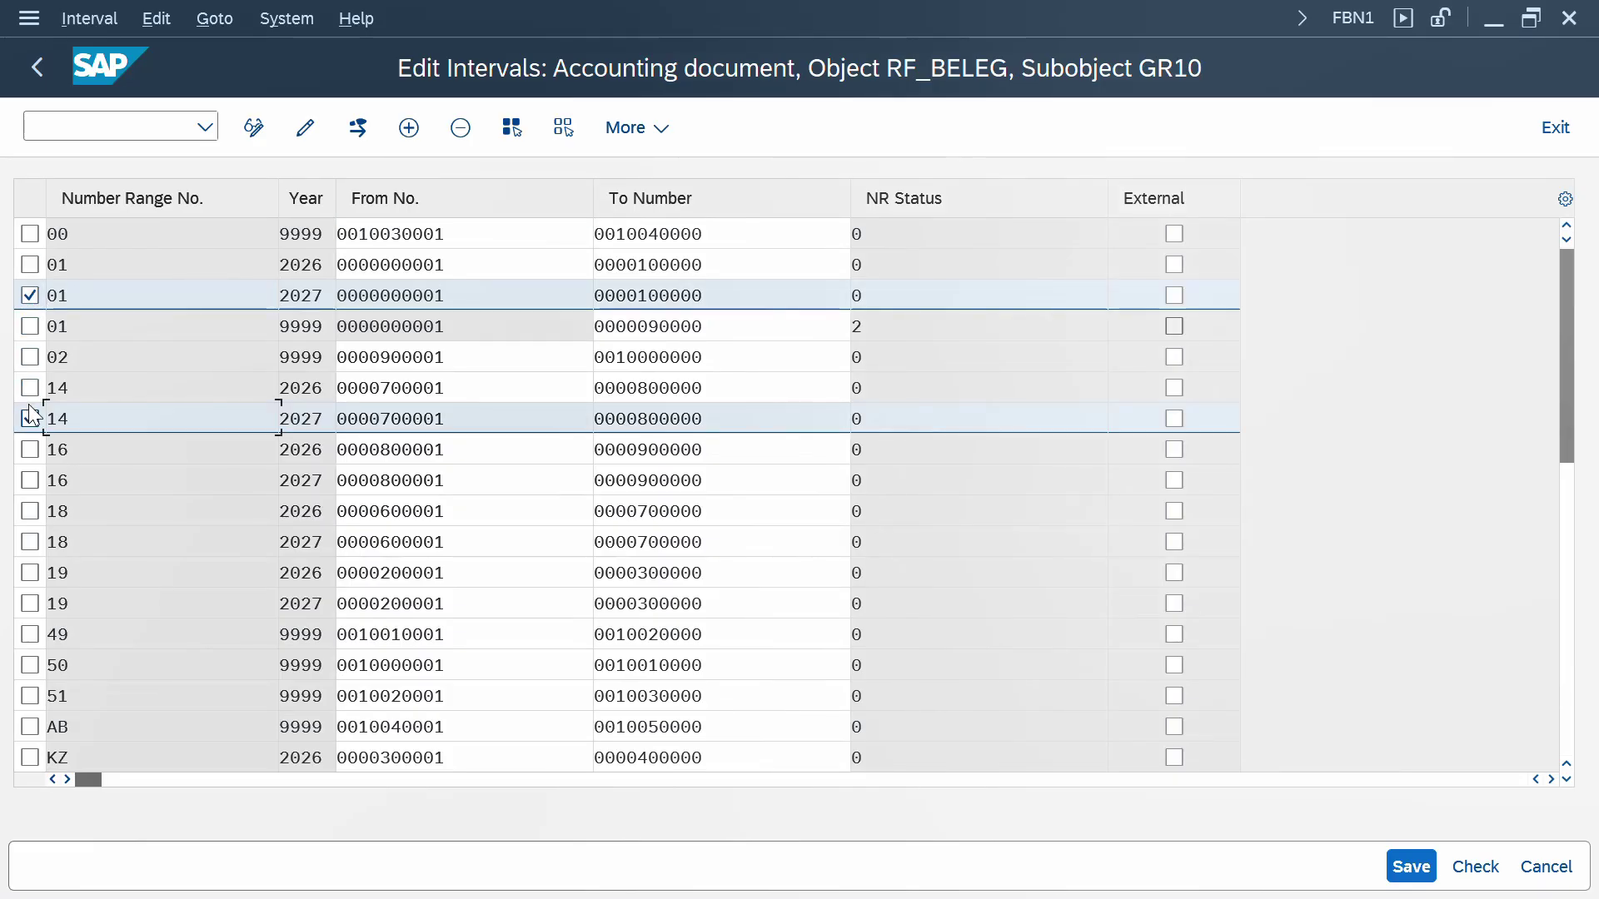
click(30, 265)
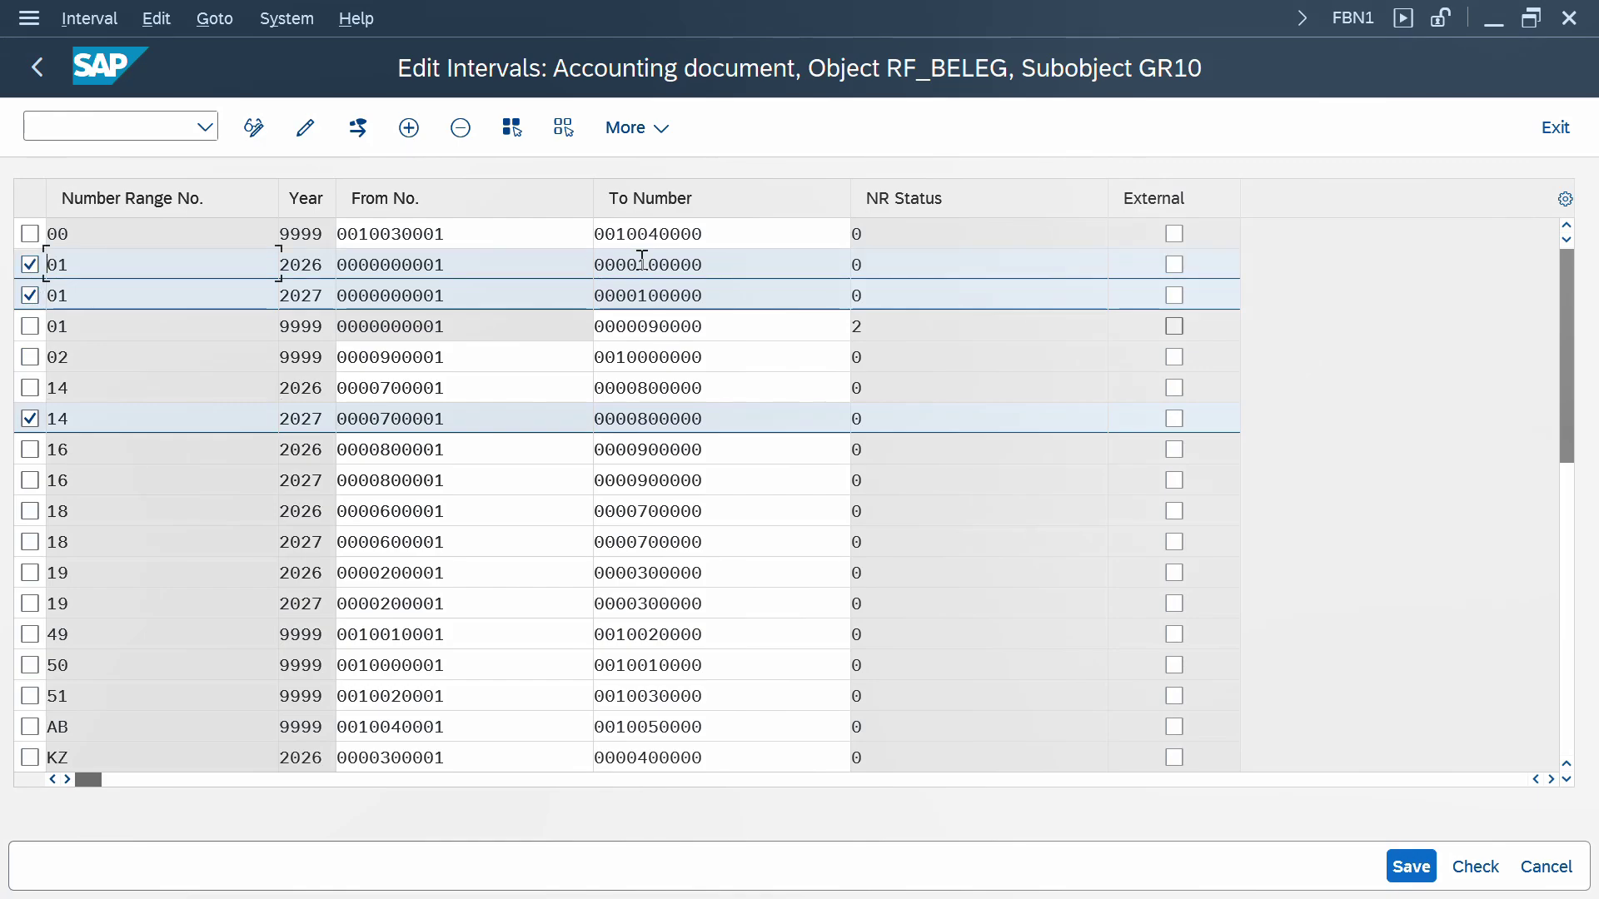
click(29, 389)
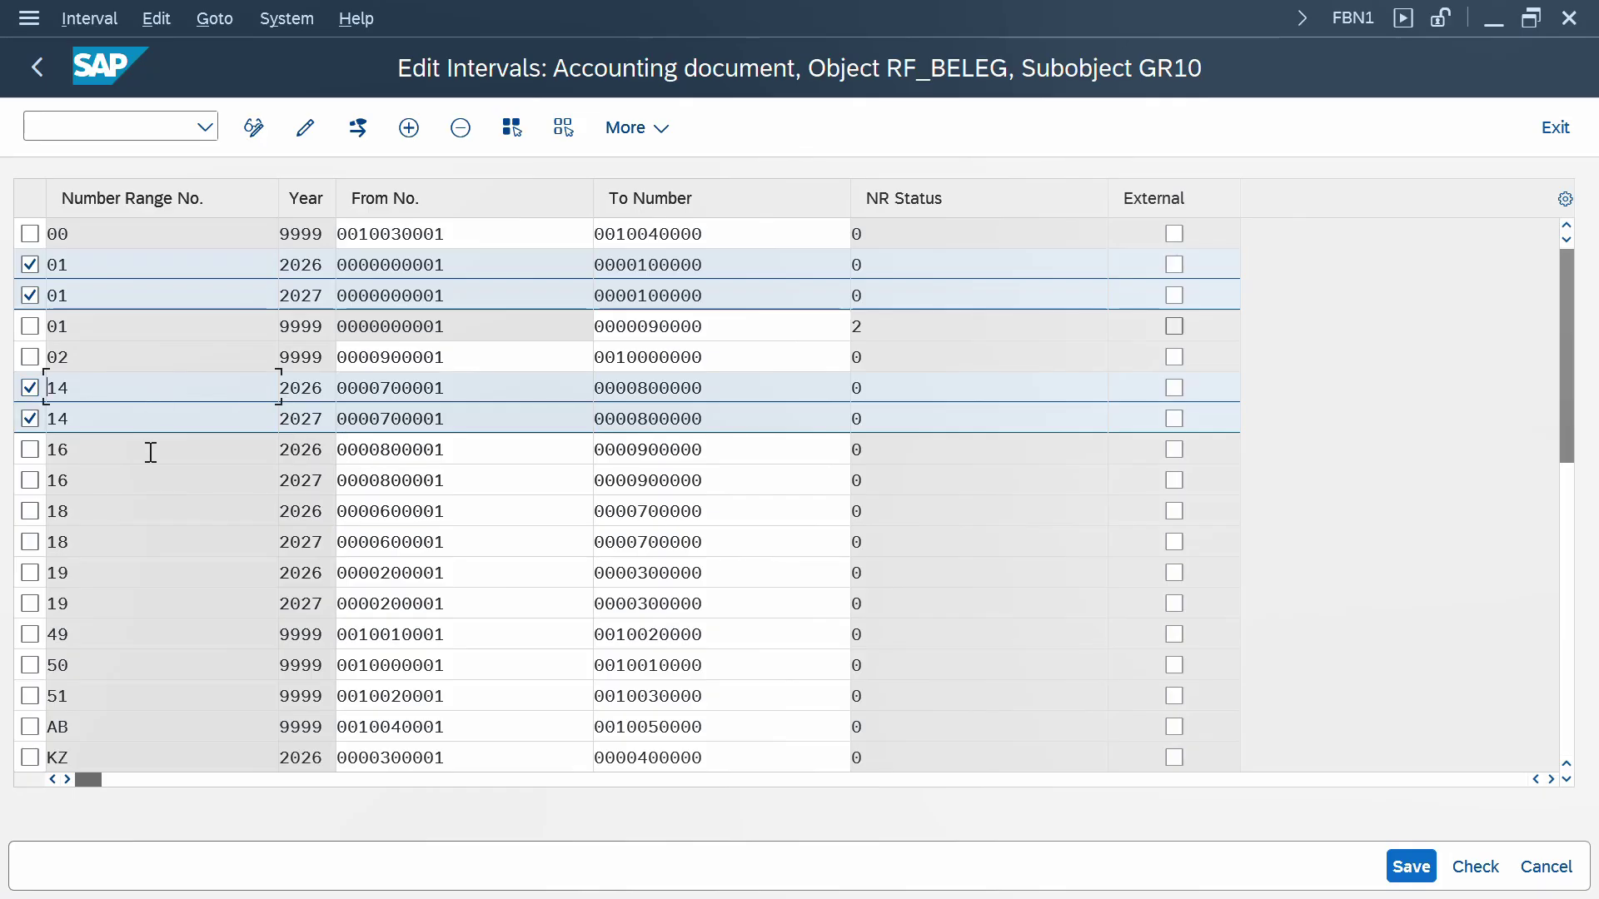
click(27, 453)
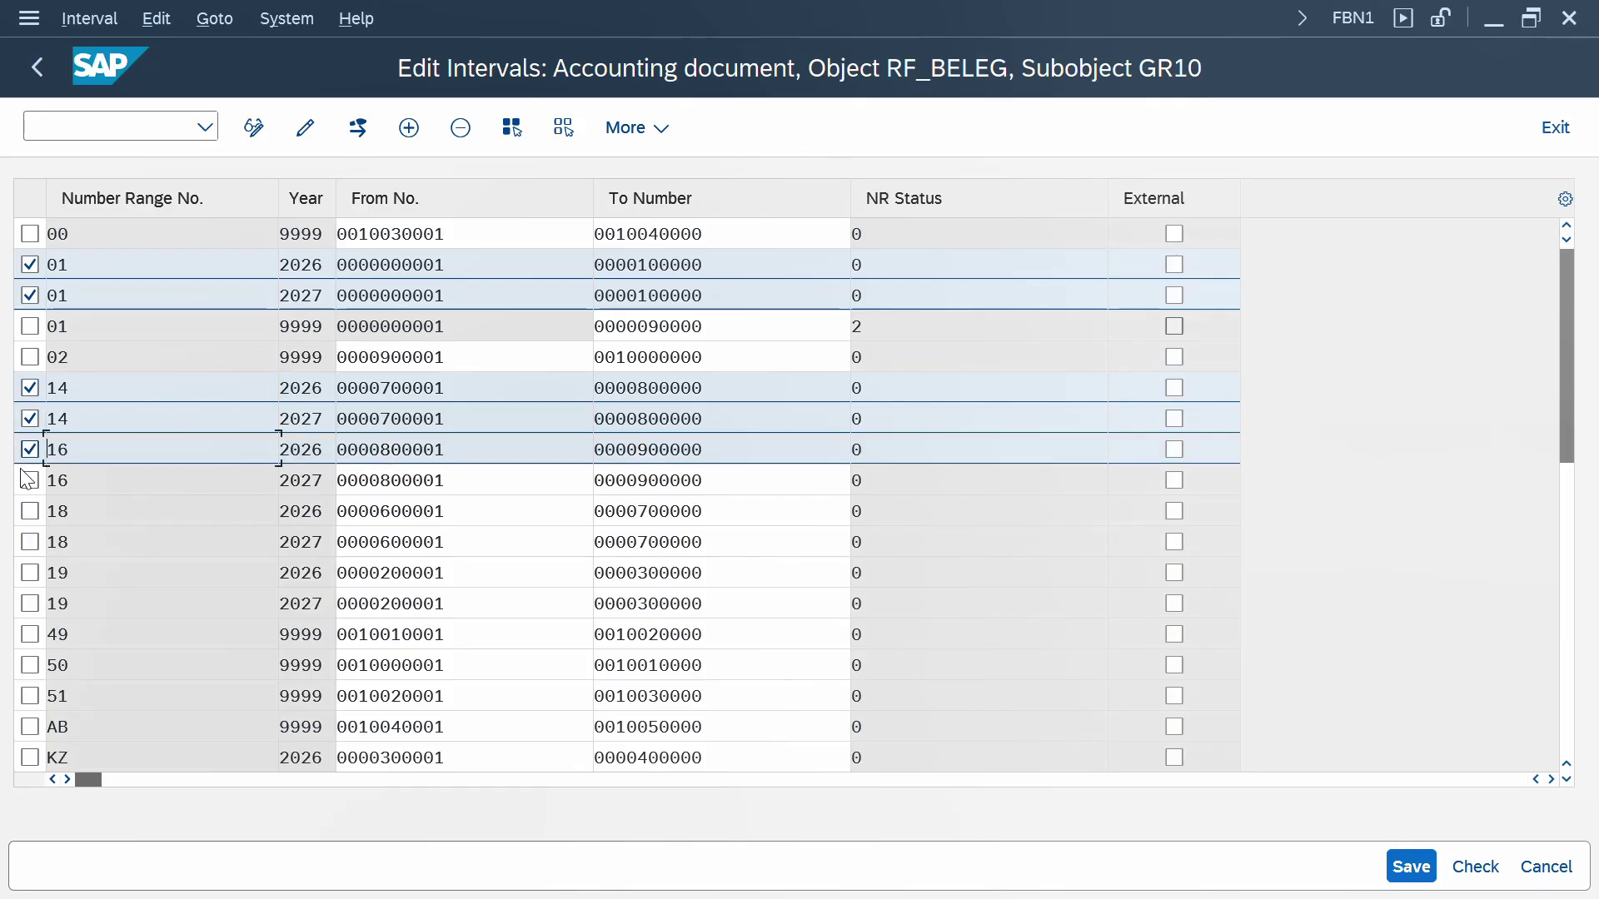
click(29, 480)
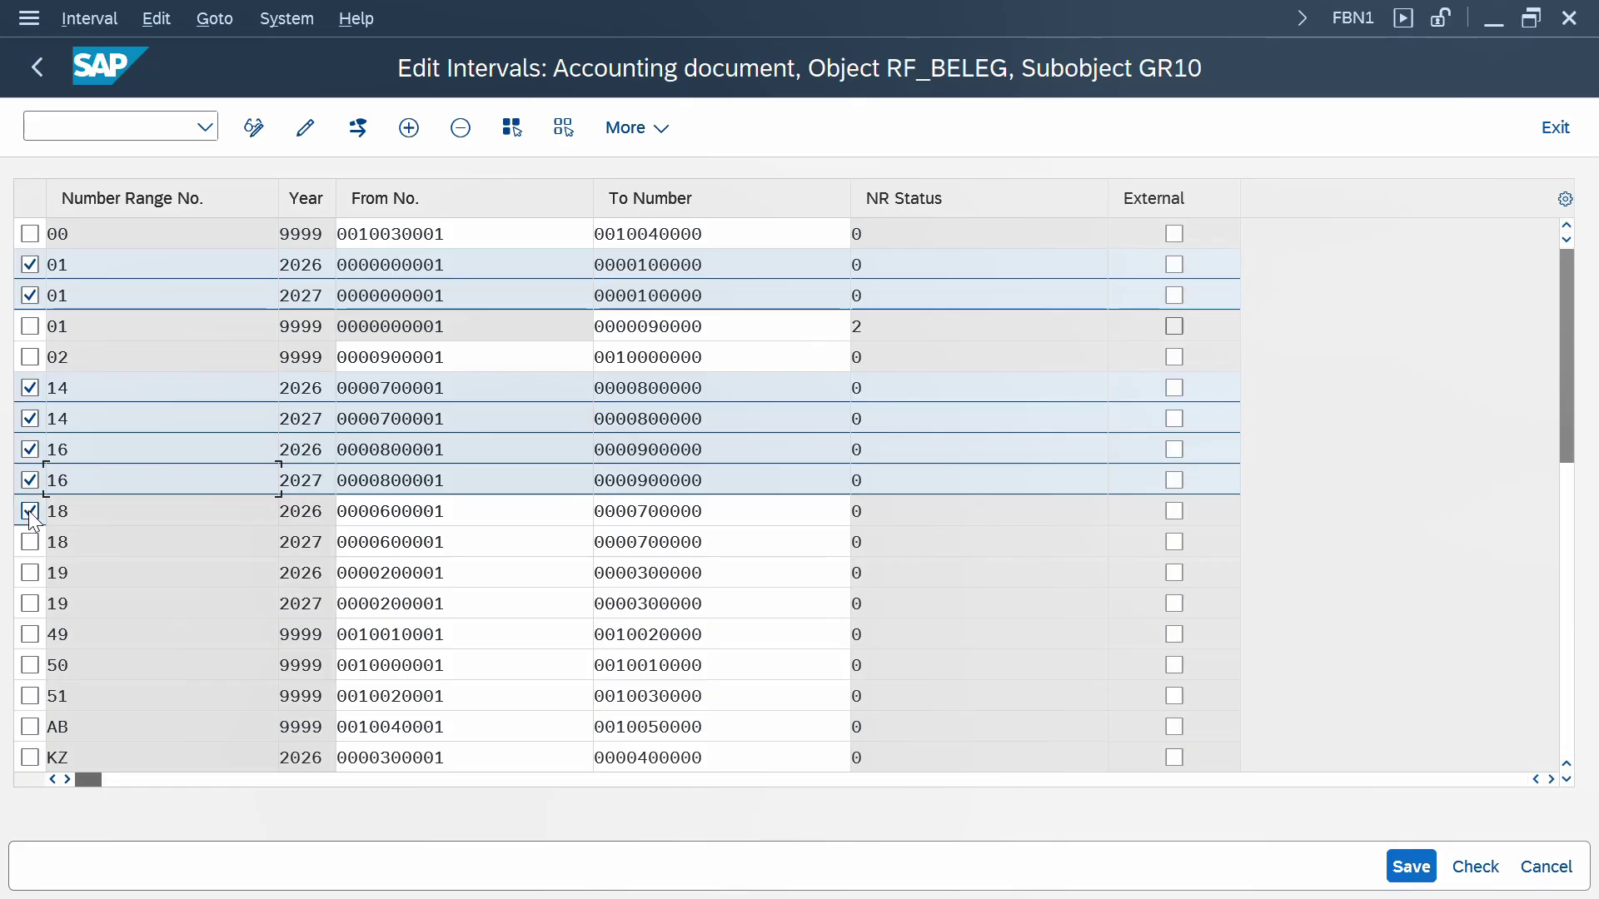
click(29, 542)
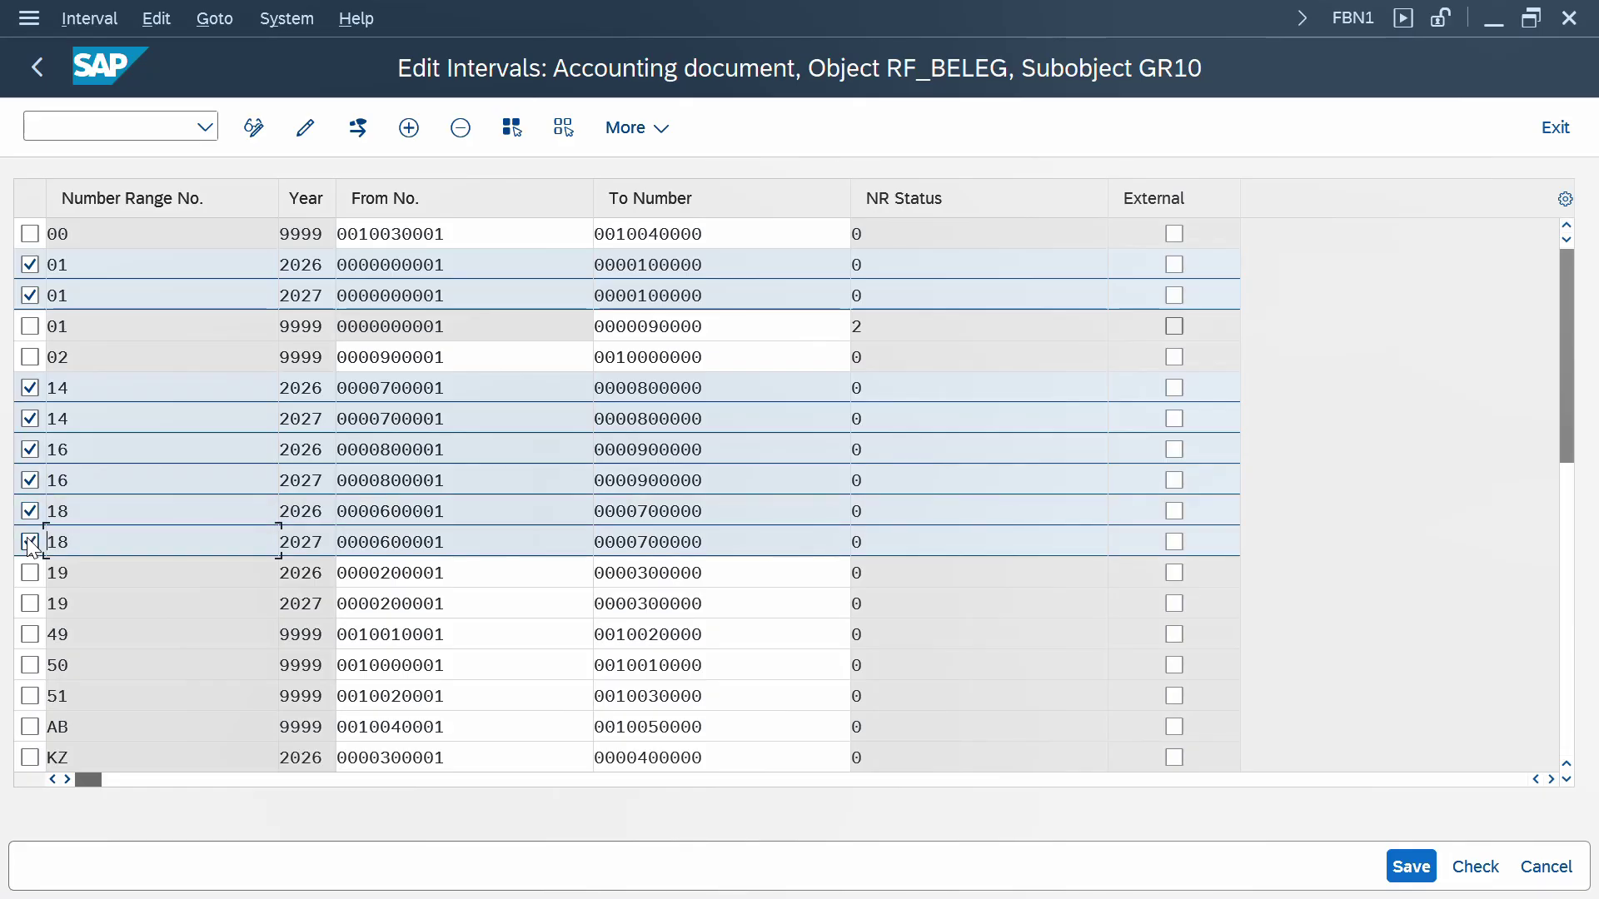
key(alt+Tab)
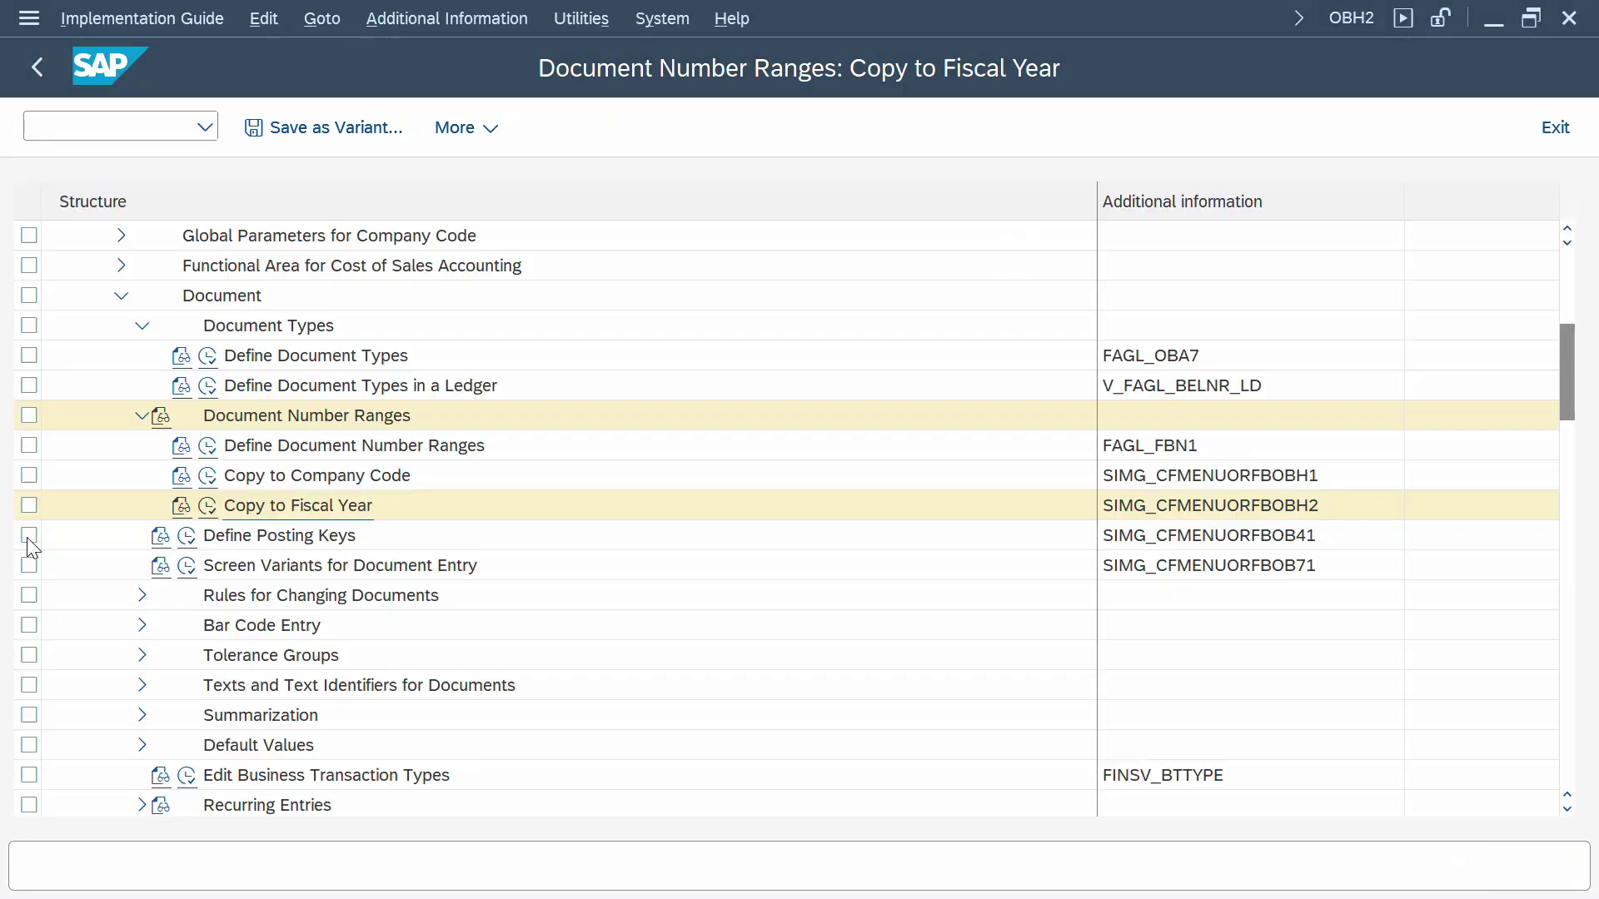